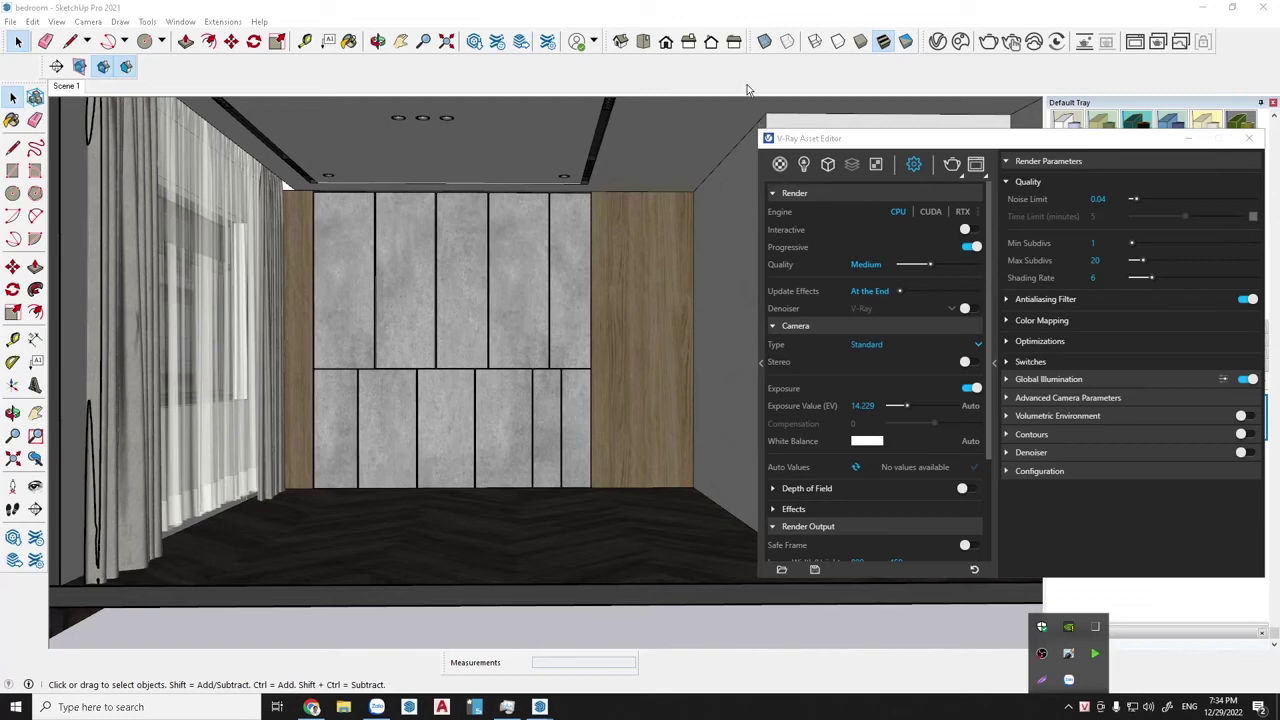
# Step: Turn Progressive off so V-Ray renders in buckets (bucket size 32), and nudge the settings window left
pyautogui.click(600, 300)
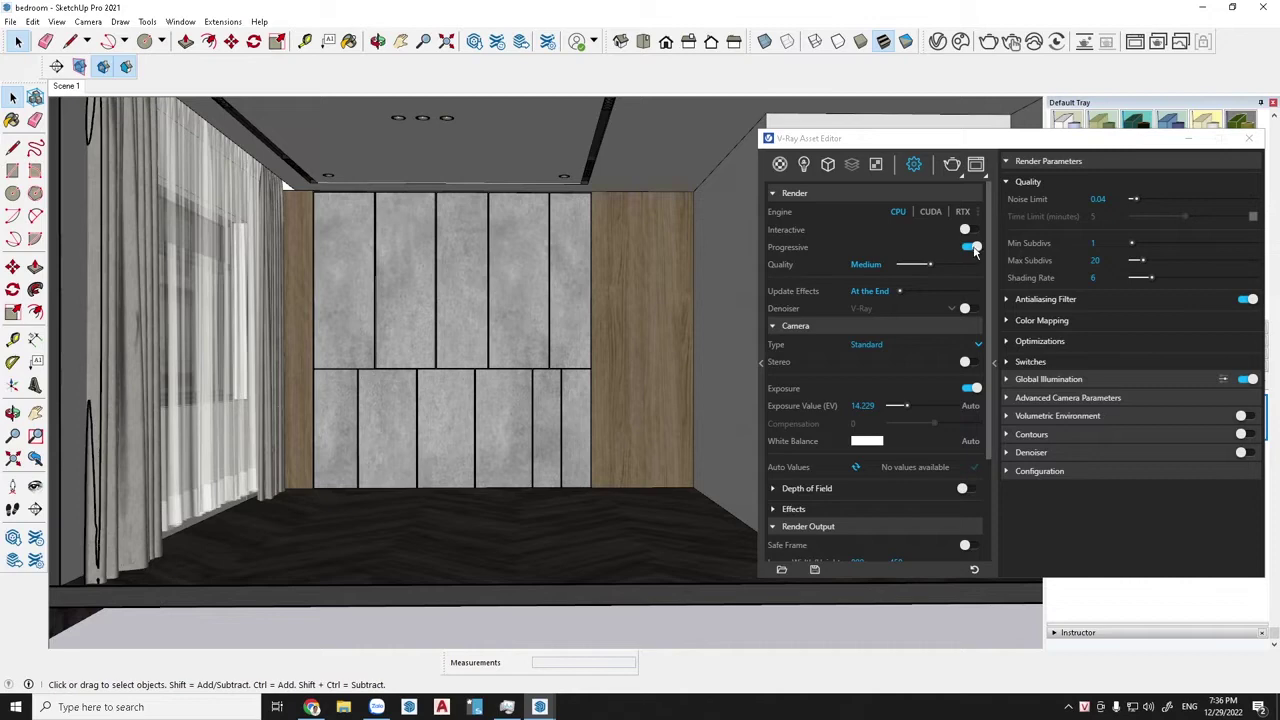
pyautogui.click(972, 248)
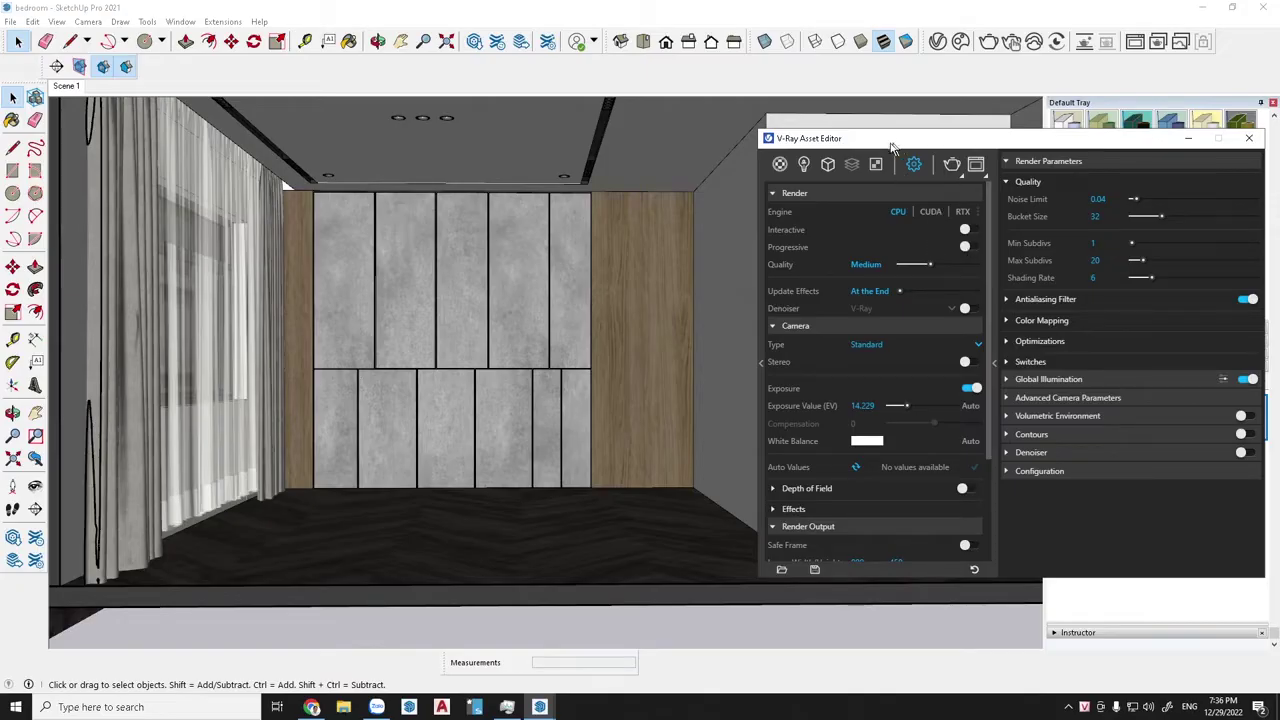
pyautogui.moveTo(893, 142); pyautogui.dragTo(868, 142)
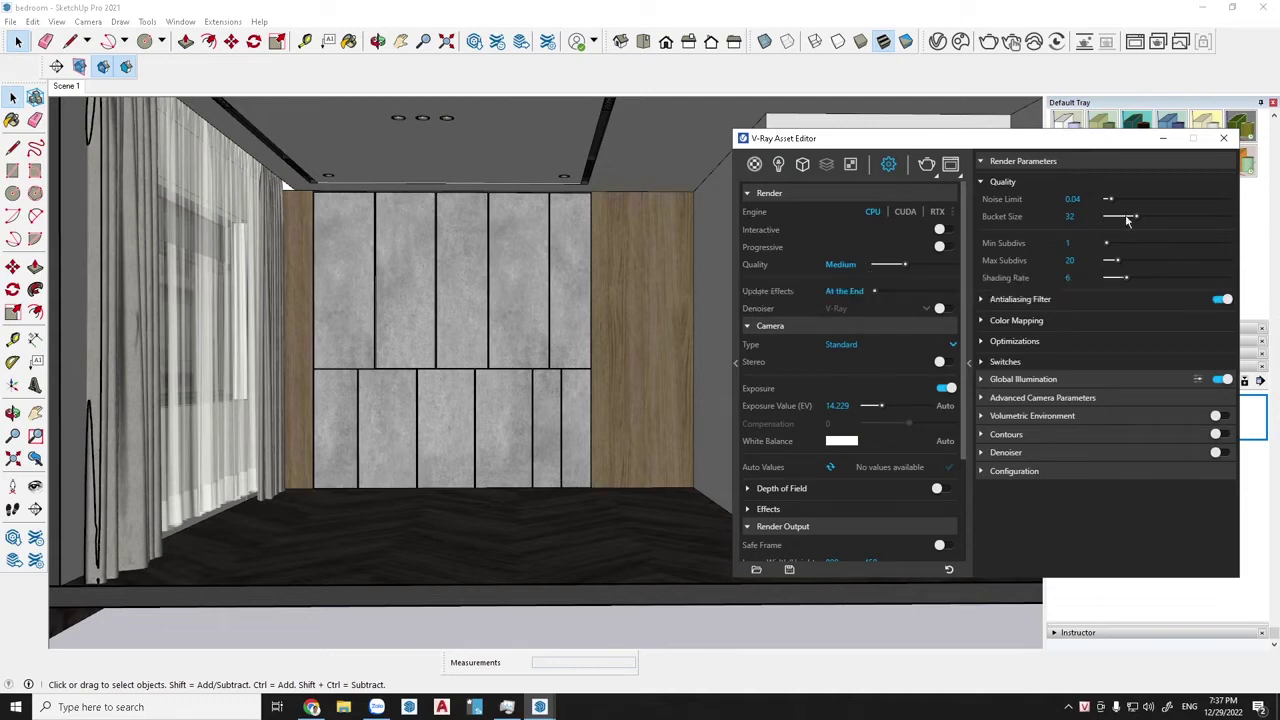
# Step: Expand Global Illumination and set quality to Low (noise limit 0.1, light cache subdivs 600)
pyautogui.click(986, 385)
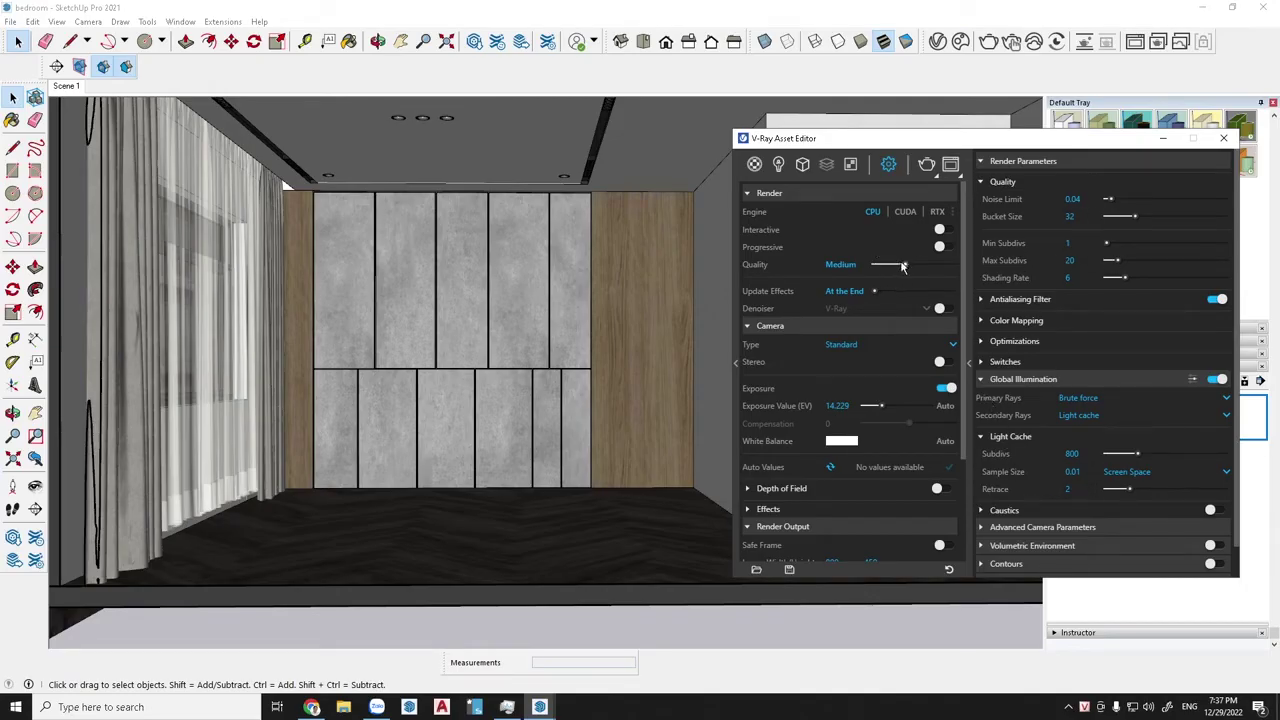
pyautogui.moveTo(903, 265); pyautogui.dragTo(892, 265)
pyautogui.moveTo(887, 265); pyautogui.dragTo(855, 266)
pyautogui.moveTo(887, 266); pyautogui.dragTo(903, 266)
pyautogui.moveTo(906, 266); pyautogui.dragTo(857, 266)
# Step: Set the output width to 1600 (1600 × 900) and raise render quality to High
pyautogui.click(752, 328)
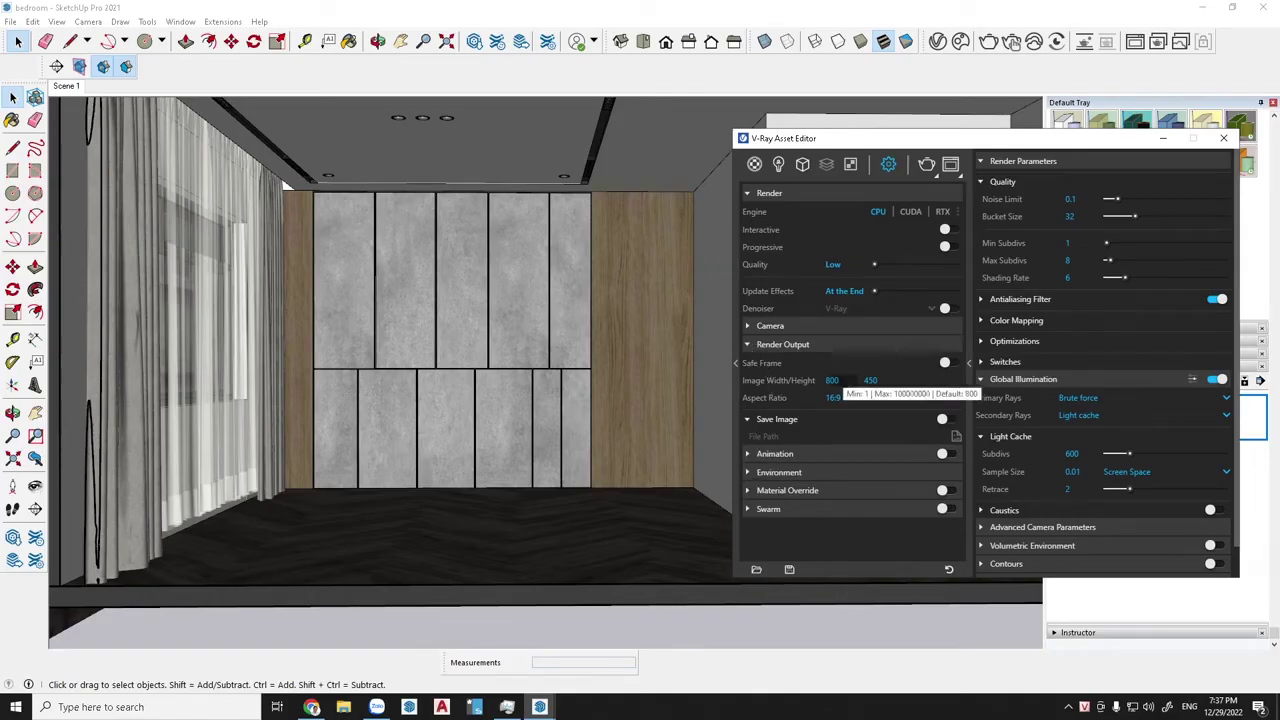
pyautogui.doubleClick(833, 380)
pyautogui.write('1600')
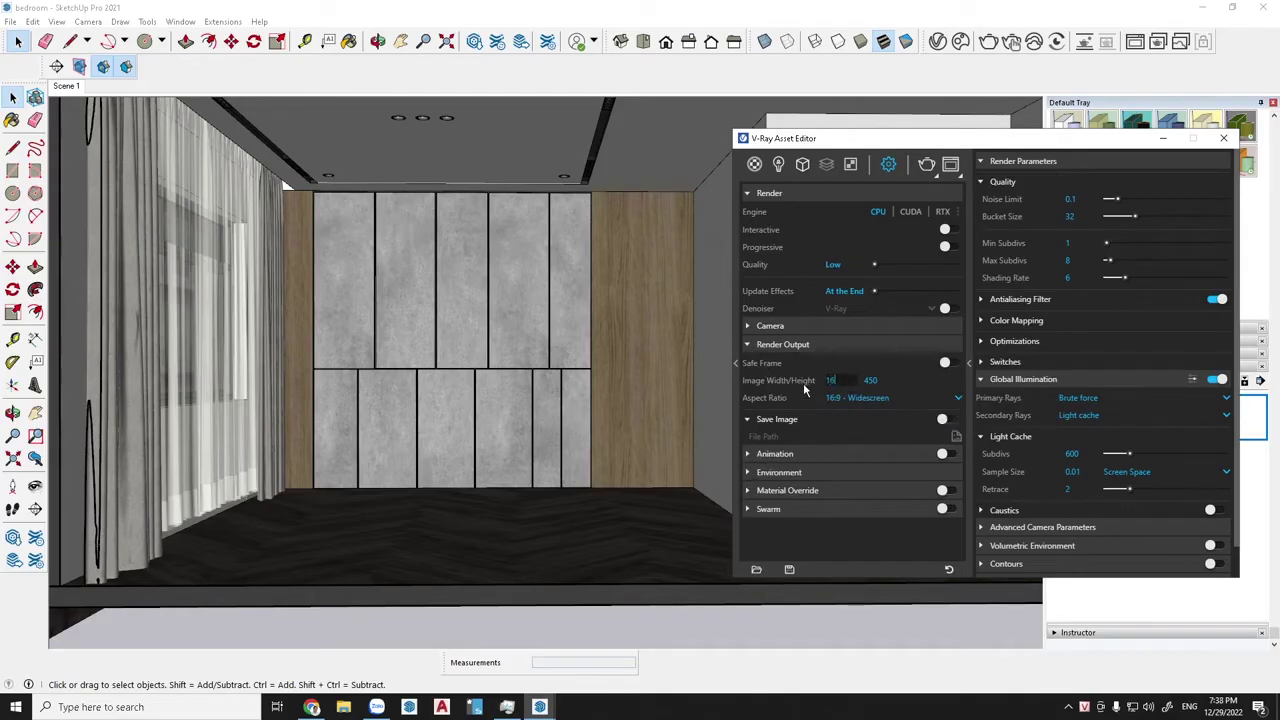
pyautogui.press('Return')
pyautogui.moveTo(885, 268); pyautogui.dragTo(967, 267)
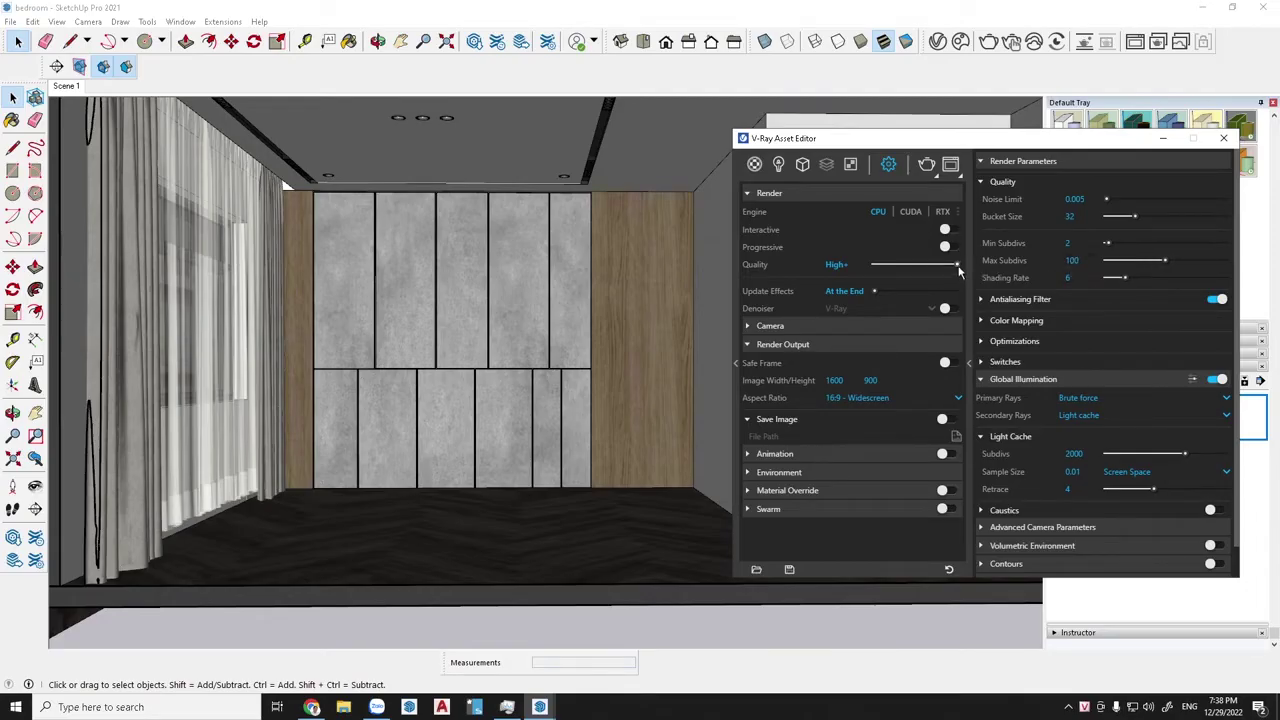
pyautogui.moveTo(957, 268); pyautogui.dragTo(940, 266)
# Step: Enable the V-Ray denoiser, then browse to the Documents folder in File Explorer
pyautogui.click(947, 310)
pyautogui.click(343, 707)
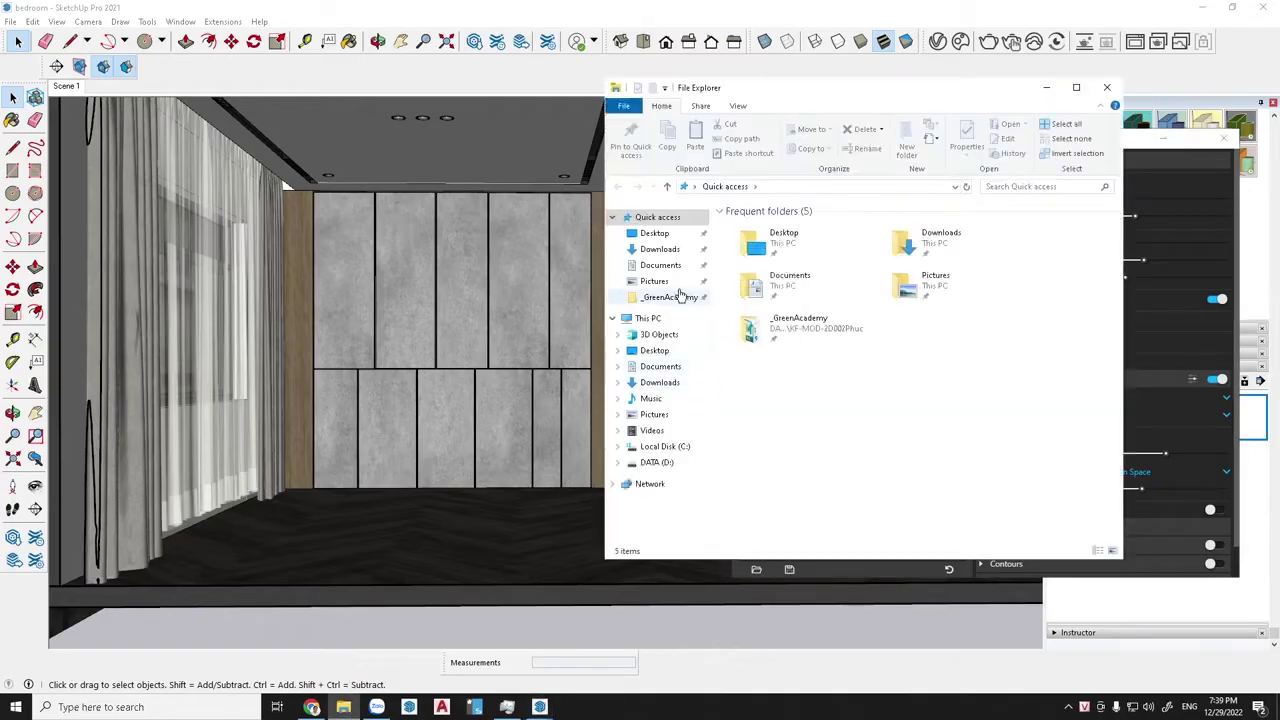
pyautogui.click(658, 266)
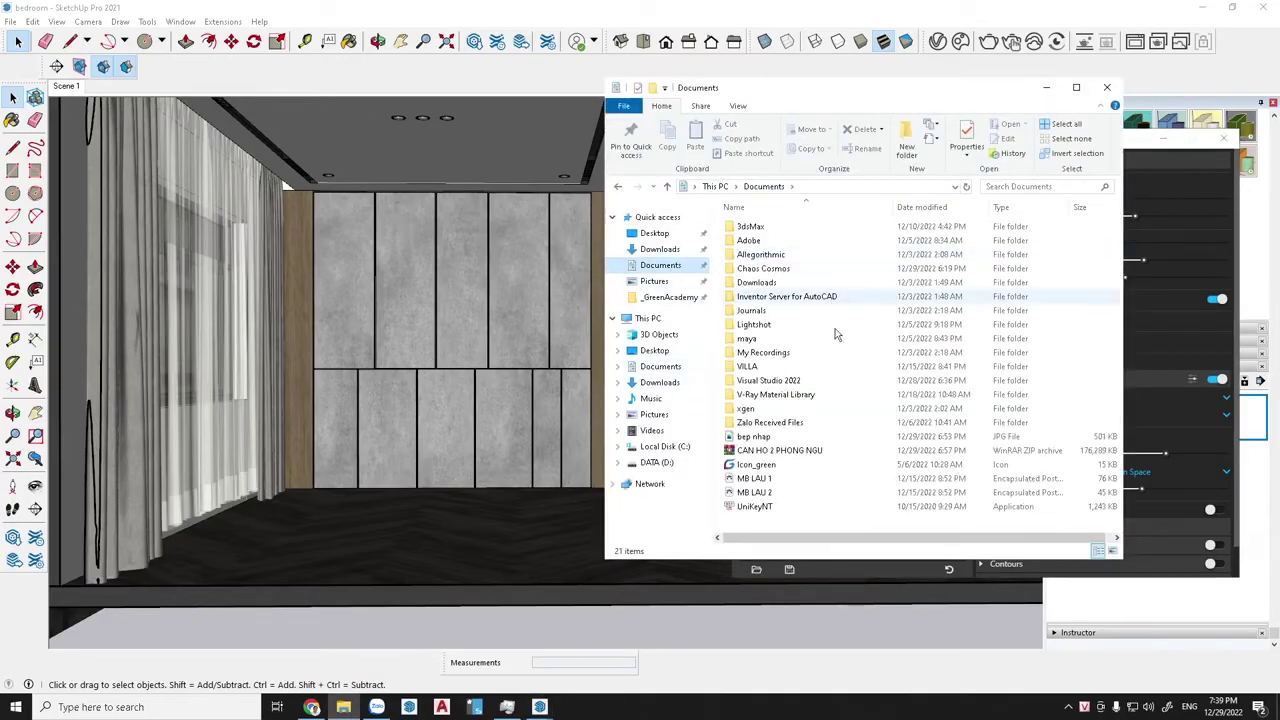
pyautogui.doubleClick(757, 439)
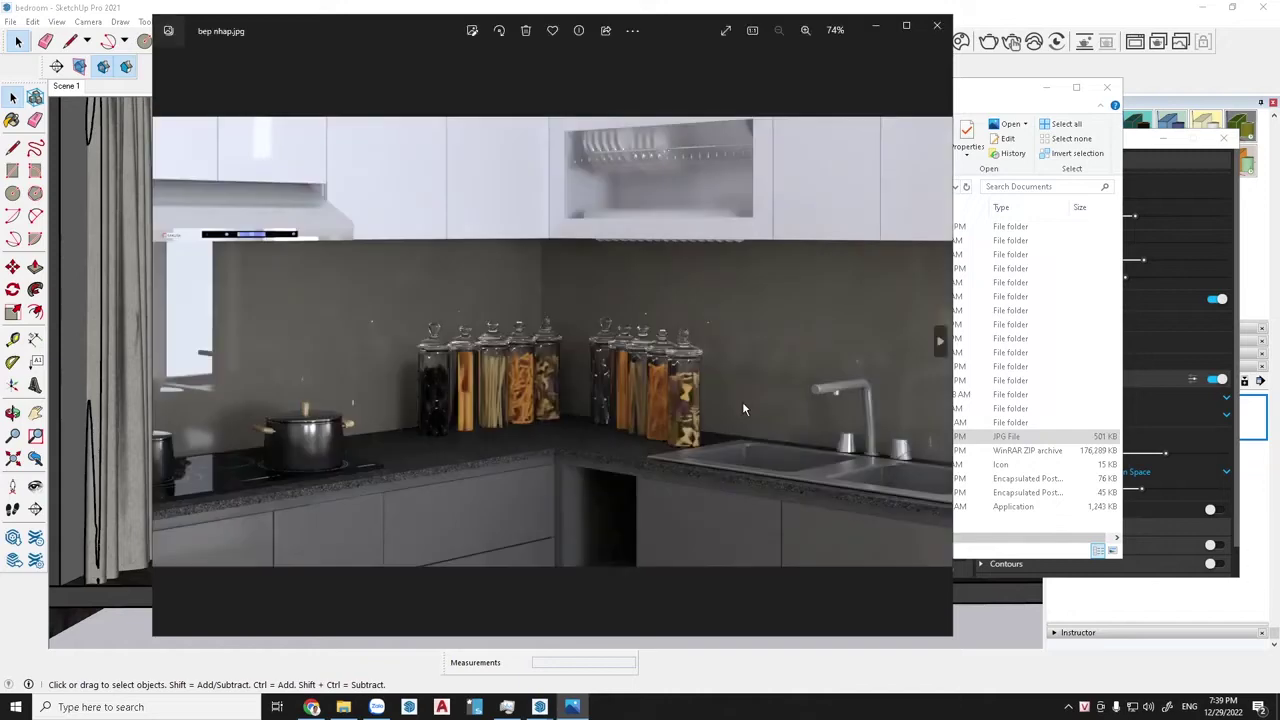
pyautogui.scroll(3, 622, 444)
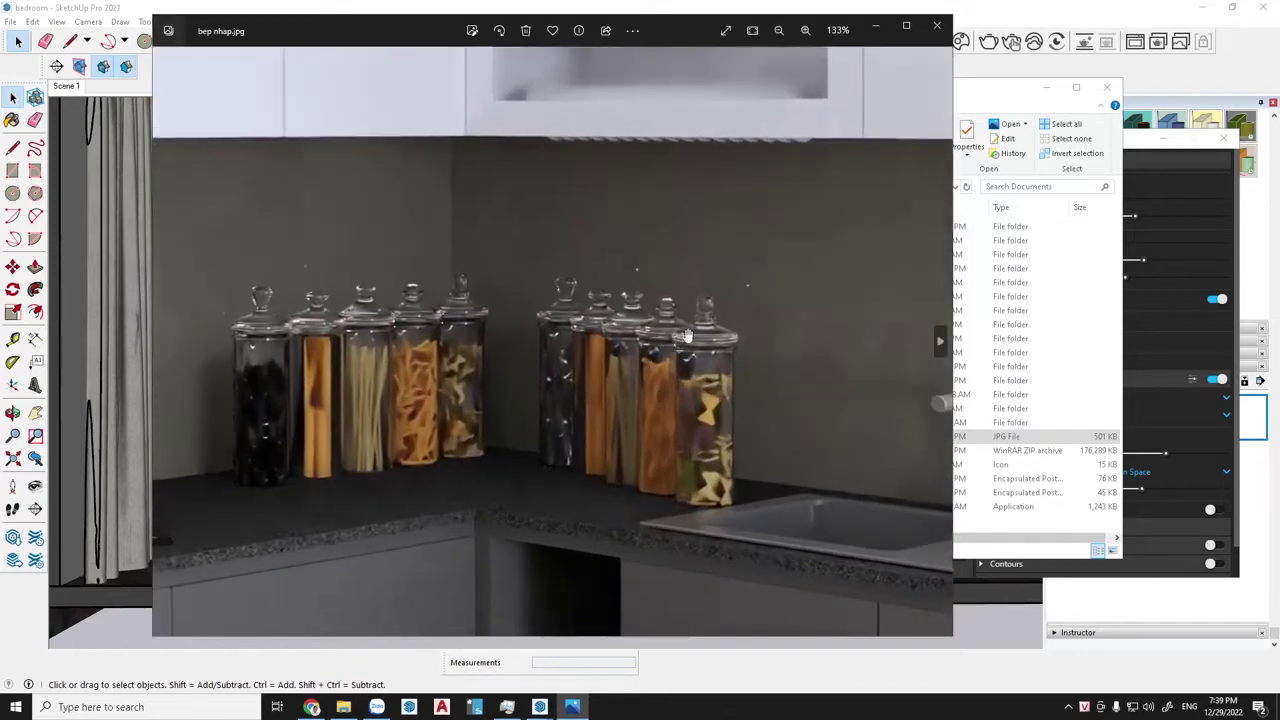
pyautogui.scroll(-3, 640, 465)
pyautogui.scroll(2, 660, 127)
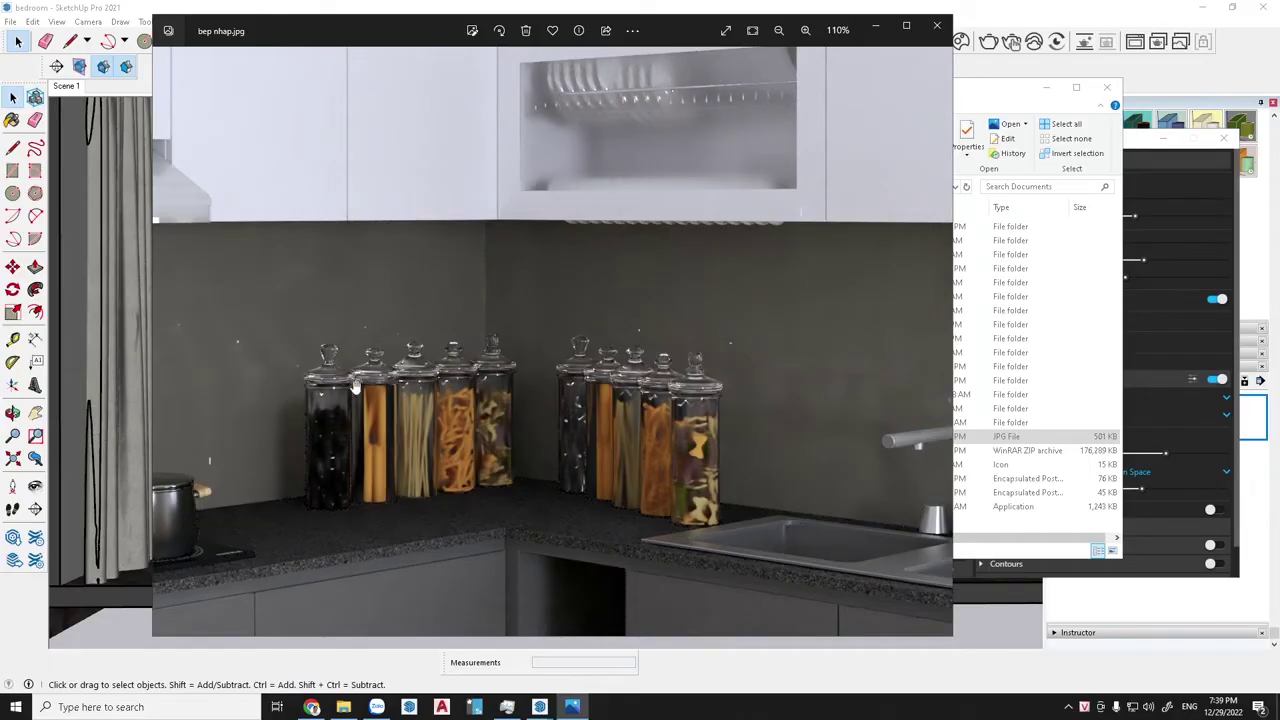
pyautogui.scroll(-2, 357, 375)
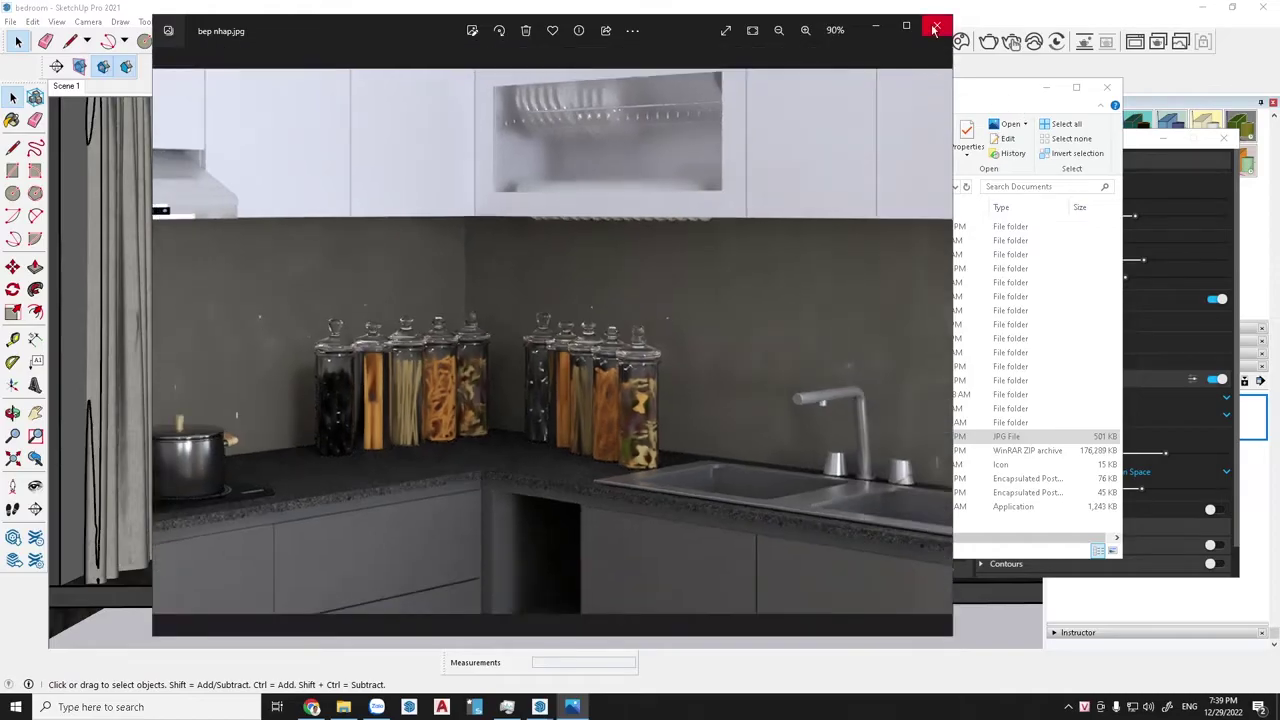
pyautogui.click(935, 29)
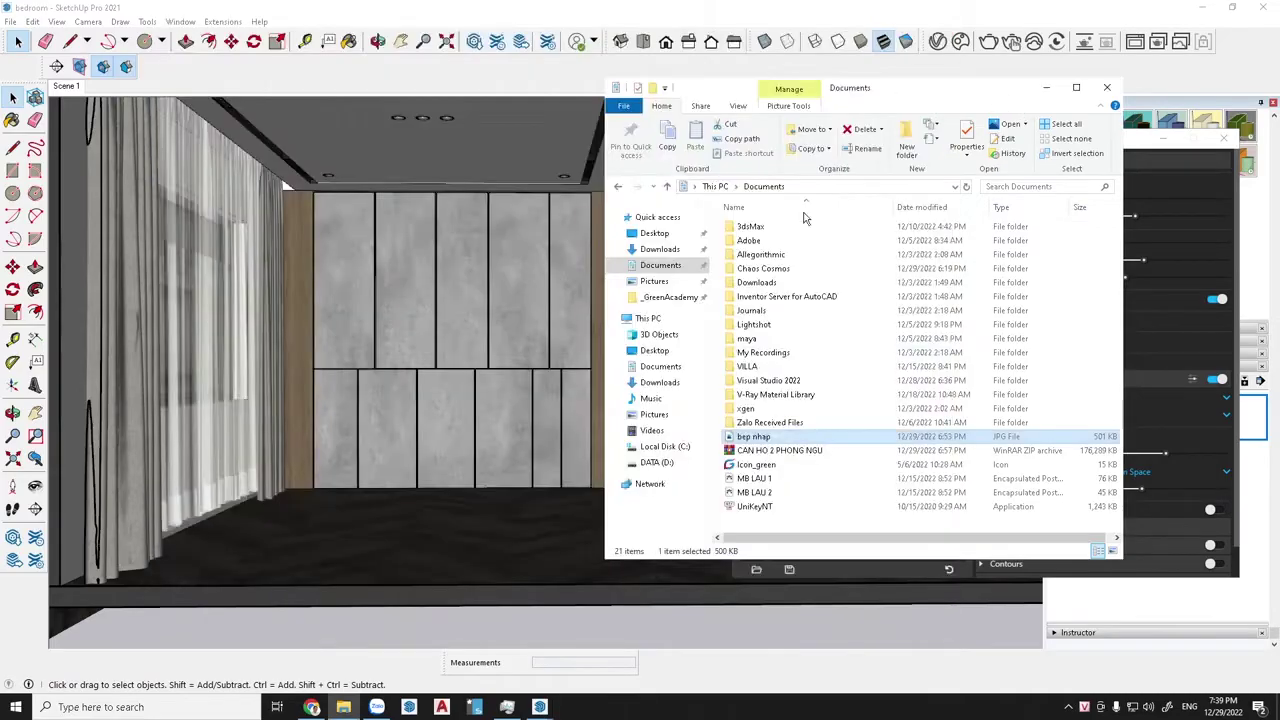
# Step: Return to the V-Ray settings and change the image width to 800, giving 800 × 450
pyautogui.click(531, 197)
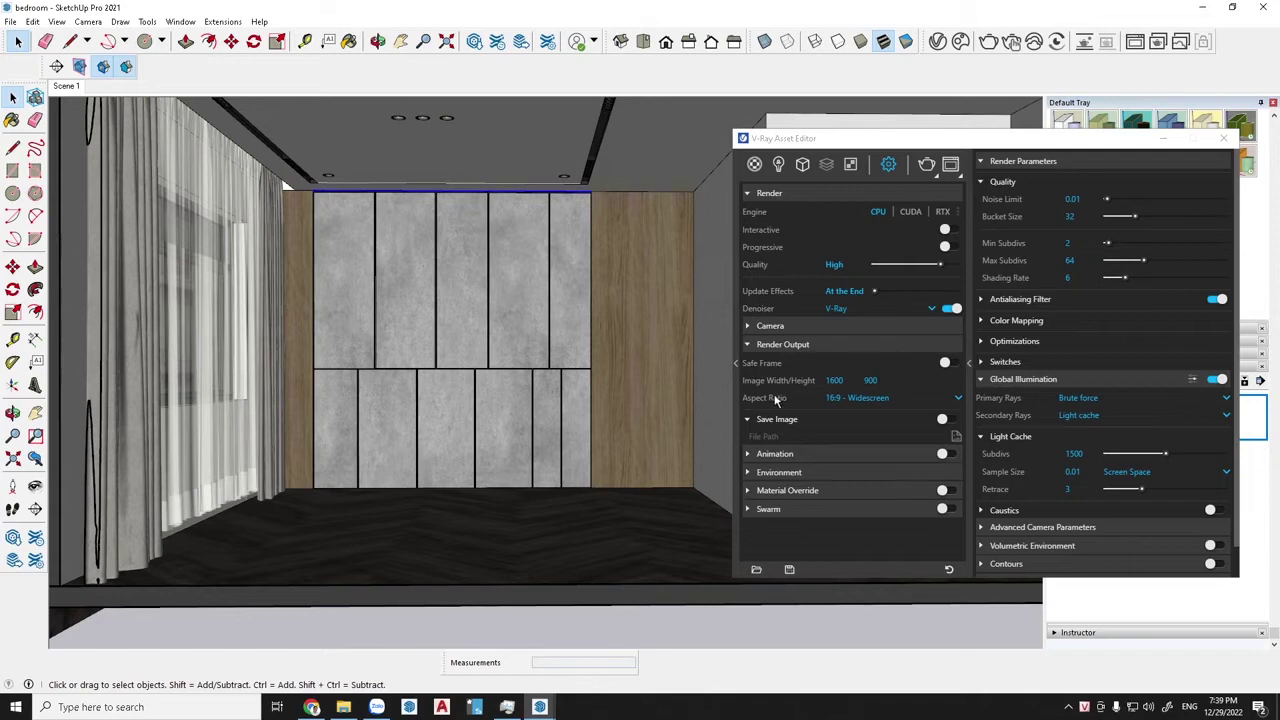
pyautogui.doubleClick(834, 380)
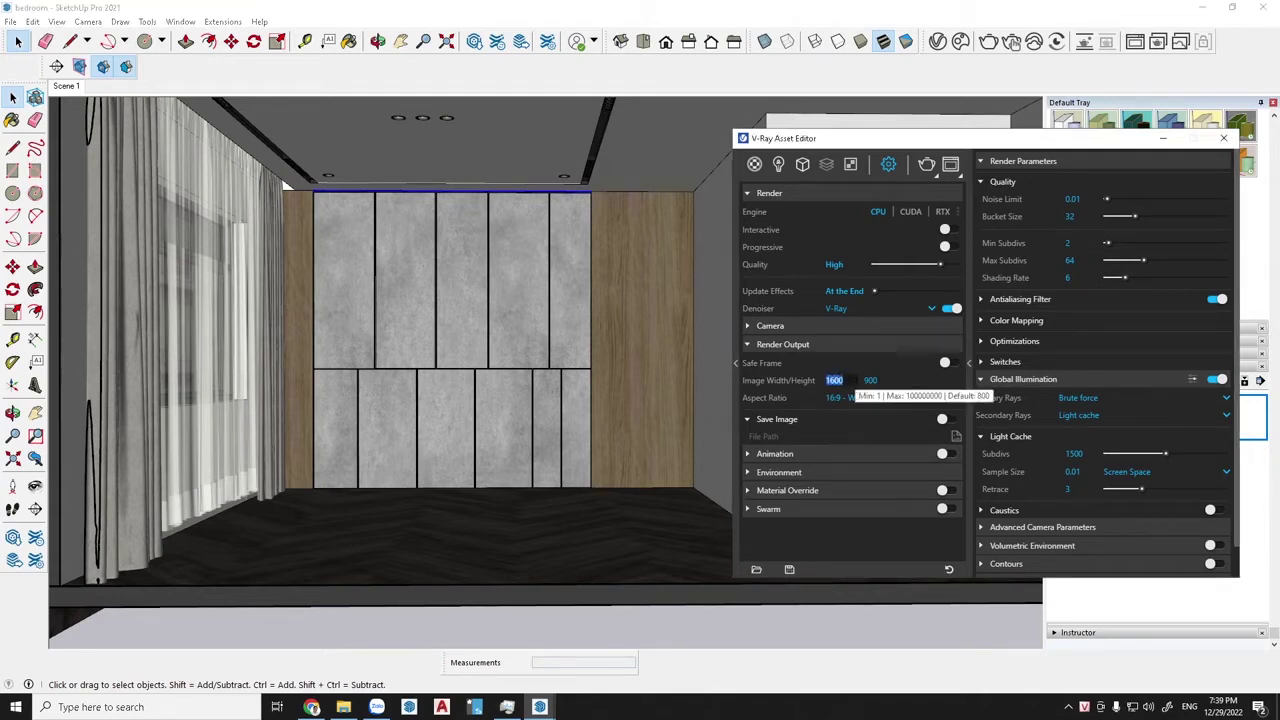
pyautogui.write('800')
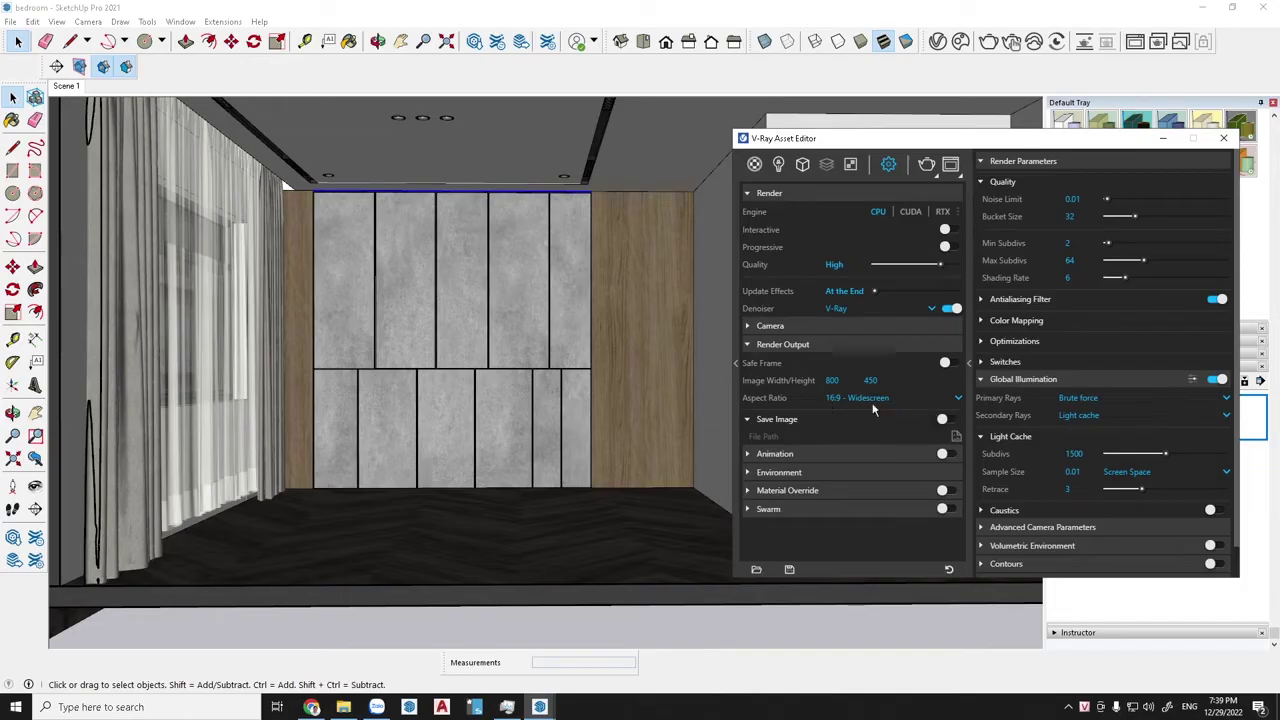
# Step: Try the 1:1 Square, 4:3 Picture, 5:4 Landscape and 4:5 Portrait aspect ratio presets
pyautogui.click(960, 398)
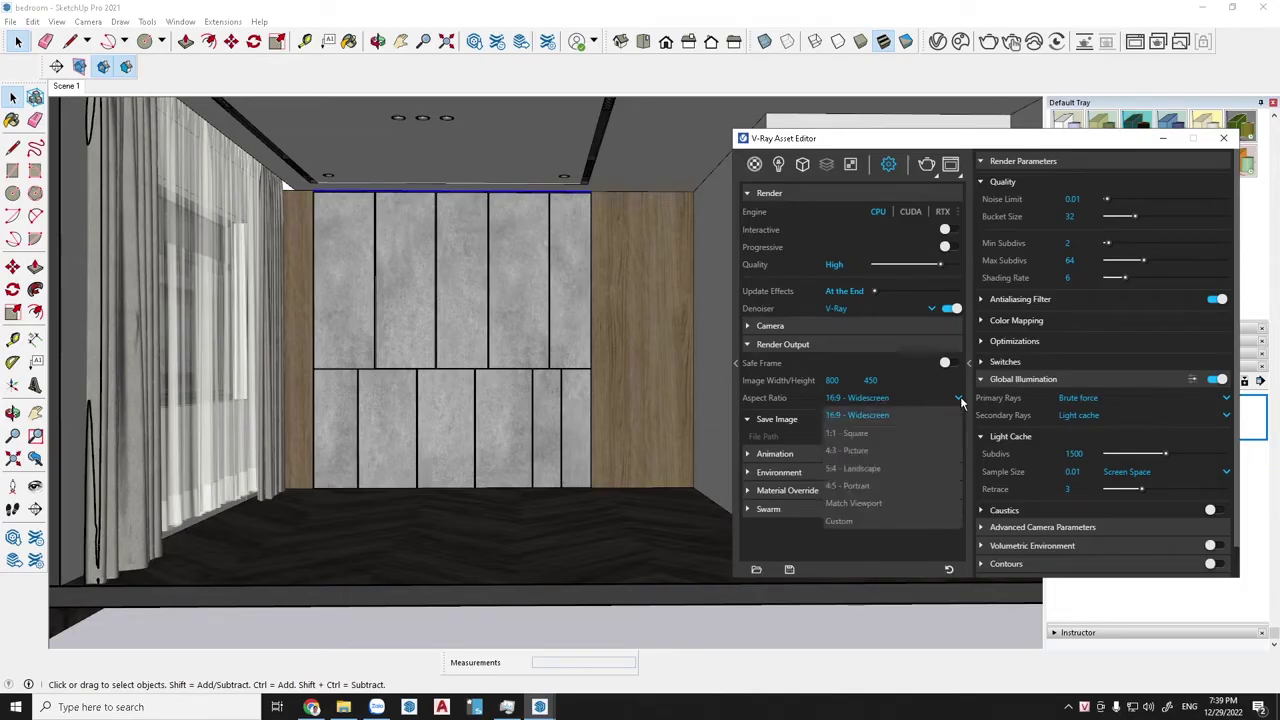
pyautogui.click(866, 434)
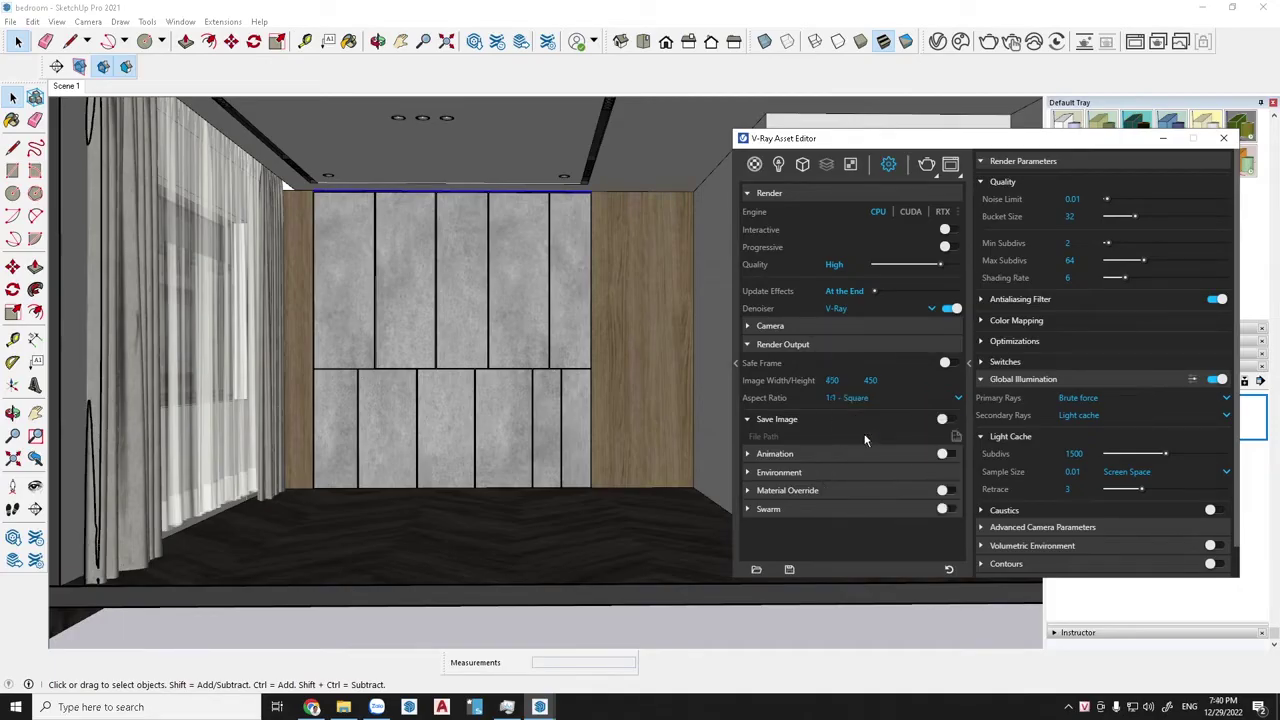
pyautogui.click(960, 399)
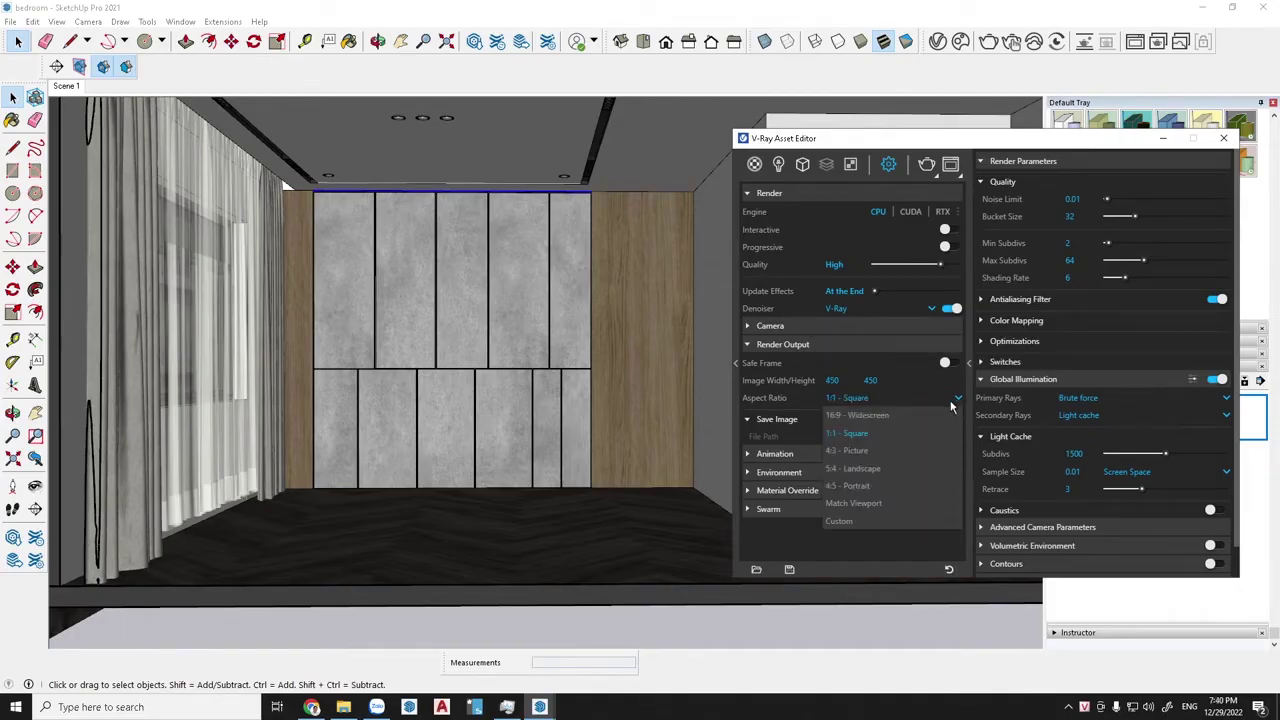
pyautogui.click(858, 451)
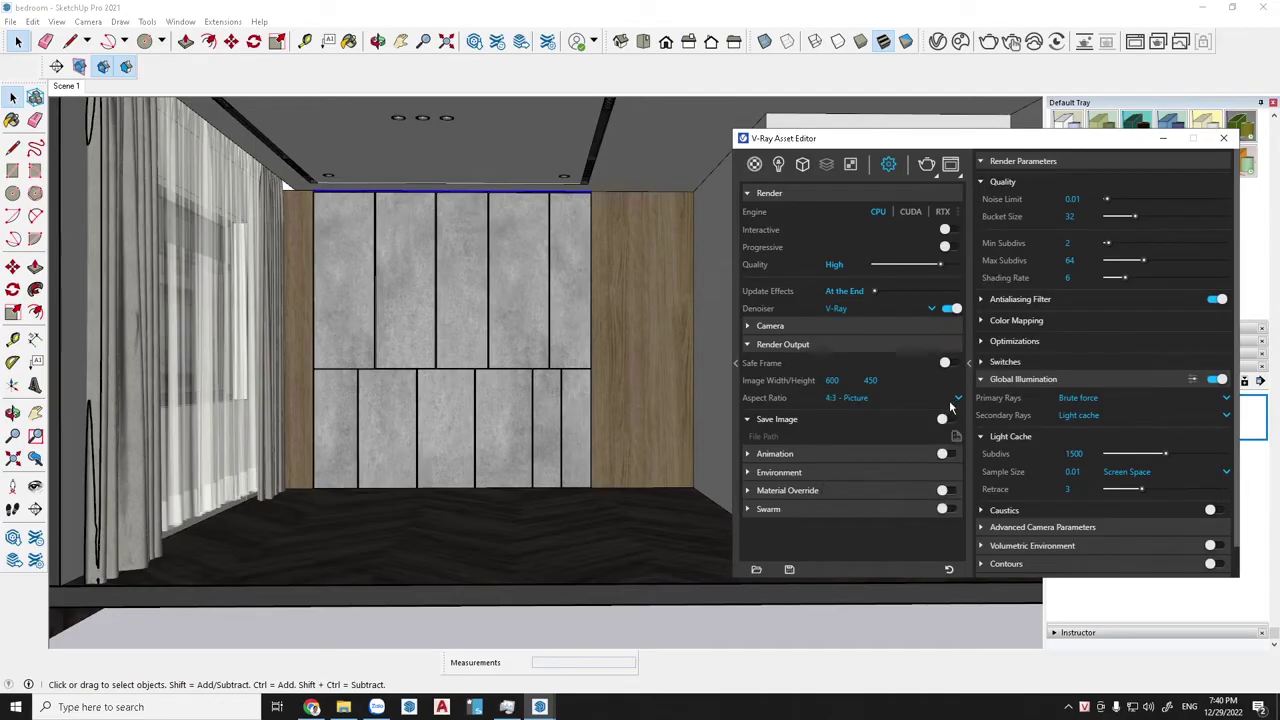
pyautogui.click(950, 404)
pyautogui.click(863, 469)
pyautogui.click(958, 398)
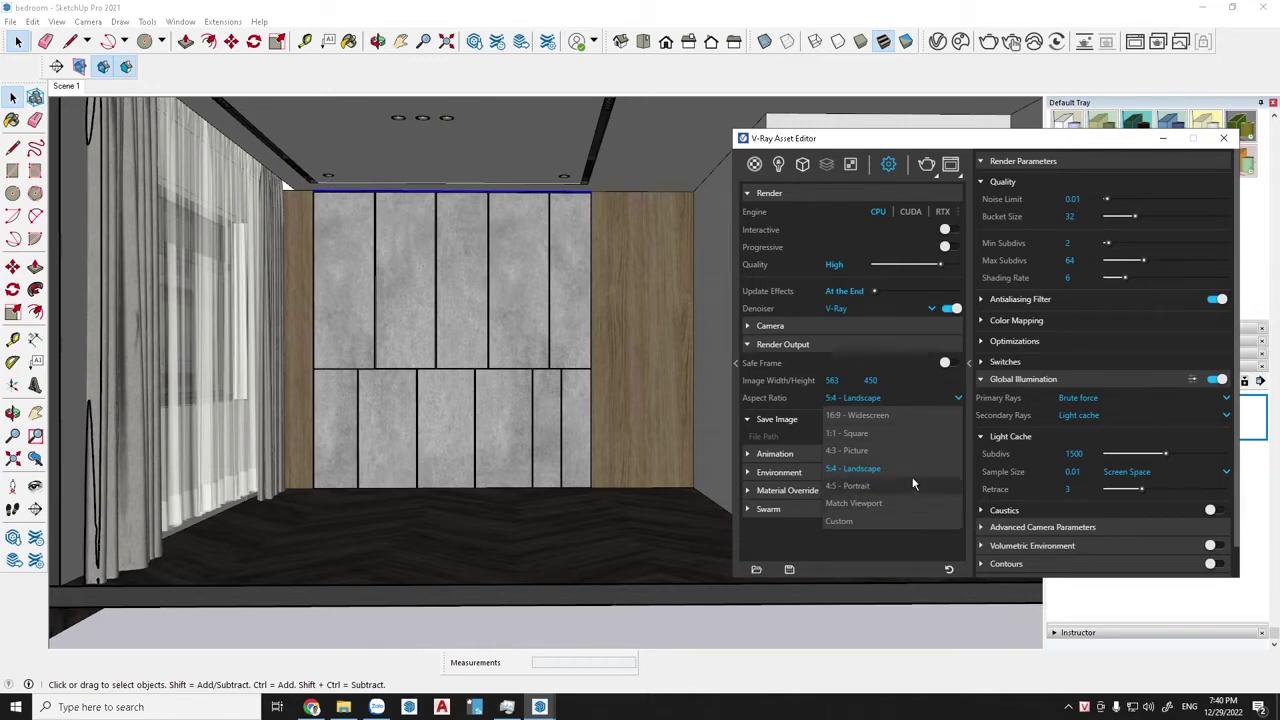
pyautogui.click(851, 484)
pyautogui.click(958, 398)
pyautogui.click(847, 520)
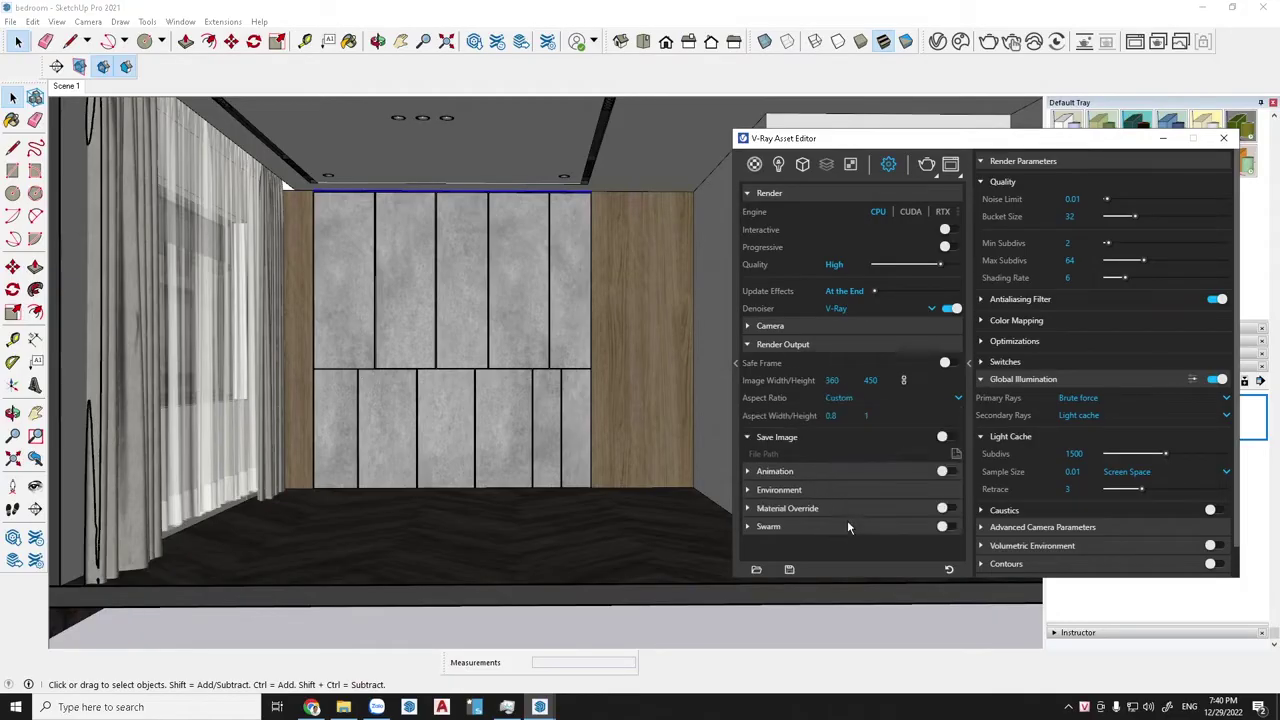
# Step: Choose the 16:9 - Widescreen aspect ratio, restoring 800 × 450 output
pyautogui.doubleClick(838, 412)
pyautogui.doubleClick(832, 380)
pyautogui.click(959, 399)
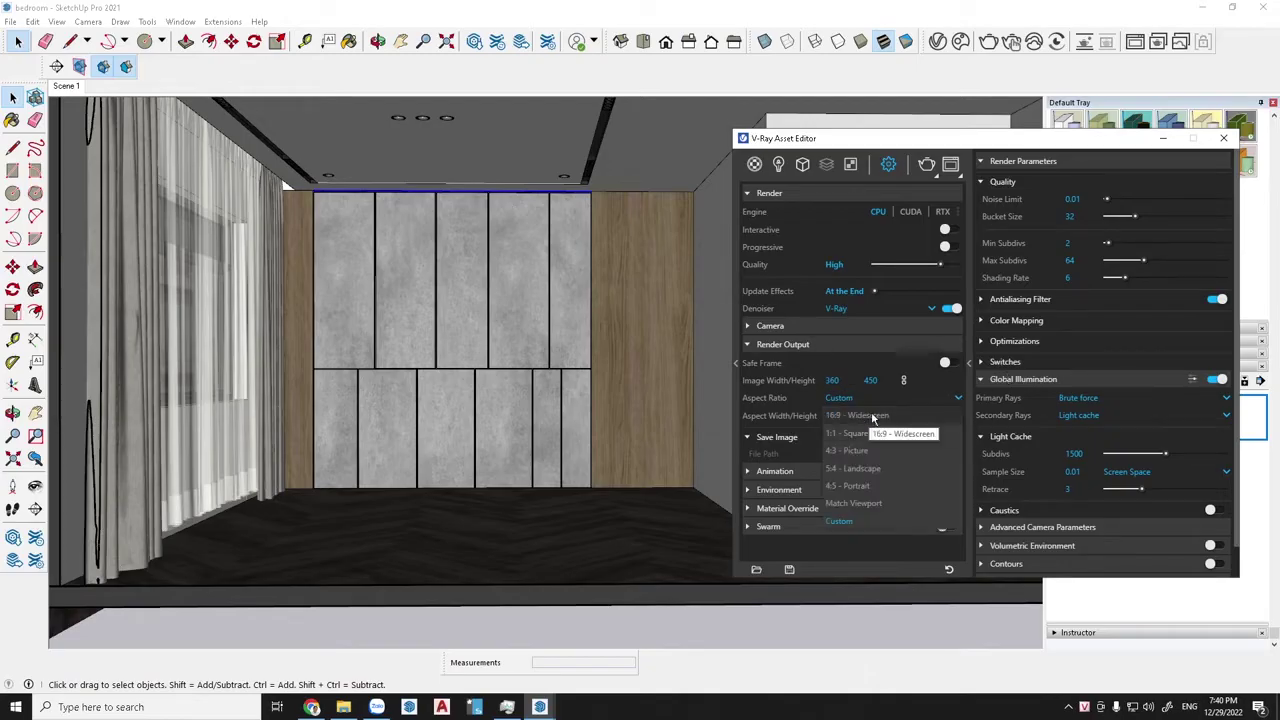
pyautogui.click(871, 416)
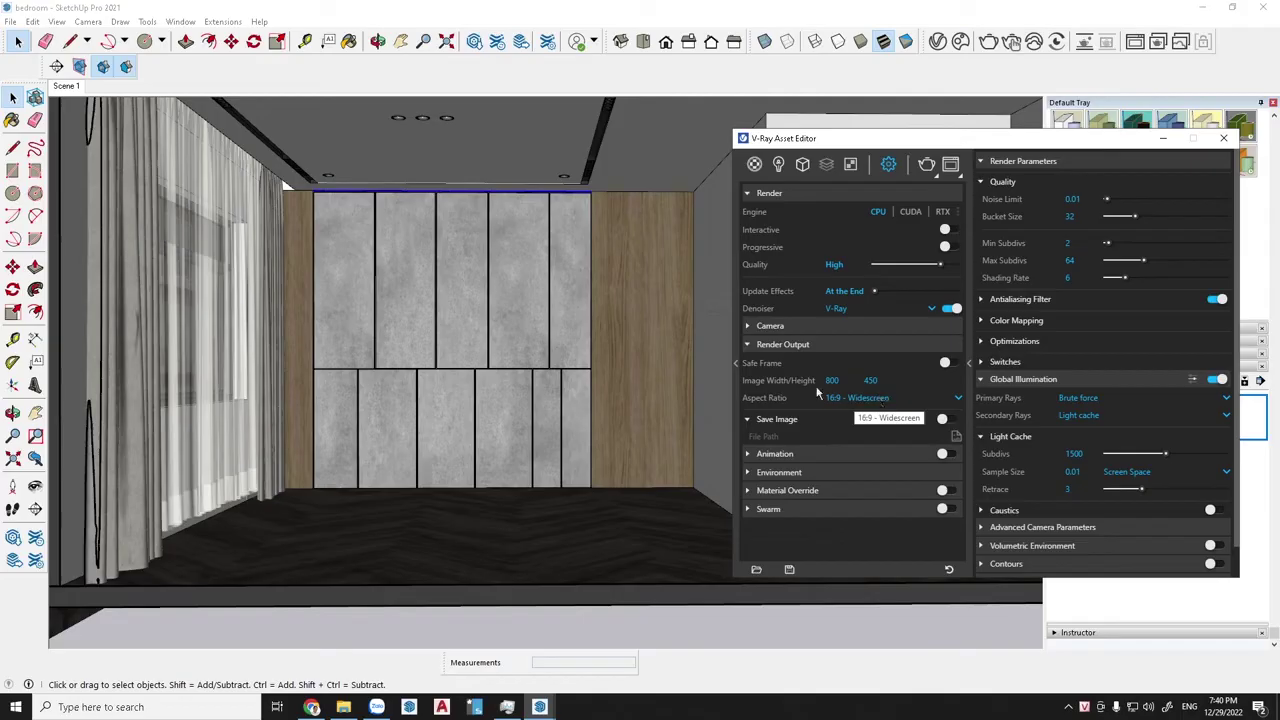
pyautogui.moveTo(860, 150); pyautogui.dragTo(320, 182)
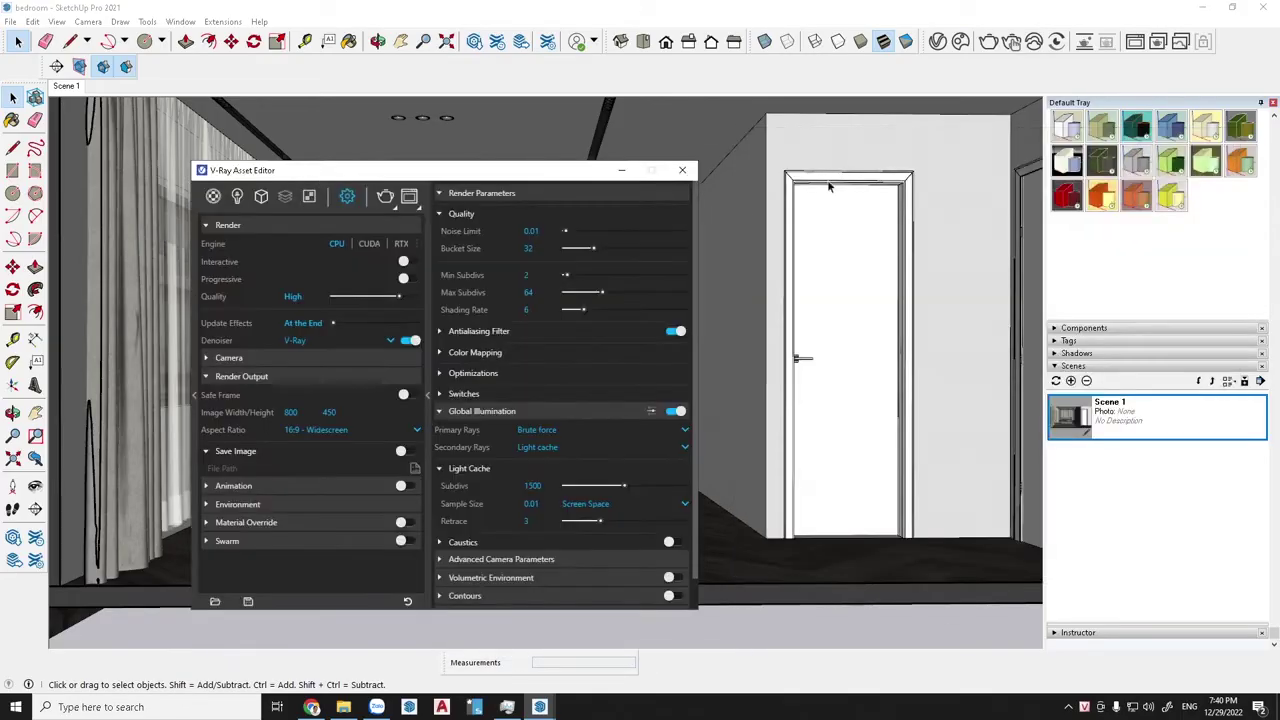
pyautogui.moveTo(597, 168)
pyautogui.mouseDown()
pyautogui.moveTo(663, 325)
pyautogui.moveTo(752, 671)
pyautogui.mouseUp()
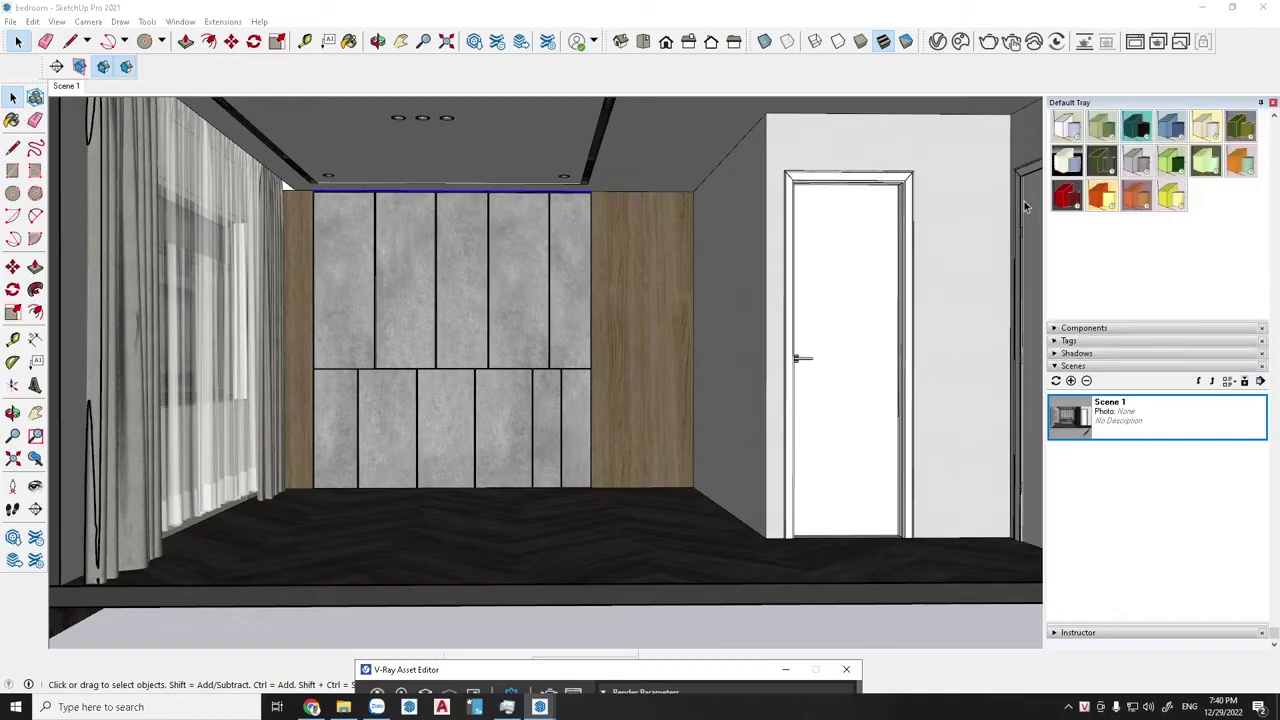
pyautogui.doubleClick(736, 676)
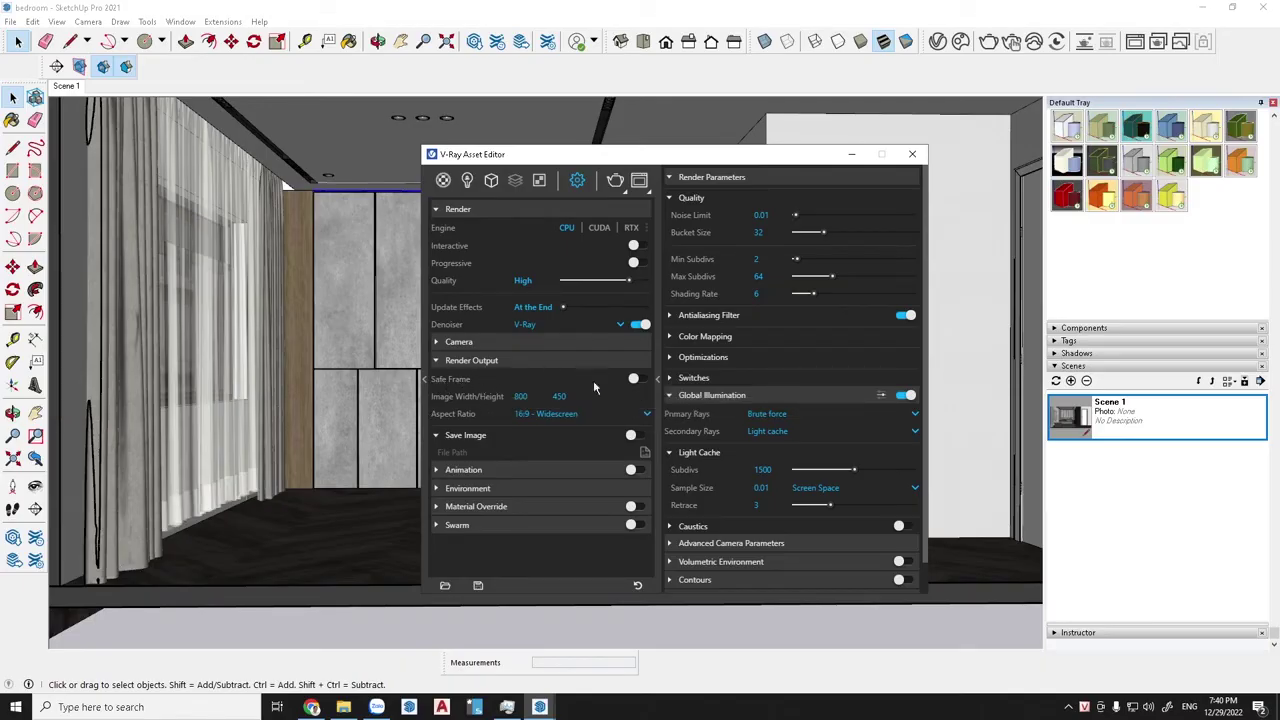
# Step: Turn on the viewport safe frame and set the aspect ratio to 1:1 - Square
pyautogui.click(635, 378)
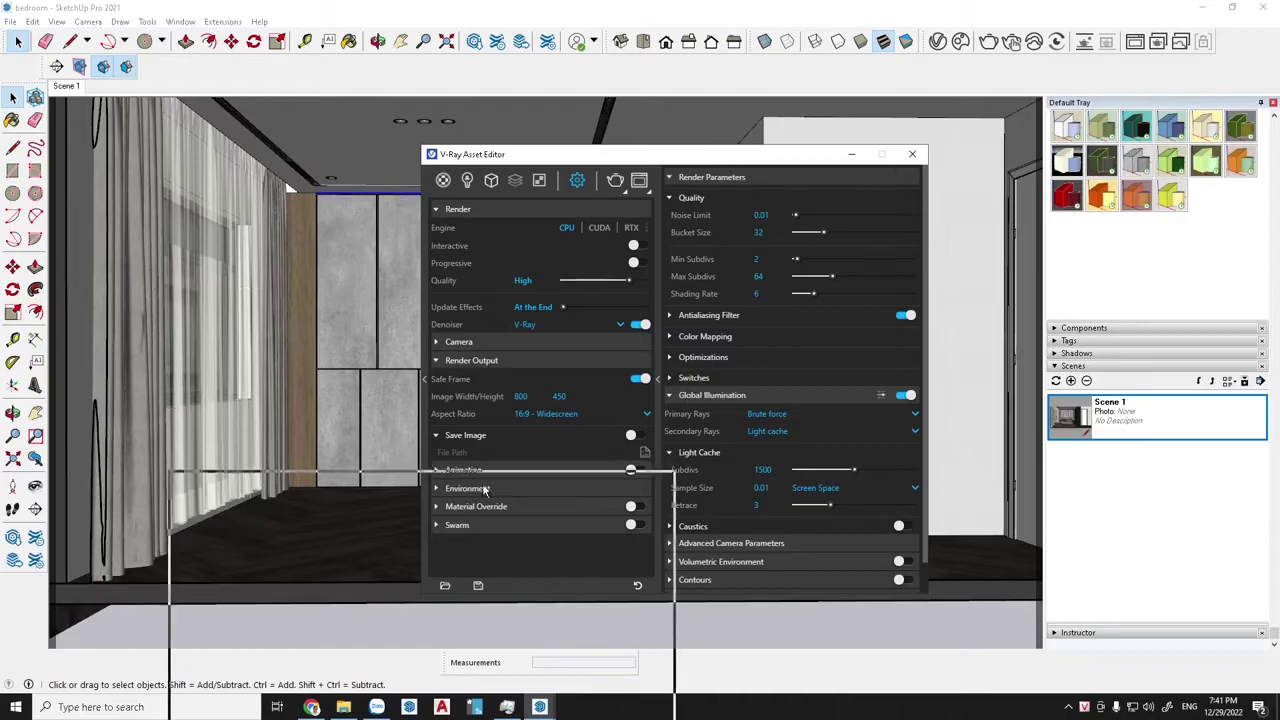
pyautogui.moveTo(742, 162); pyautogui.dragTo(535, 426)
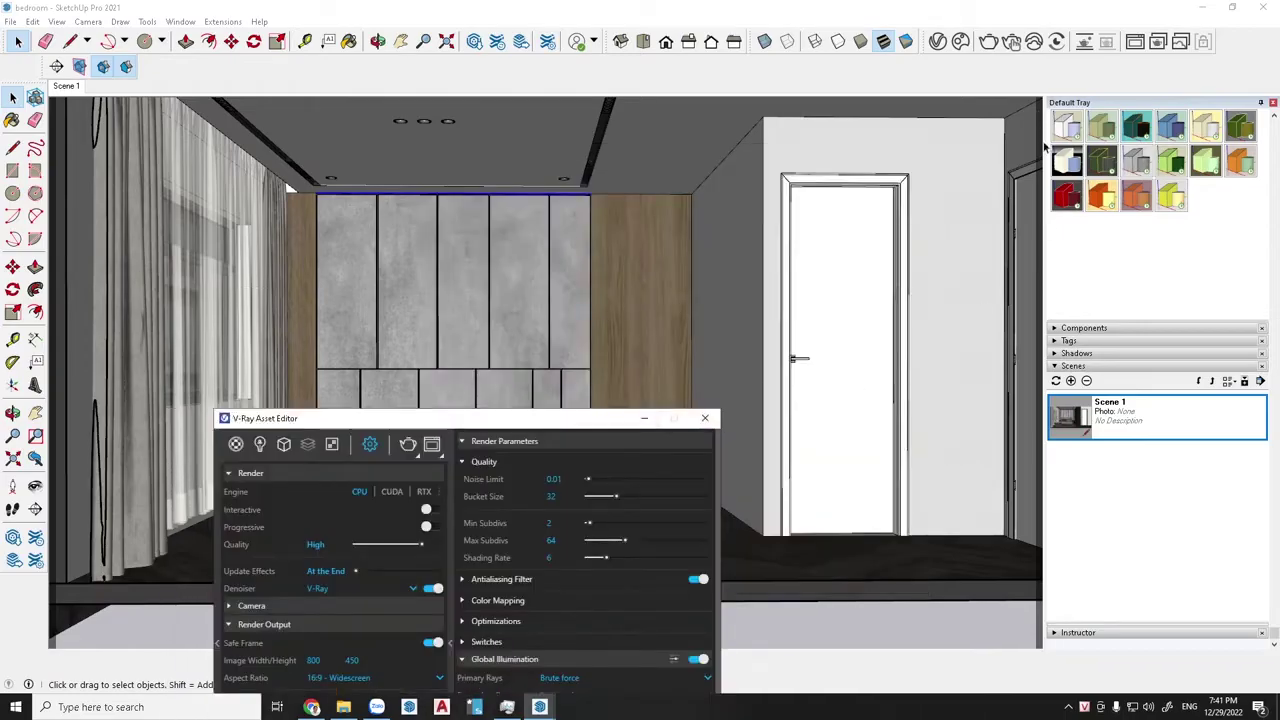
pyautogui.moveTo(502, 430); pyautogui.dragTo(598, 190)
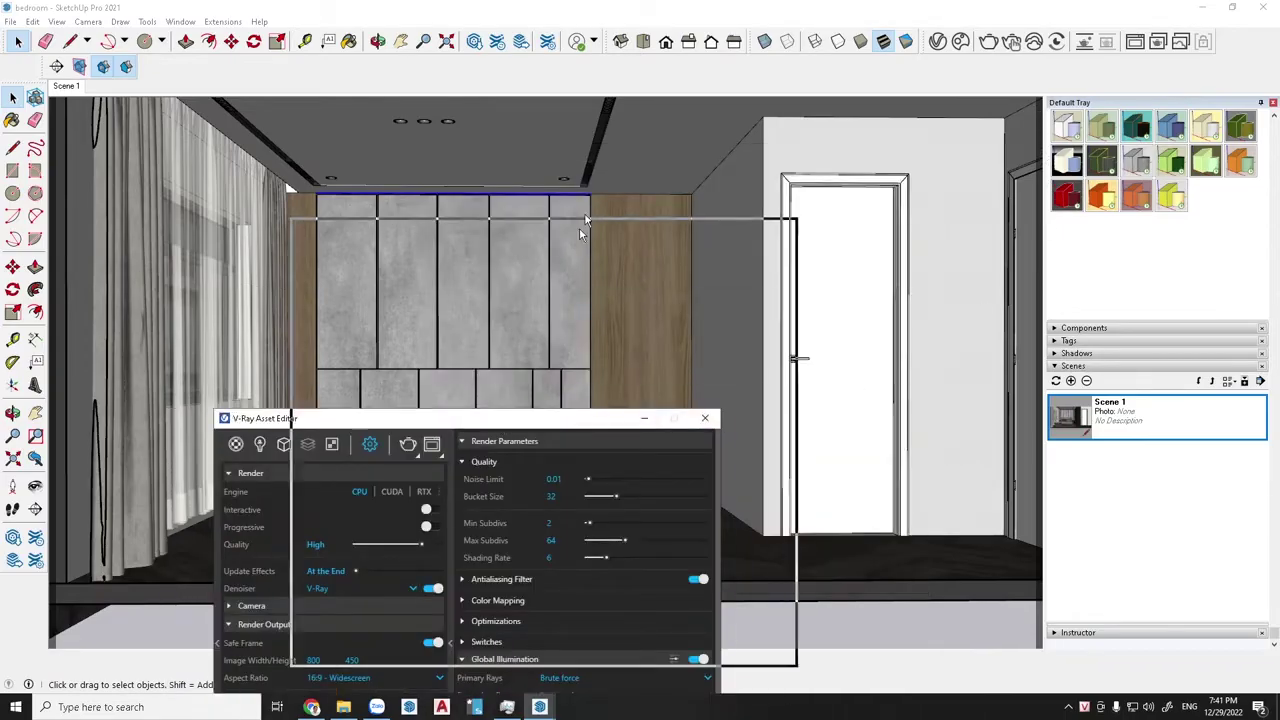
pyautogui.click(536, 439)
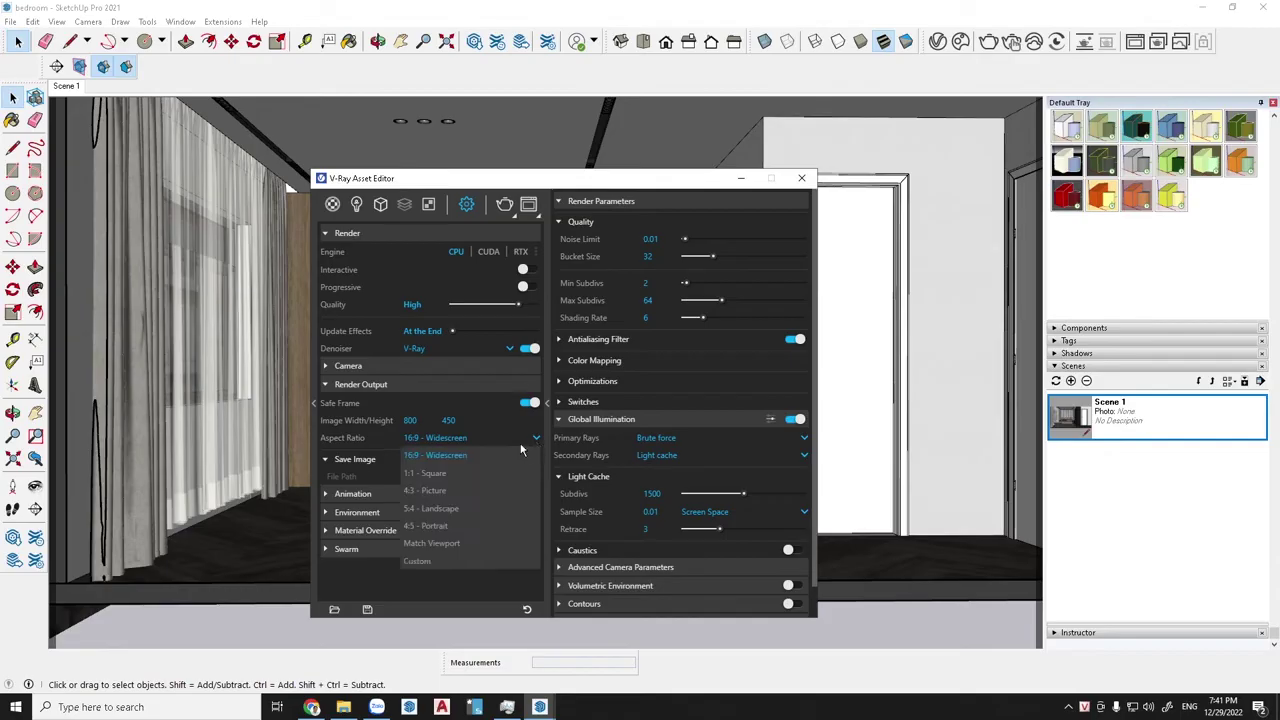
pyautogui.click(434, 473)
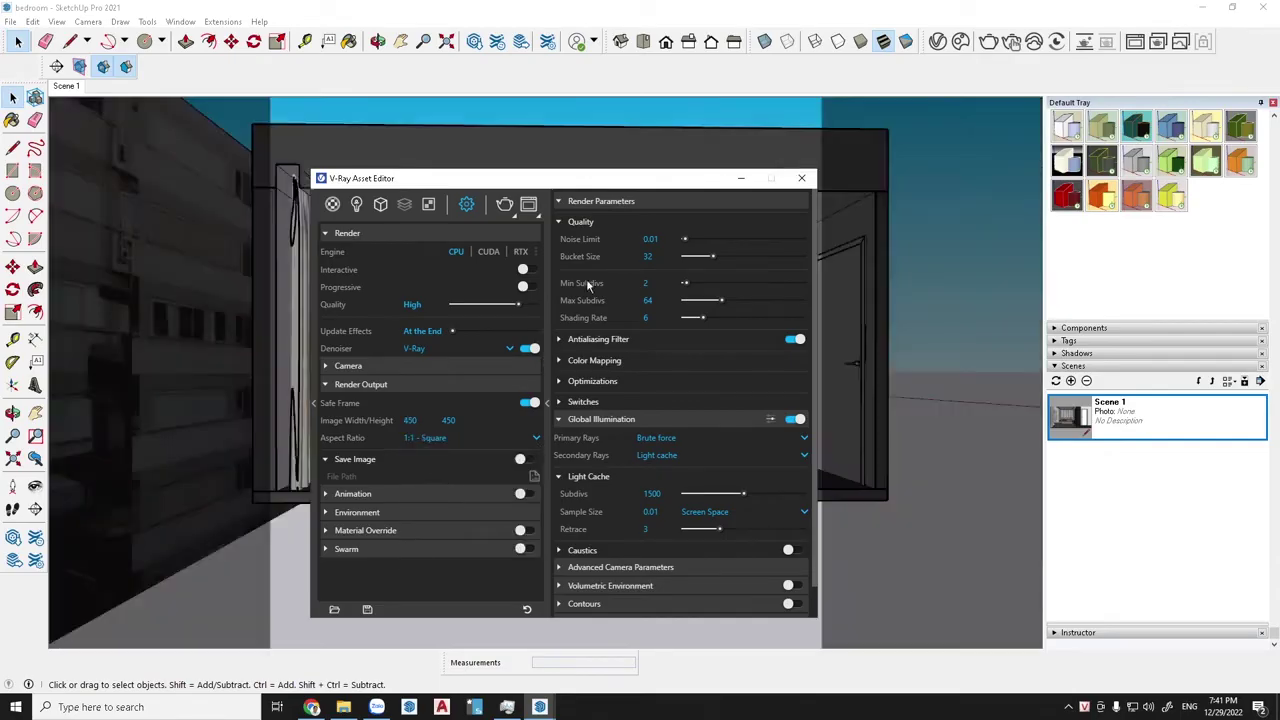
# Step: Set the aspect ratio to 4:3 - Picture, giving 600 × 450 output
pyautogui.moveTo(628, 140); pyautogui.dragTo(700, 166)
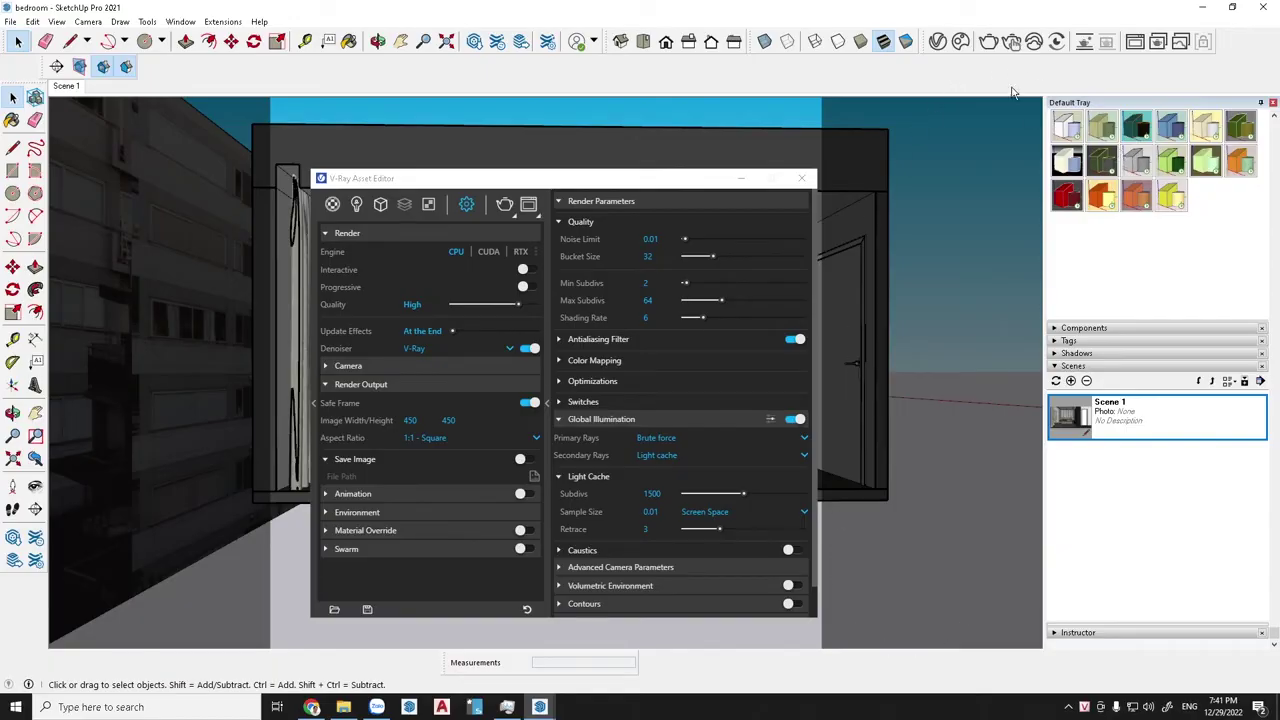
pyautogui.moveTo(474, 180); pyautogui.dragTo(1038, 459)
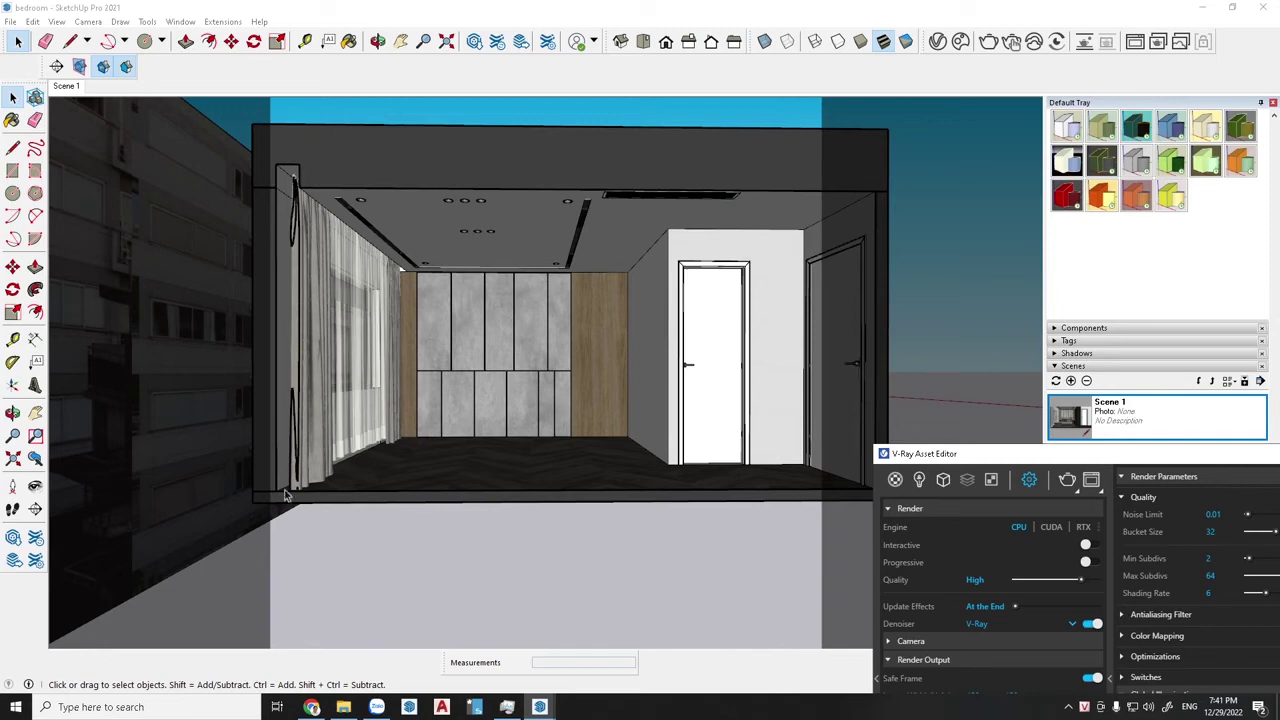
pyautogui.moveTo(988, 458); pyautogui.dragTo(988, 250)
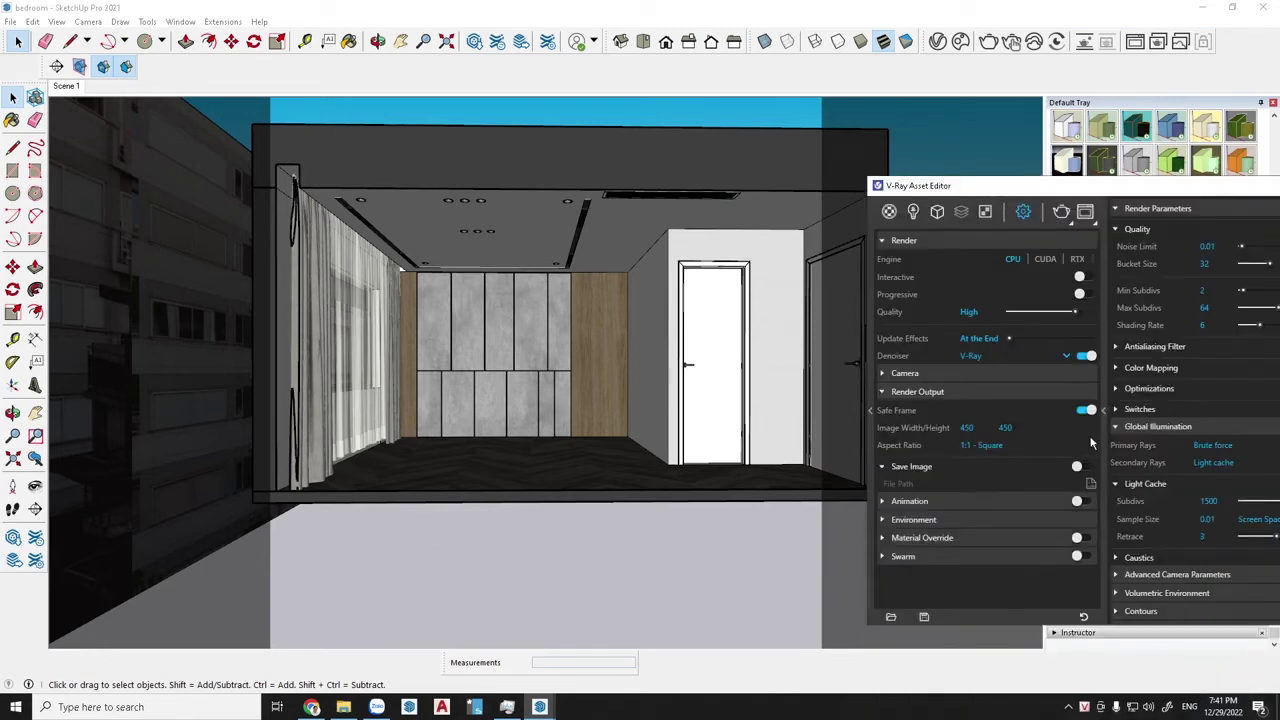
pyautogui.click(1092, 443)
pyautogui.click(992, 503)
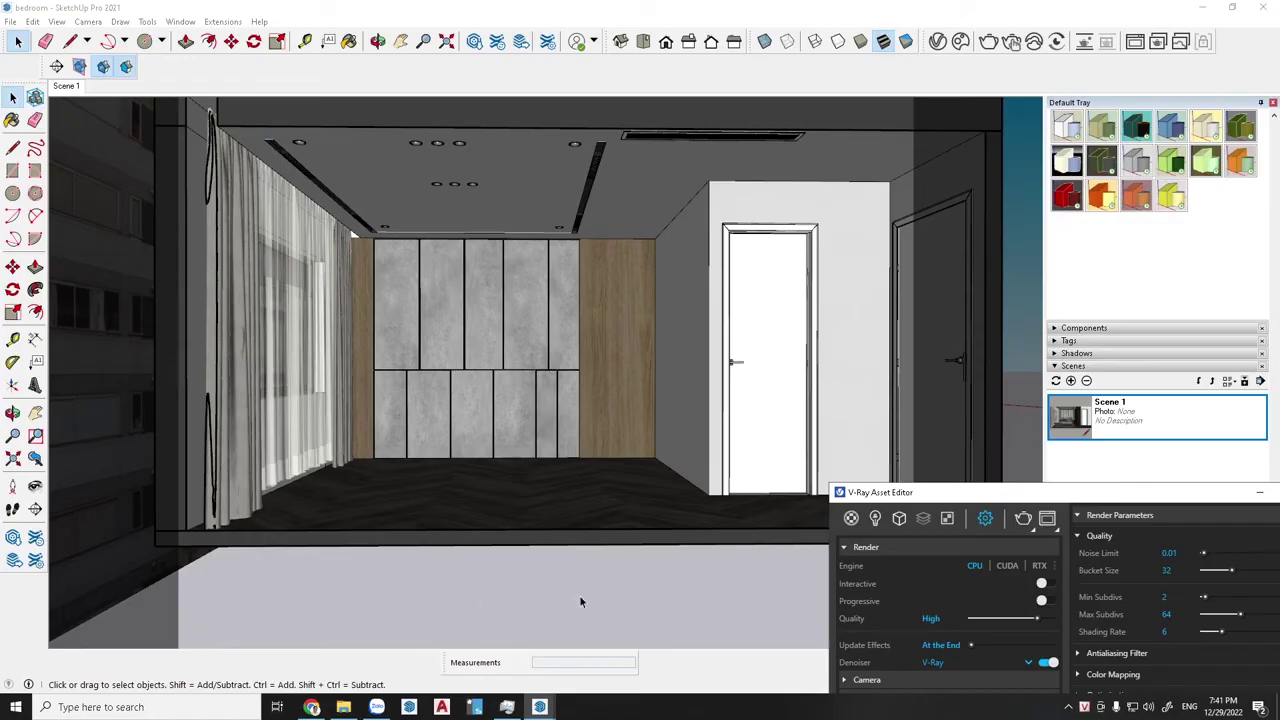
# Step: Float the V-Ray Asset Editor and raise it so all render settings are visible
pyautogui.doubleClick(943, 492)
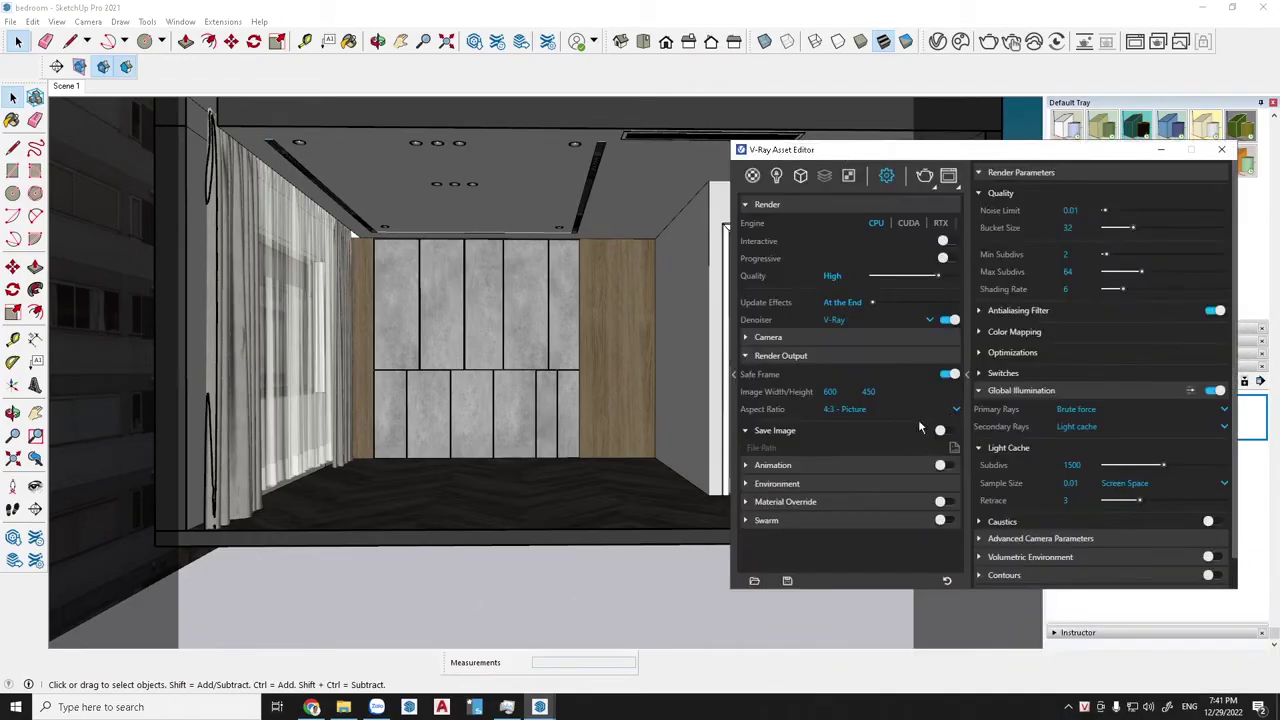
pyautogui.moveTo(873, 150); pyautogui.dragTo(826, 340)
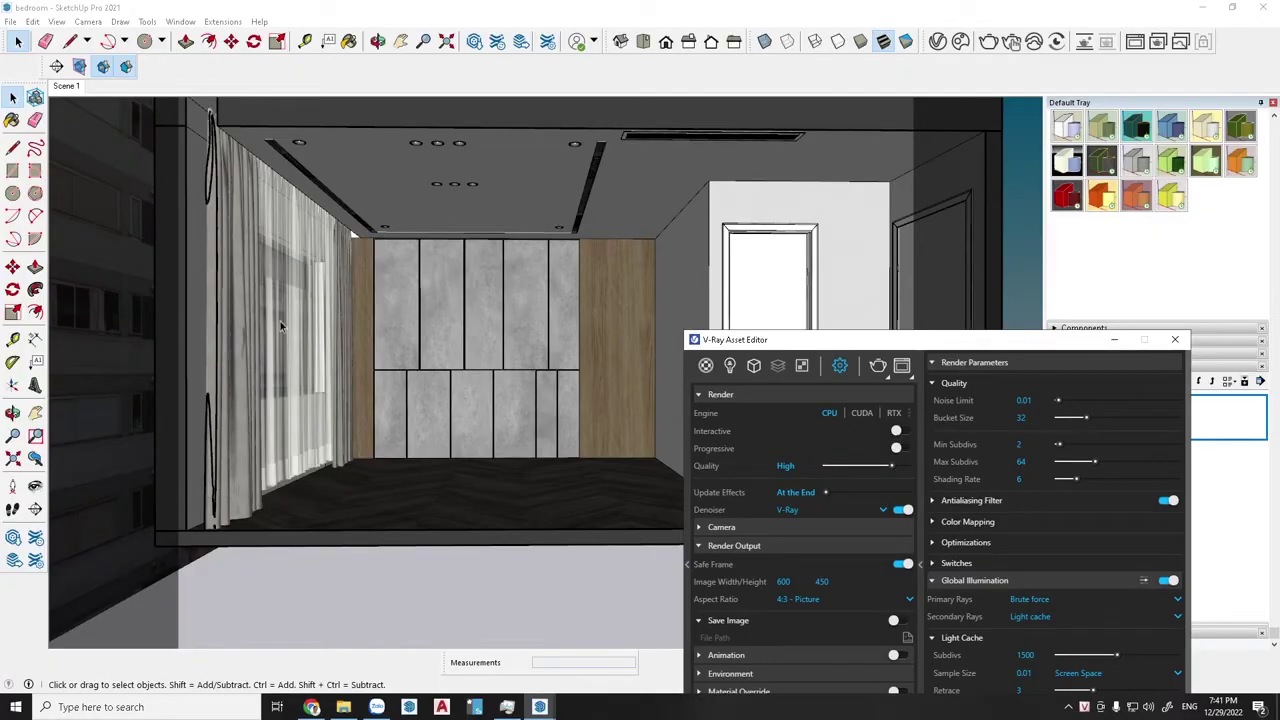
pyautogui.moveTo(924, 341); pyautogui.dragTo(957, 254)
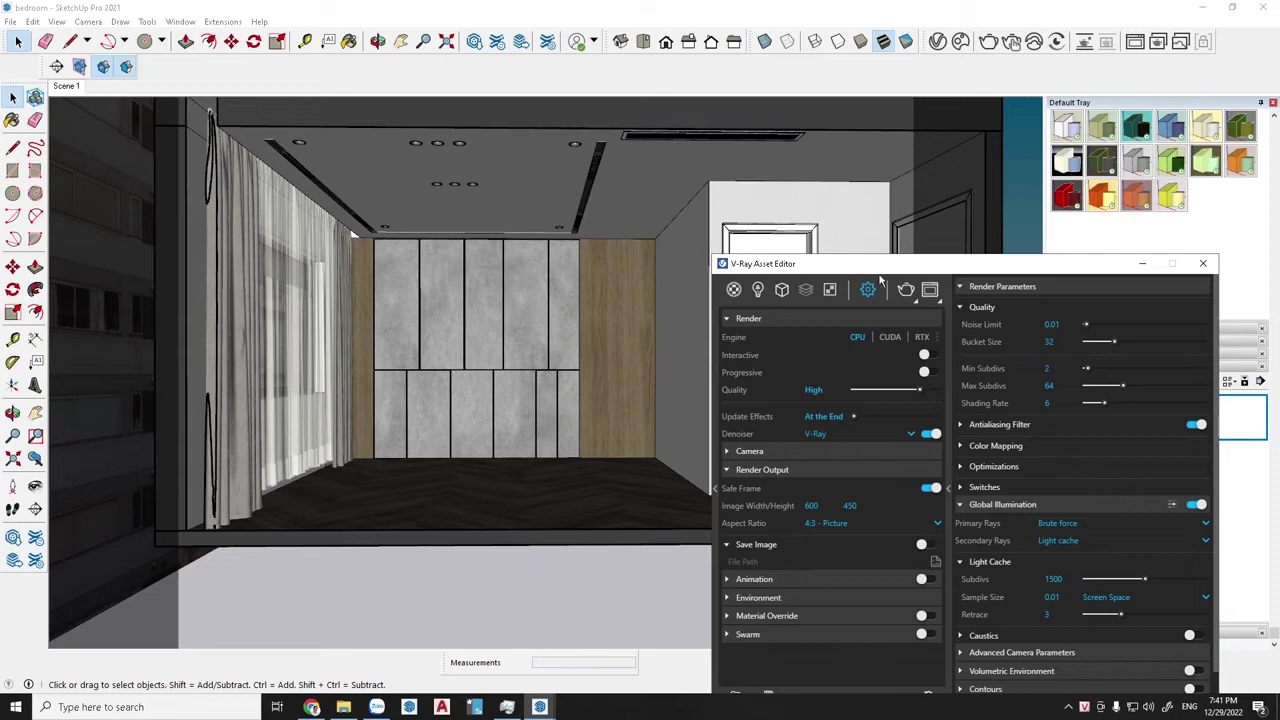
pyautogui.moveTo(880, 263); pyautogui.dragTo(876, 159)
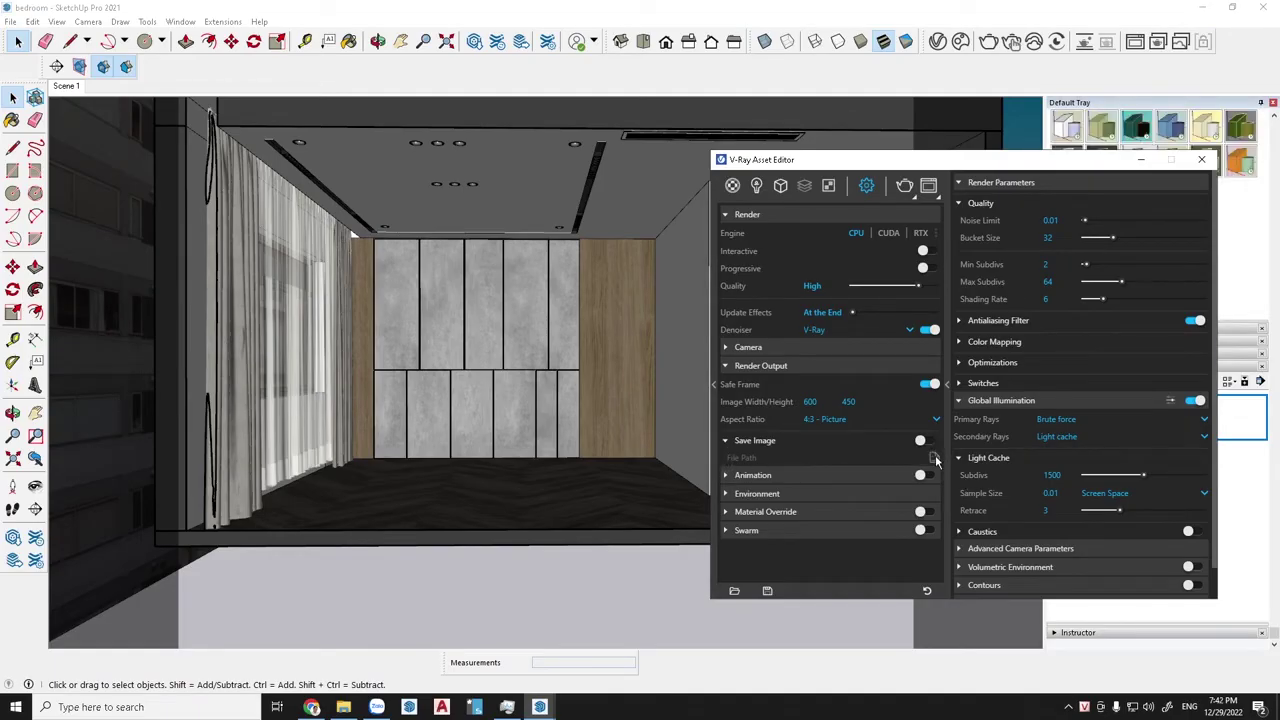
# Step: Try Save Image and its file path, leave it off, and expand the Animation options
pyautogui.click(924, 441)
pyautogui.click(933, 457)
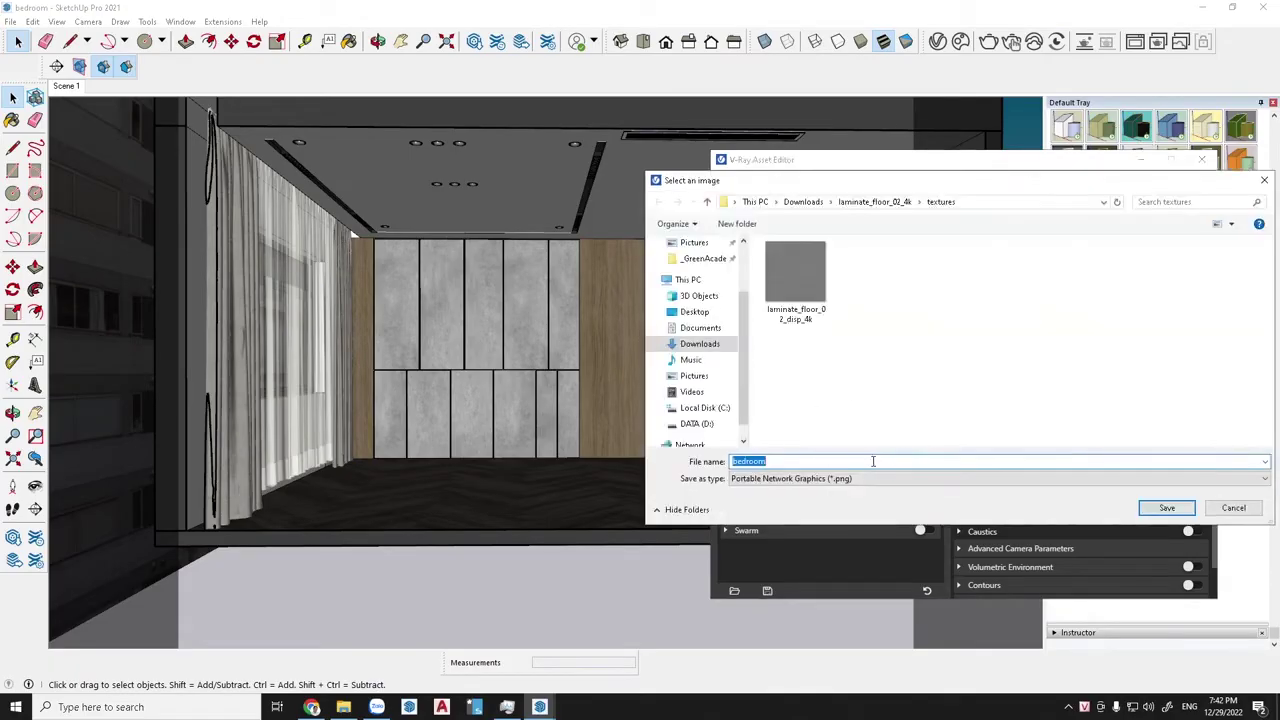
pyautogui.click(1236, 508)
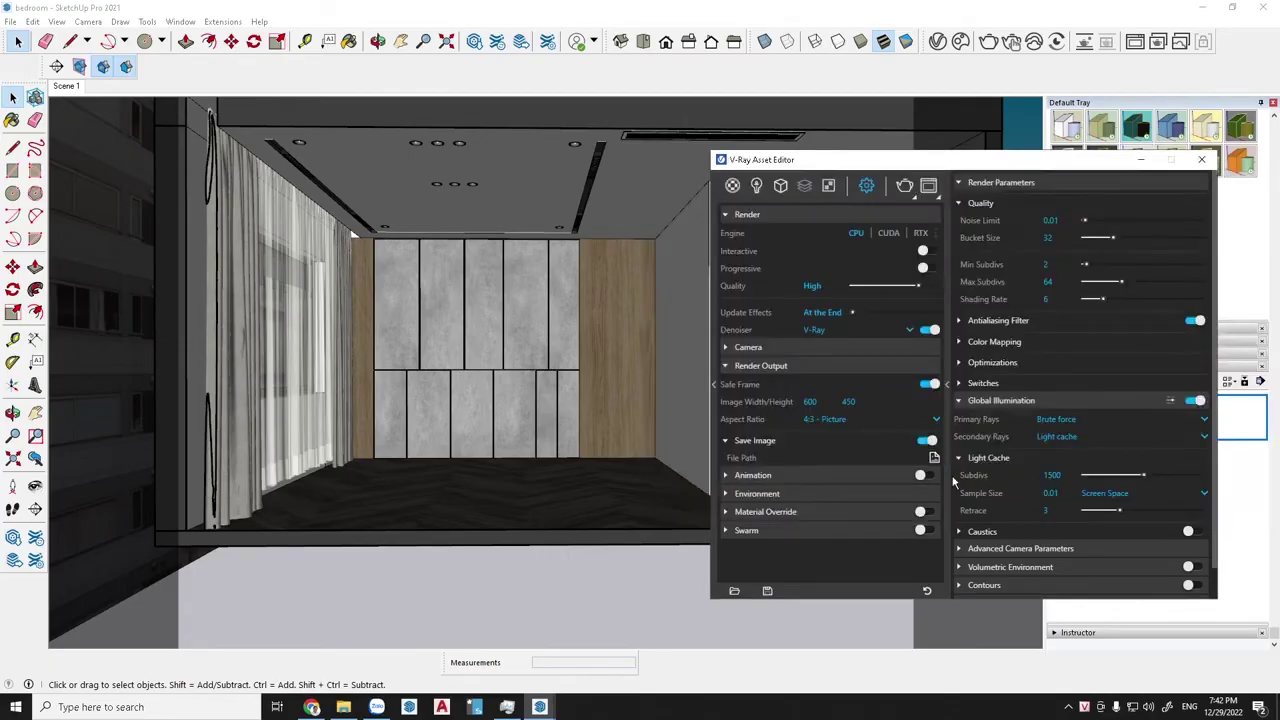
pyautogui.click(929, 441)
pyautogui.click(726, 476)
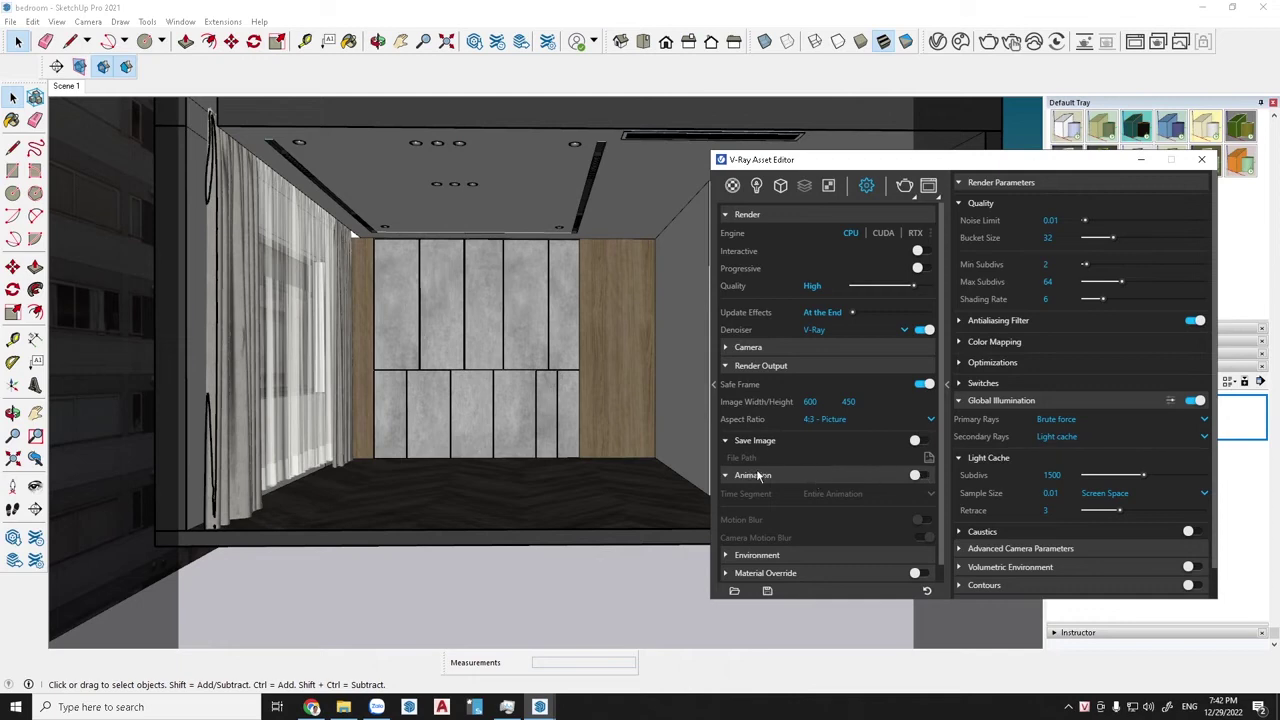
# Step: Collapse Animation, expand Environment overrides, glance at Textures, and hide the Render Parameters pane
pyautogui.click(727, 477)
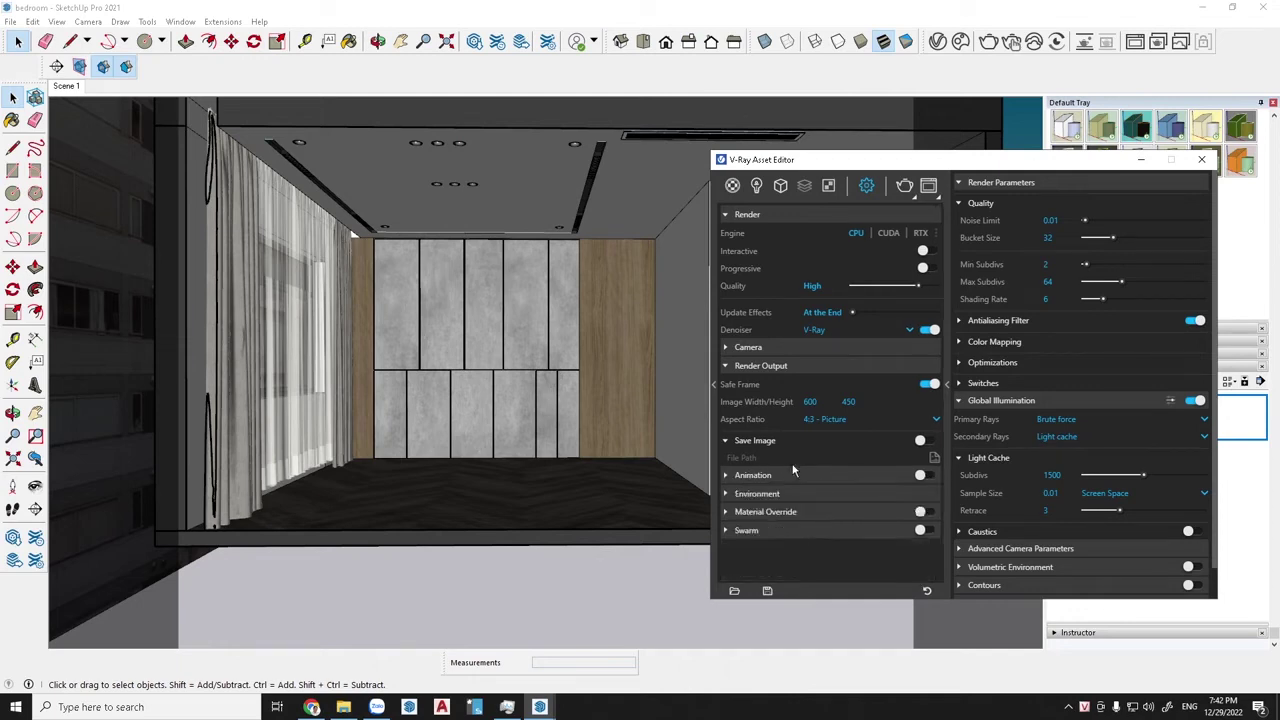
pyautogui.click(729, 495)
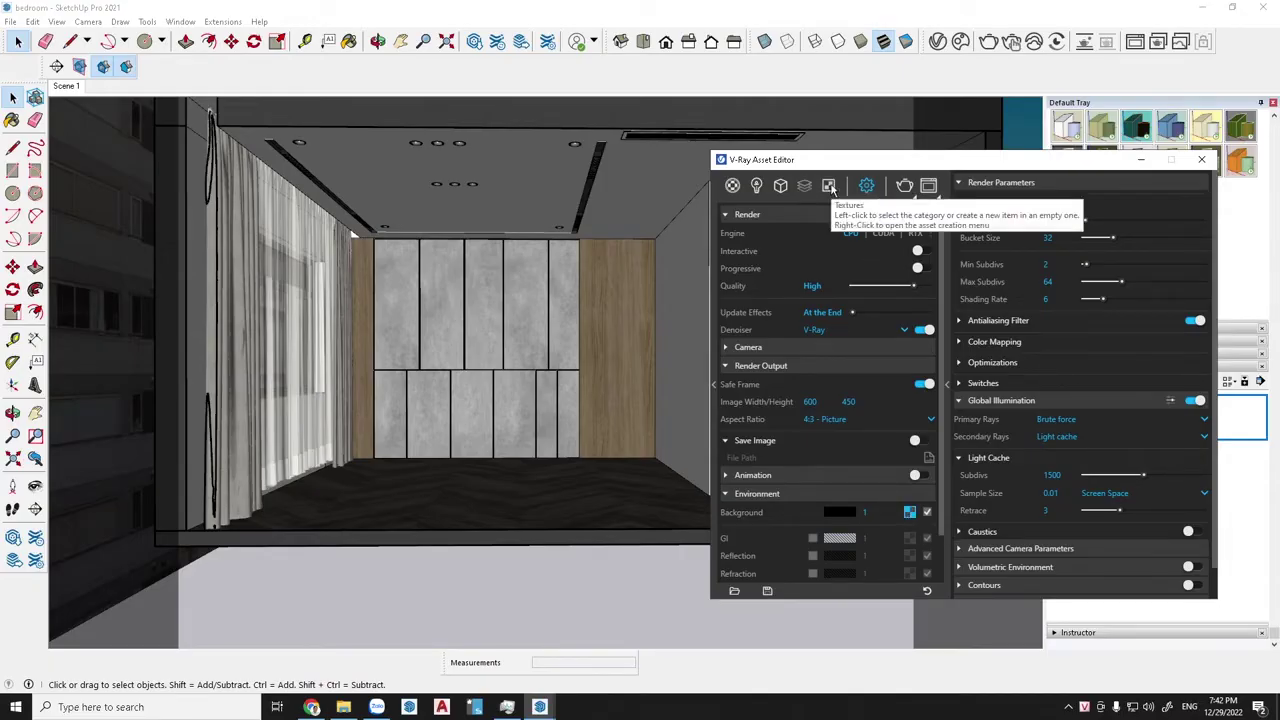
pyautogui.click(830, 187)
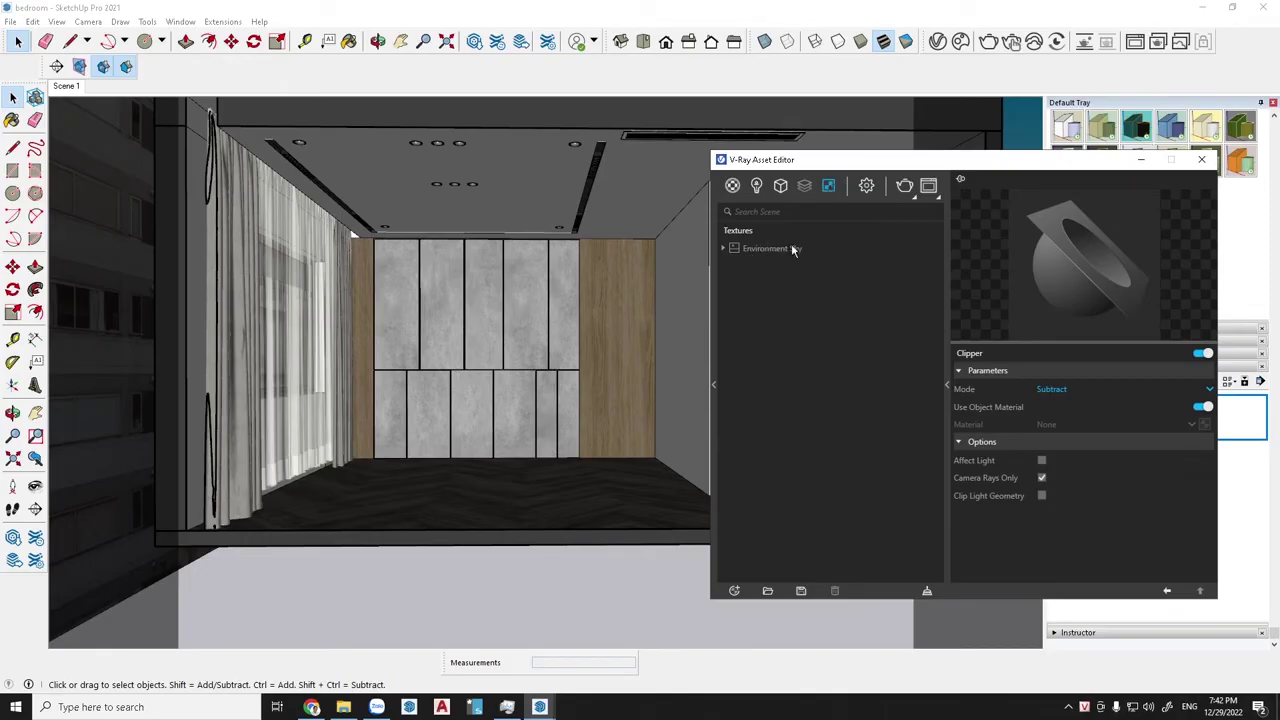
pyautogui.click(866, 186)
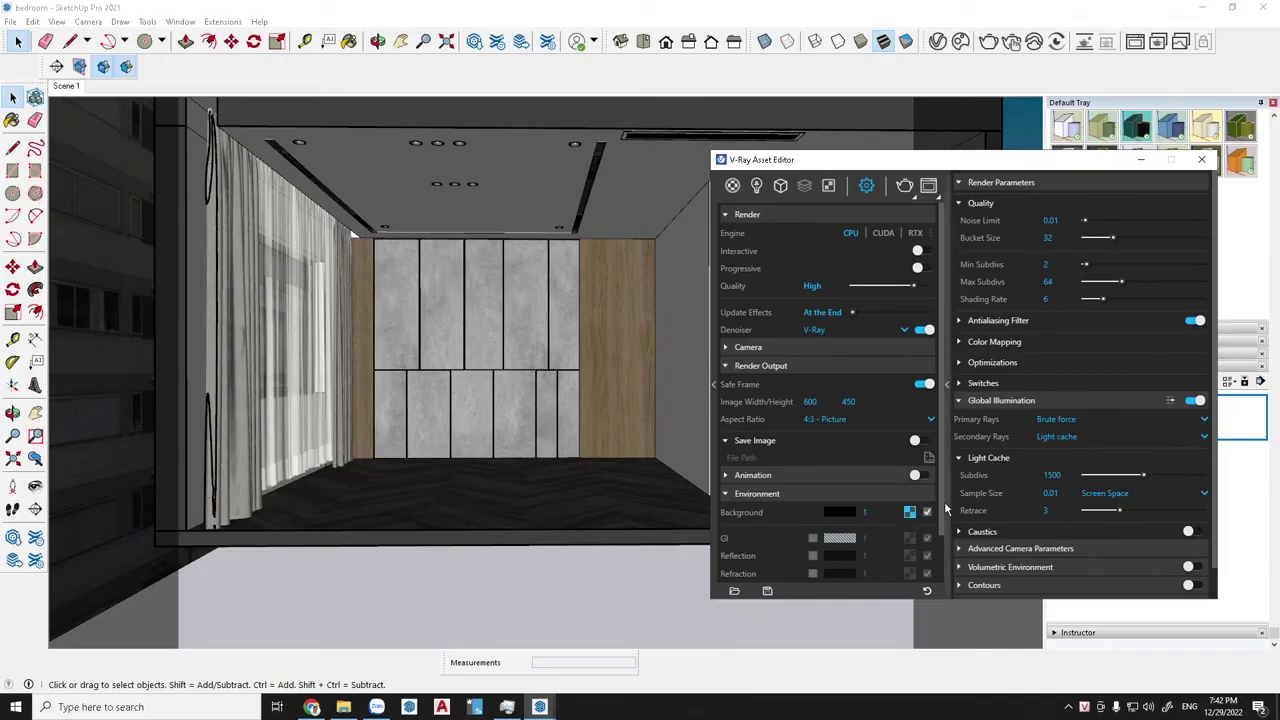
pyautogui.click(951, 532)
pyautogui.moveTo(943, 526); pyautogui.dragTo(941, 593)
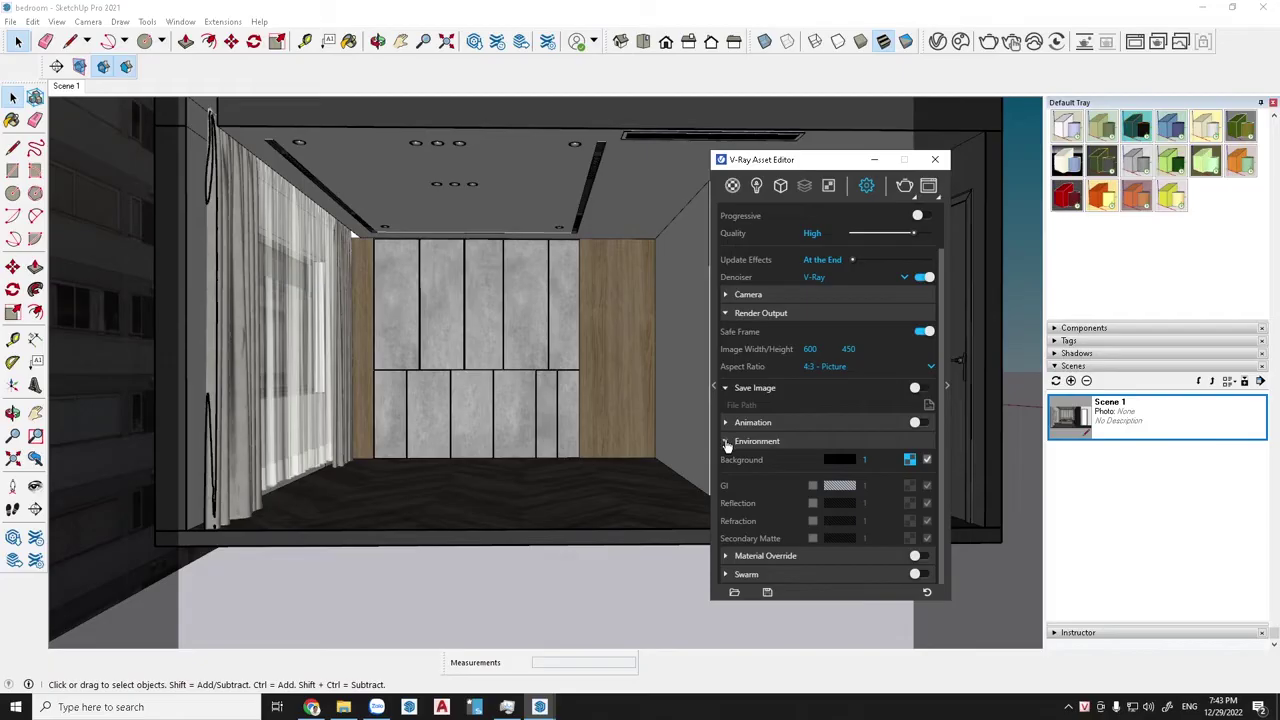
# Step: Turn on V-Ray Material Override and start a 600 × 450 test render of the bedroom
pyautogui.click(726, 442)
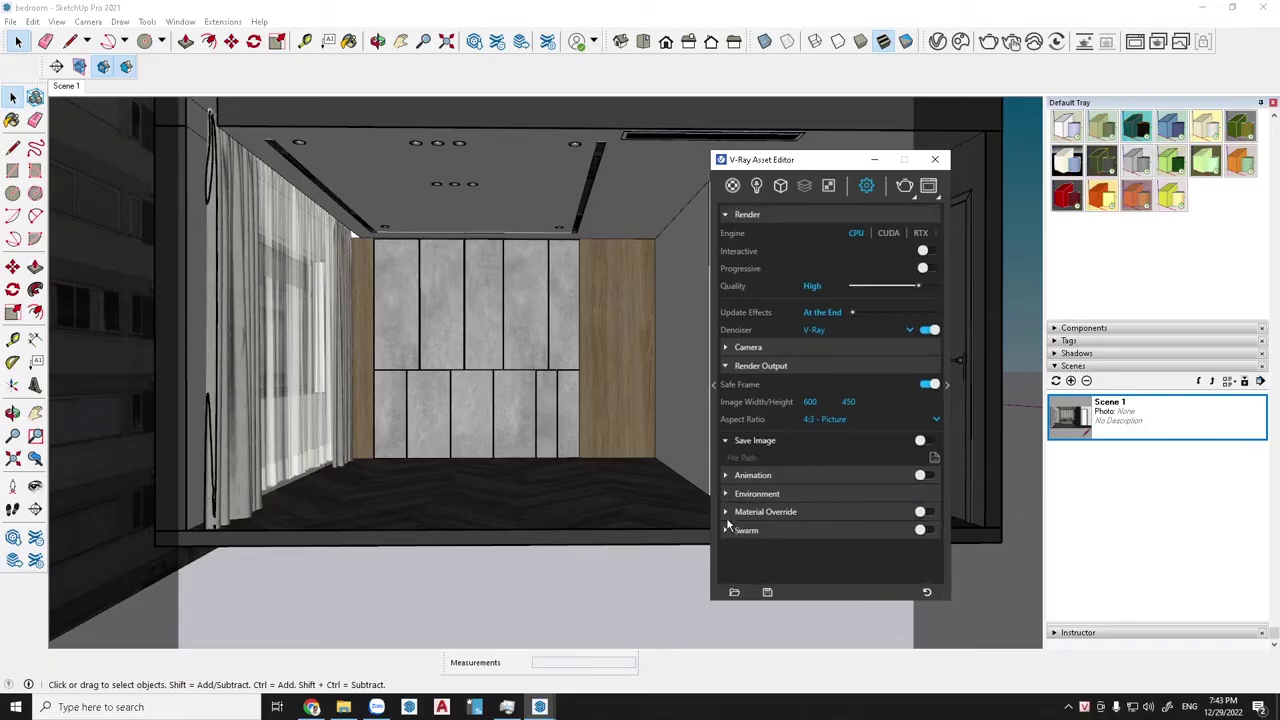
pyautogui.click(727, 513)
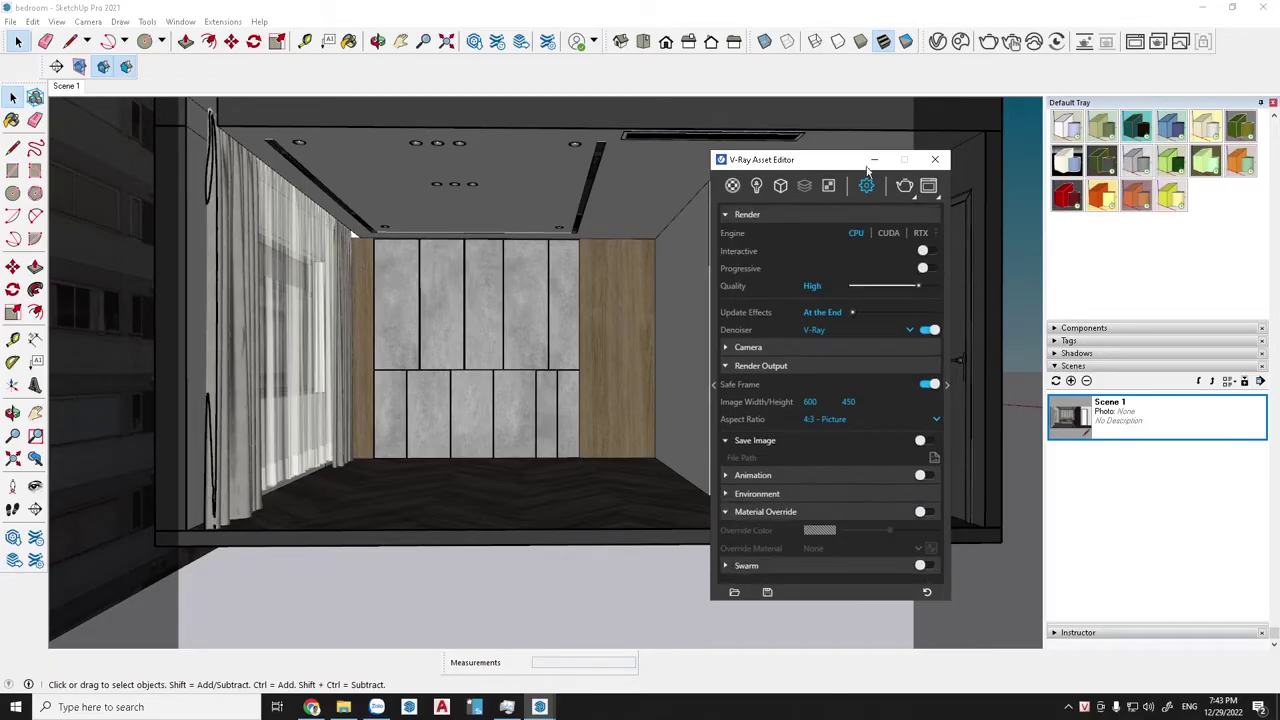
pyautogui.moveTo(838, 162); pyautogui.dragTo(888, 99)
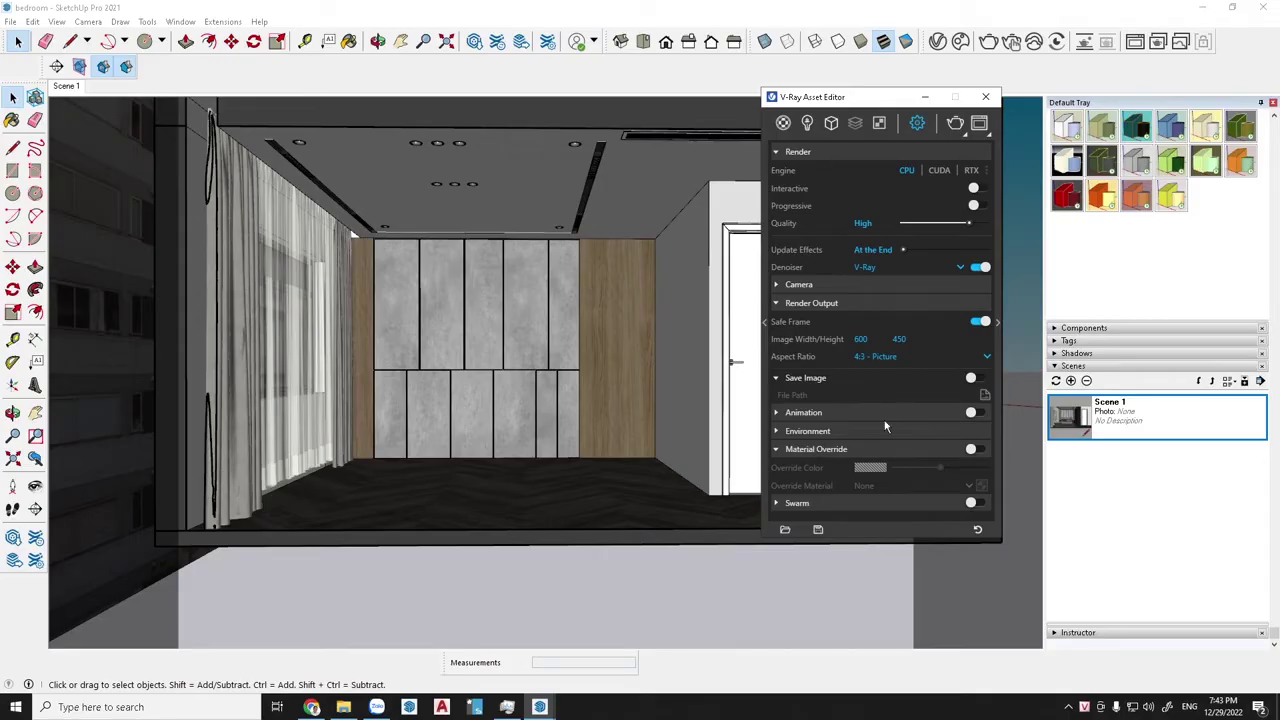
pyautogui.click(971, 451)
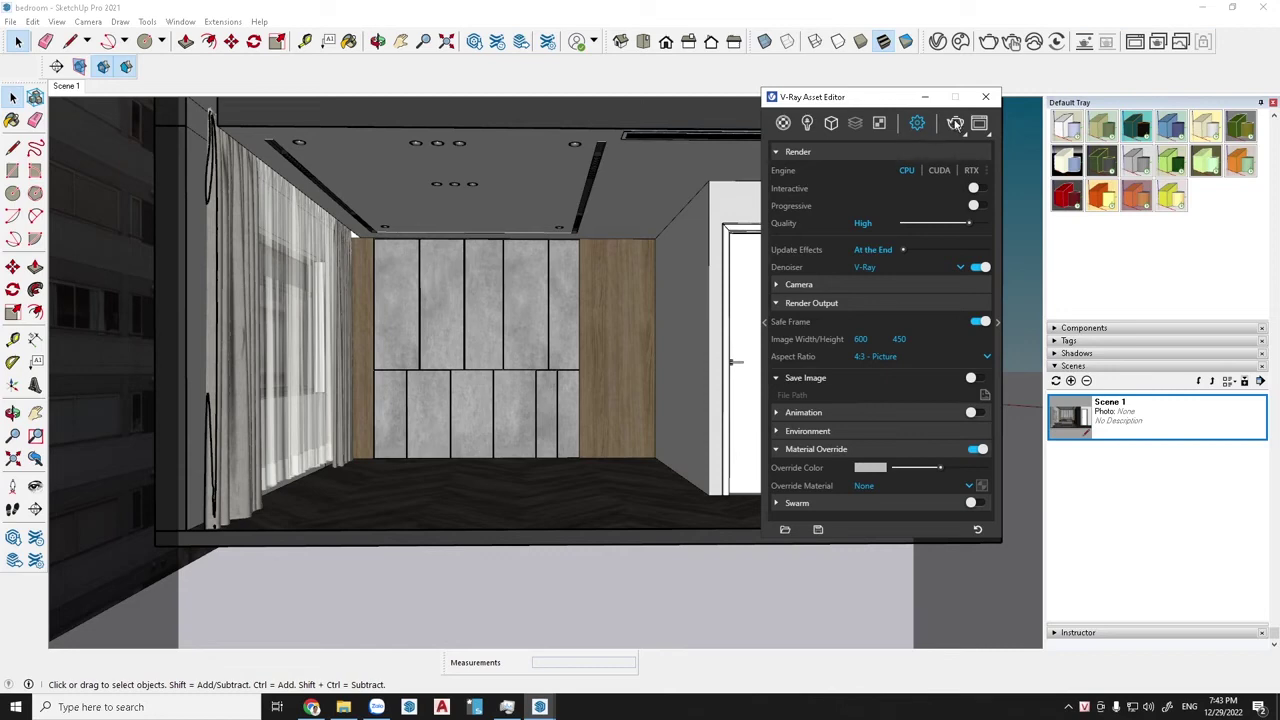
pyautogui.click(955, 122)
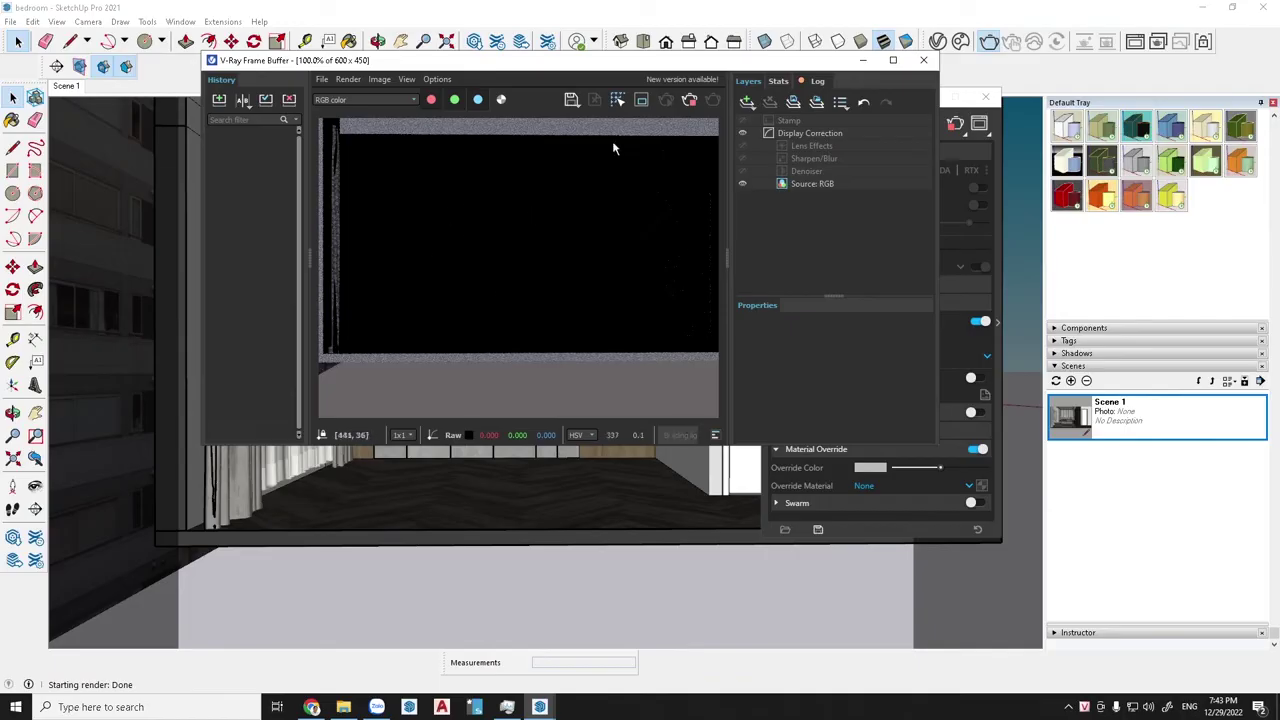
# Step: Stop the running bucket render and minimize the V-Ray Frame Buffer
pyautogui.click(689, 100)
pyautogui.click(864, 62)
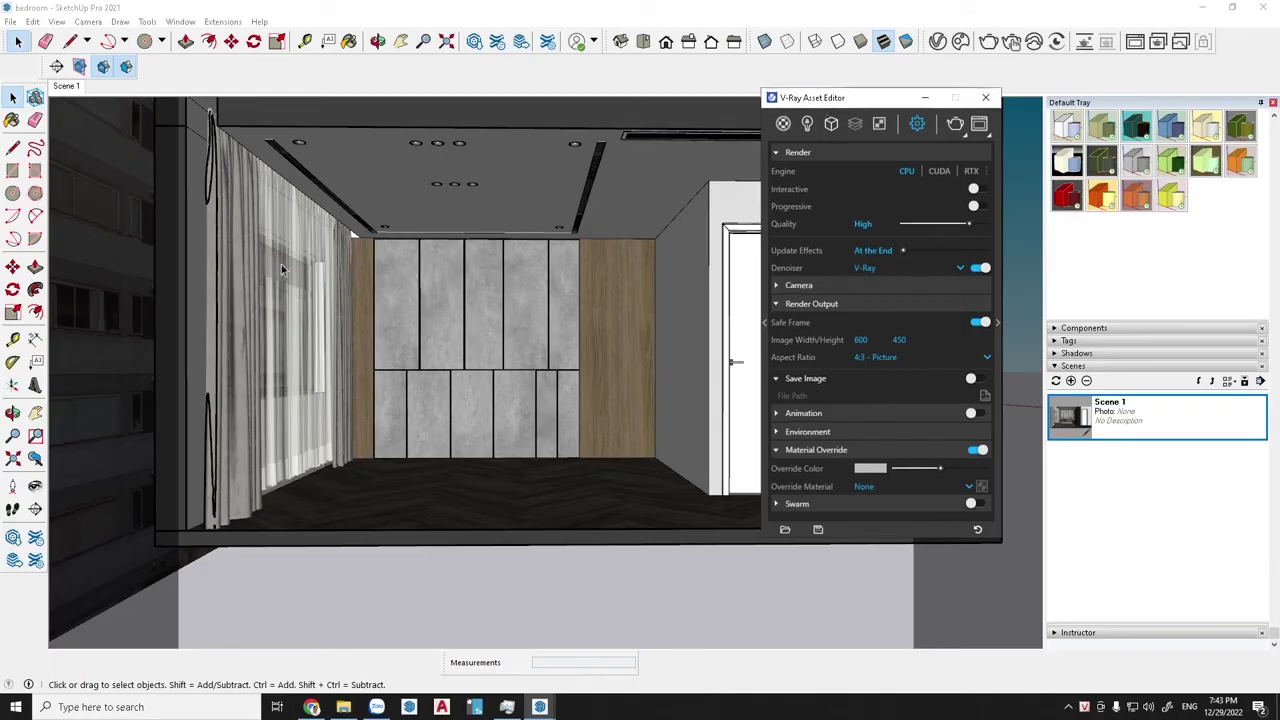
pyautogui.moveTo(868, 90); pyautogui.dragTo(814, 98)
# Step: Arrange the V-Ray materials list beside the Materials tray and sample the curtain's Two Sided material
pyautogui.click(783, 123)
pyautogui.click(978, 320)
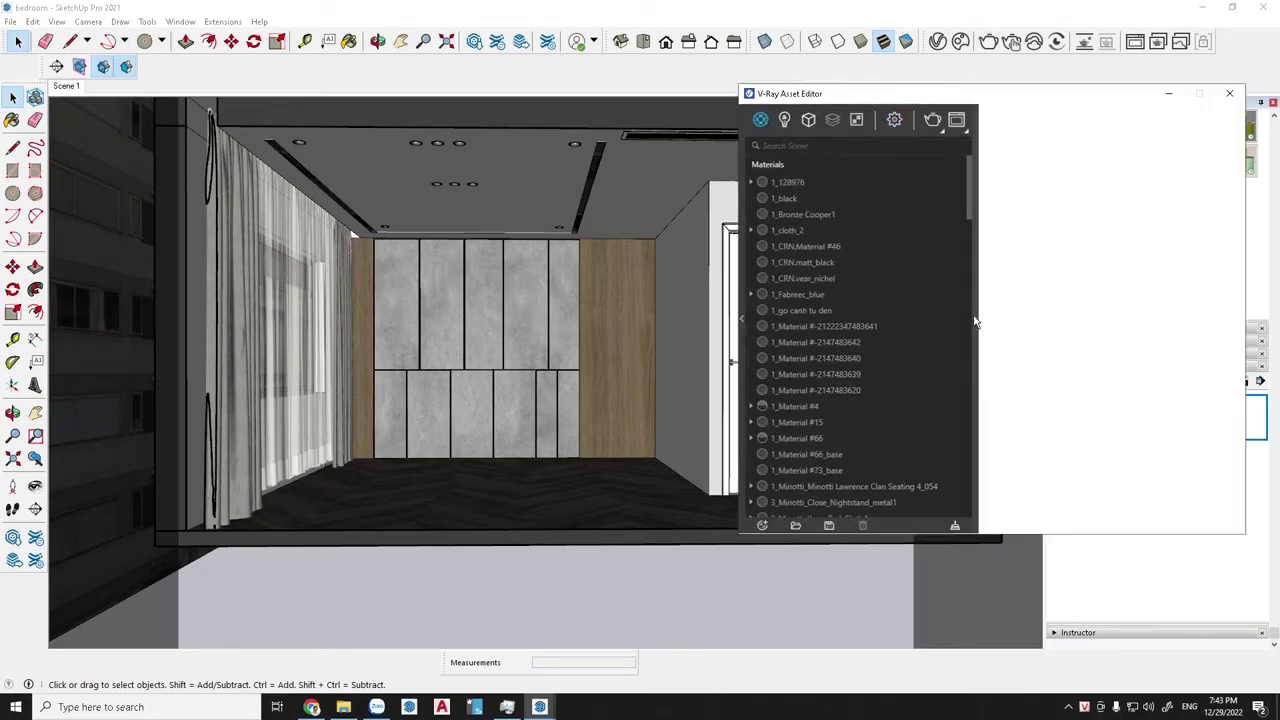
pyautogui.moveTo(917, 100); pyautogui.dragTo(785, 84)
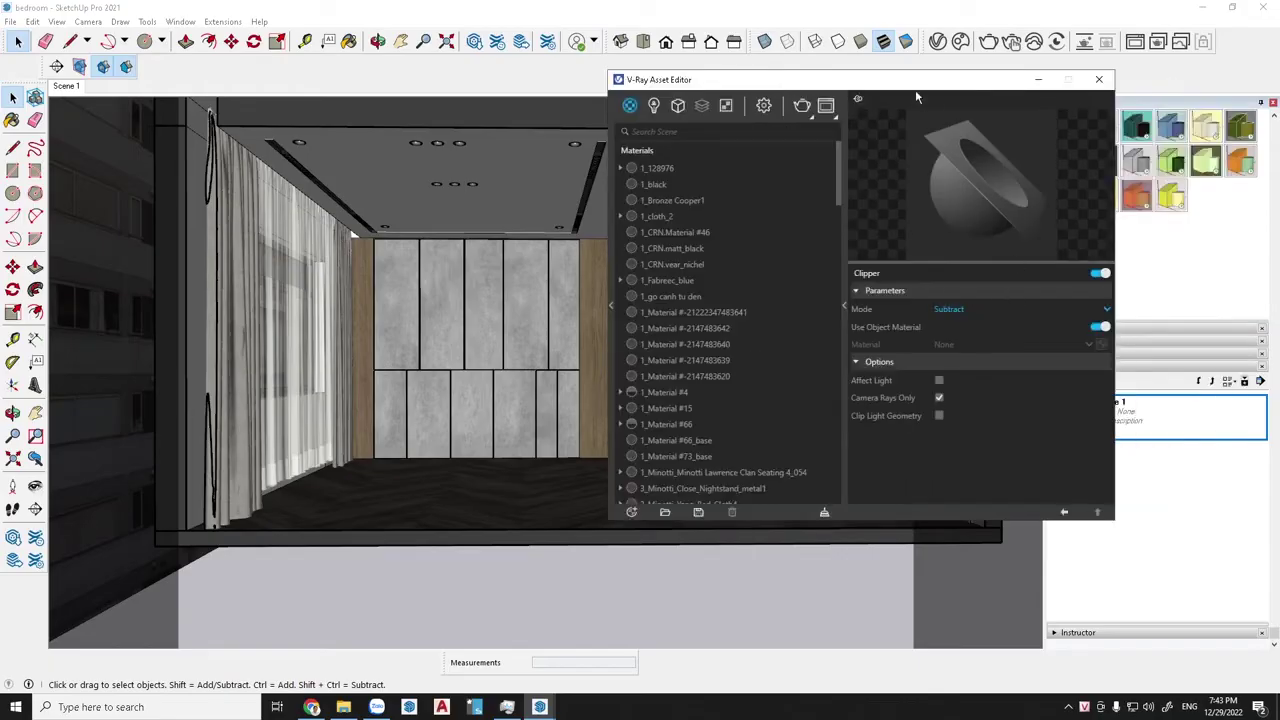
pyautogui.click(842, 70)
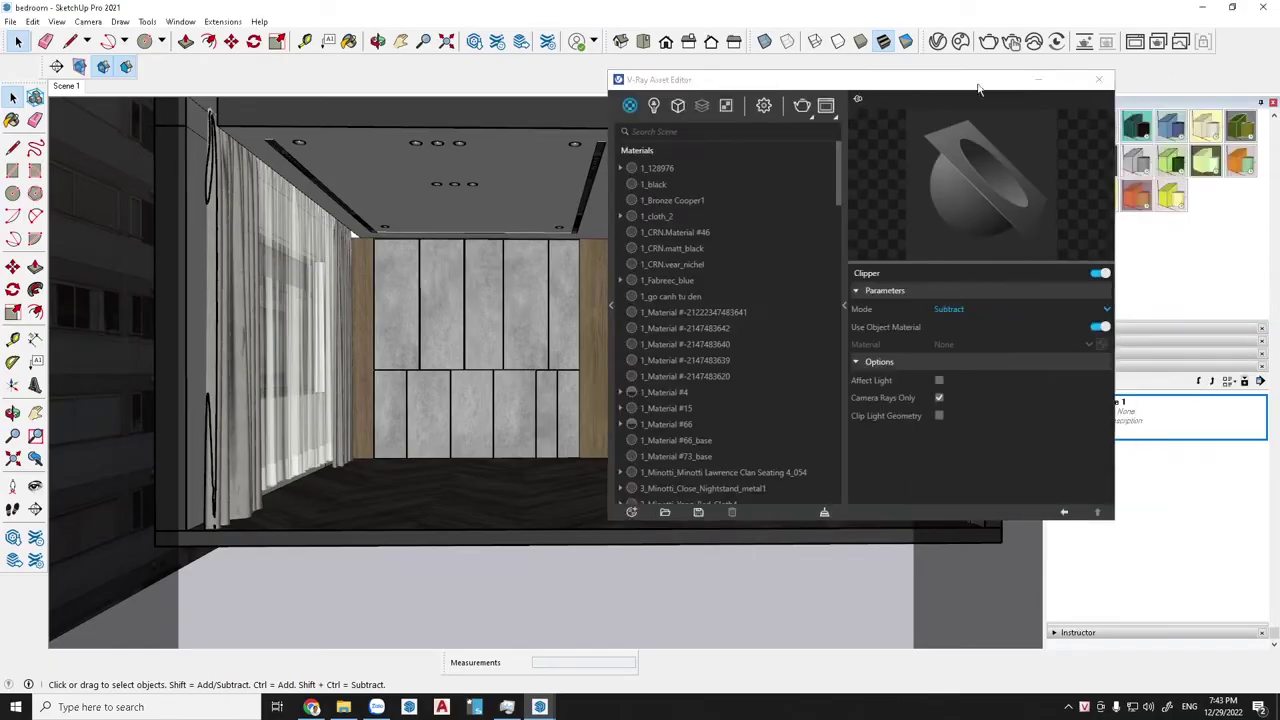
pyautogui.moveTo(920, 88); pyautogui.dragTo(726, 107)
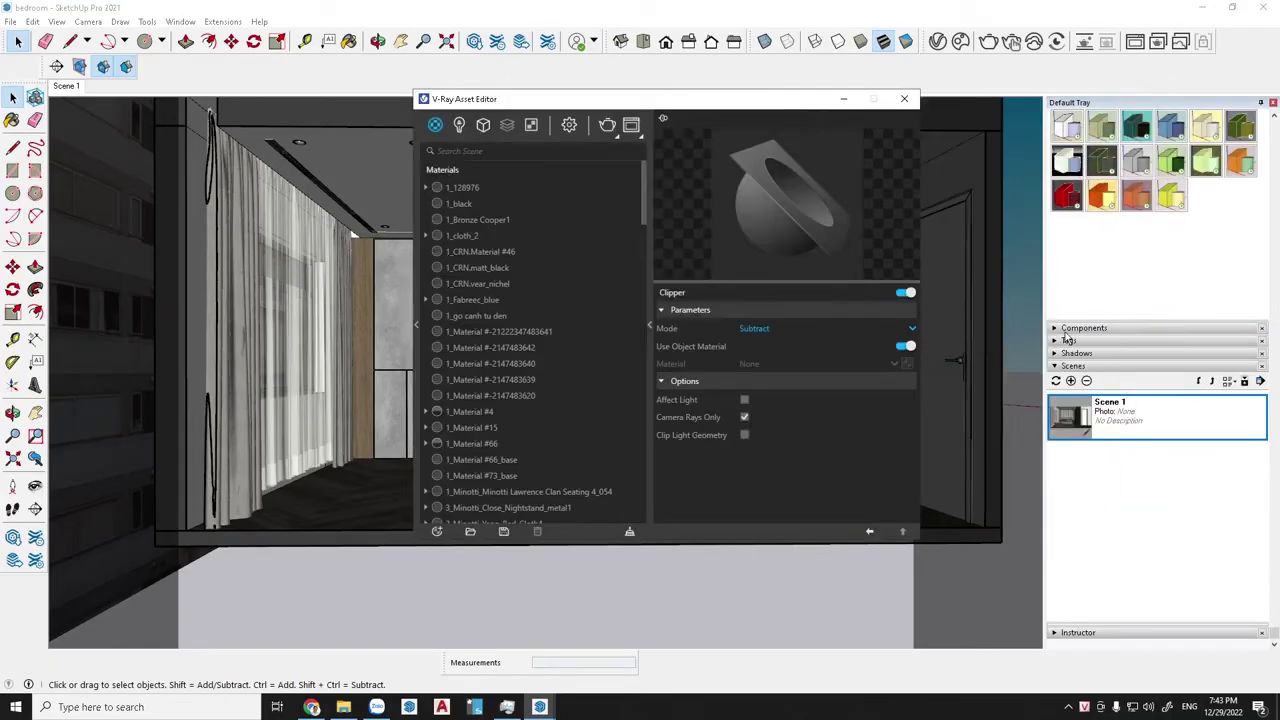
pyautogui.click(1060, 367)
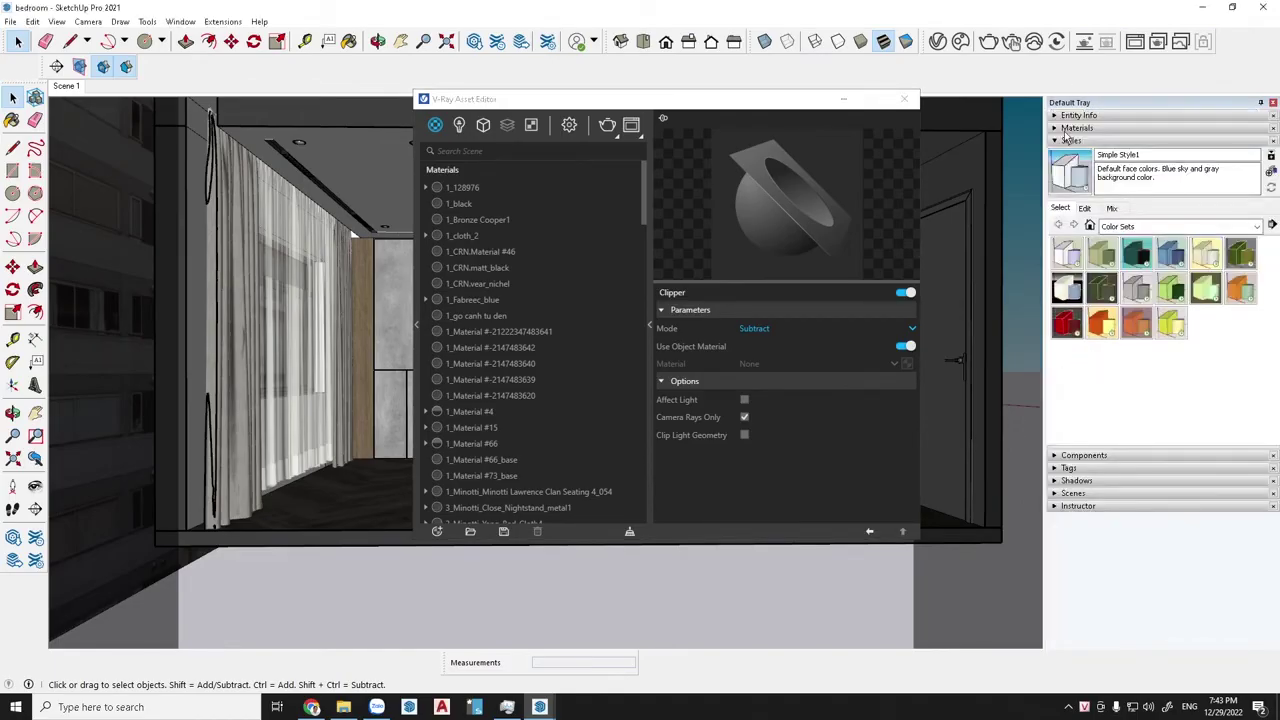
pyautogui.click(1066, 140)
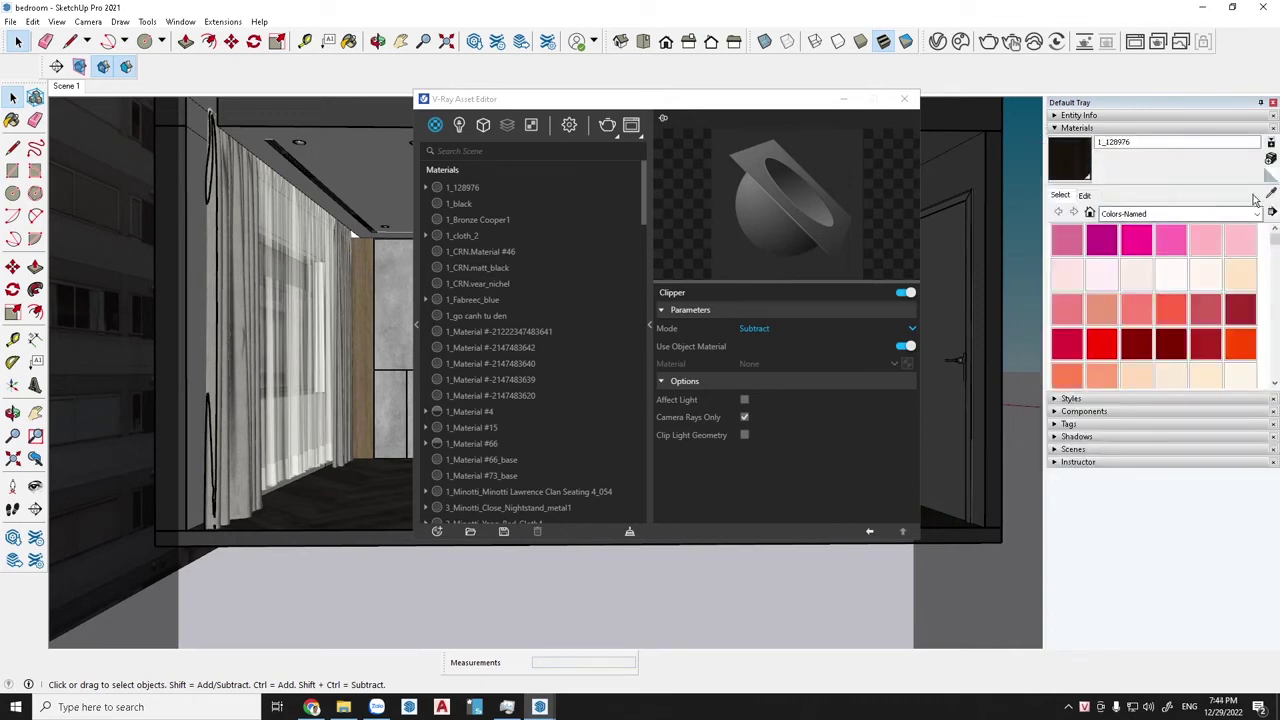
pyautogui.click(1271, 193)
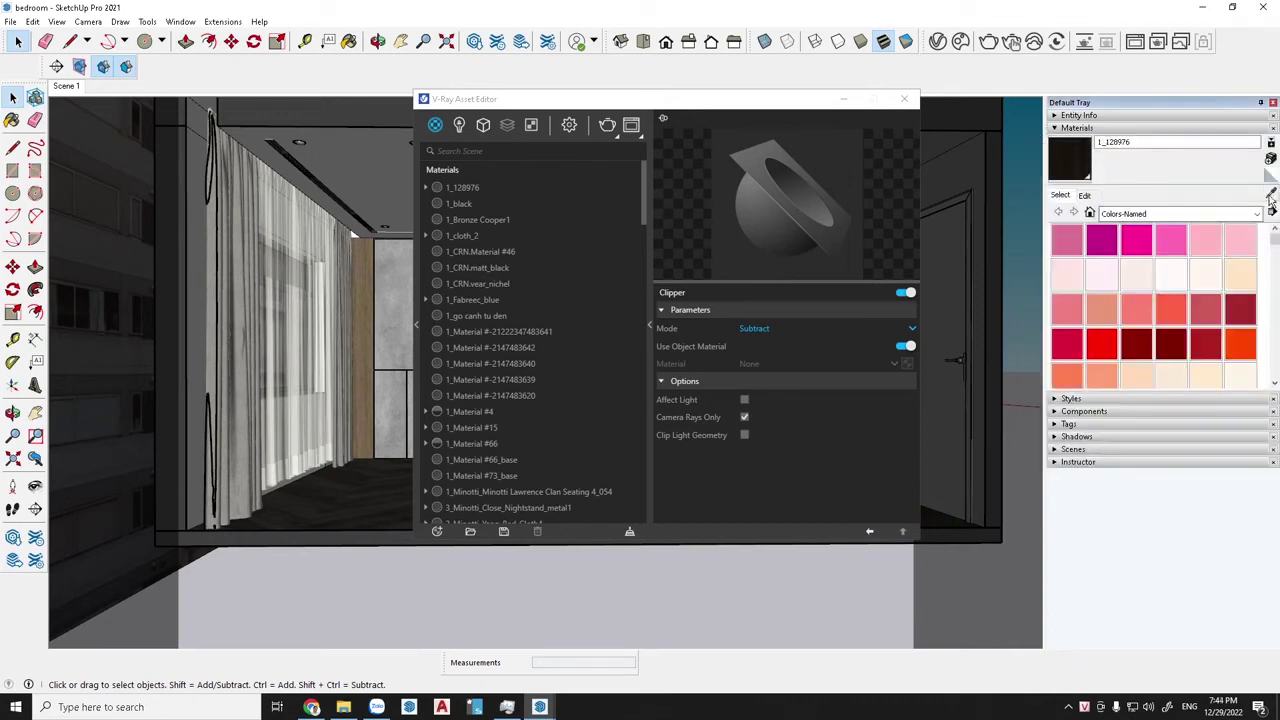
pyautogui.click(313, 226)
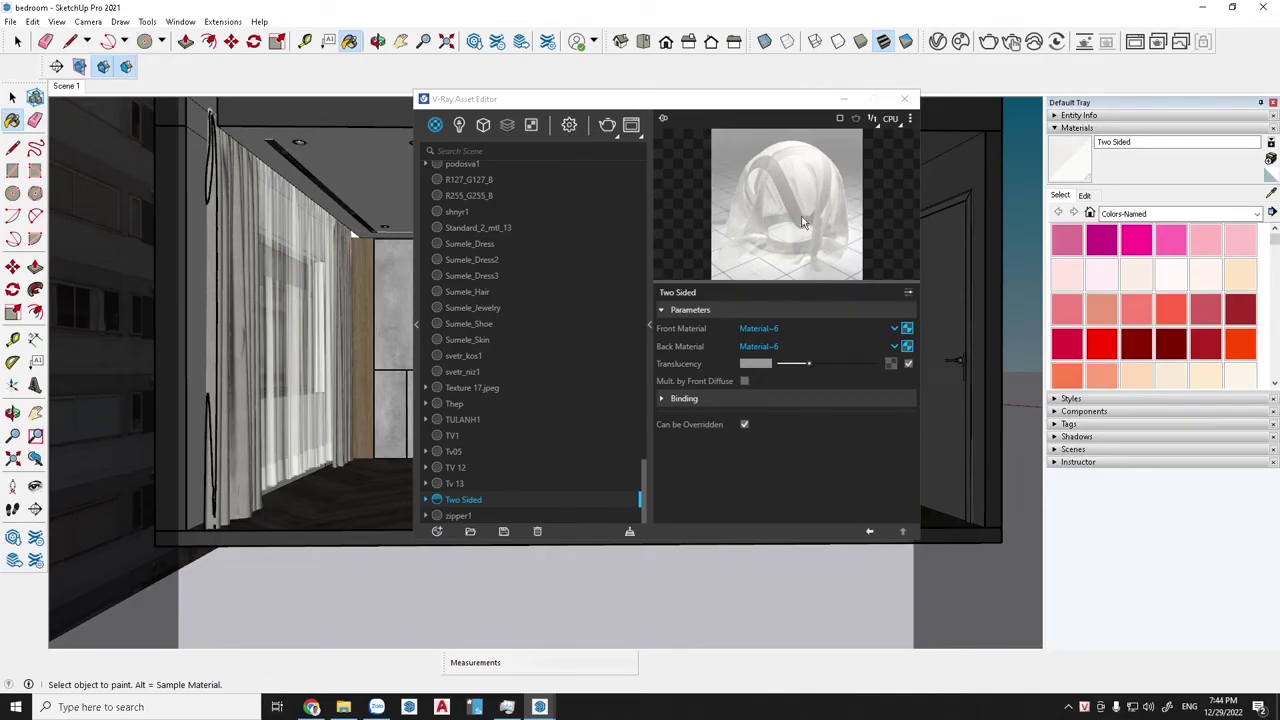
# Step: Untick Can be Overridden on the Two Sided curtain material and hide the curtain
pyautogui.click(744, 425)
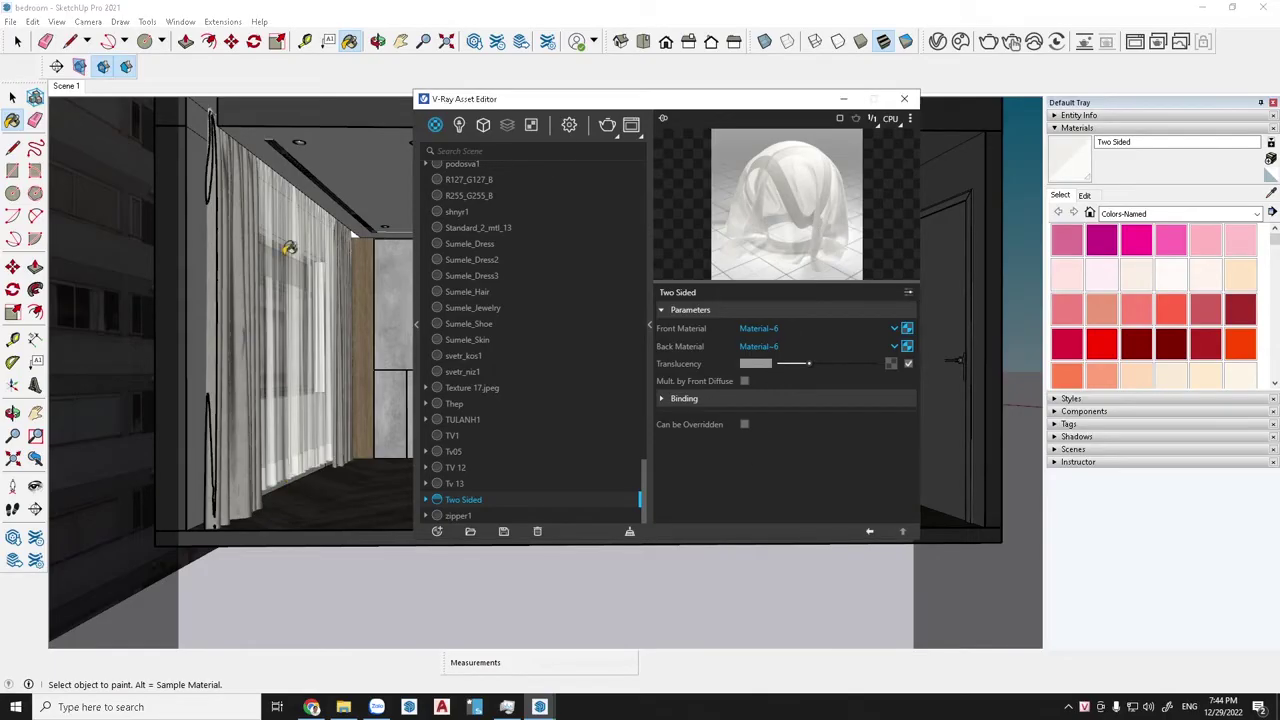
pyautogui.click(13, 97)
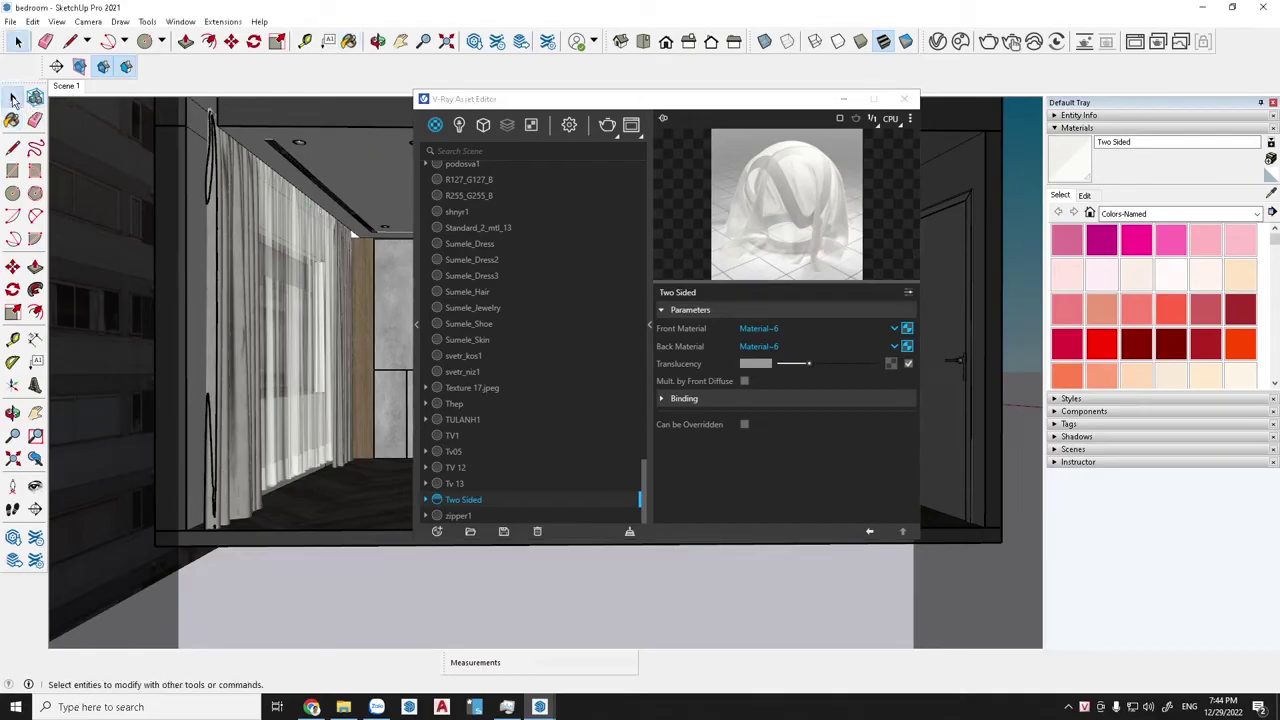
pyautogui.click(293, 230)
pyautogui.rightClick(307, 222)
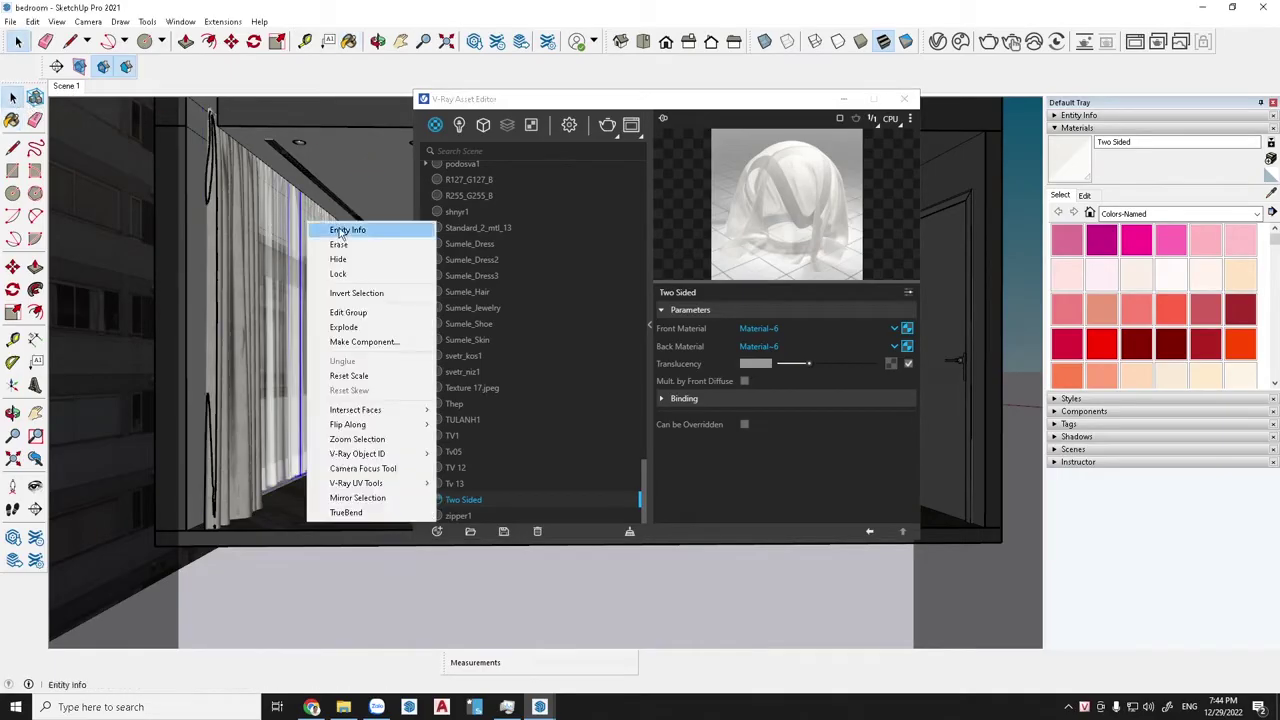
pyautogui.click(347, 260)
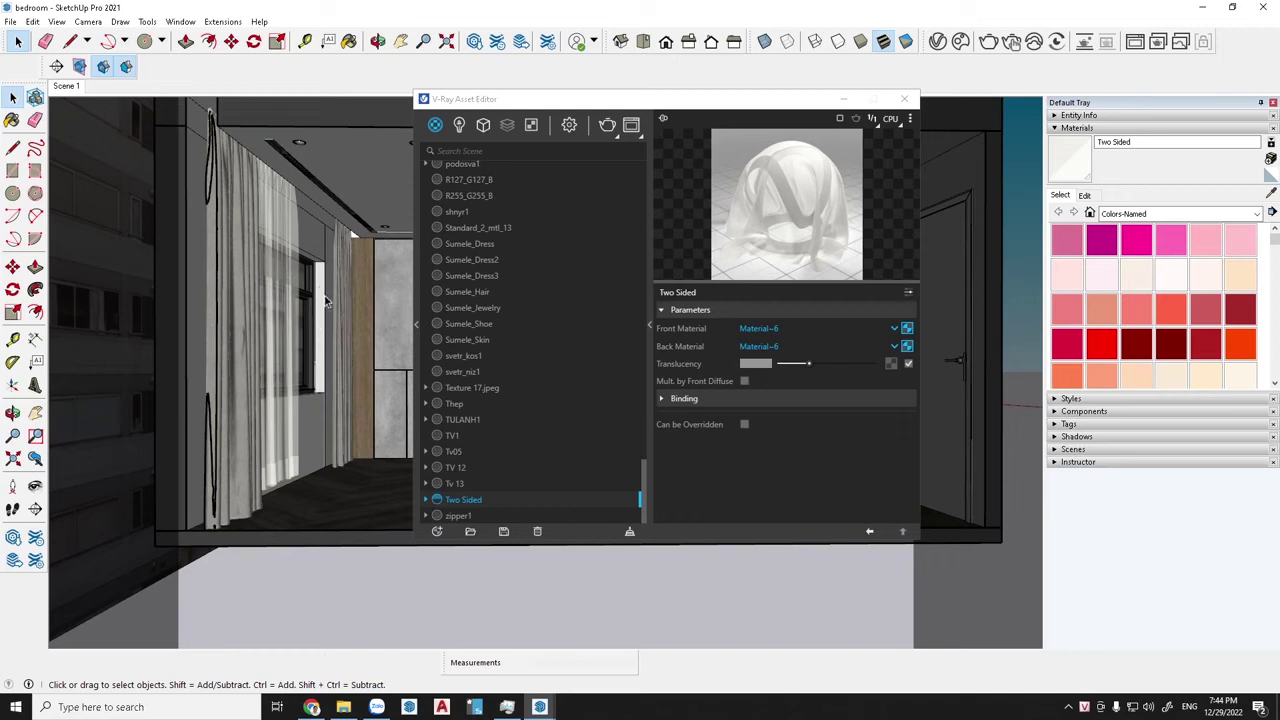
# Step: Exclude the kinh cua so window glass from override, unhide the curtain, and start a test render
pyautogui.click(1271, 193)
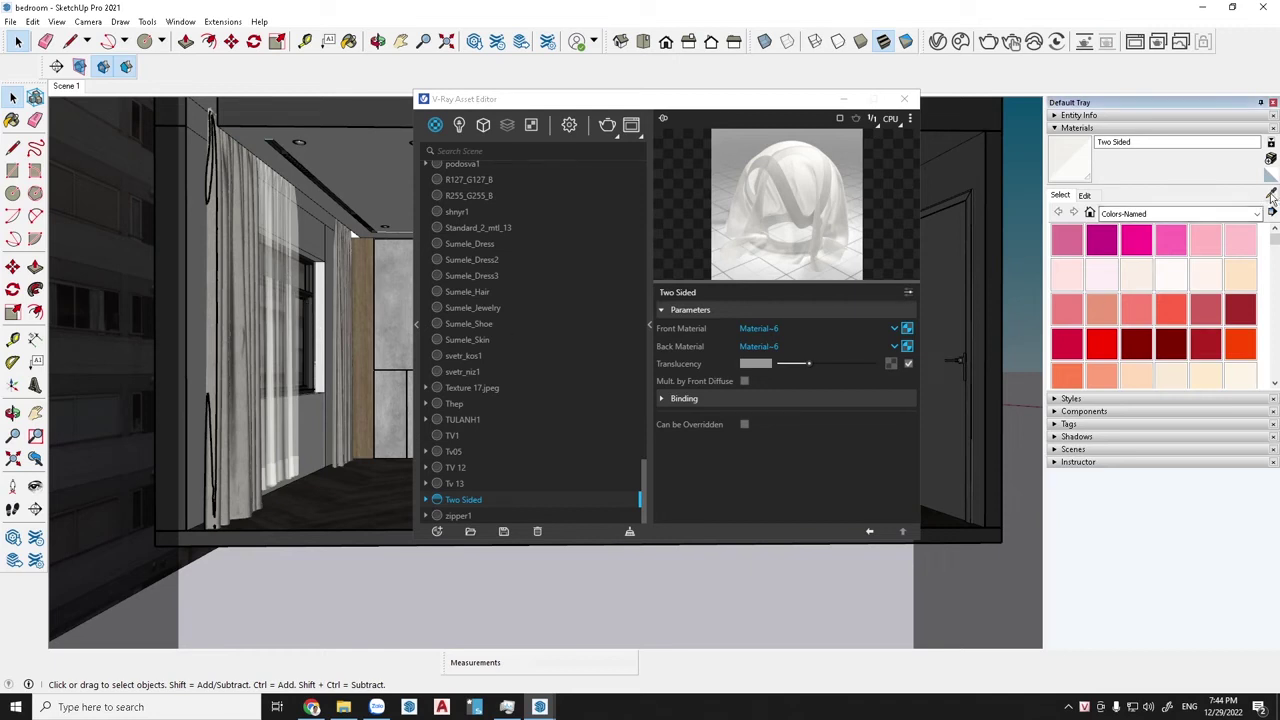
pyautogui.click(313, 268)
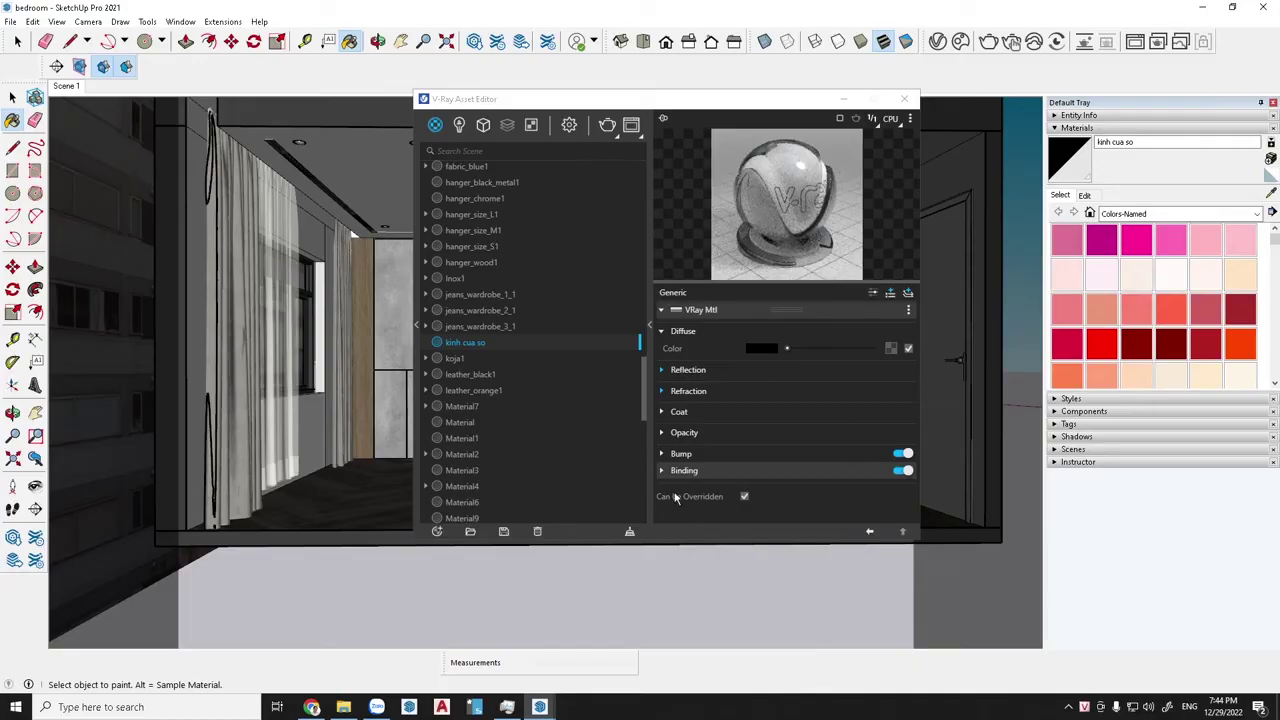
pyautogui.click(744, 497)
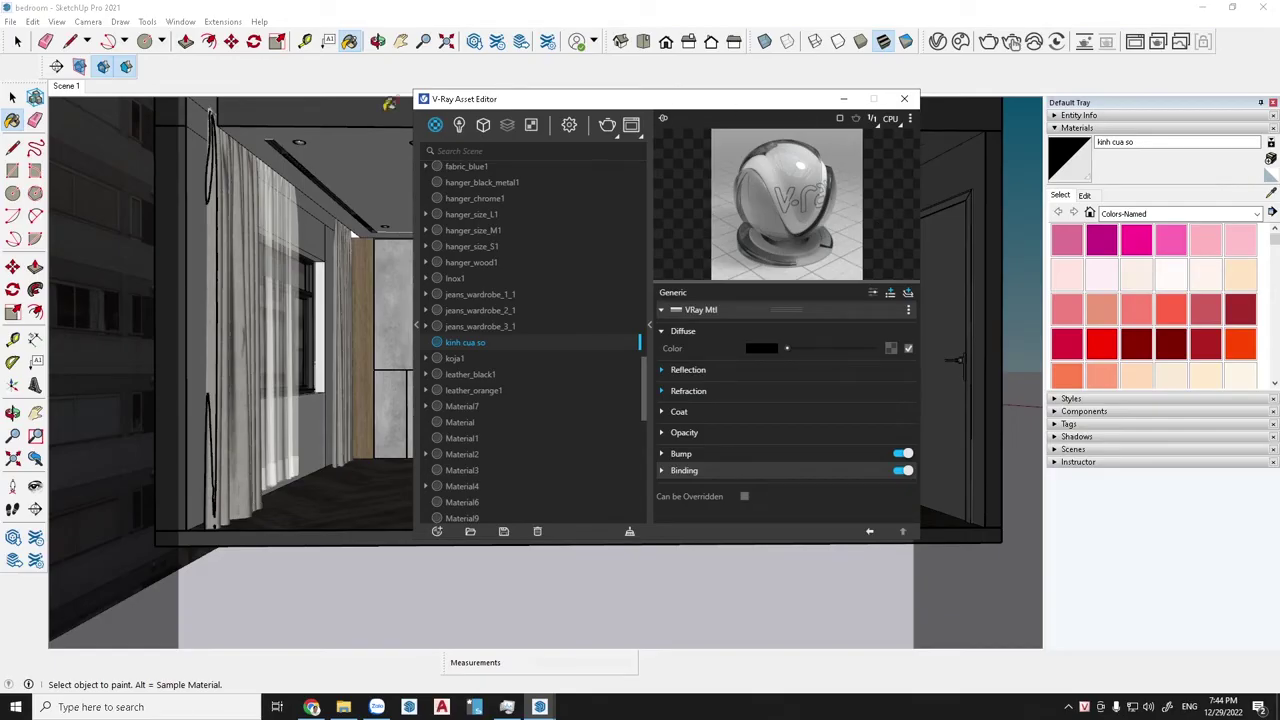
pyautogui.click(33, 21)
pyautogui.moveTo(57, 227)
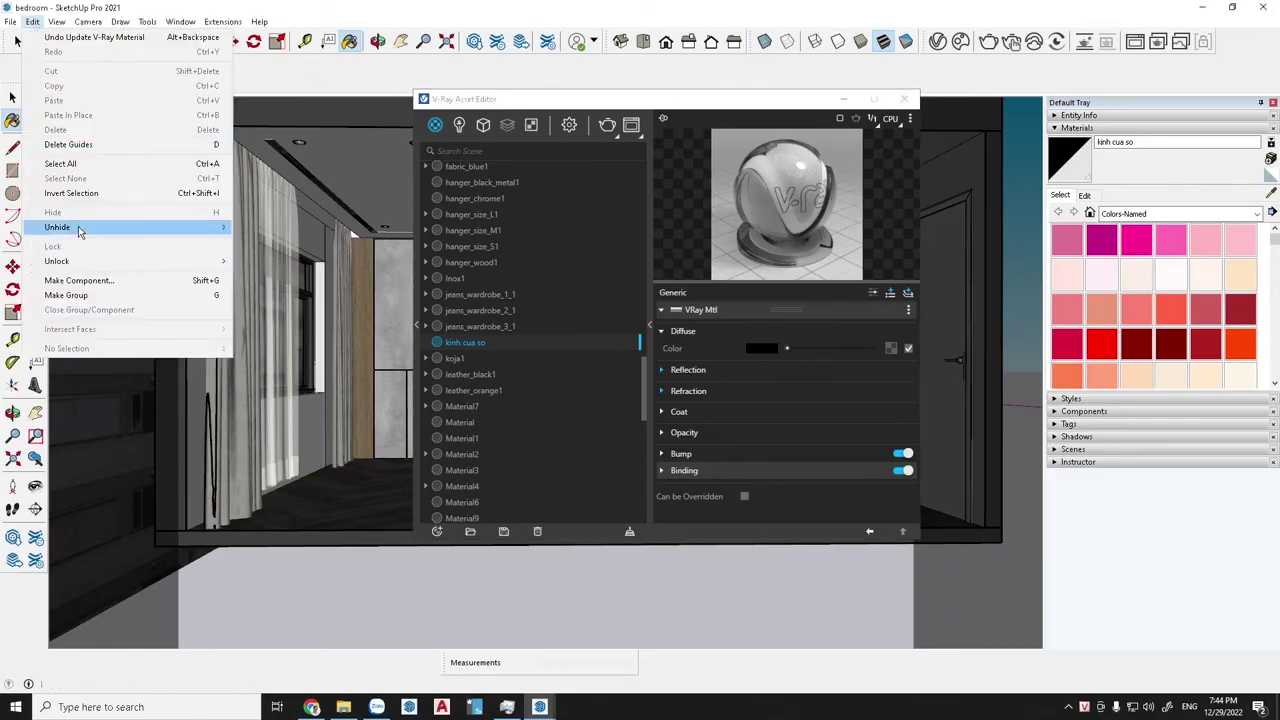
pyautogui.click(276, 249)
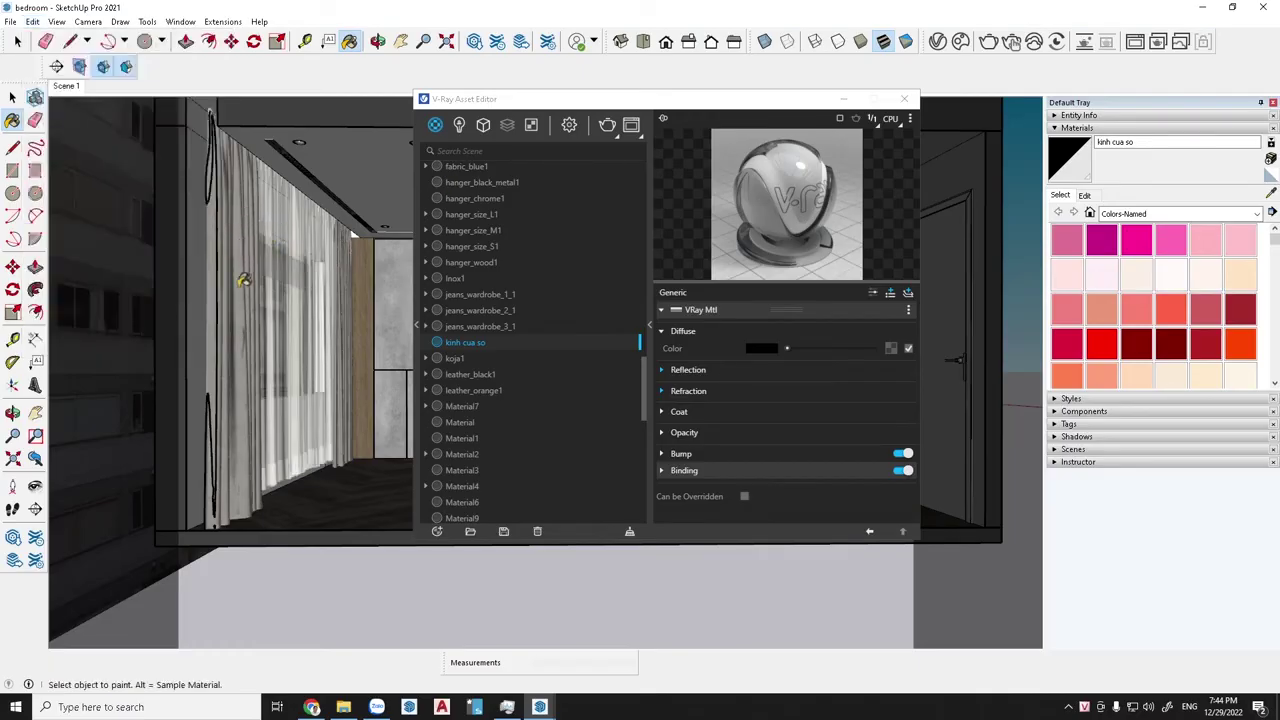
pyautogui.click(1270, 192)
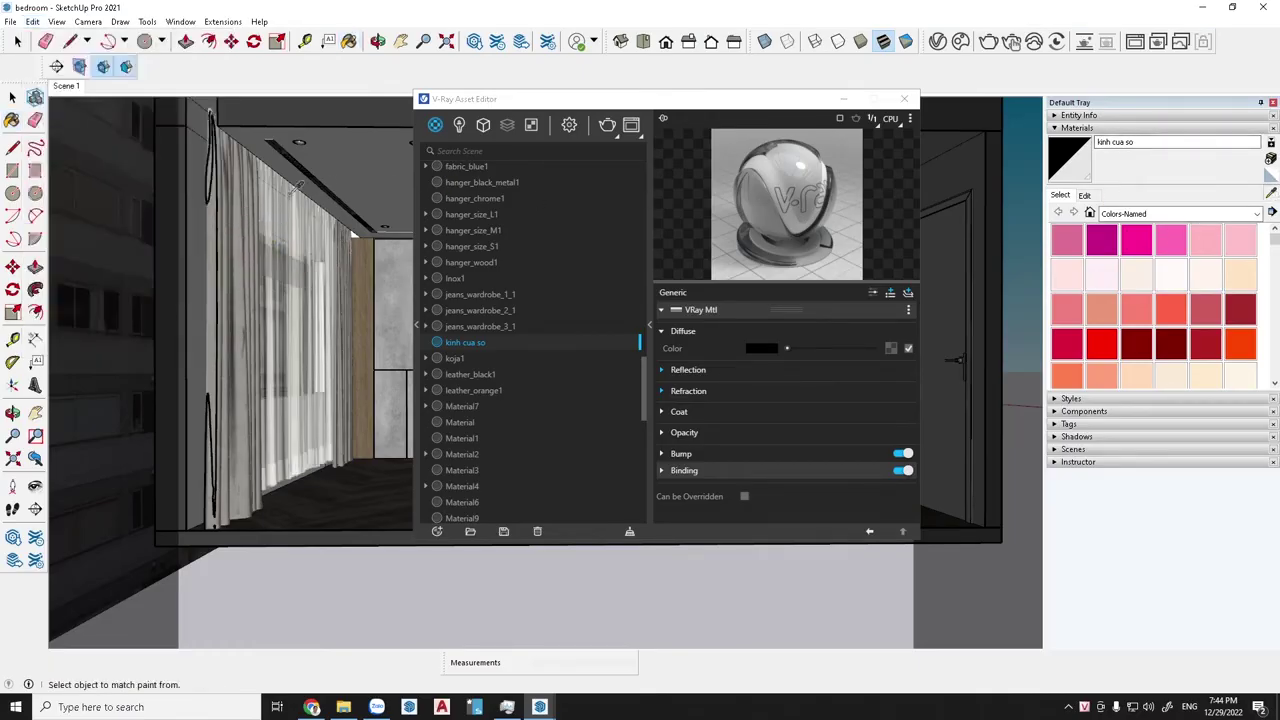
pyautogui.click(243, 226)
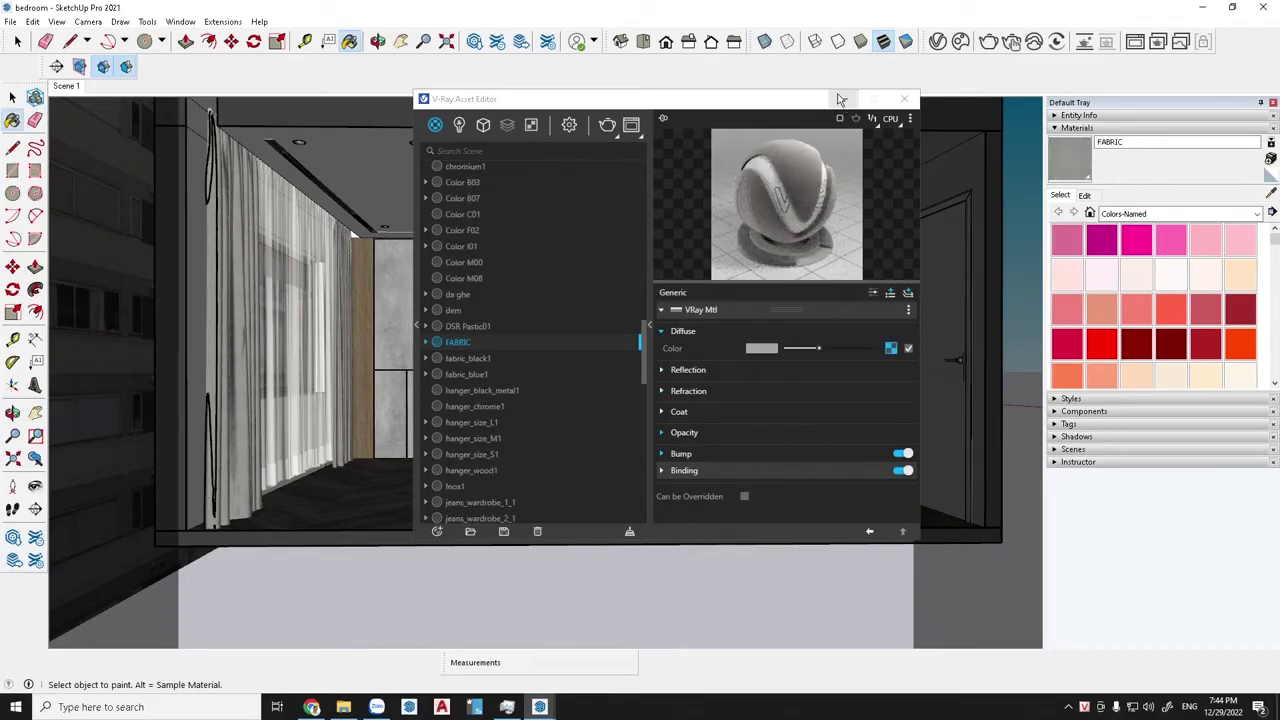
pyautogui.click(612, 128)
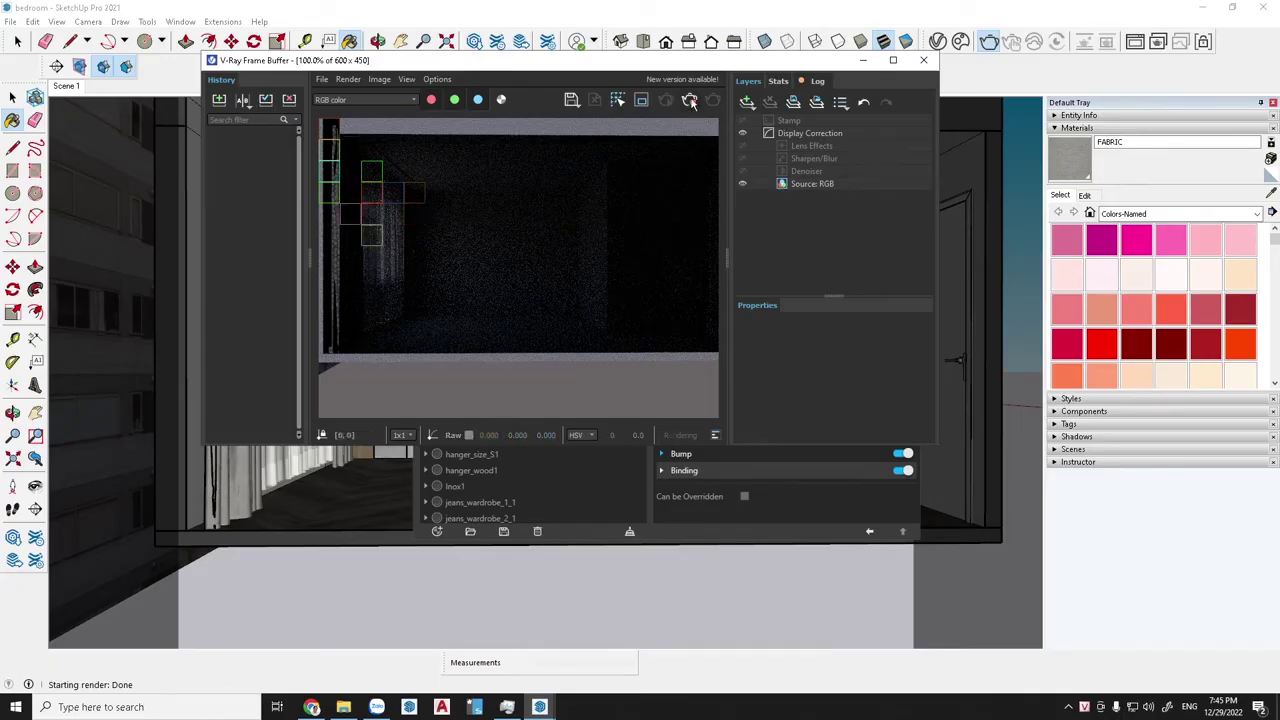
# Step: Raise the SunLight intensity from 1 to 3, then run and stop a new test render
pyautogui.moveTo(770, 62); pyautogui.dragTo(850, 302)
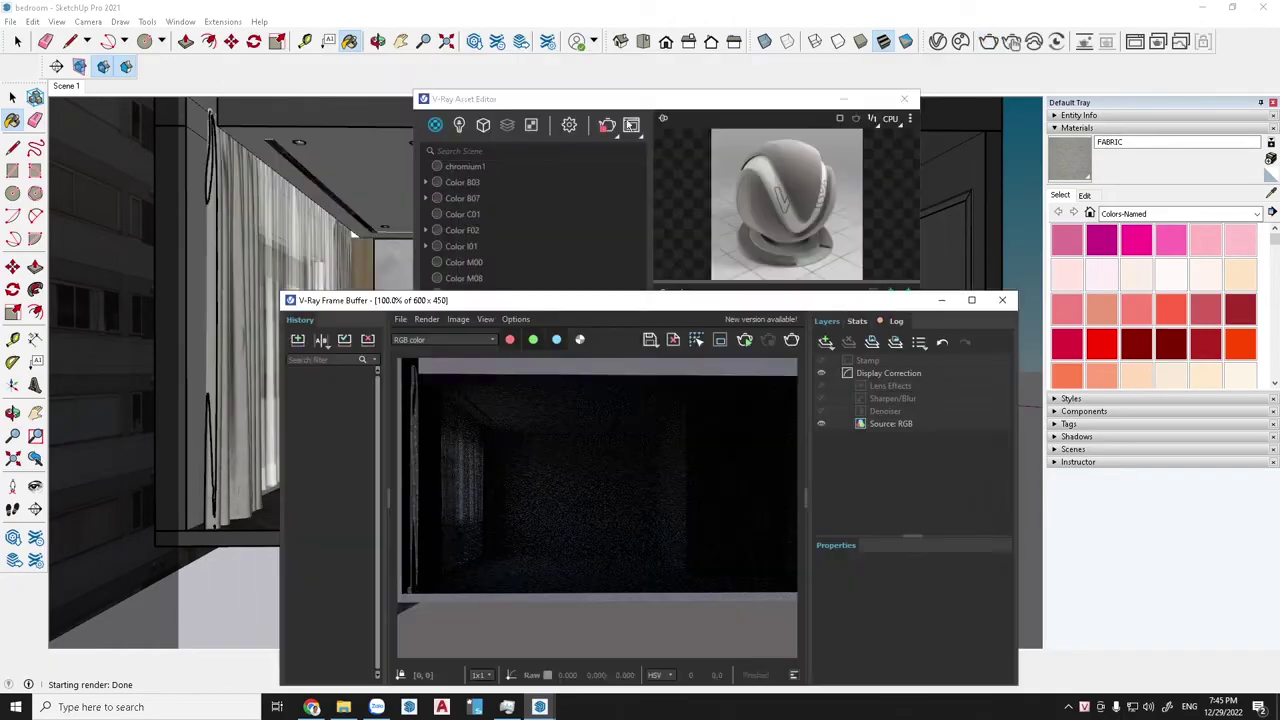
pyautogui.click(459, 124)
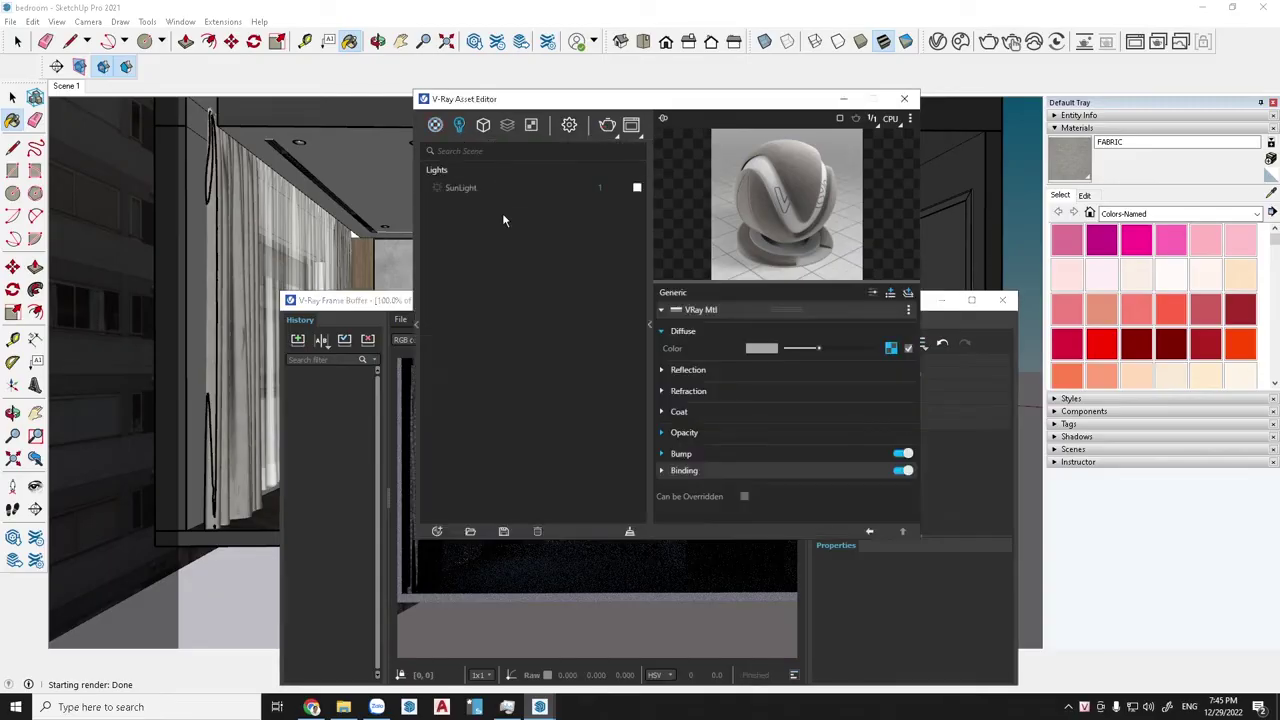
pyautogui.click(607, 186)
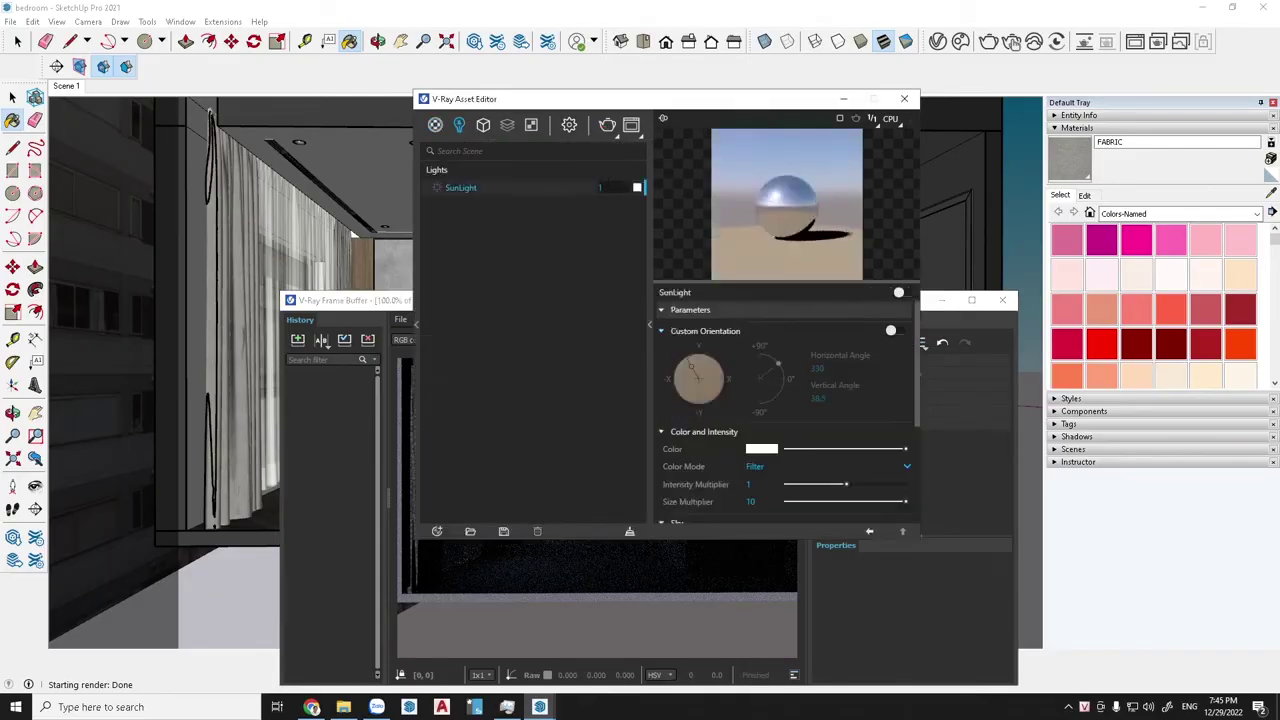
pyautogui.write('3')
pyautogui.press('Return')
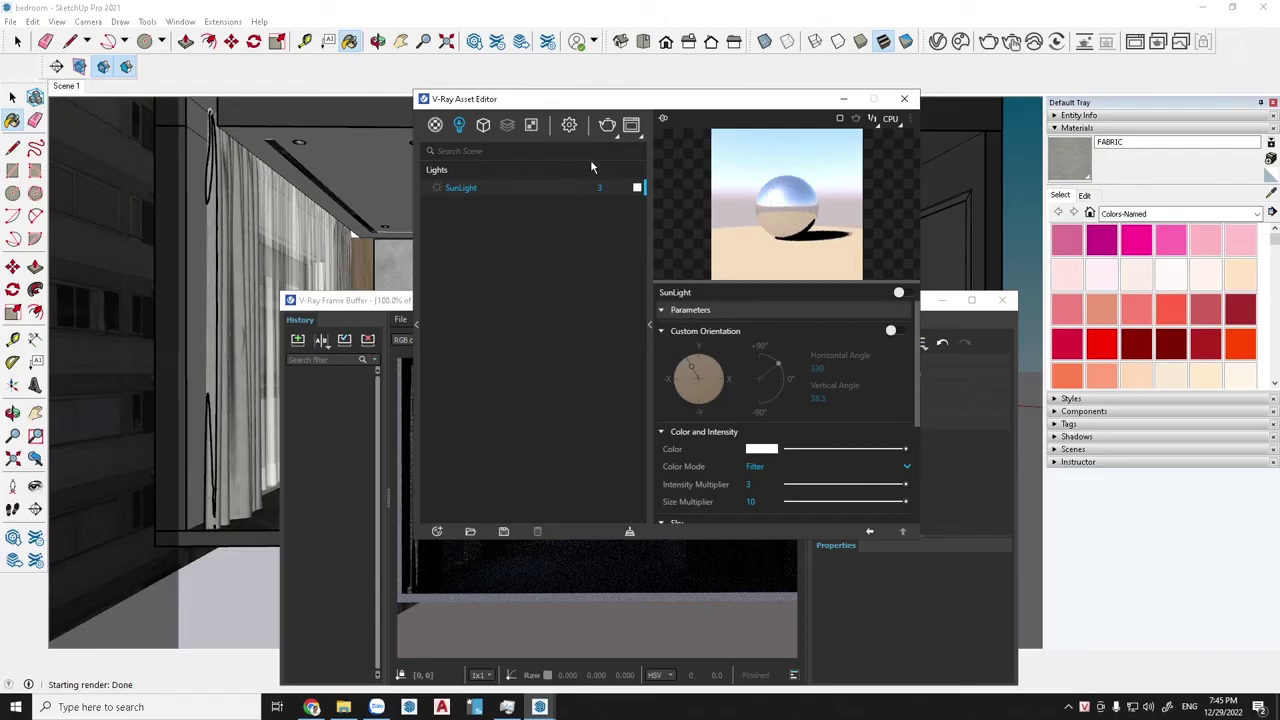
pyautogui.moveTo(379, 309); pyautogui.dragTo(267, 103)
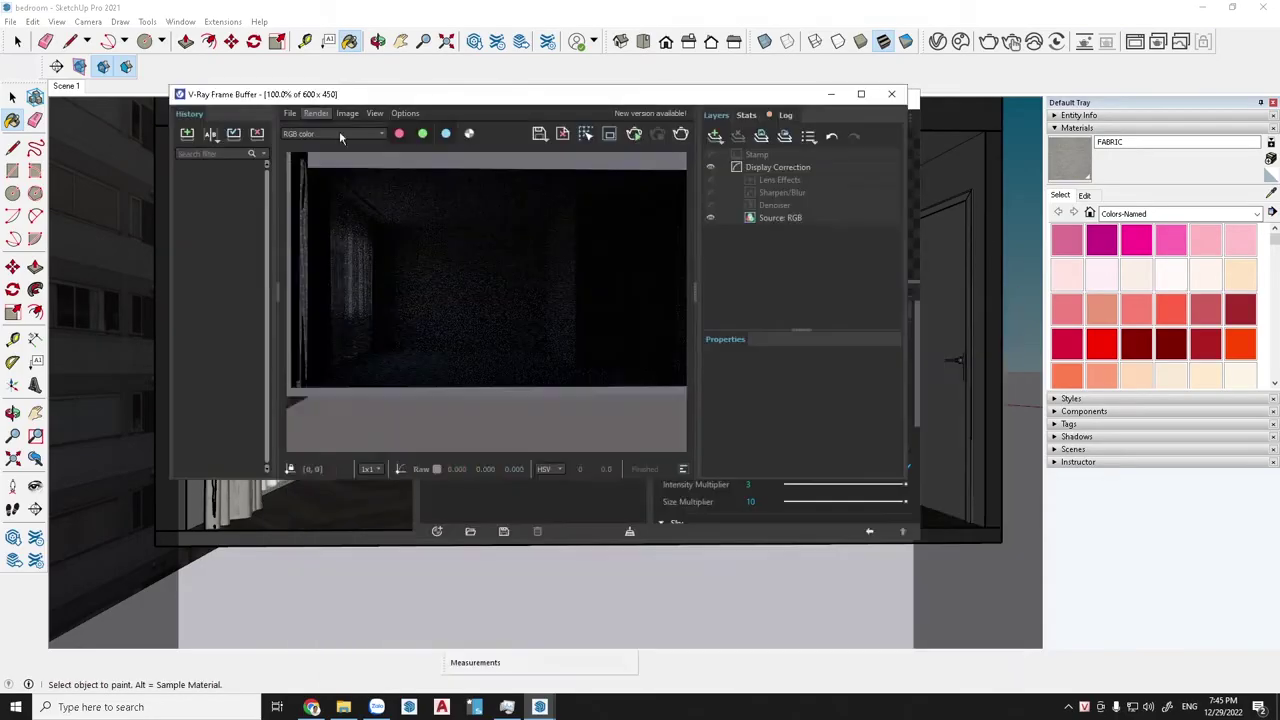
pyautogui.click(681, 134)
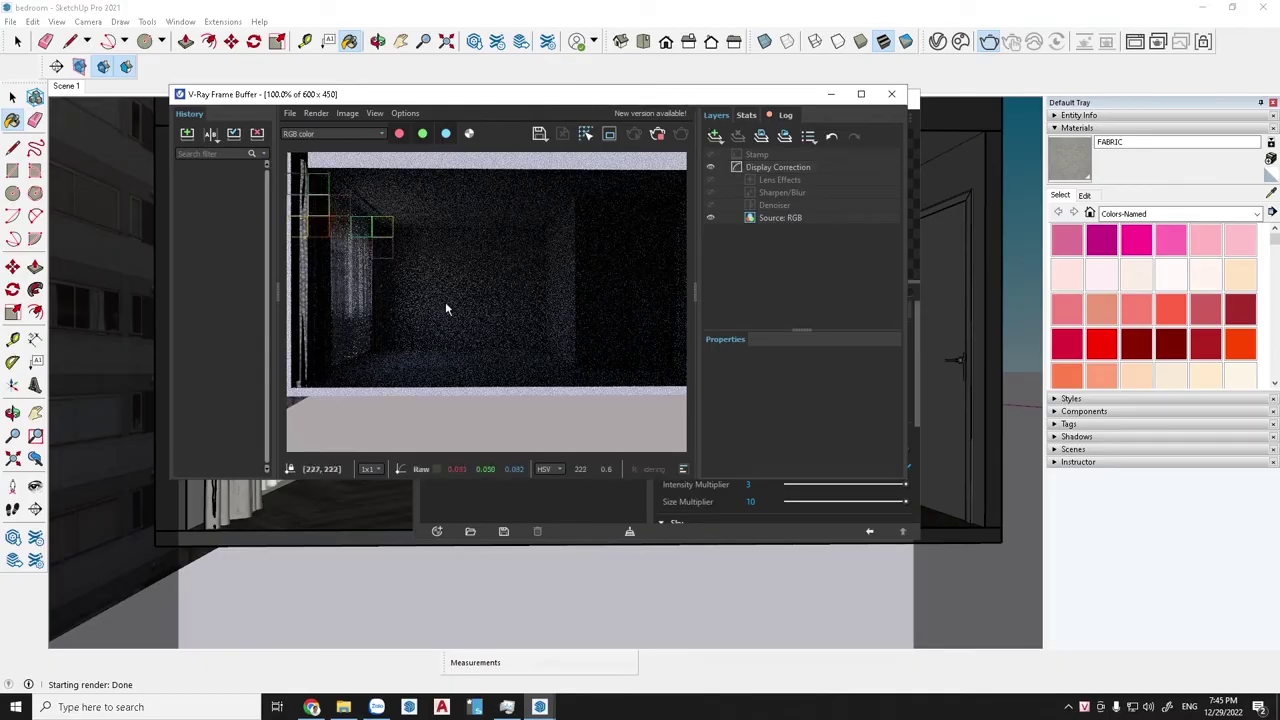
pyautogui.click(658, 136)
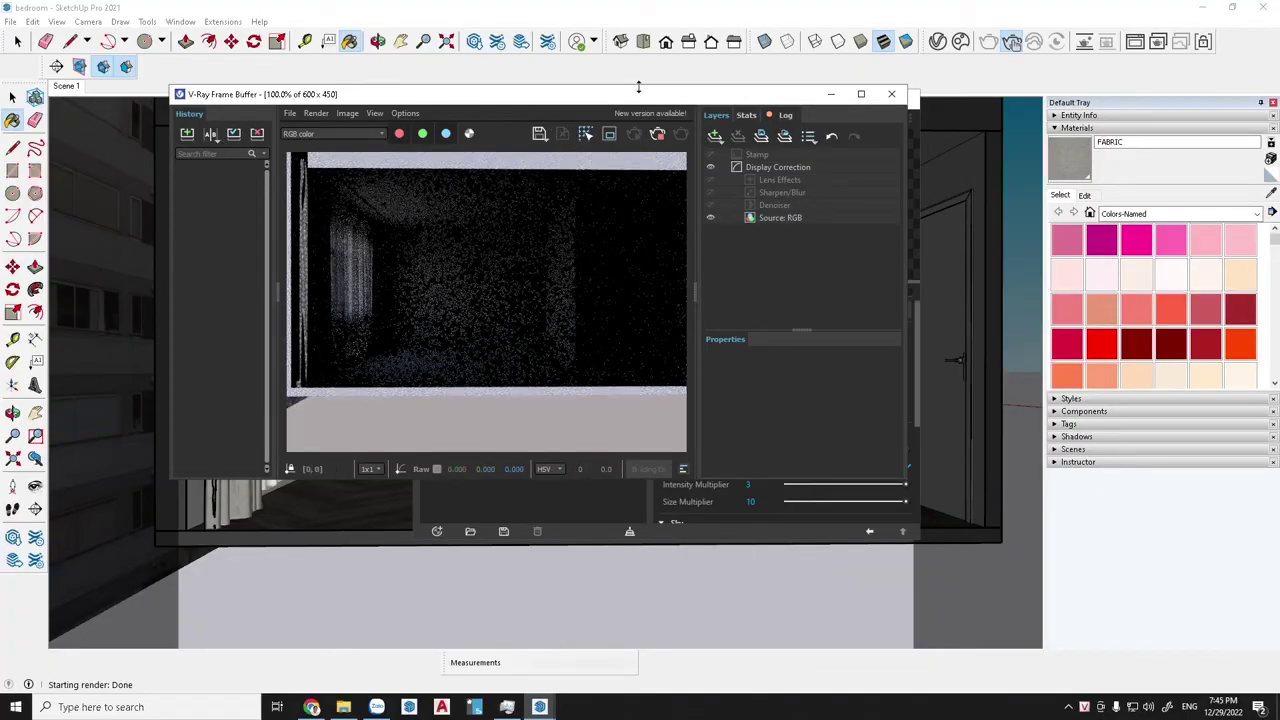
# Step: Set the camera Film Sensitivity to ISO 300 in Advanced Camera Parameters, leaving aperture at 8
pyautogui.moveTo(638, 94); pyautogui.dragTo(476, 46)
pyautogui.click(781, 106)
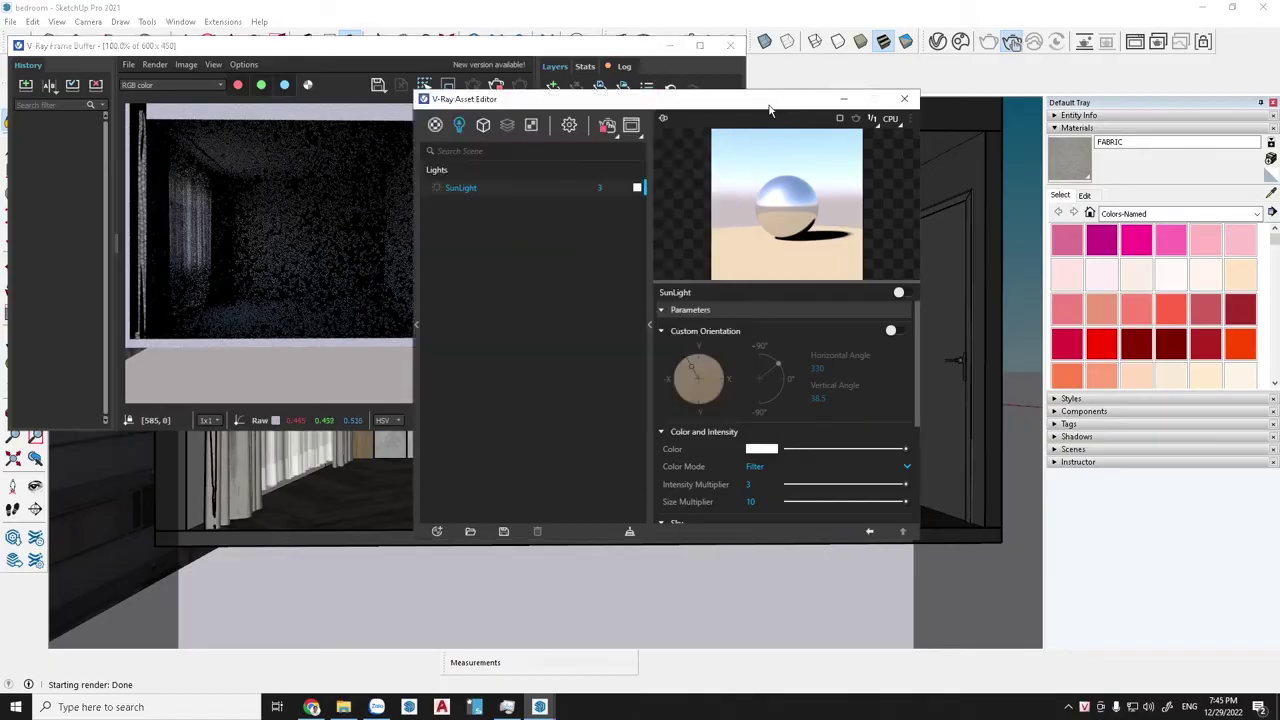
pyautogui.moveTo(748, 108); pyautogui.dragTo(948, 113)
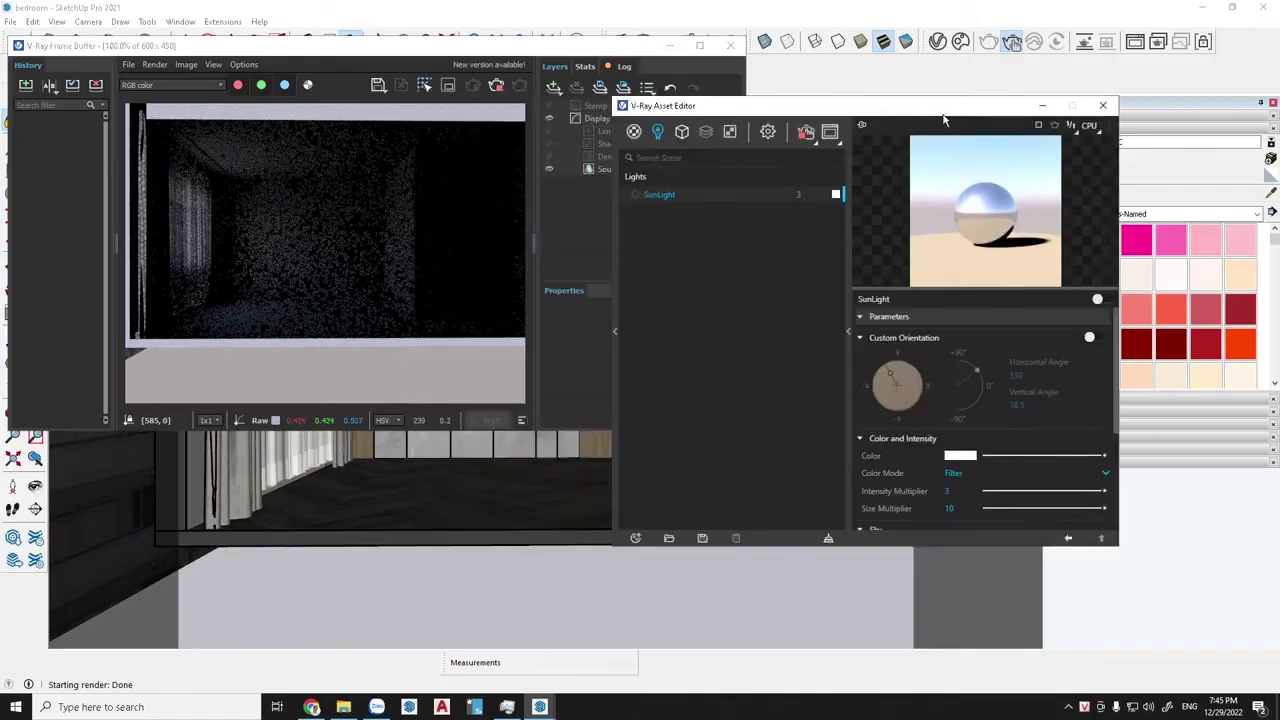
pyautogui.click(769, 134)
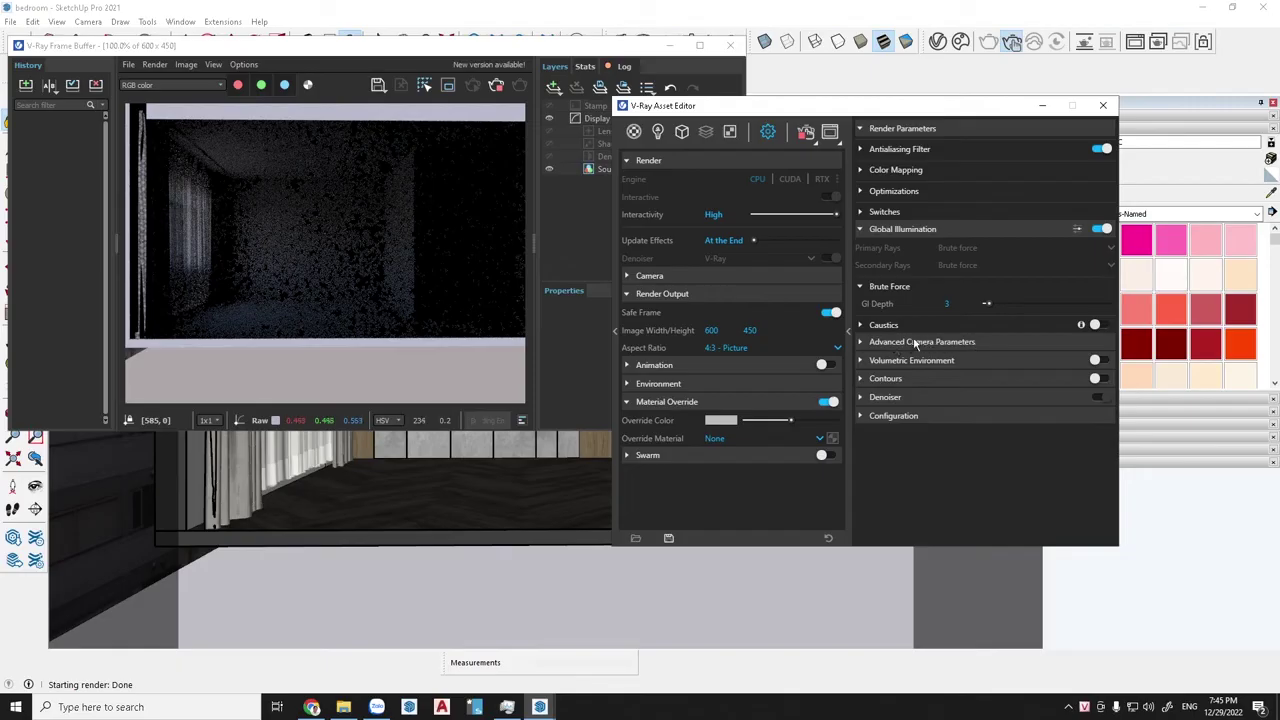
pyautogui.click(862, 343)
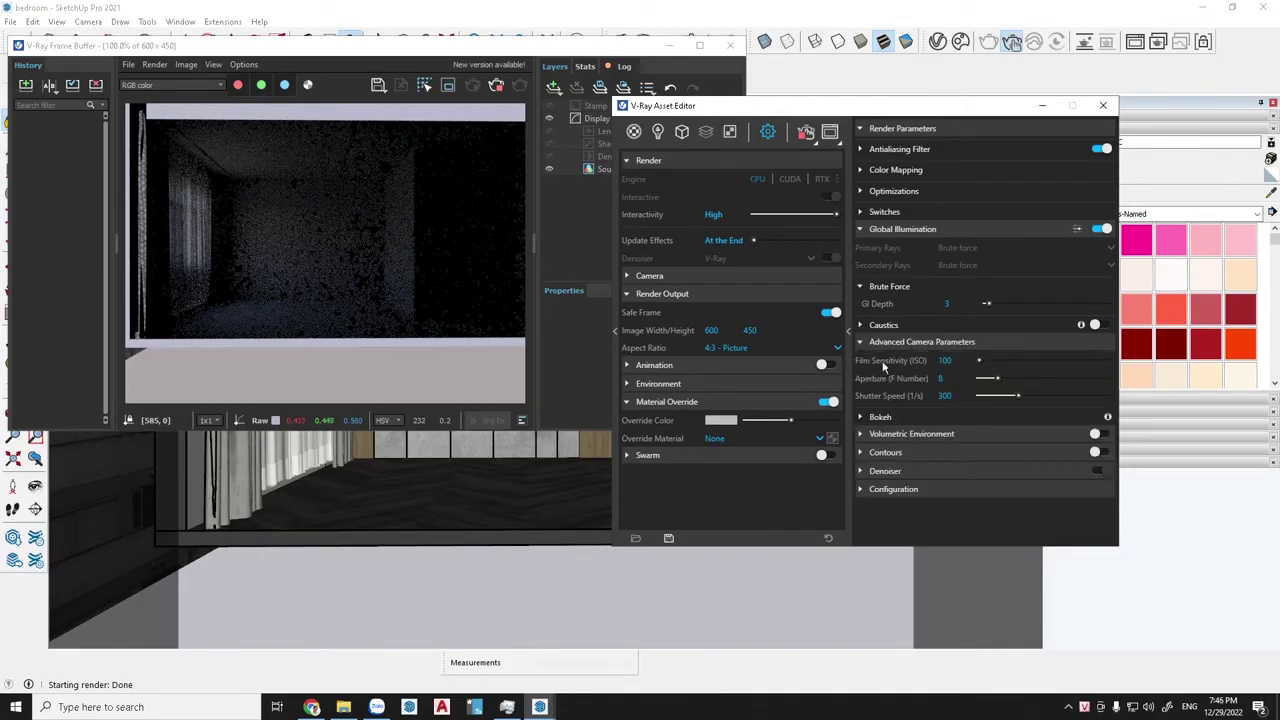
pyautogui.doubleClick(945, 361)
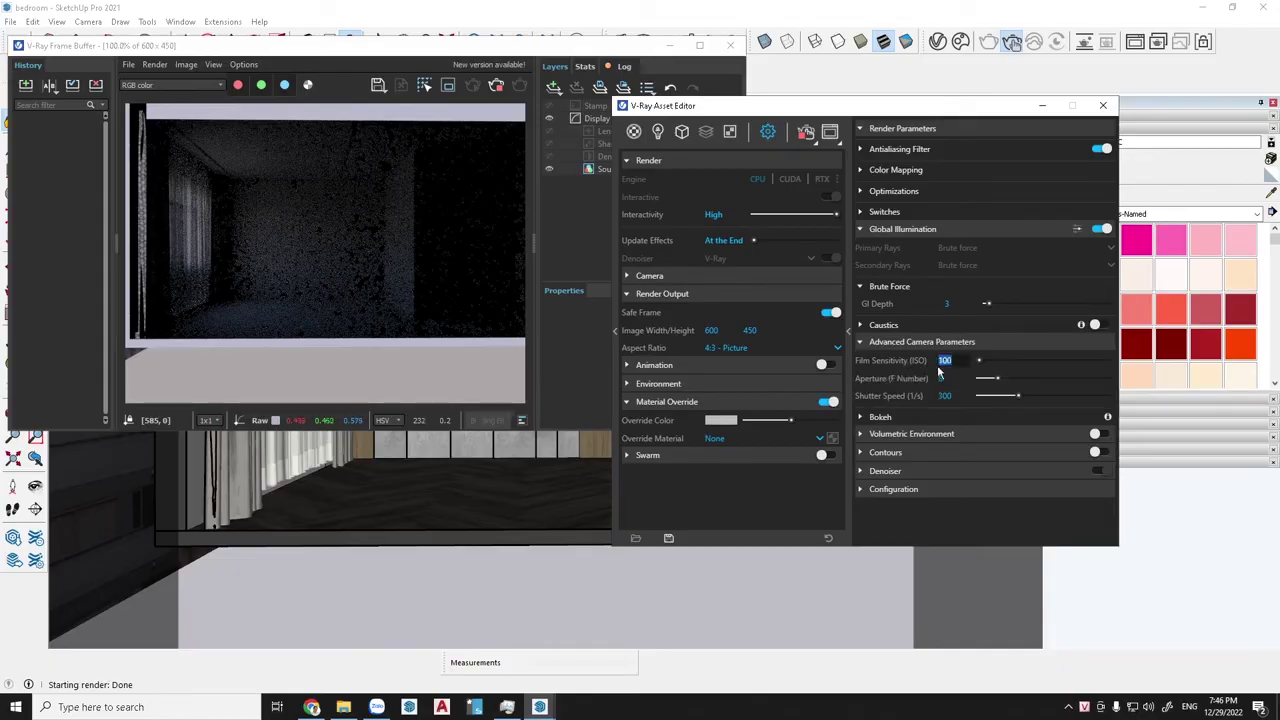
pyautogui.write('3')
pyautogui.press('Return')
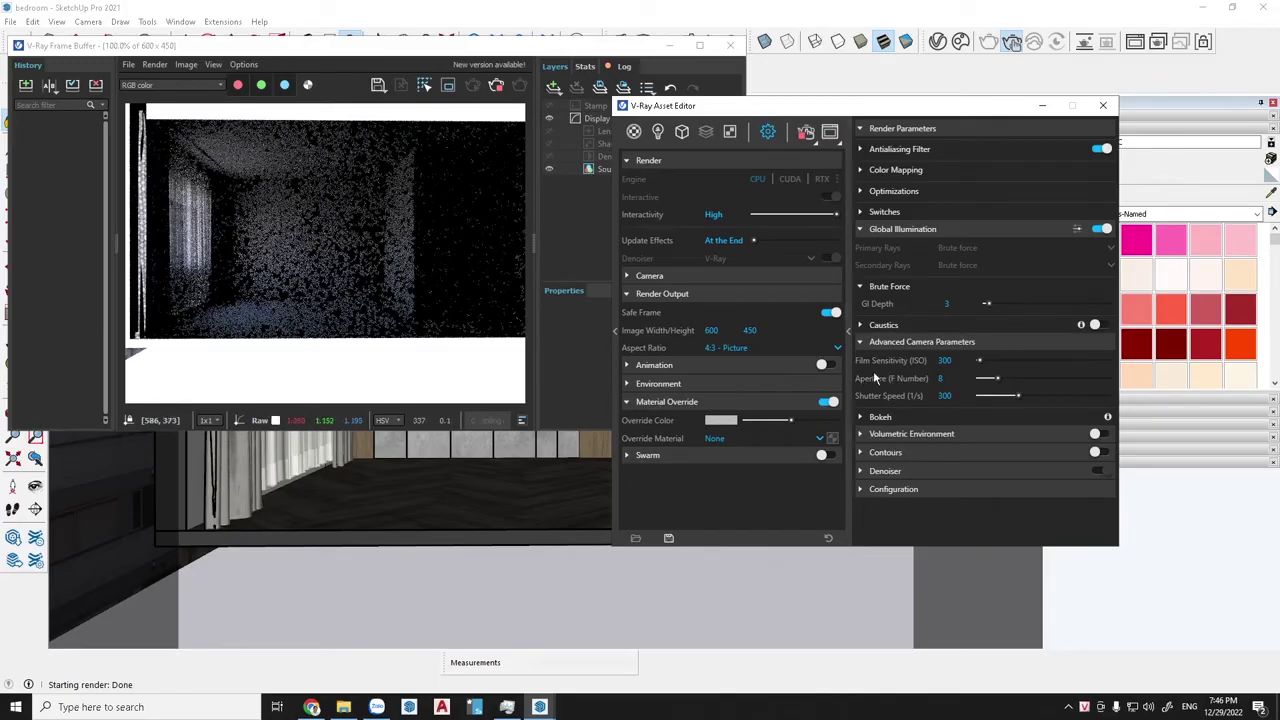
pyautogui.click(945, 378)
pyautogui.moveTo(944, 395)
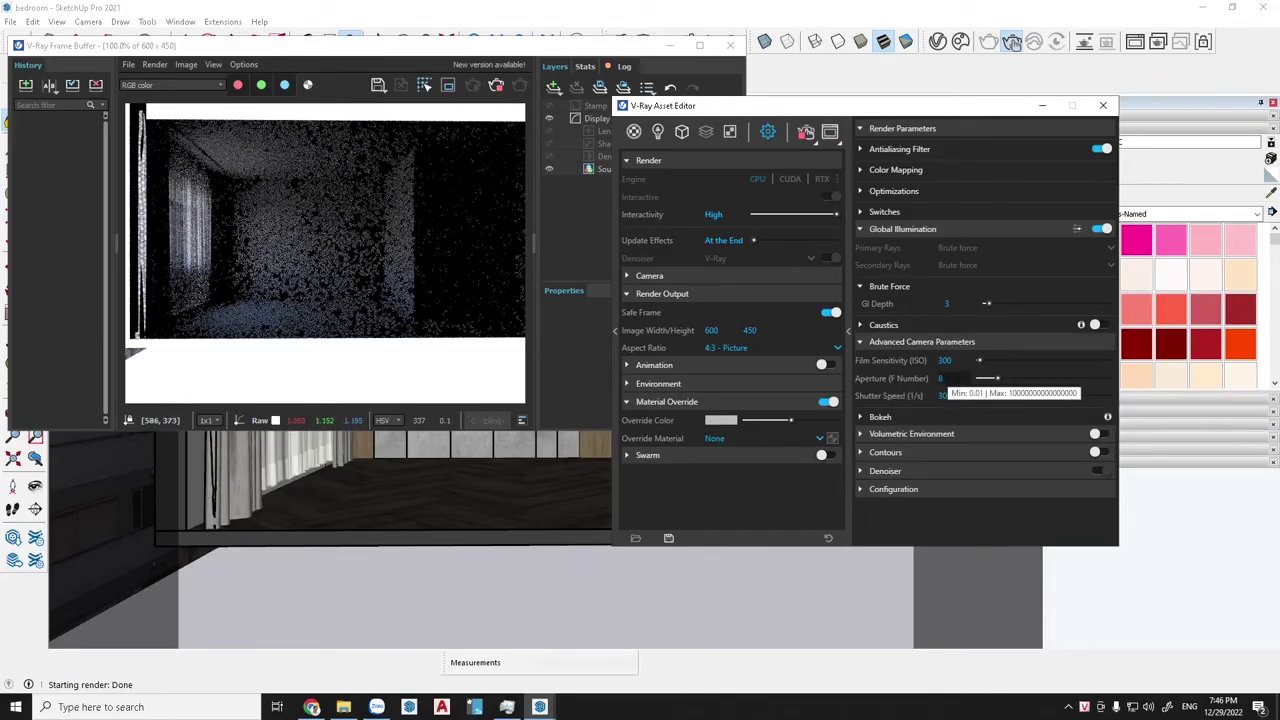
pyautogui.press('Return')
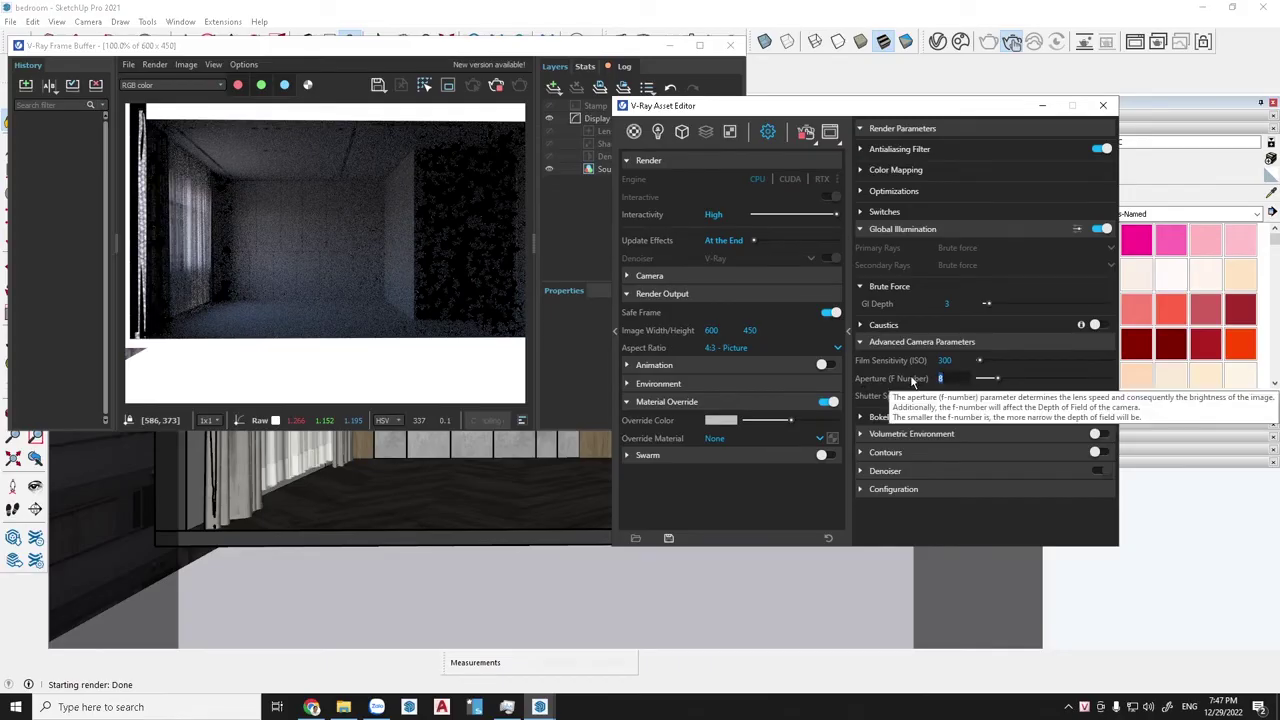
# Step: Set the camera aperture to F4 and shutter speed to 150, then stop the interactive render
pyautogui.write('4')
pyautogui.press('Return')
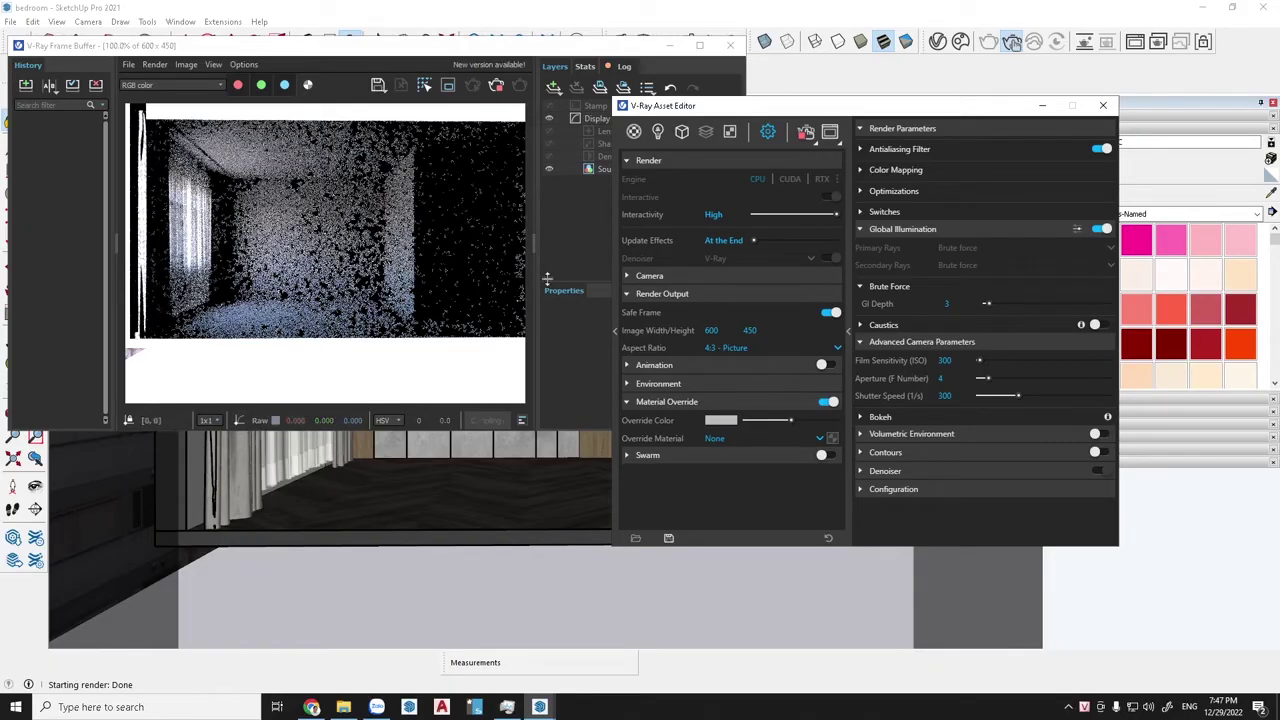
pyautogui.doubleClick(945, 395)
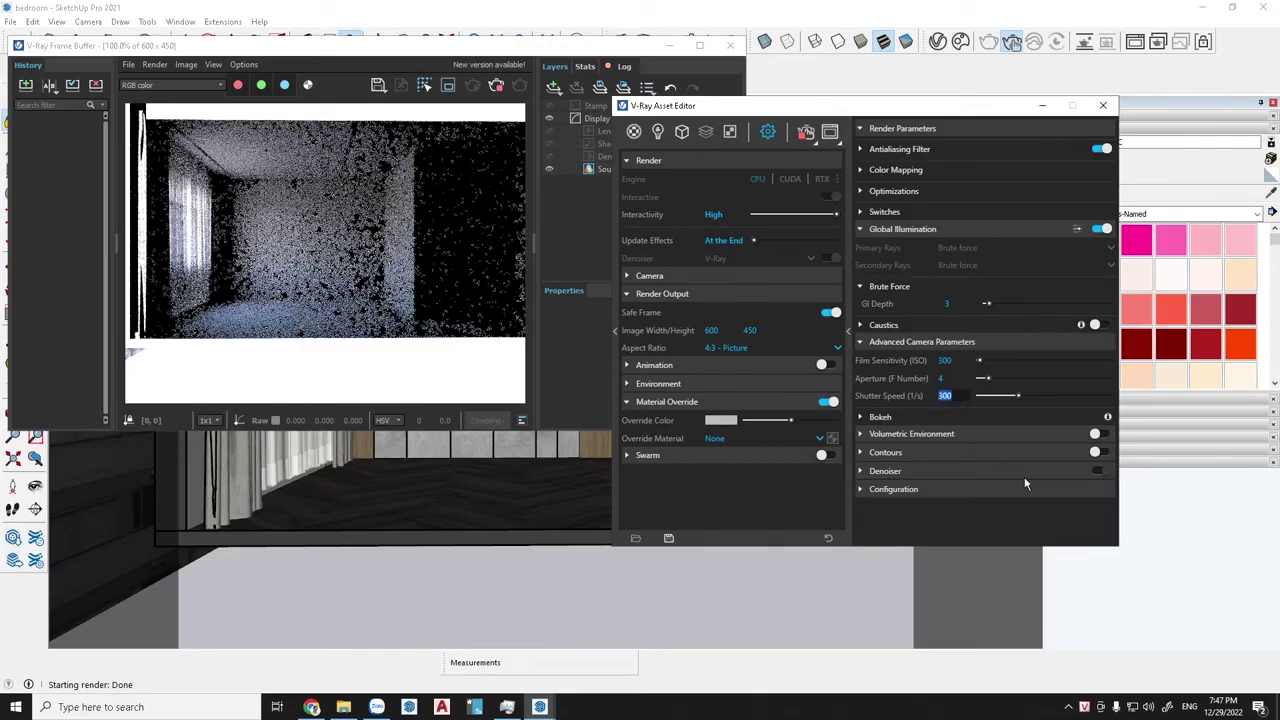
pyautogui.write('150')
pyautogui.press('Return')
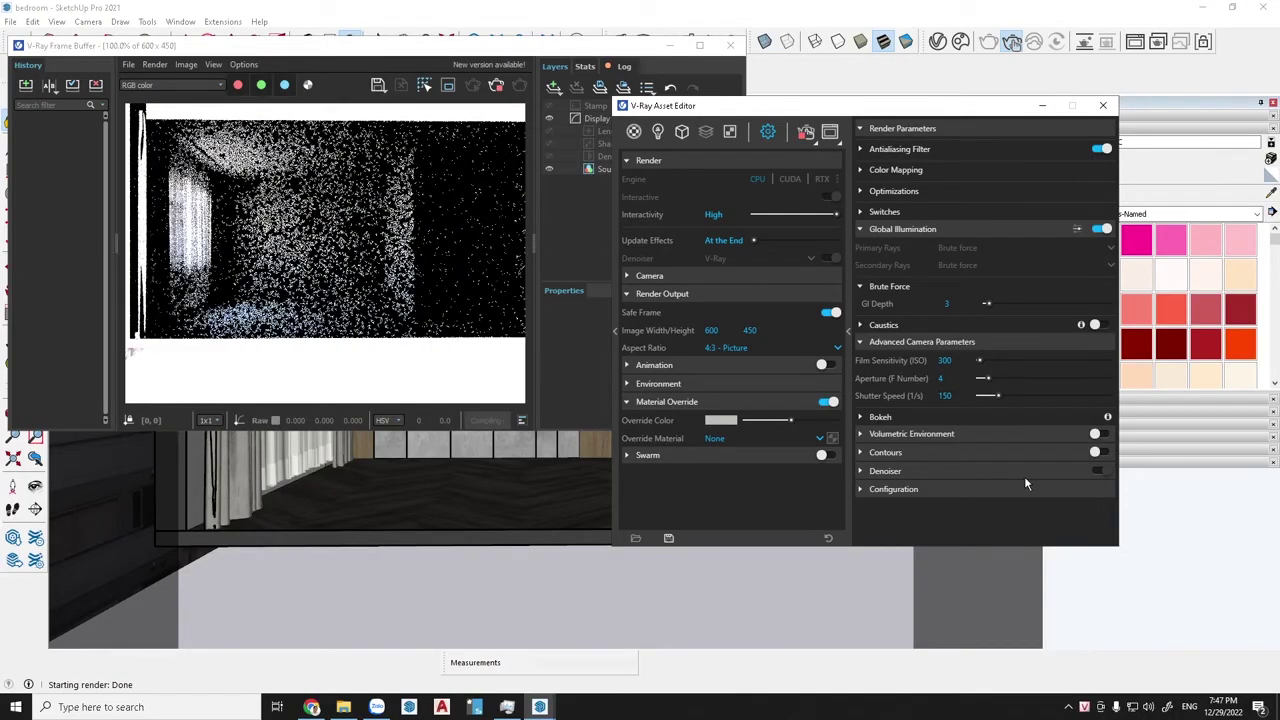
pyautogui.click(806, 134)
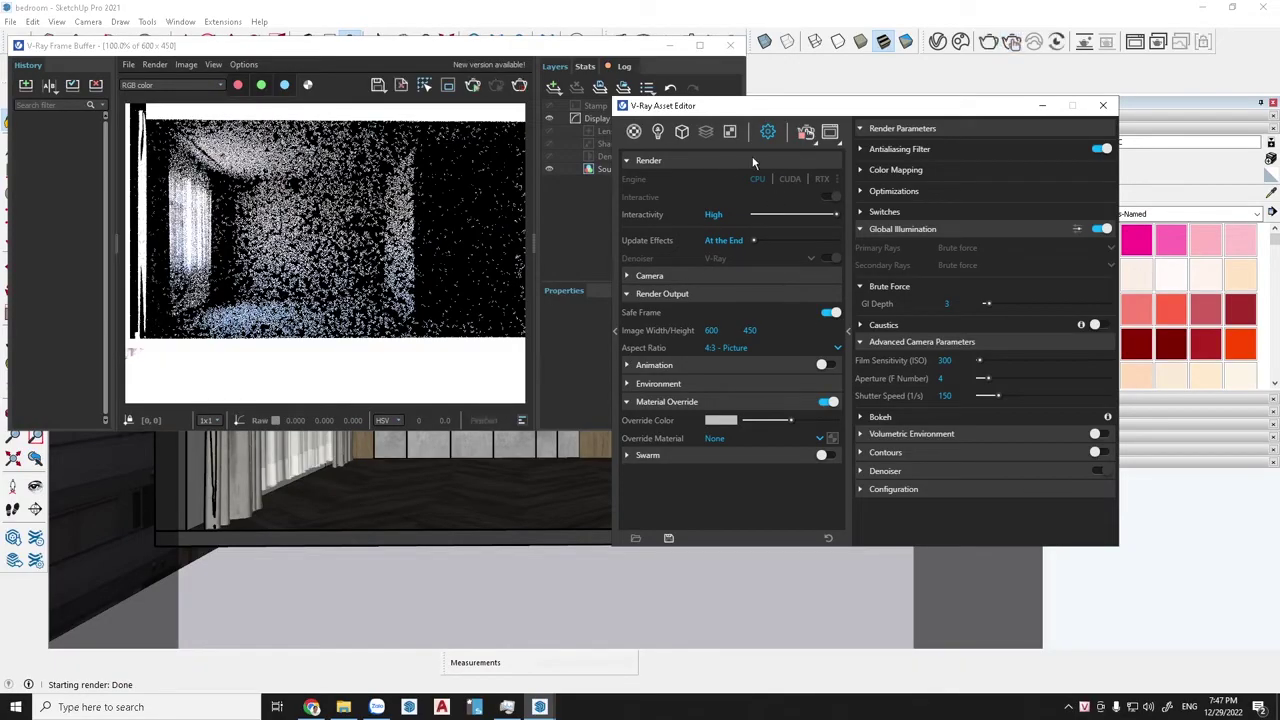
# Step: Switch the render mode from interactive to production and render the bedroom
pyautogui.click(816, 146)
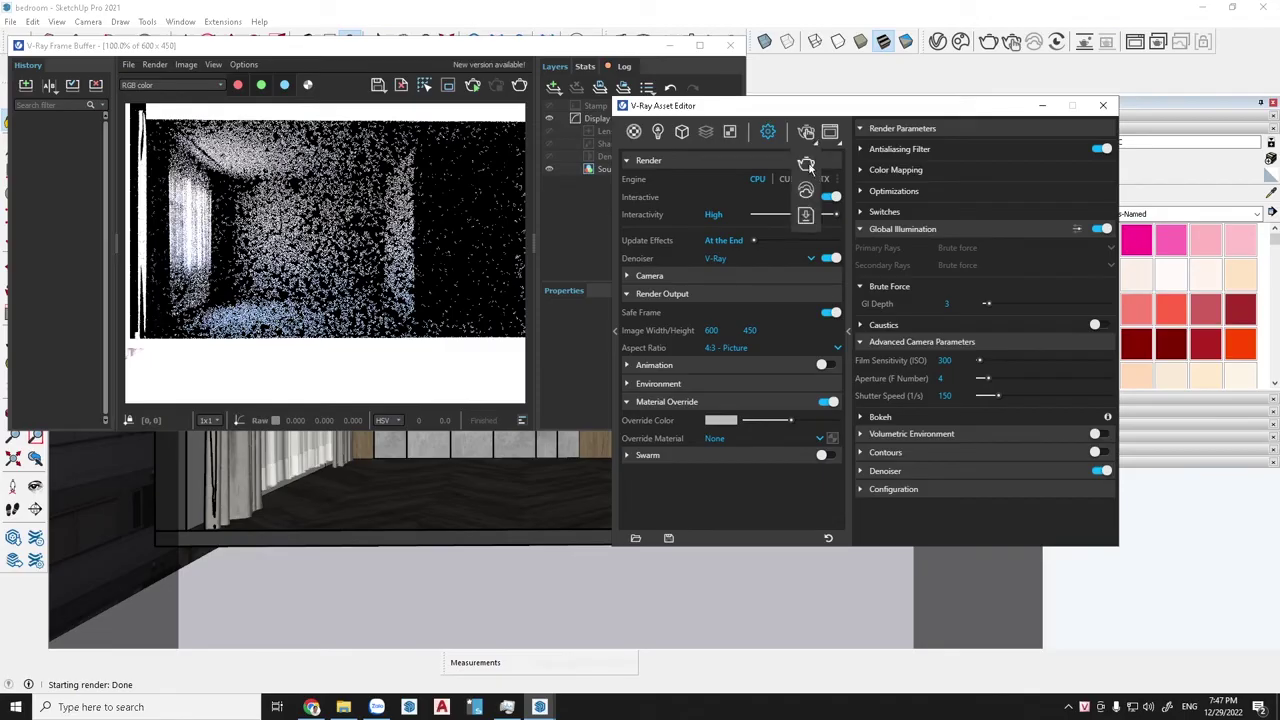
pyautogui.click(808, 162)
pyautogui.click(805, 131)
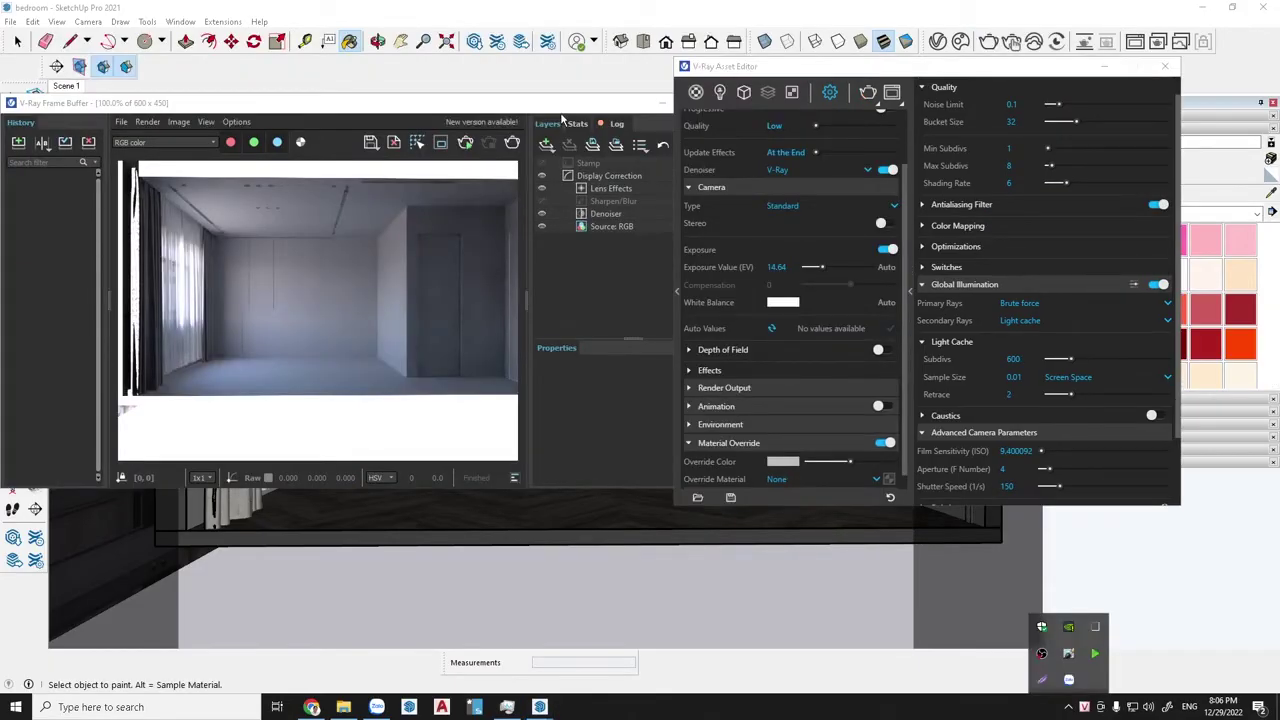
pyautogui.click(750, 85)
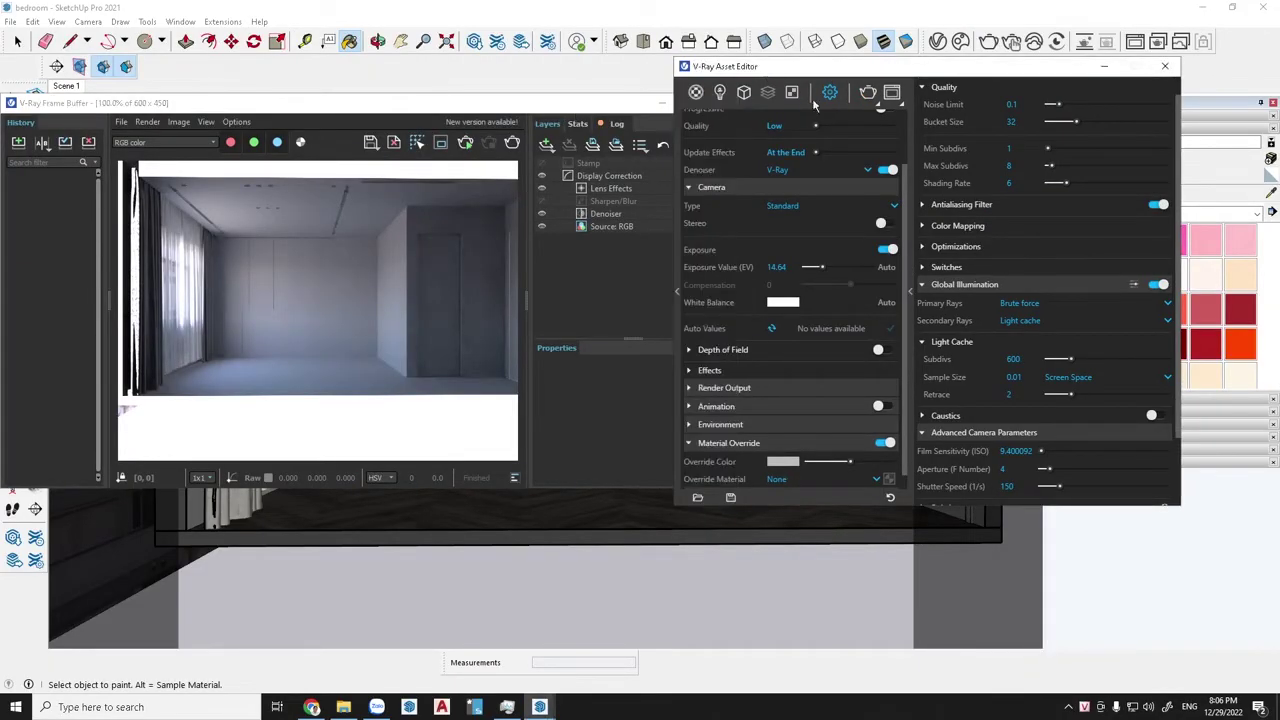
pyautogui.scroll(-1, 845, 280)
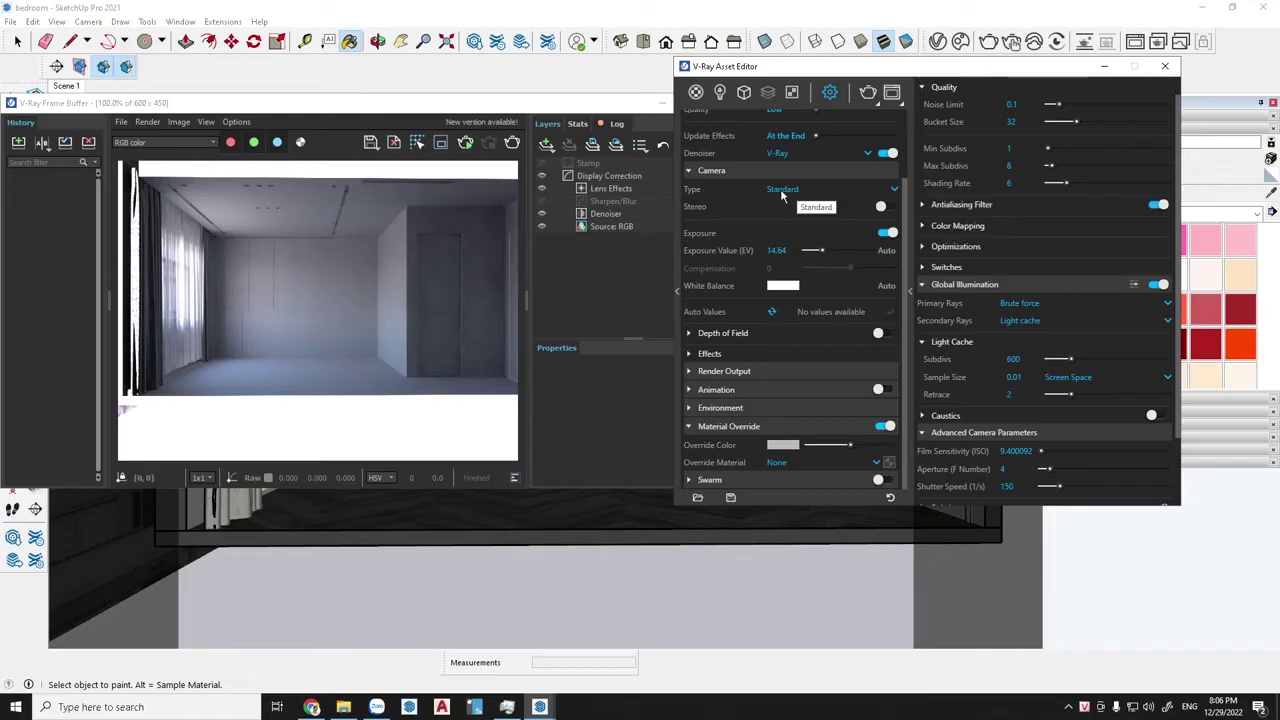
pyautogui.click(894, 190)
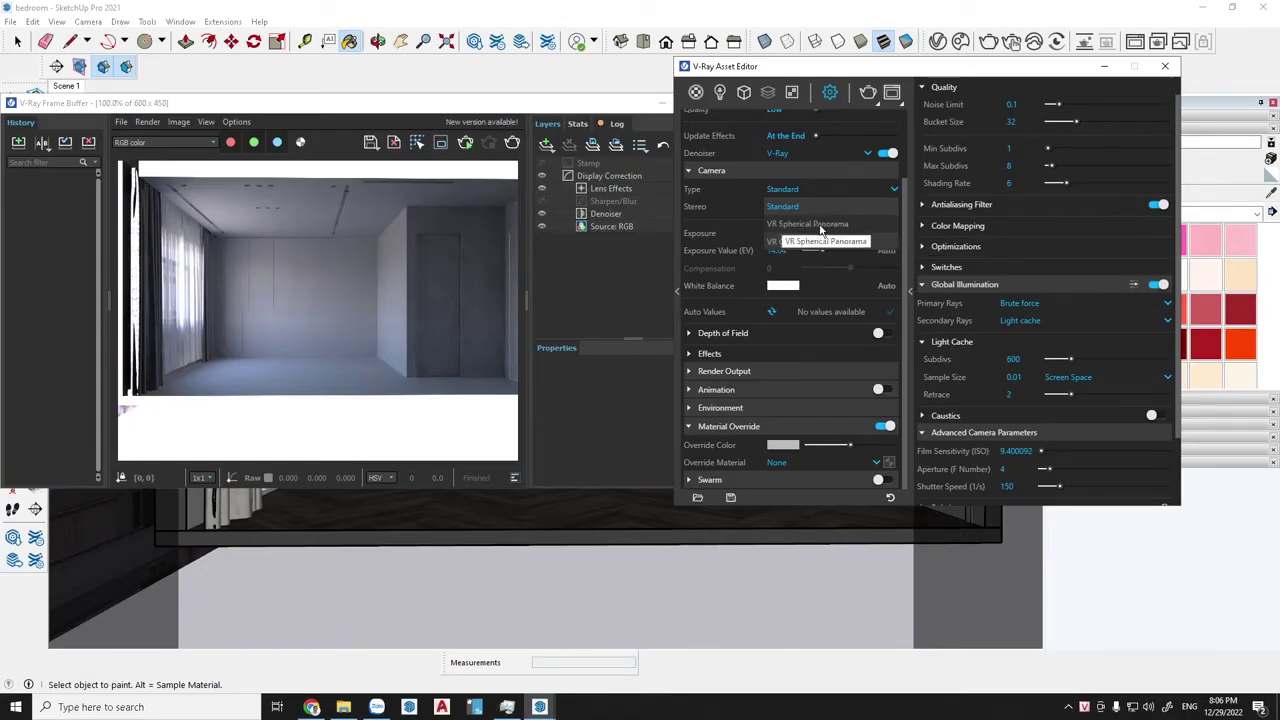
pyautogui.click(726, 196)
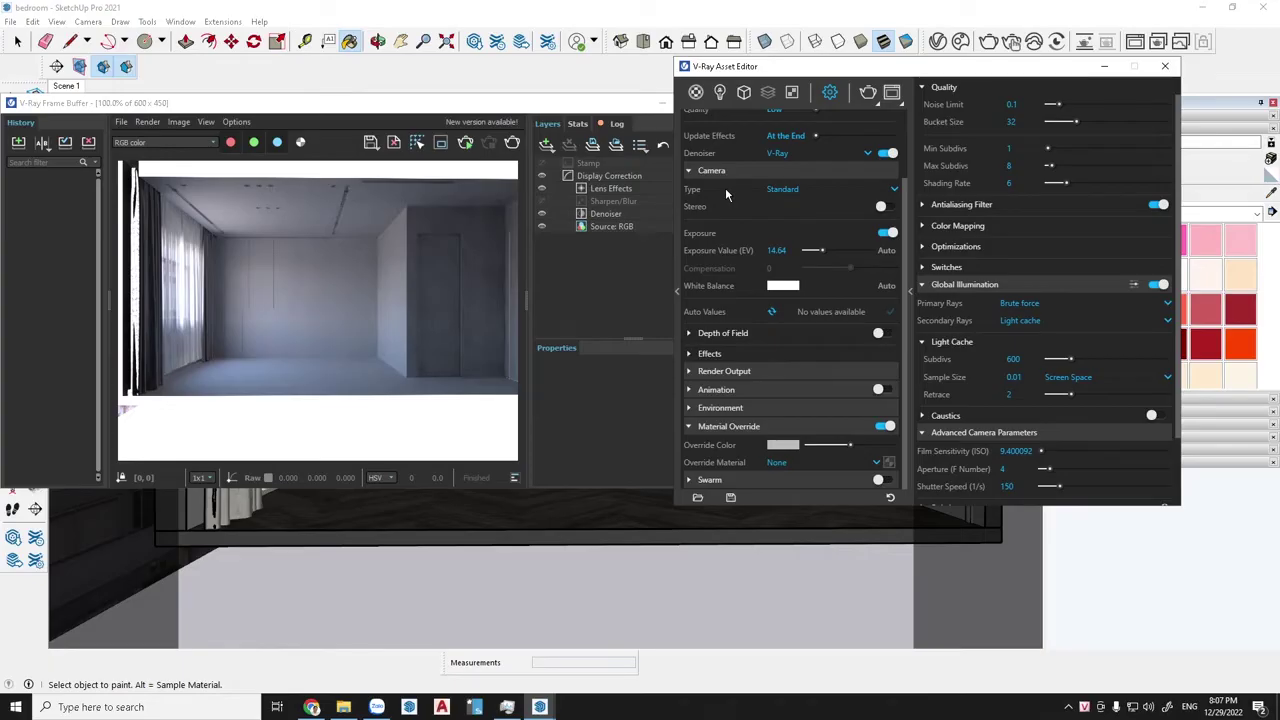
pyautogui.click(690, 371)
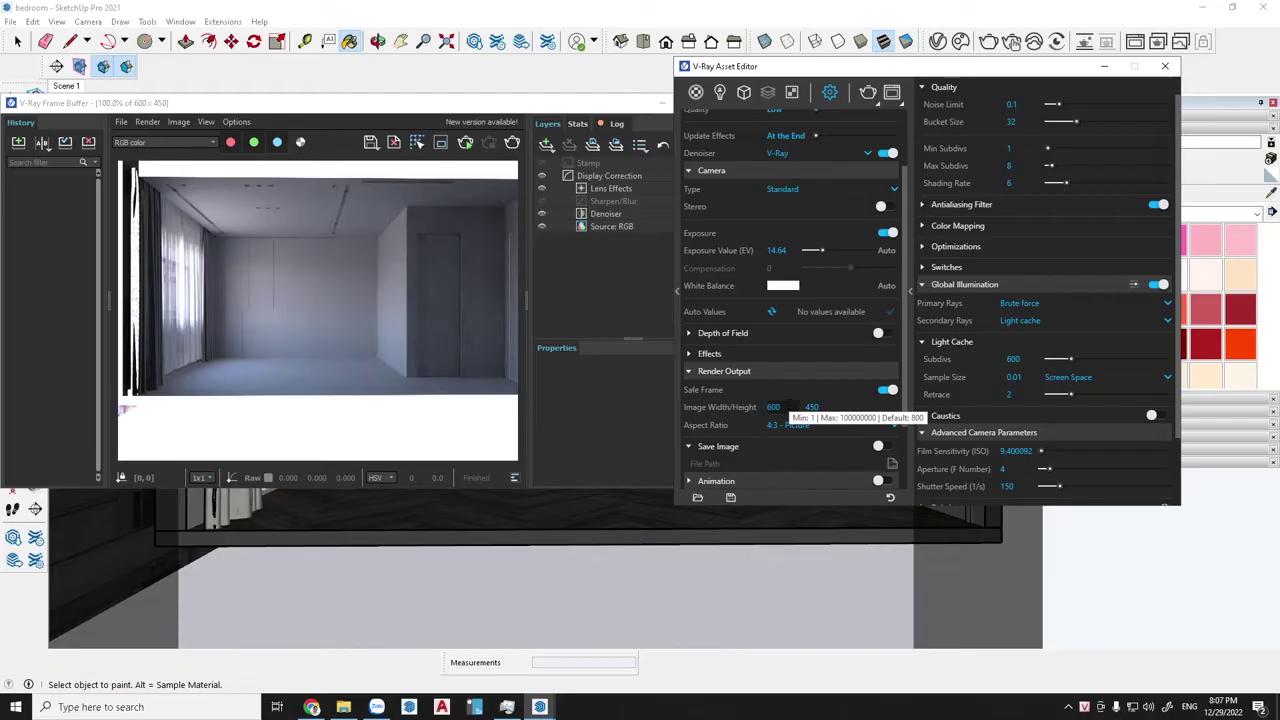
pyautogui.click(695, 373)
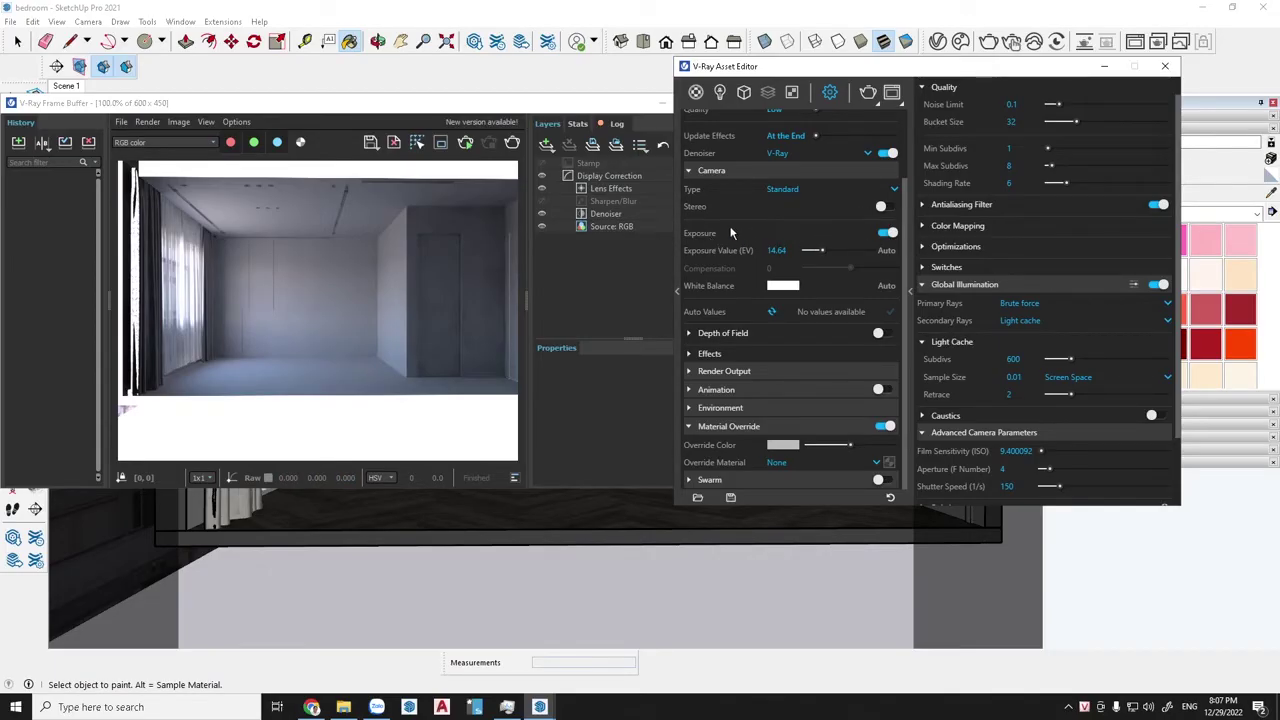
# Step: Drag the camera Exposure Value slider from 14.64 down to 5.32
pyautogui.click(548, 147)
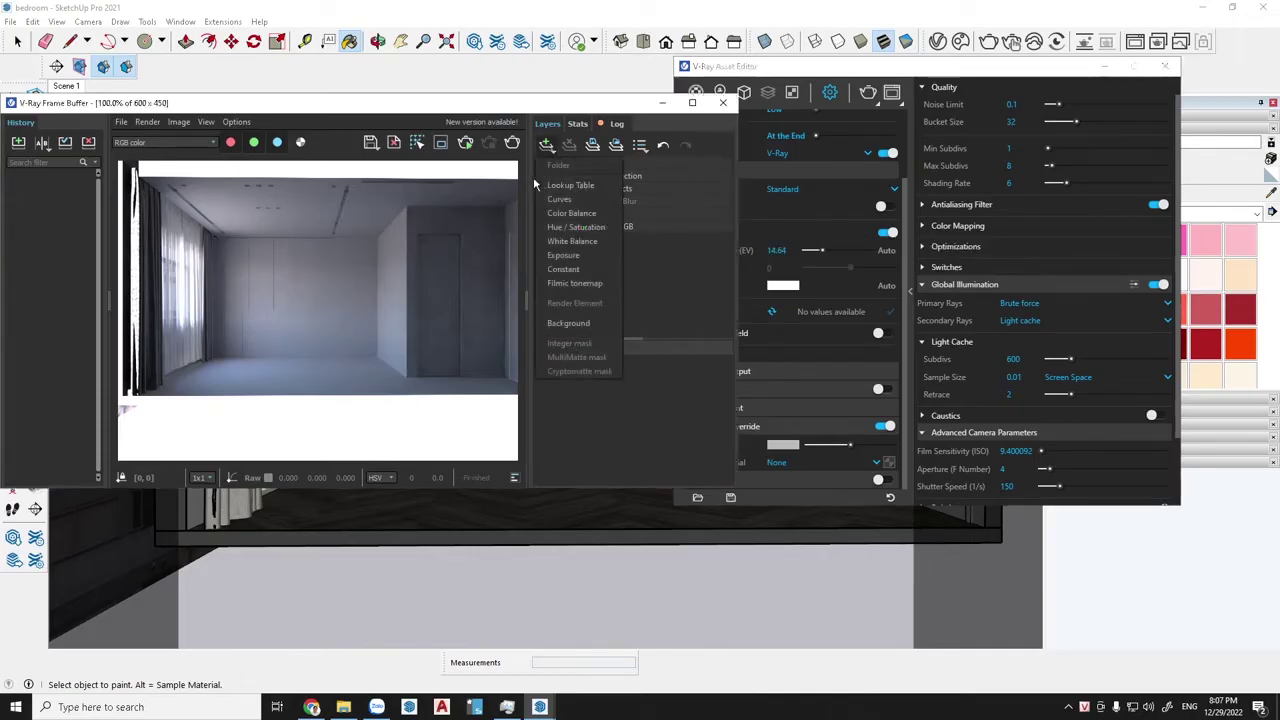
pyautogui.click(793, 75)
pyautogui.click(800, 68)
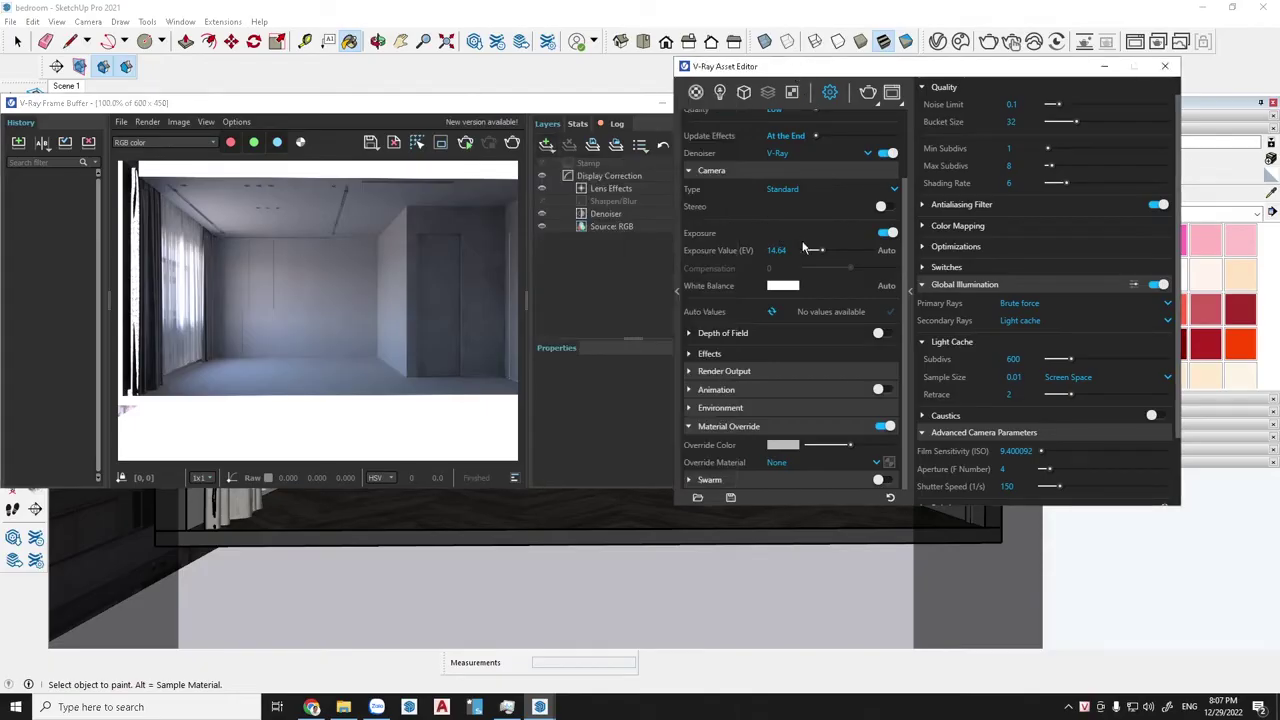
pyautogui.moveTo(821, 249)
pyautogui.mouseDown()
pyautogui.moveTo(797, 263)
pyautogui.moveTo(839, 264)
pyautogui.mouseUp()
# Step: Turn auto exposure on, render again, then switch exposure back to manual at EV 5.32
pyautogui.click(888, 252)
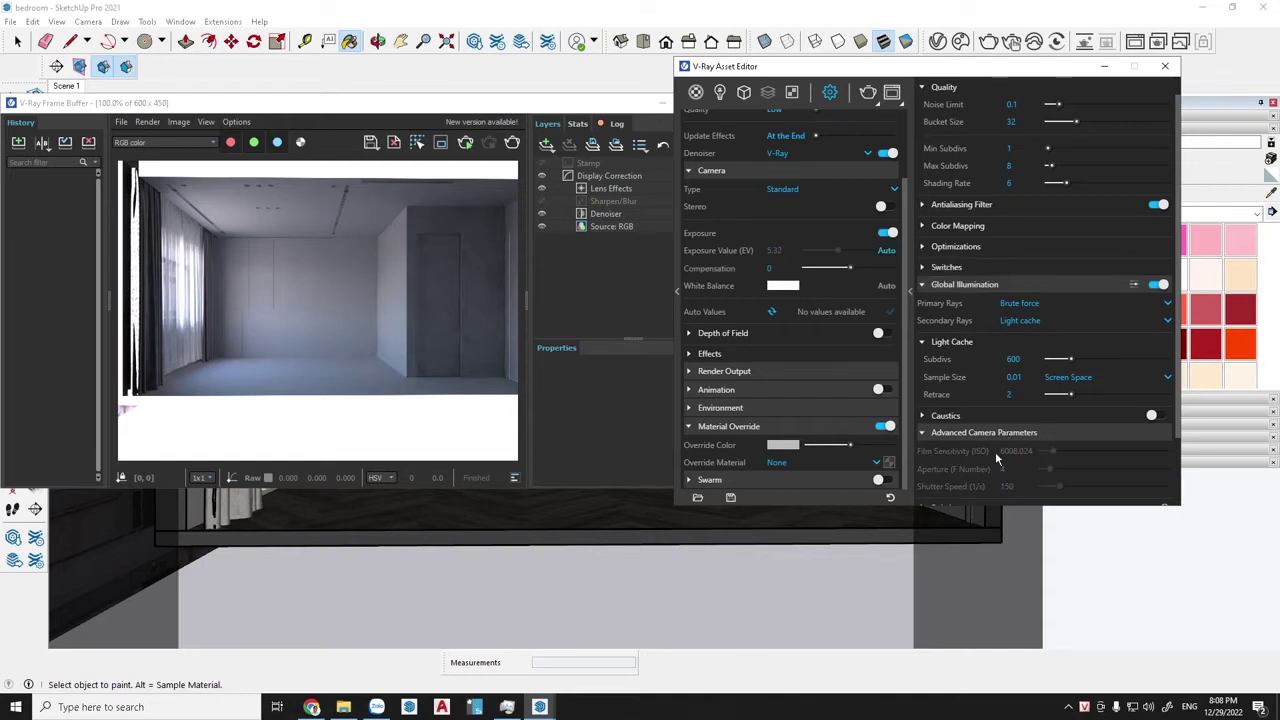
pyautogui.scroll(-2, 996, 456)
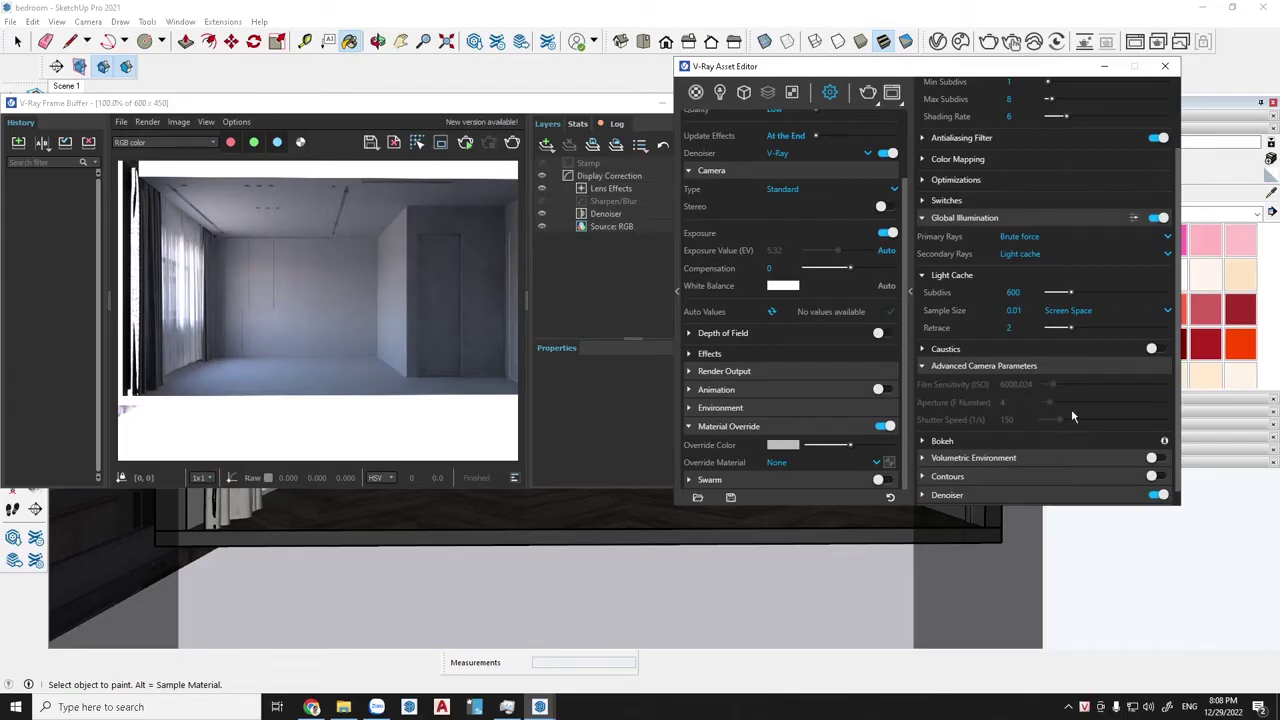
pyautogui.click(512, 142)
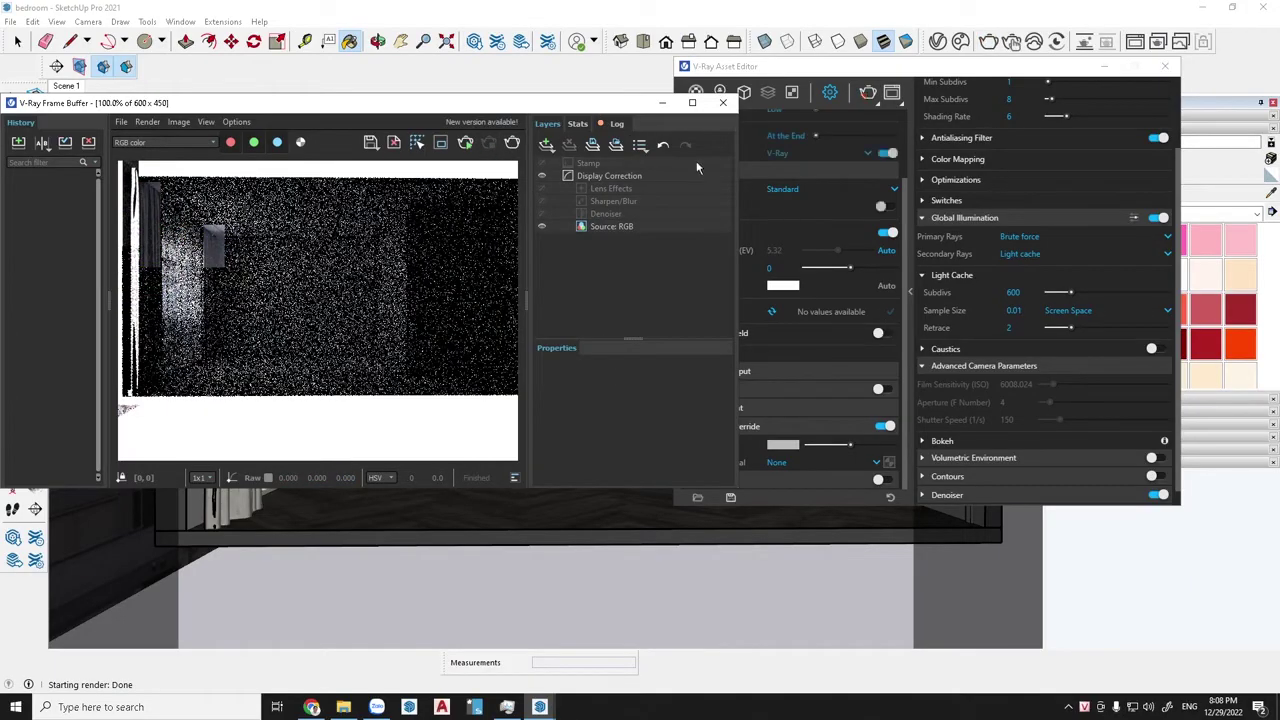
pyautogui.moveTo(606, 106); pyautogui.dragTo(551, 106)
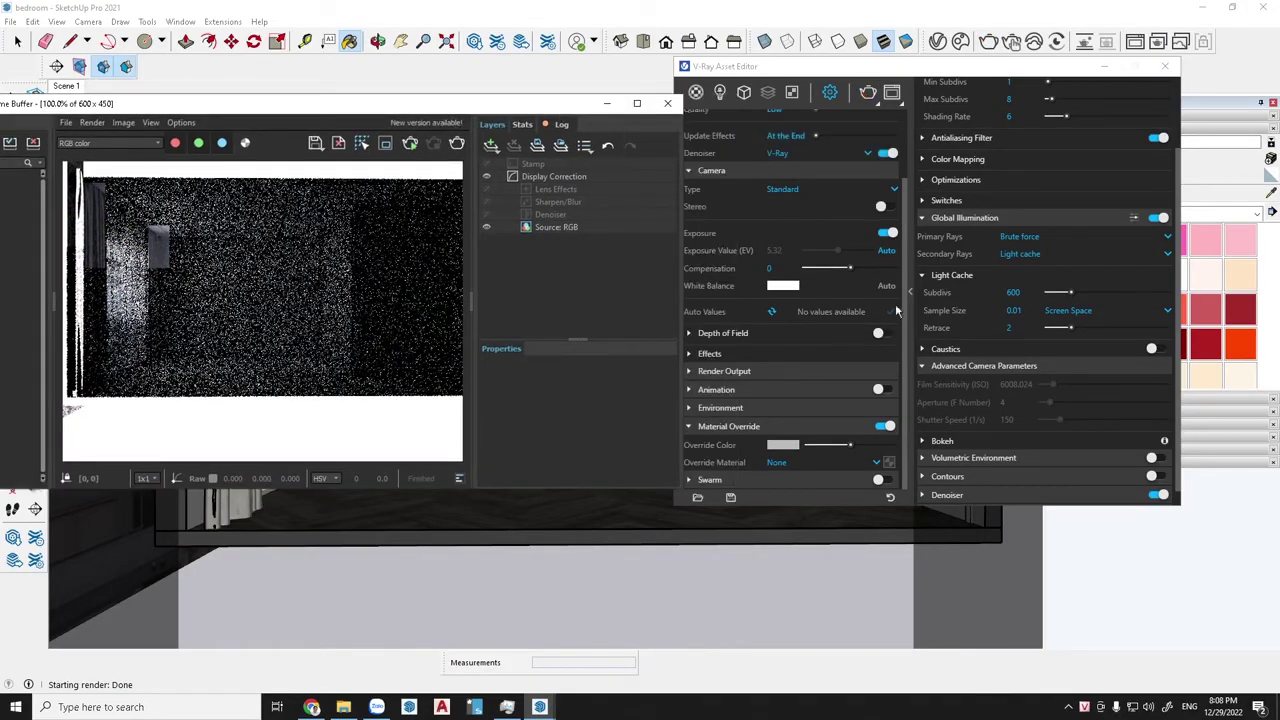
pyautogui.click(887, 251)
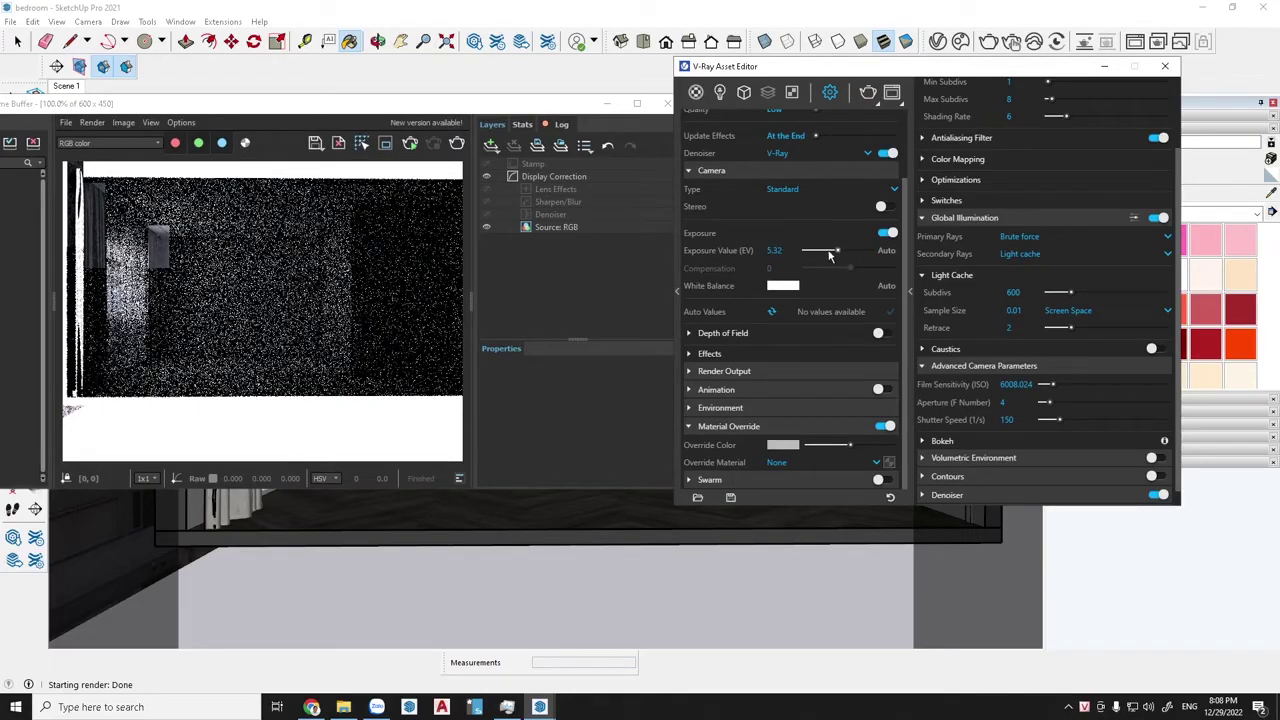
pyautogui.moveTo(556, 110); pyautogui.dragTo(528, 107)
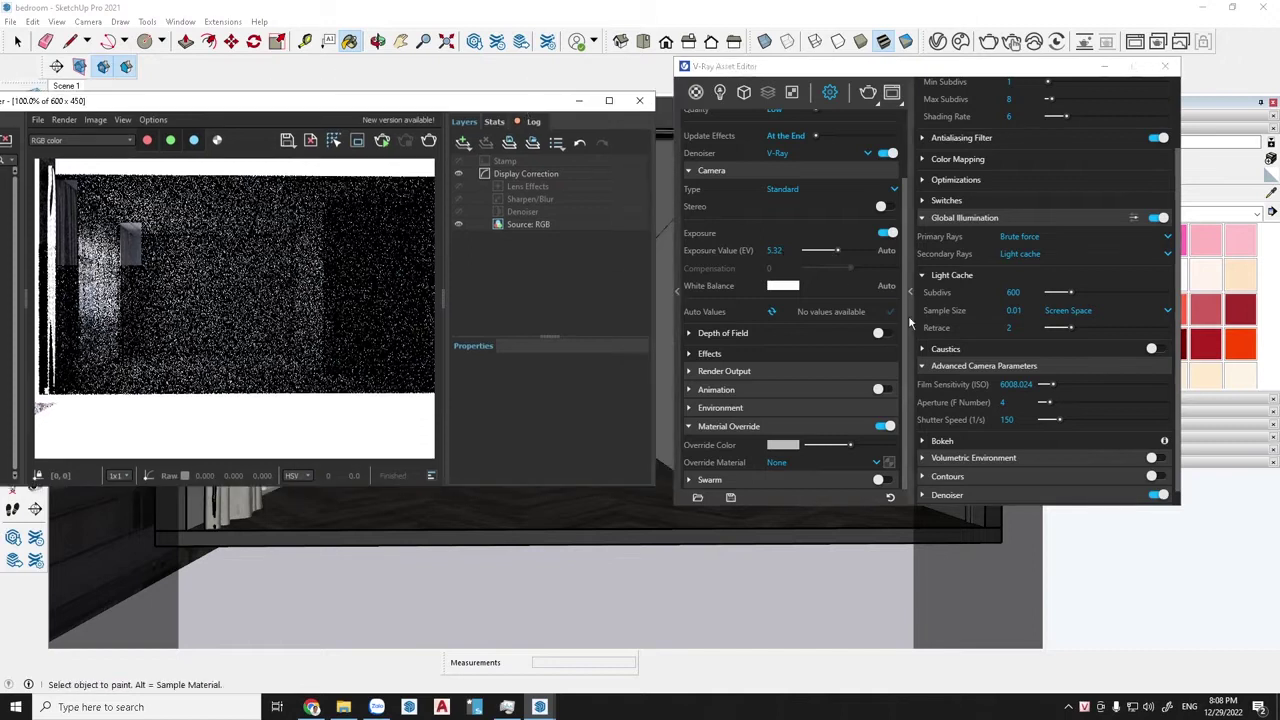
# Step: Try a light yellow camera white balance and re-render the bedroom
pyautogui.click(781, 288)
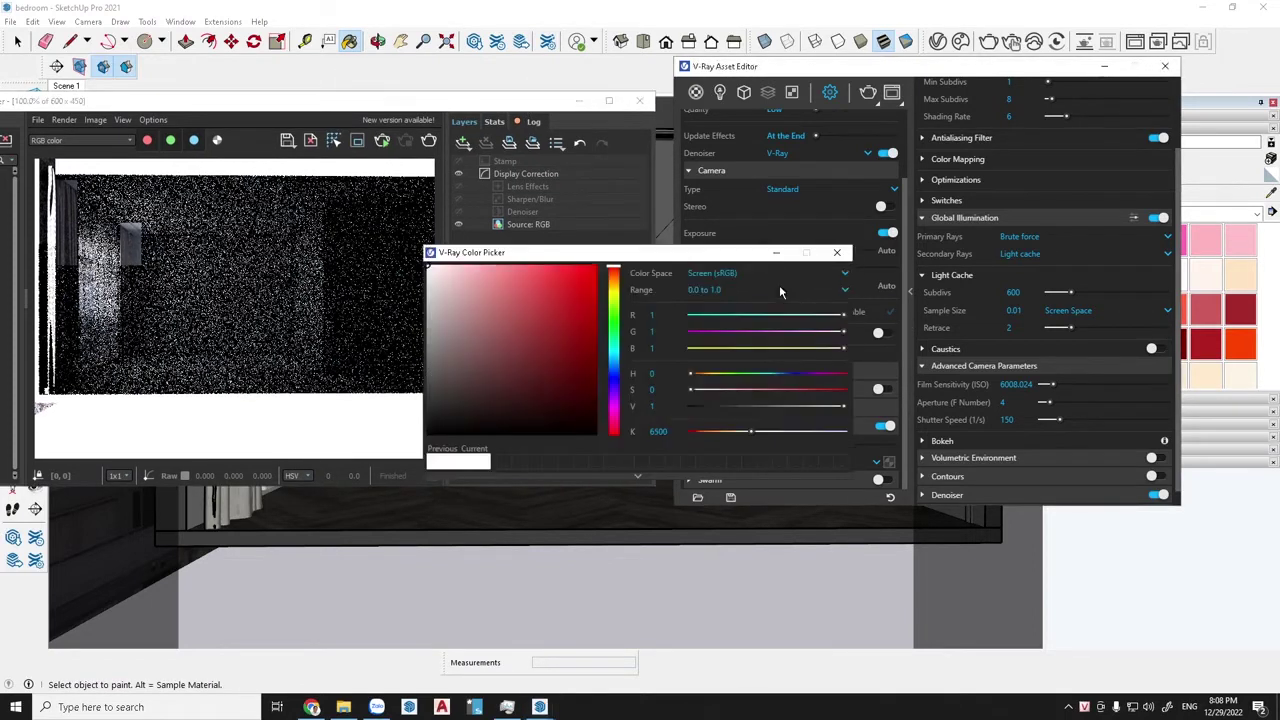
pyautogui.click(614, 291)
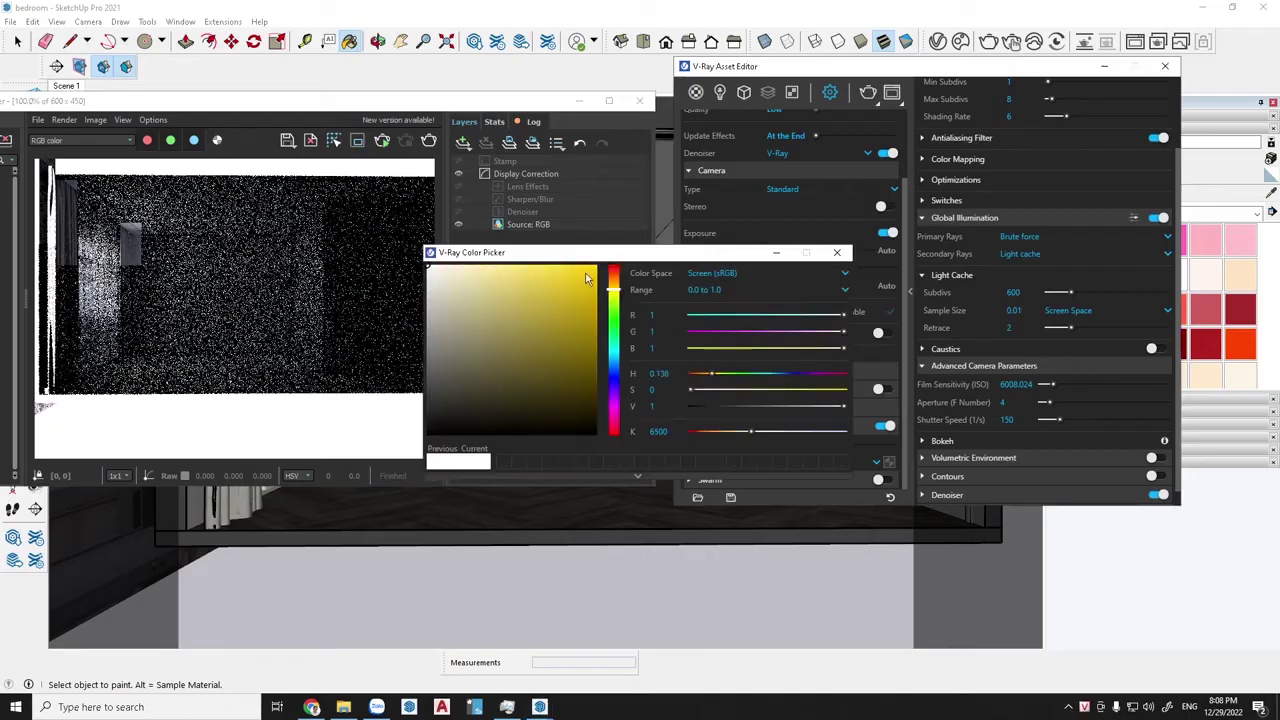
pyautogui.moveTo(570, 270); pyautogui.dragTo(514, 267)
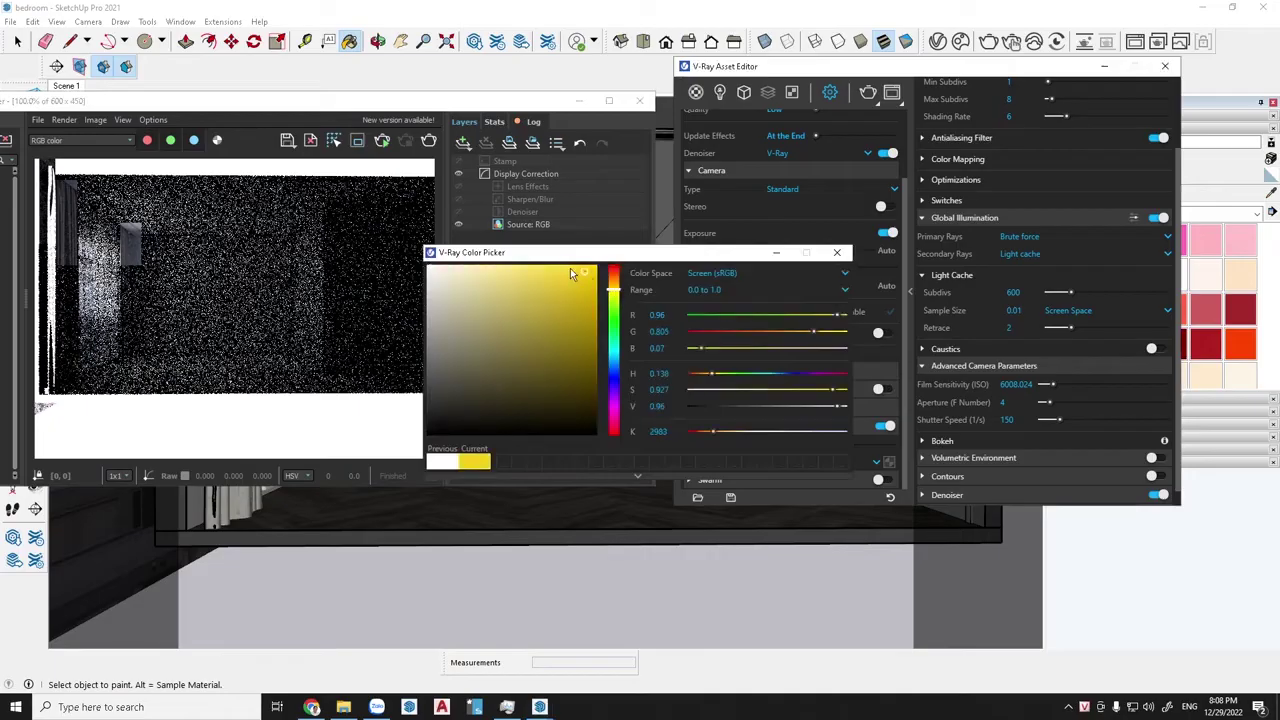
pyautogui.click(837, 252)
pyautogui.click(429, 142)
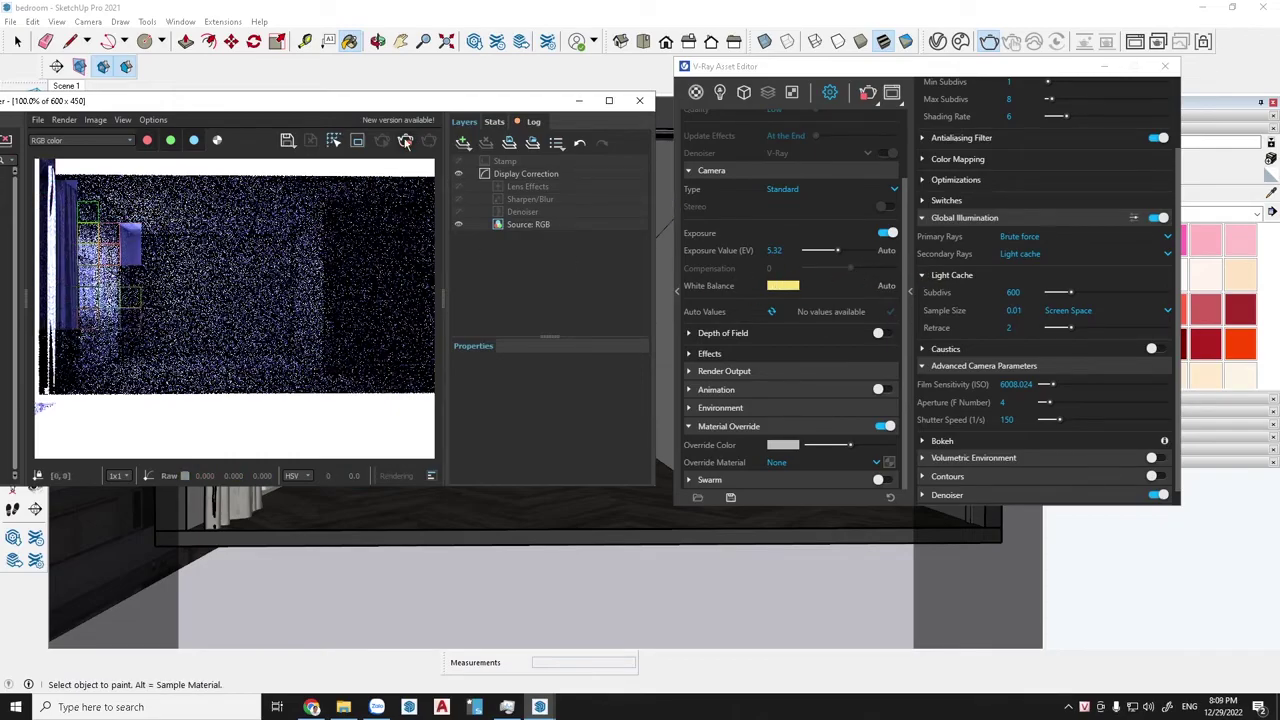
# Step: Rearrange the render and settings windows and set White Balance to pure white (6500 K)
pyautogui.click(886, 287)
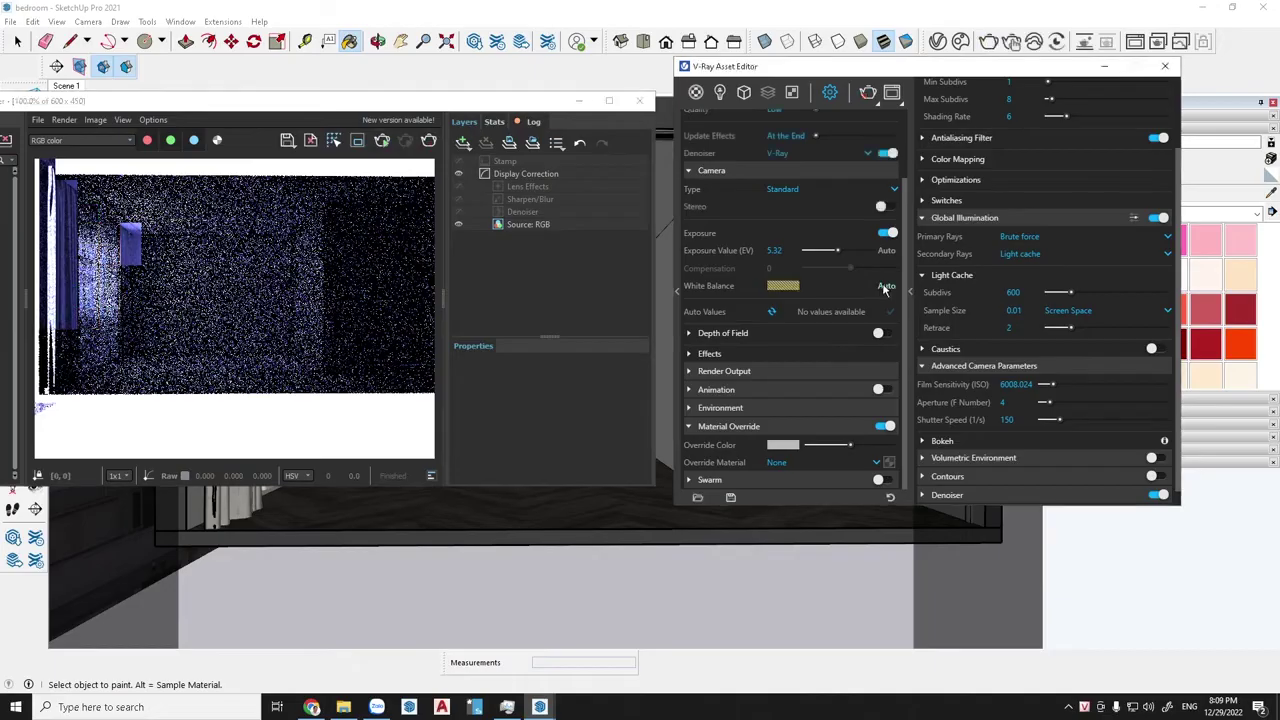
pyautogui.click(459, 263)
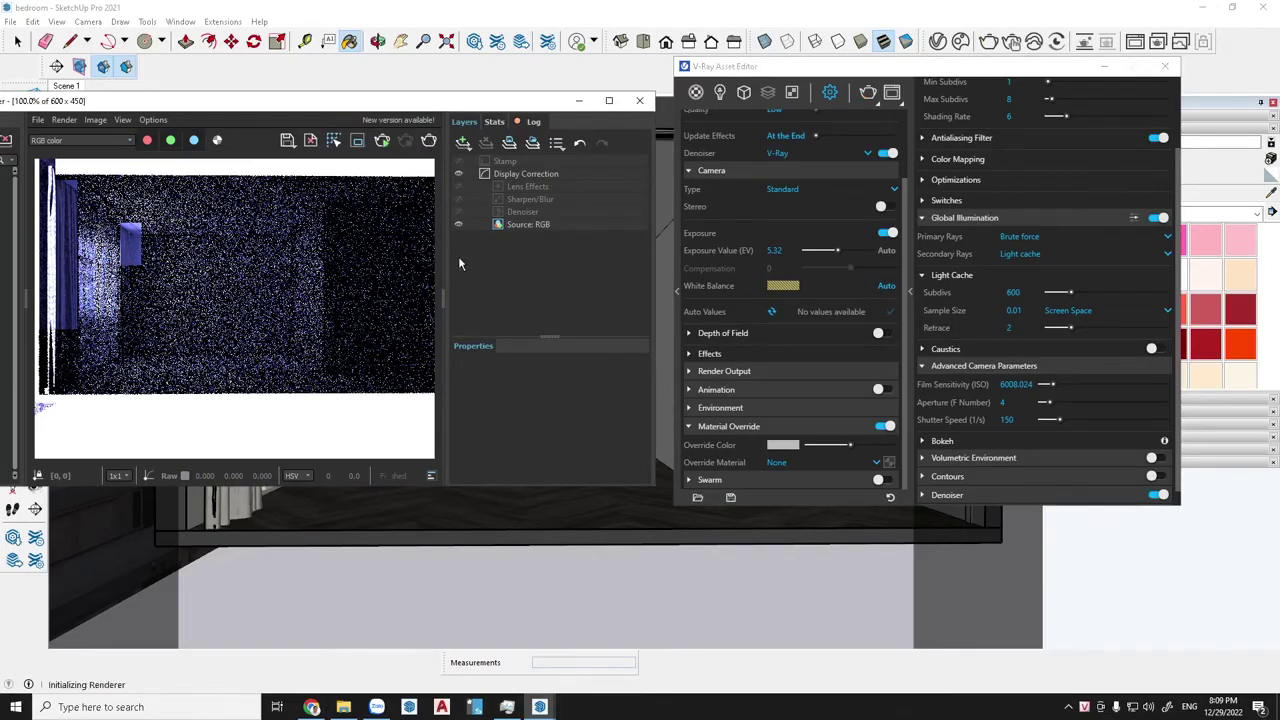
pyautogui.moveTo(592, 104); pyautogui.dragTo(620, 104)
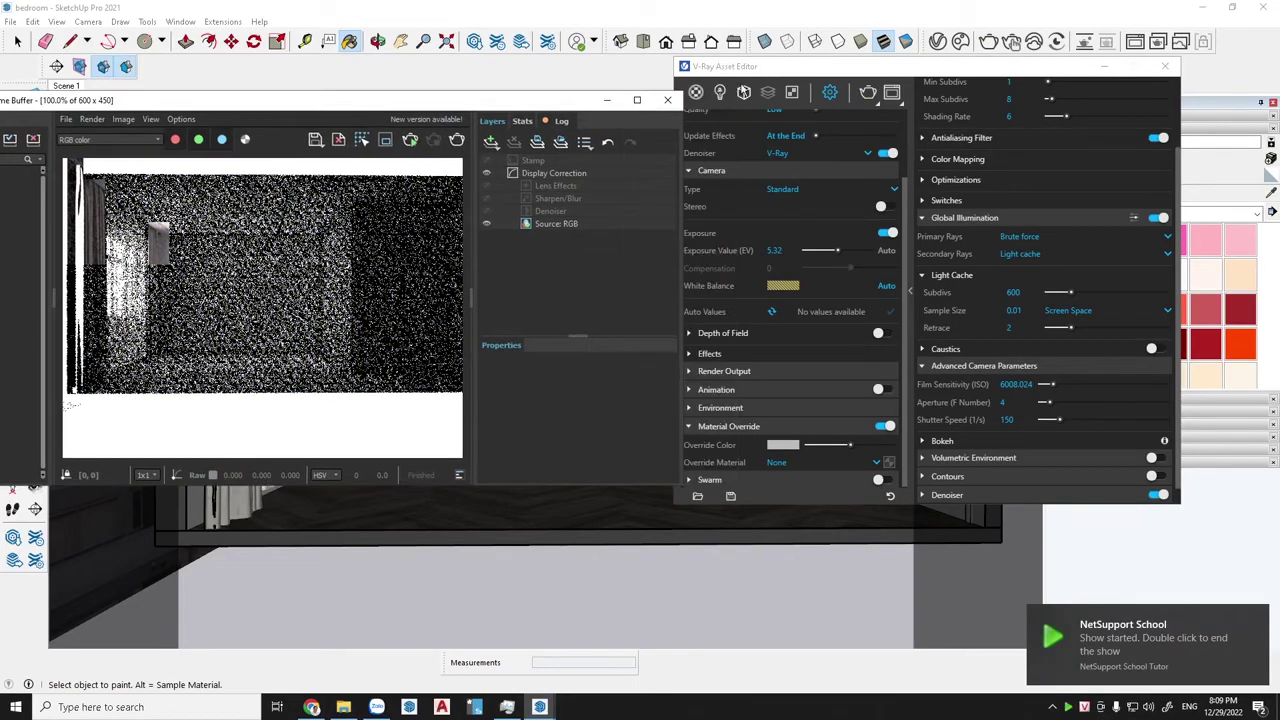
pyautogui.moveTo(746, 68); pyautogui.dragTo(776, 66)
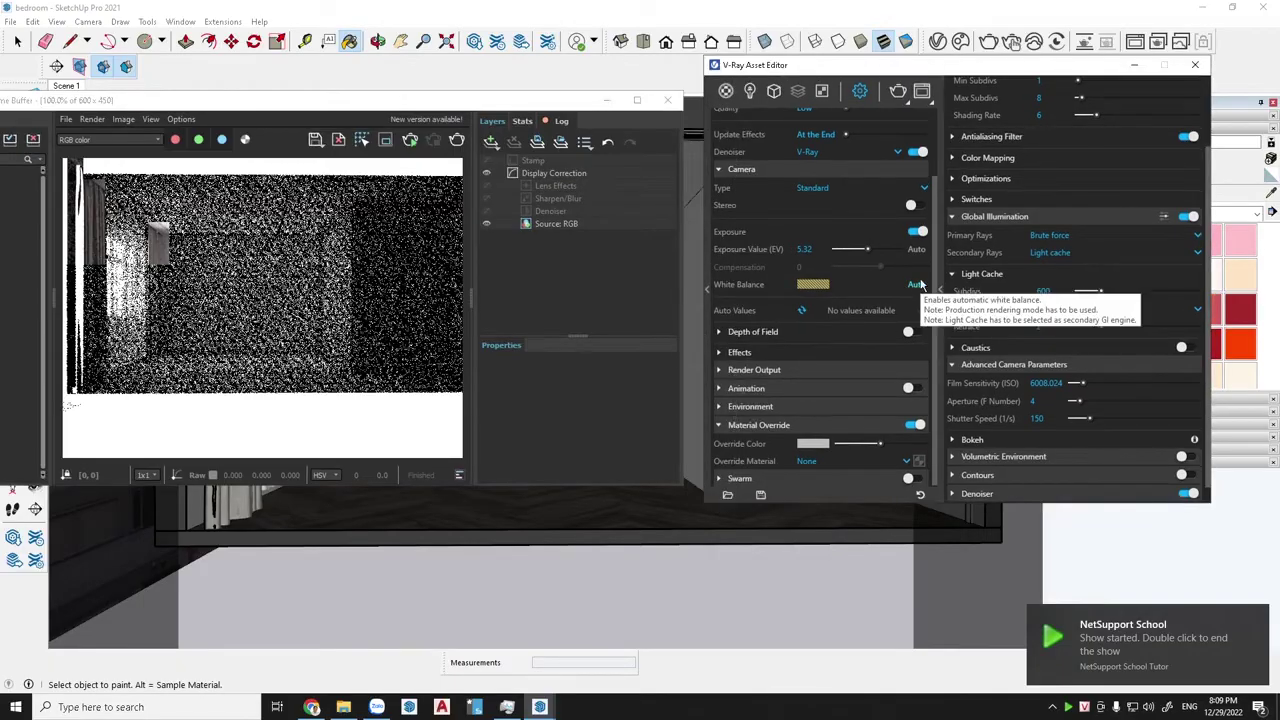
pyautogui.click(820, 290)
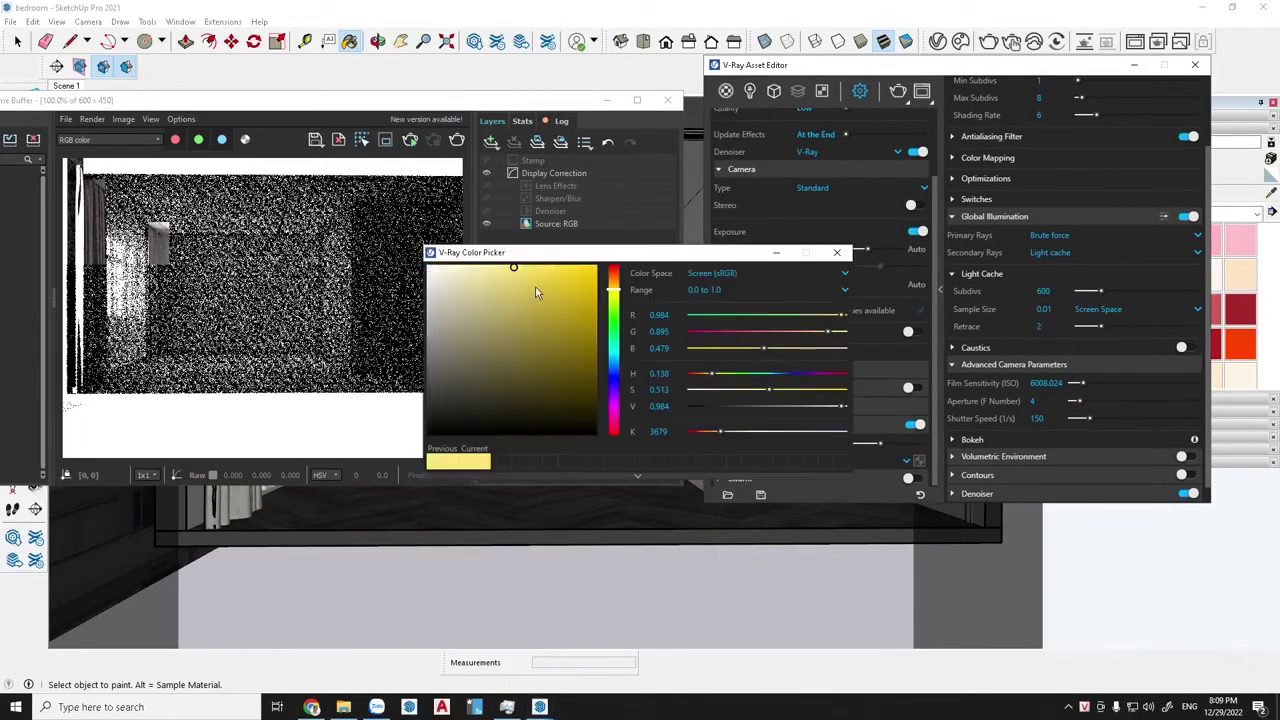
pyautogui.moveTo(513, 267); pyautogui.dragTo(428, 265)
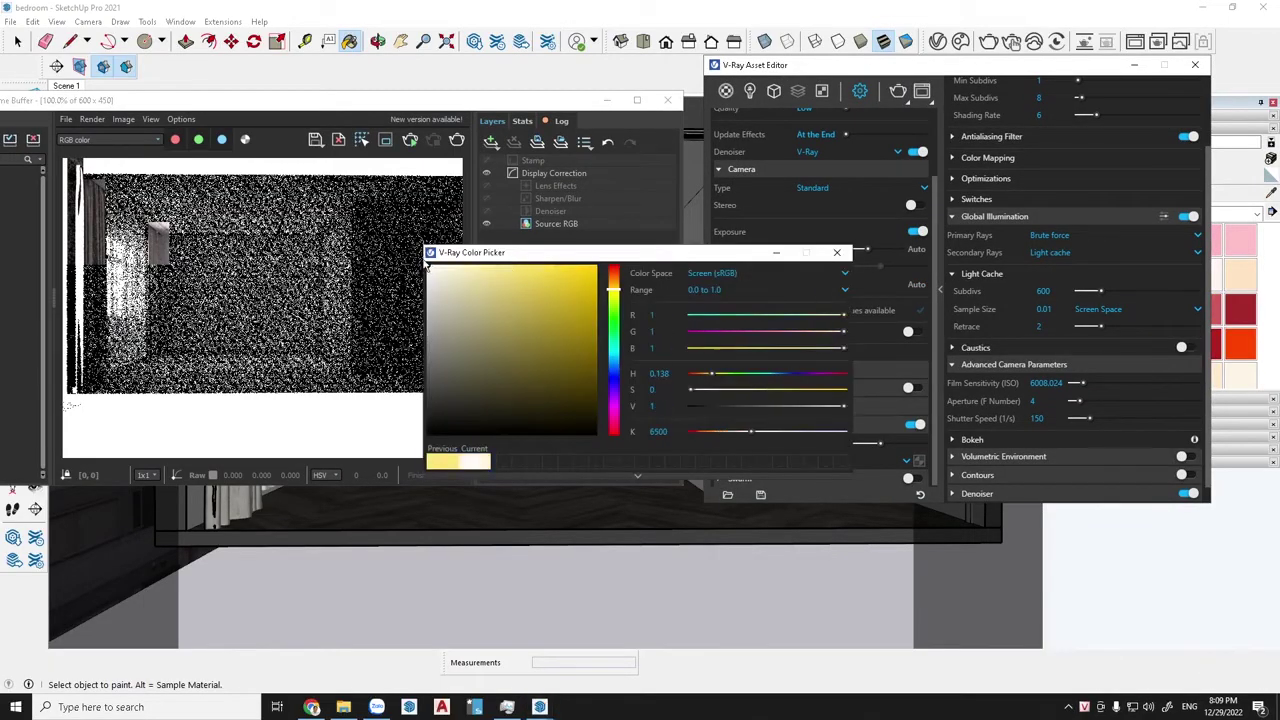
pyautogui.click(836, 255)
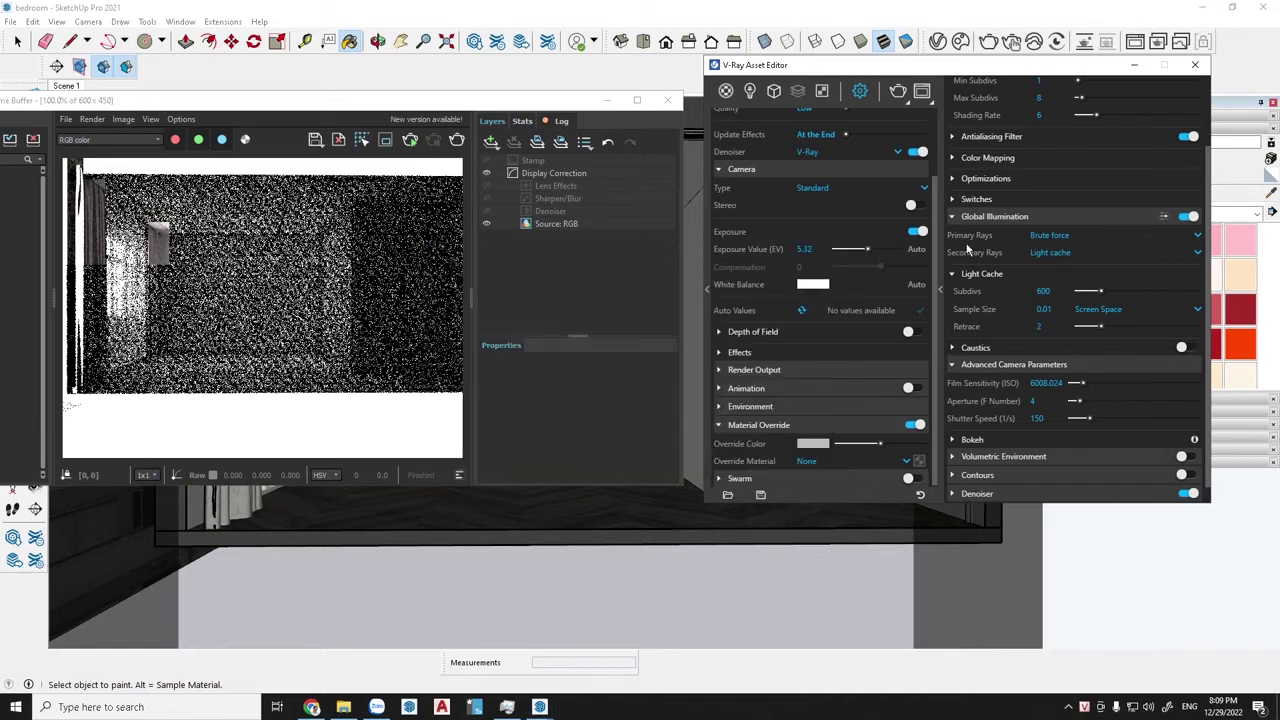
pyautogui.click(718, 332)
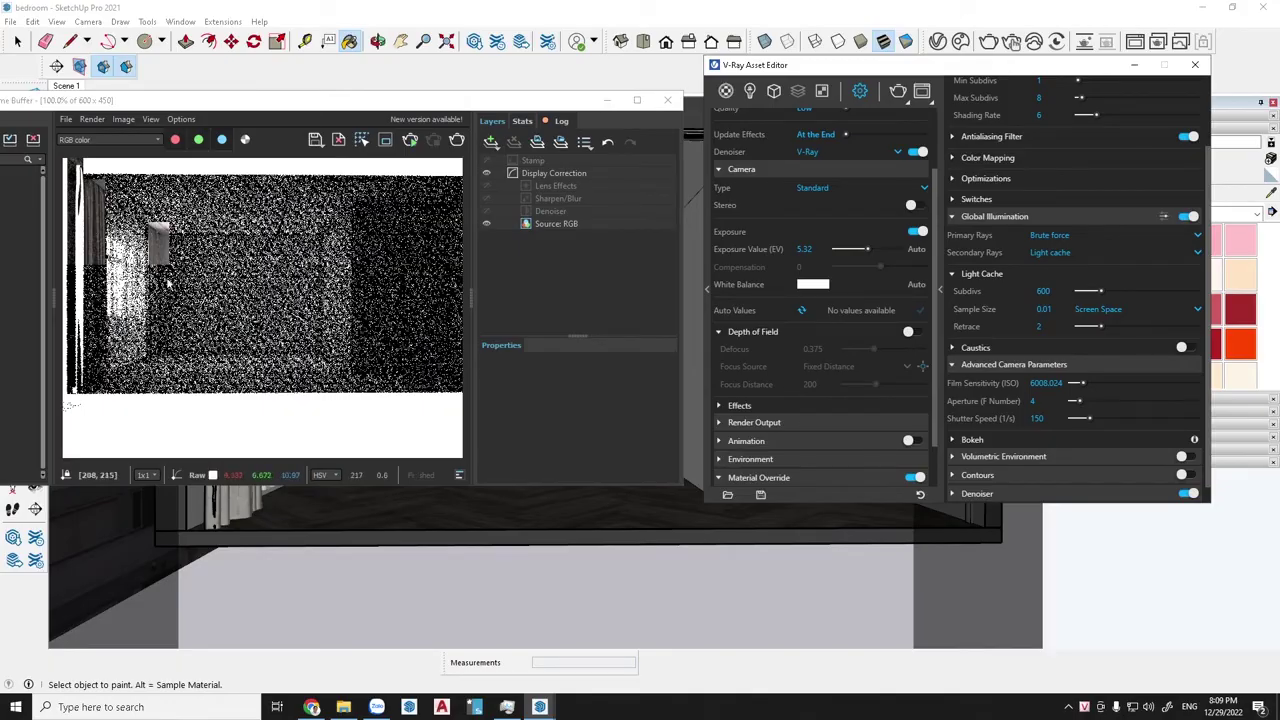
pyautogui.click(720, 334)
pyautogui.click(719, 350)
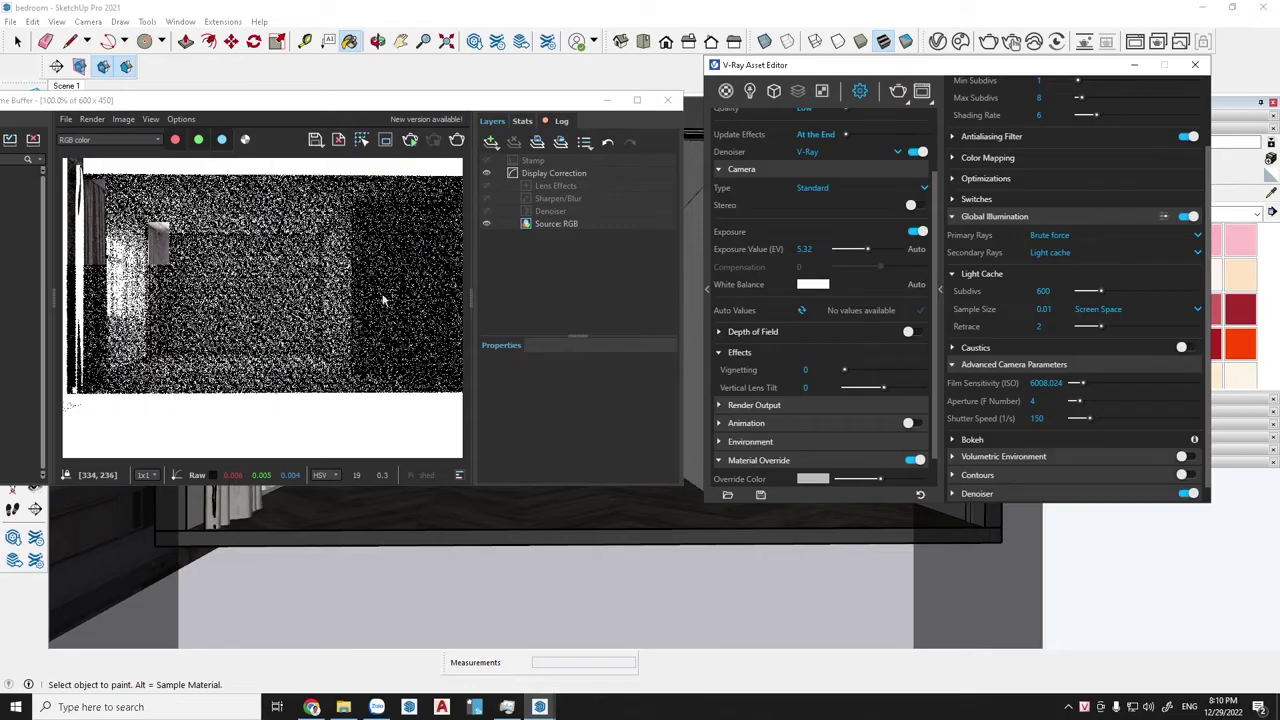
pyautogui.click(718, 352)
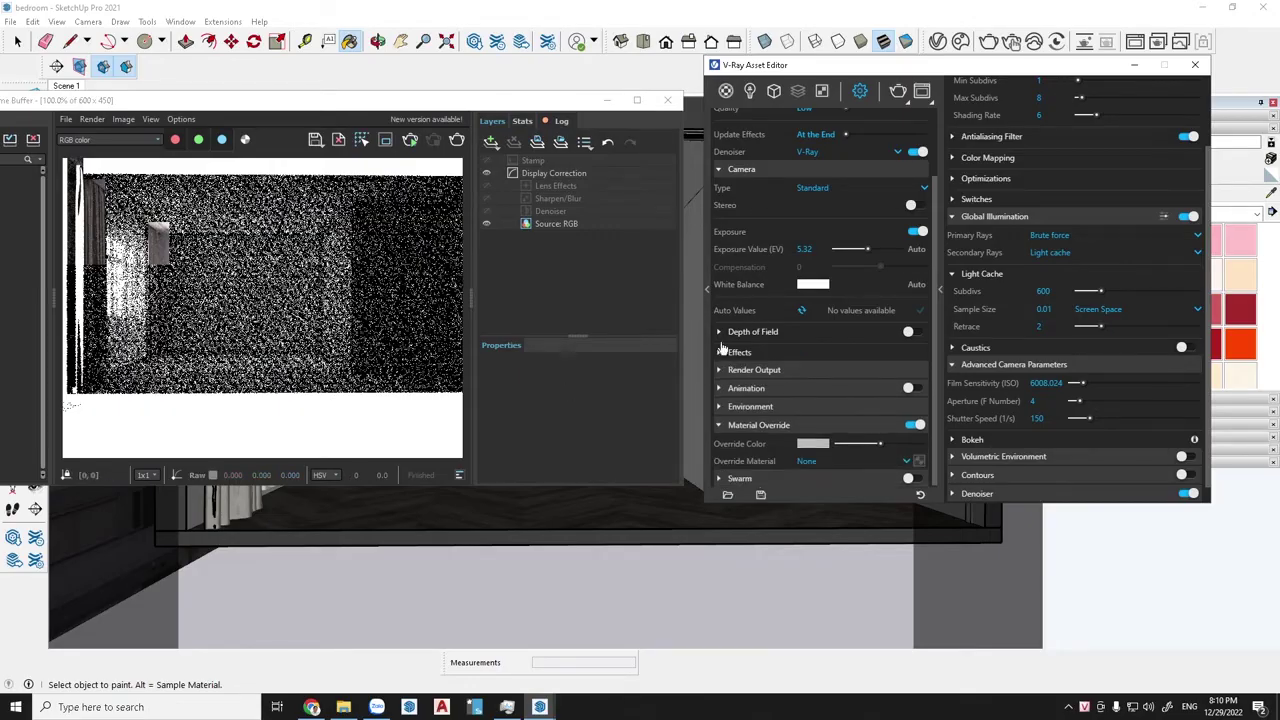
pyautogui.moveTo(777, 74); pyautogui.dragTo(739, 40)
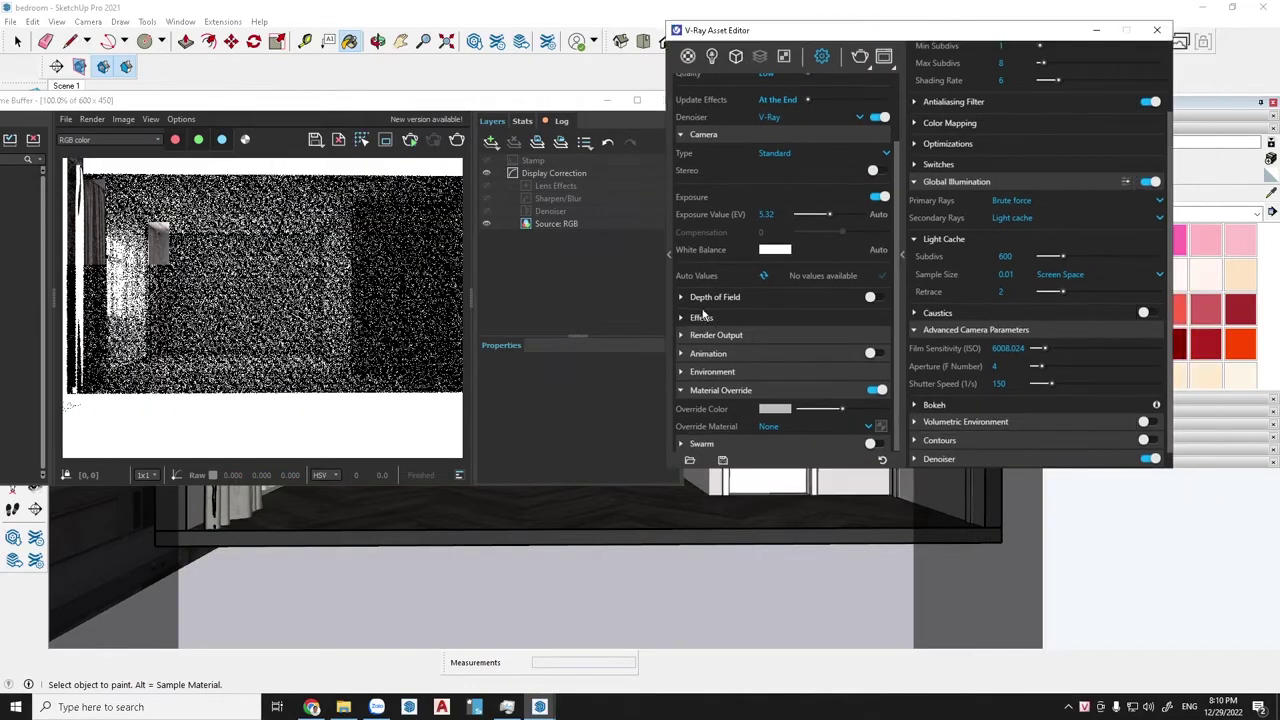
# Step: Collapse Camera and Quality, expand Render Output, and keep Image Width at 600 (600 × 450, 4:3)
pyautogui.click(681, 135)
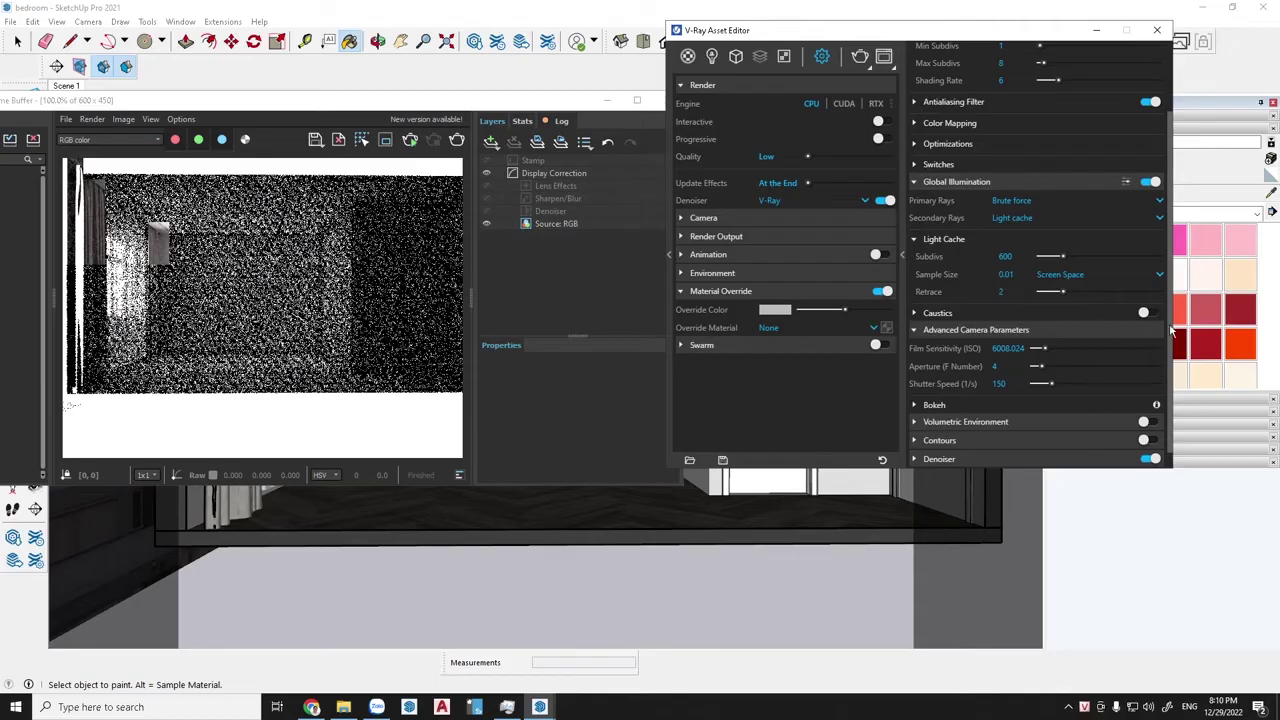
pyautogui.scroll(1, 1172, 282)
pyautogui.scroll(1, 1172, 282)
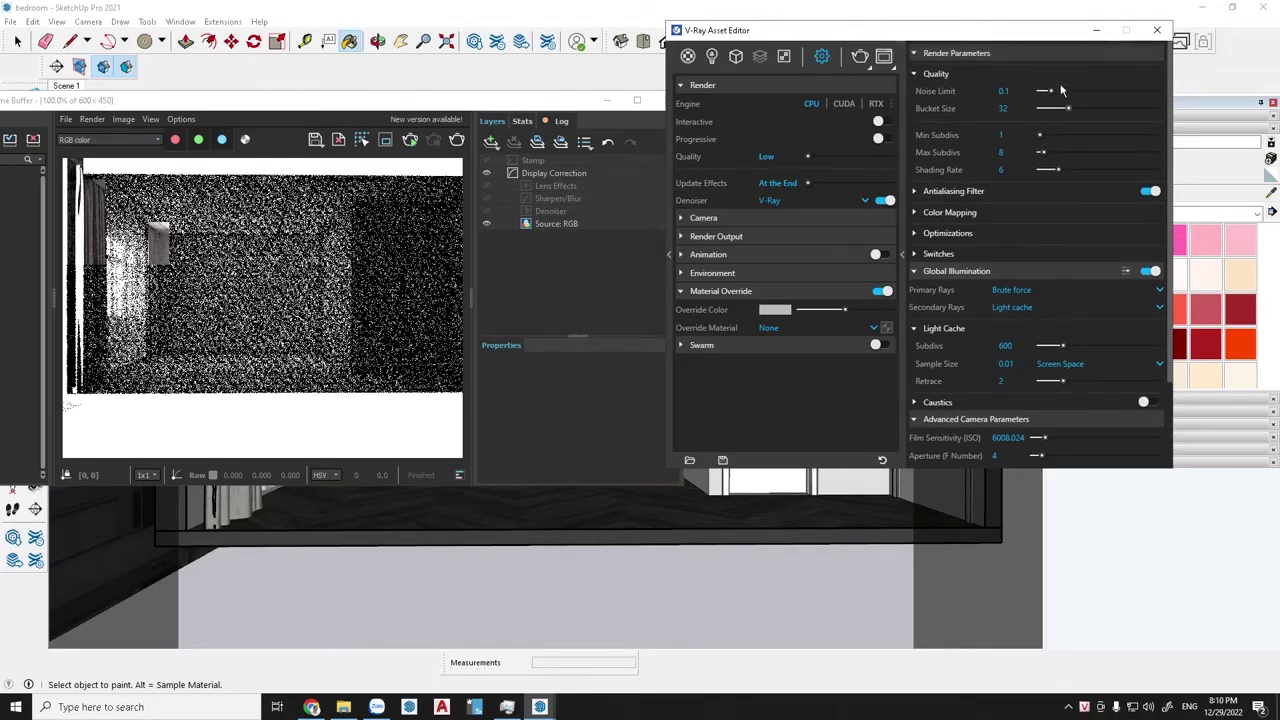
pyautogui.click(914, 76)
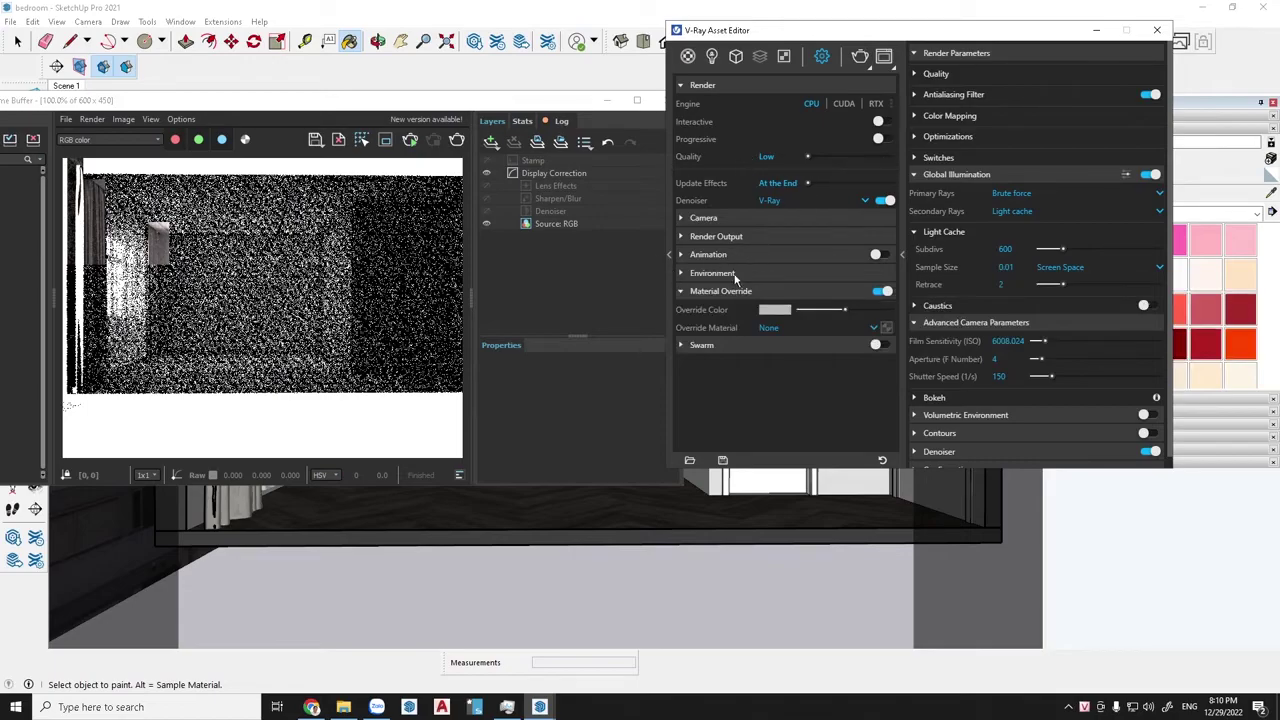
pyautogui.click(686, 237)
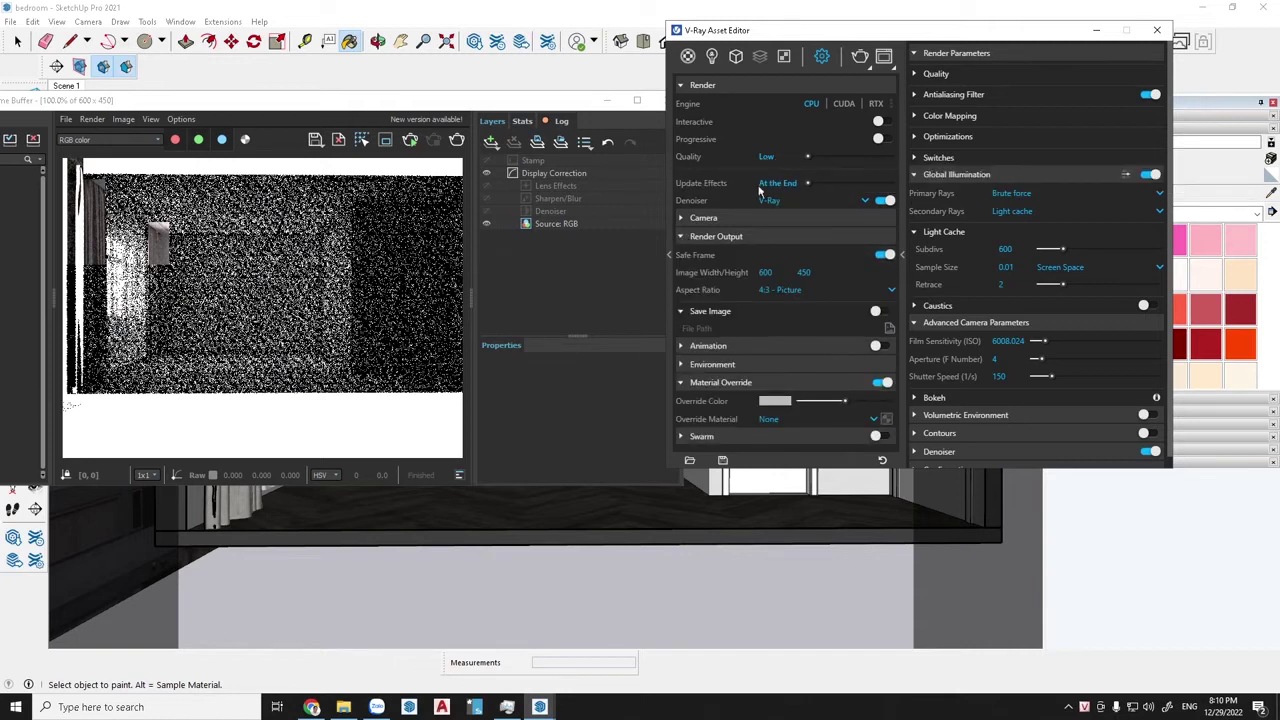
pyautogui.doubleClick(762, 276)
pyautogui.write('630')
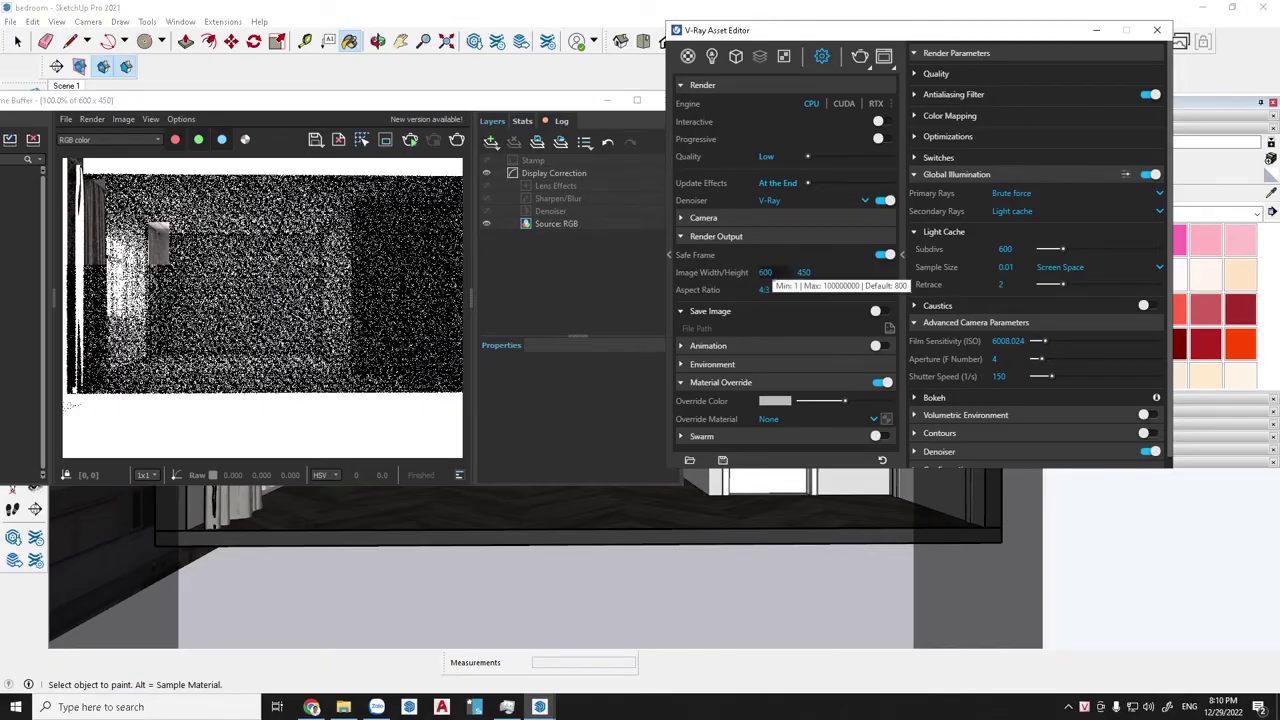
pyautogui.press('Return')
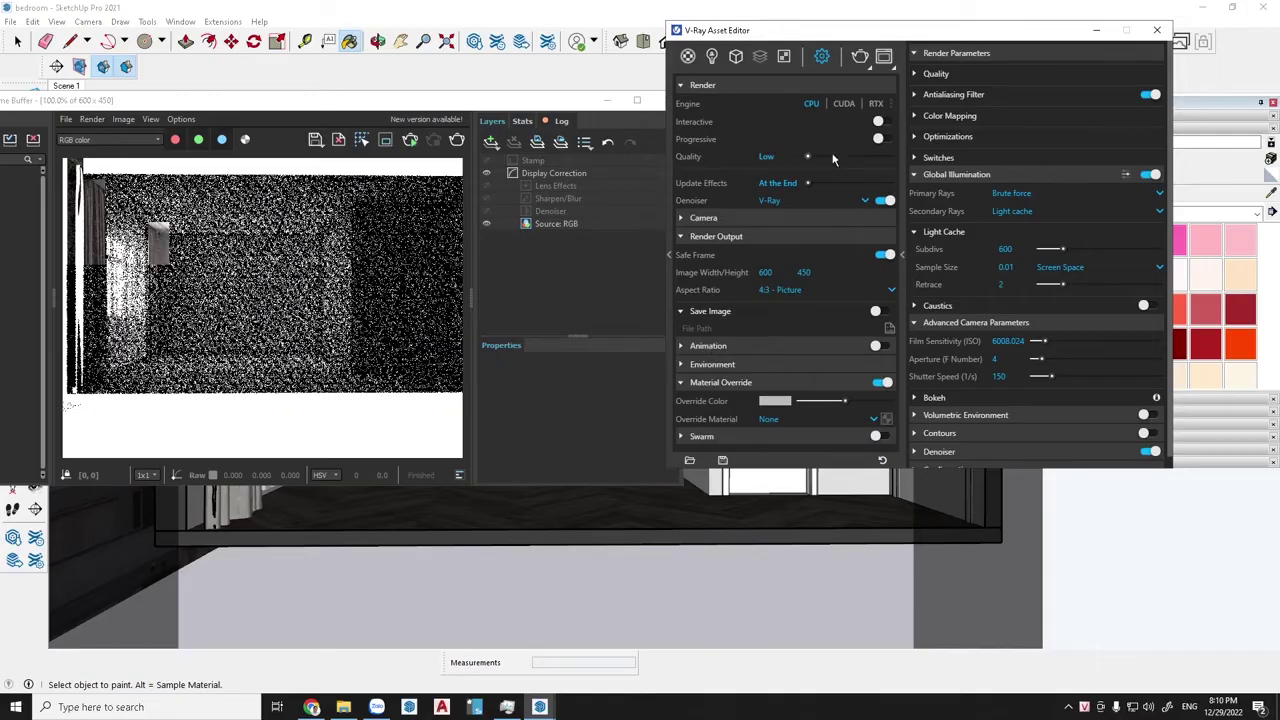
# Step: Switch the output aspect ratio to 16:9 Widescreen while testing a higher quality preset
pyautogui.moveTo(809, 158); pyautogui.dragTo(890, 157)
pyautogui.click(765, 272)
pyautogui.click(892, 291)
pyautogui.click(800, 307)
pyautogui.write('20')
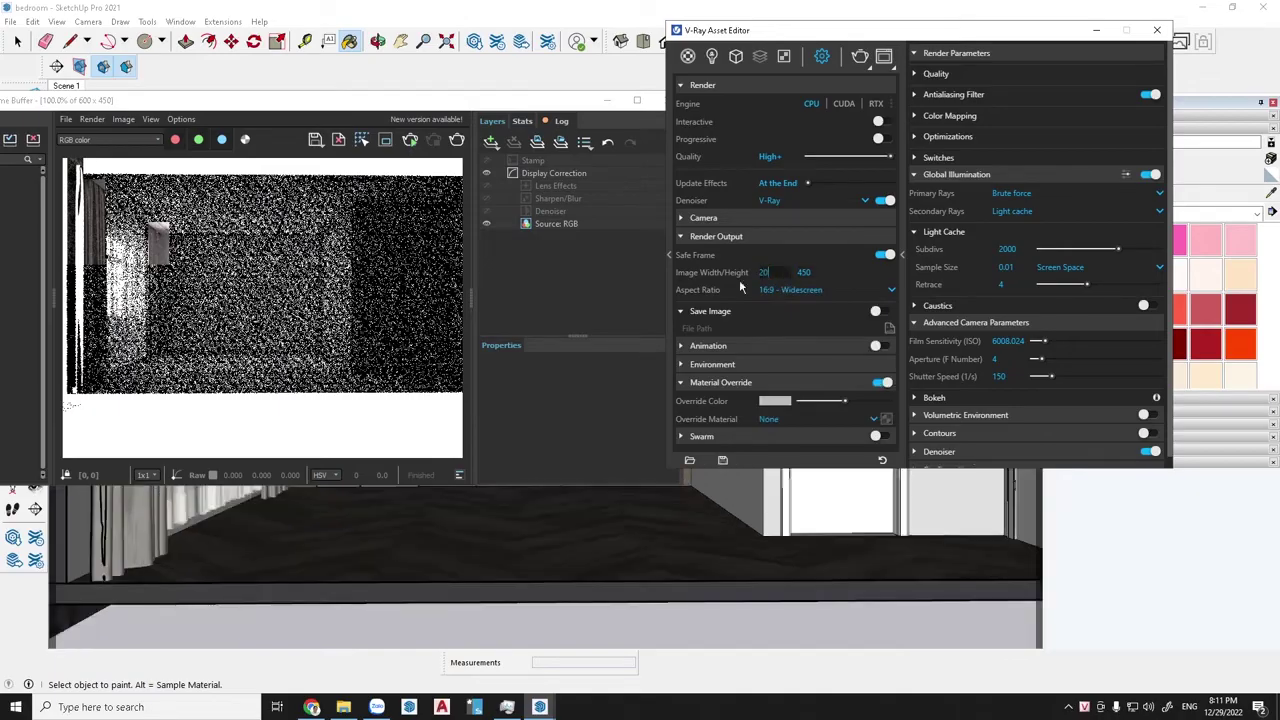
pyautogui.write('00')
pyautogui.press('Return')
# Step: Enable Progressive rendering at Low quality and set Image Width to 800
pyautogui.moveTo(889, 157); pyautogui.dragTo(882, 160)
pyautogui.click(882, 139)
pyautogui.moveTo(876, 156); pyautogui.dragTo(789, 157)
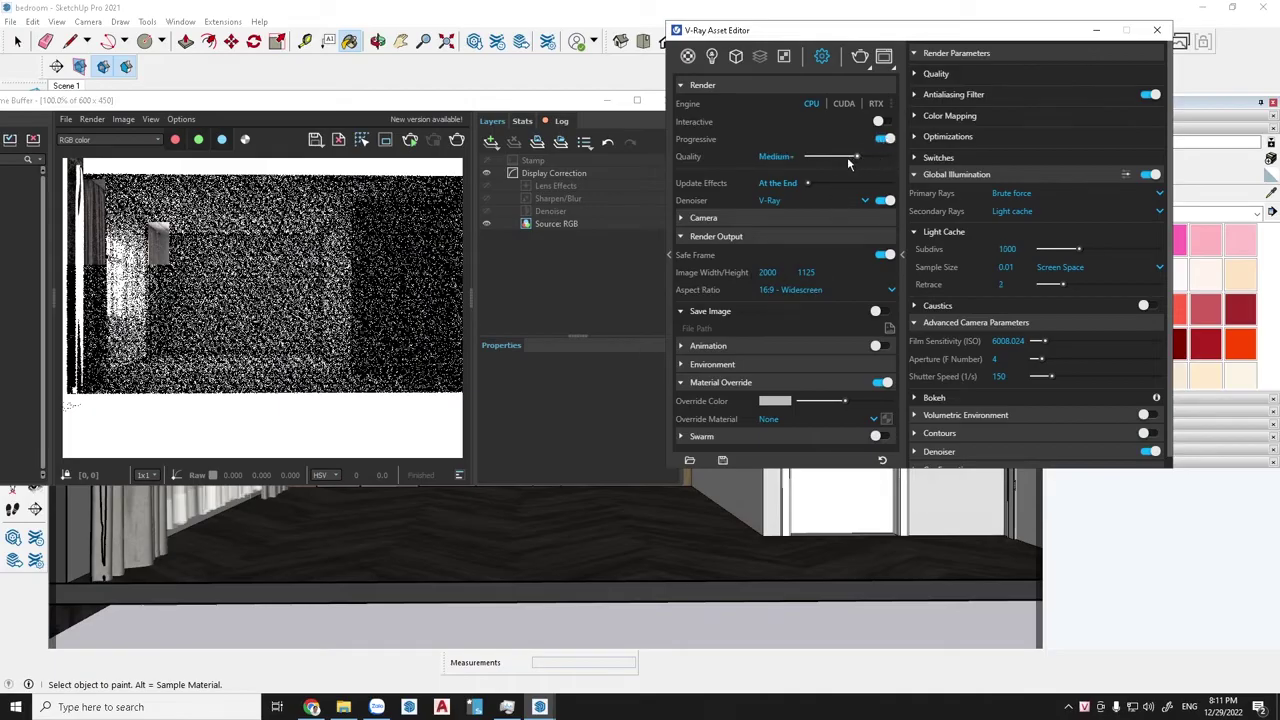
pyautogui.moveTo(777, 272); pyautogui.dragTo(725, 275)
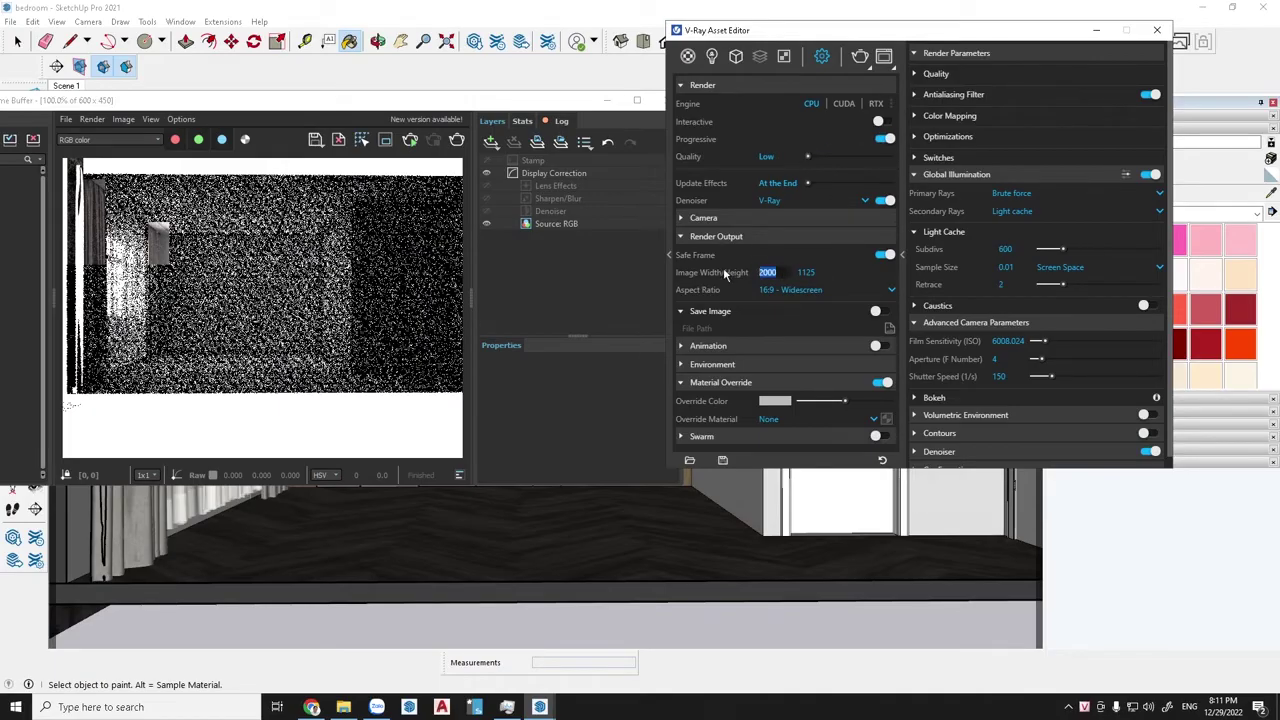
pyautogui.write('8000')
pyautogui.press('Return')
# Step: Start the progressive 800 × 450 render and arrange the Frame Buffer and Asset Editor side by side
pyautogui.moveTo(910, 30); pyautogui.dragTo(826, 30)
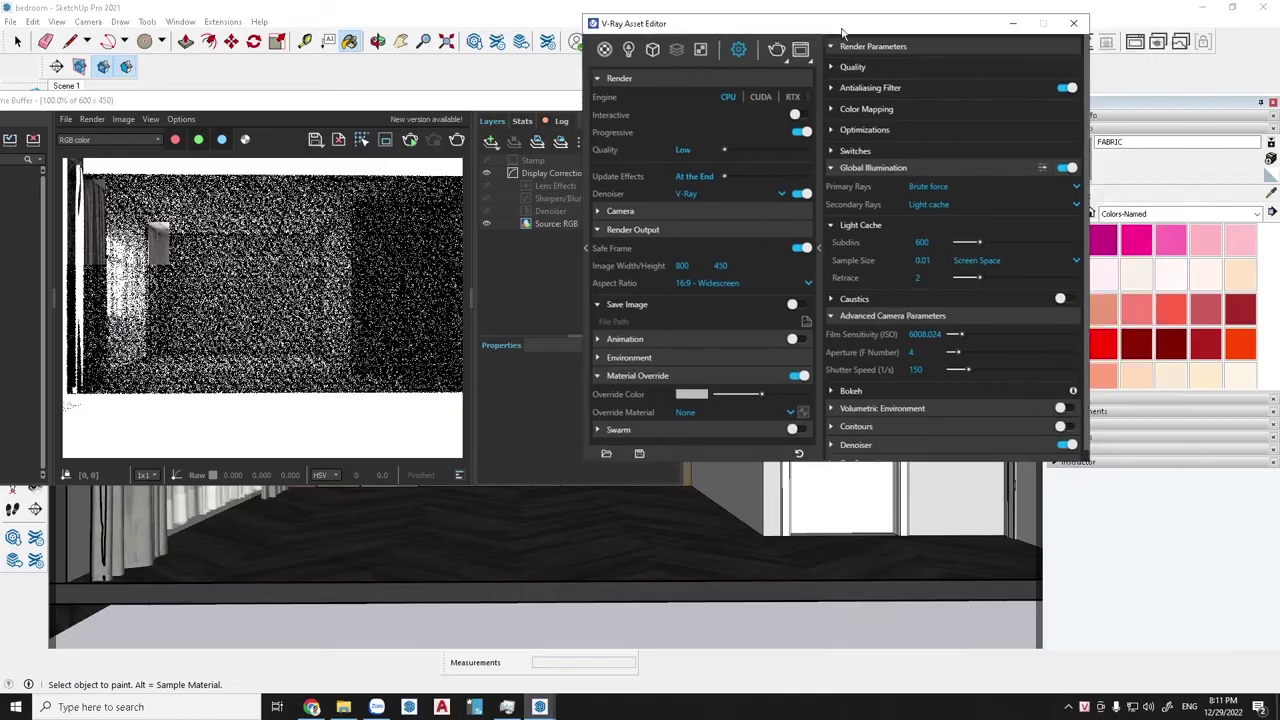
pyautogui.click(405, 358)
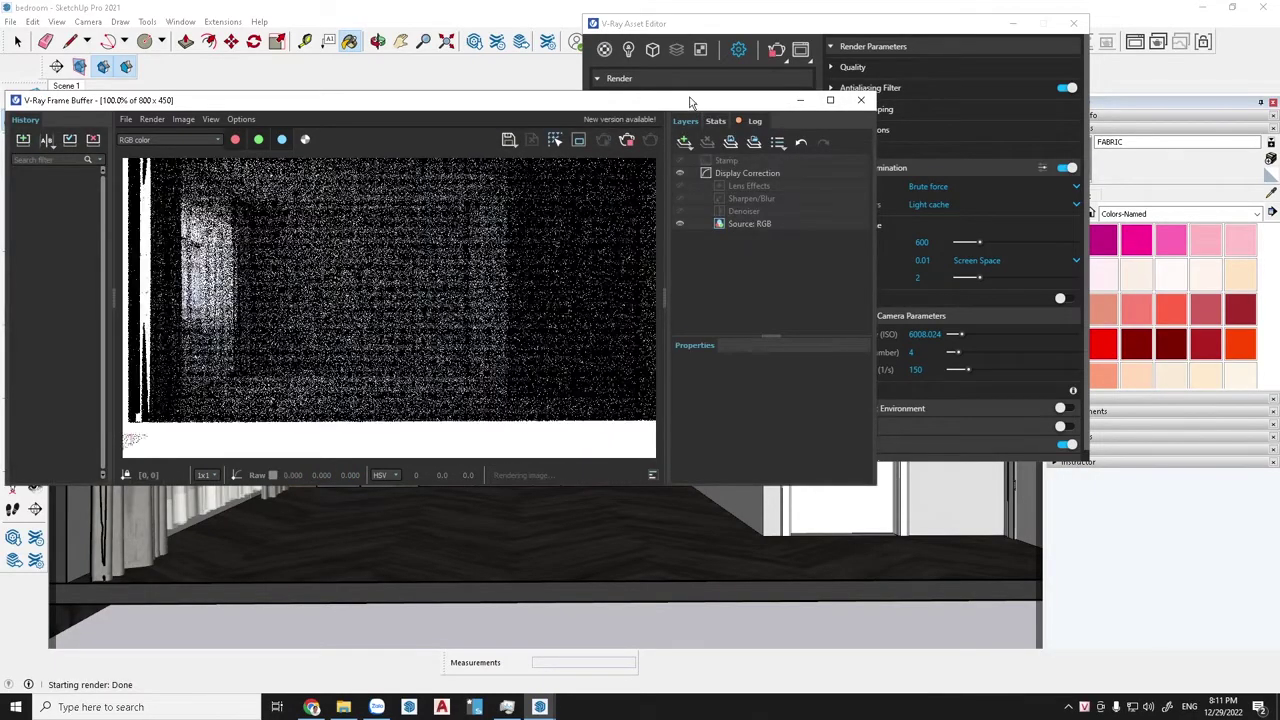
pyautogui.moveTo(689, 101); pyautogui.dragTo(593, 128)
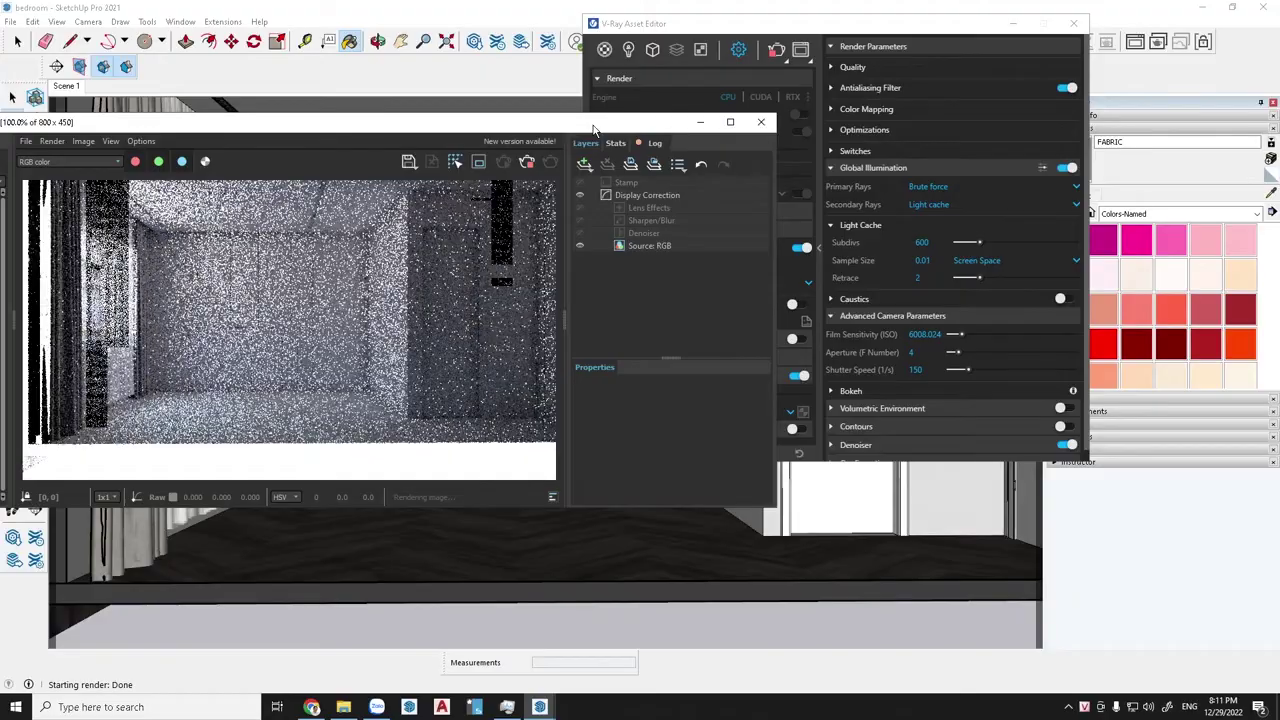
pyautogui.click(862, 30)
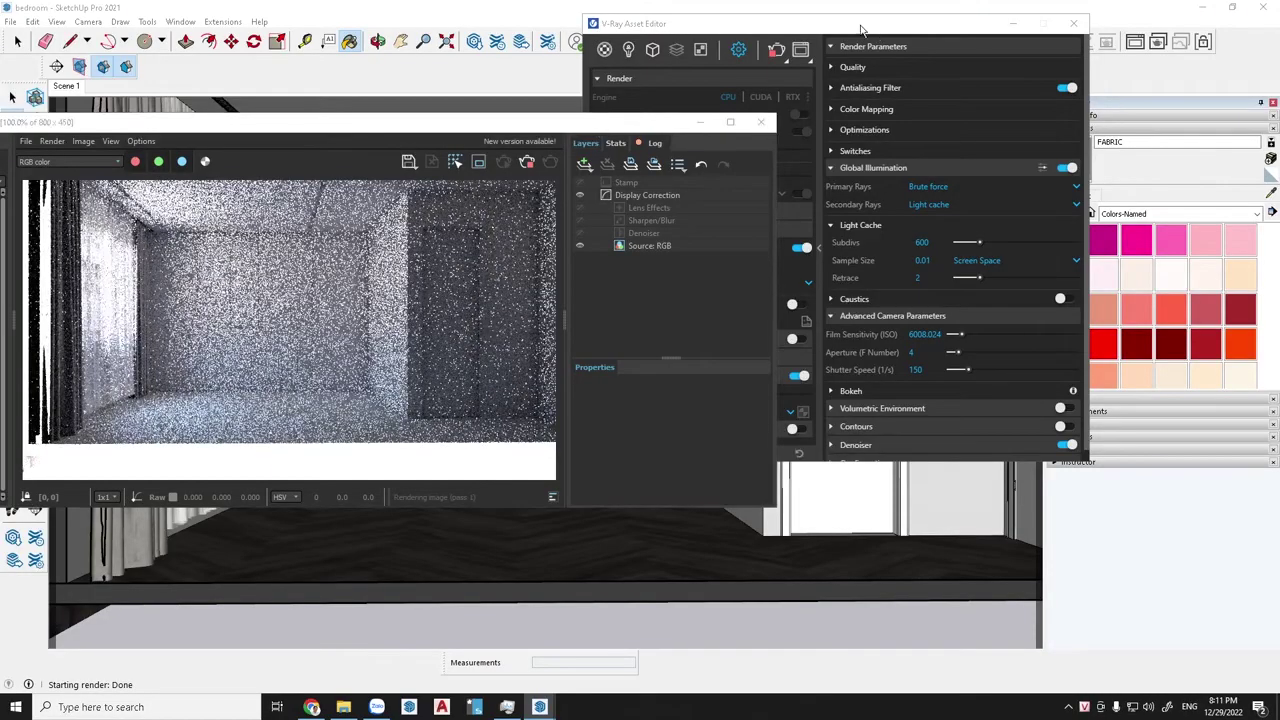
pyautogui.moveTo(862, 30); pyautogui.dragTo(912, 29)
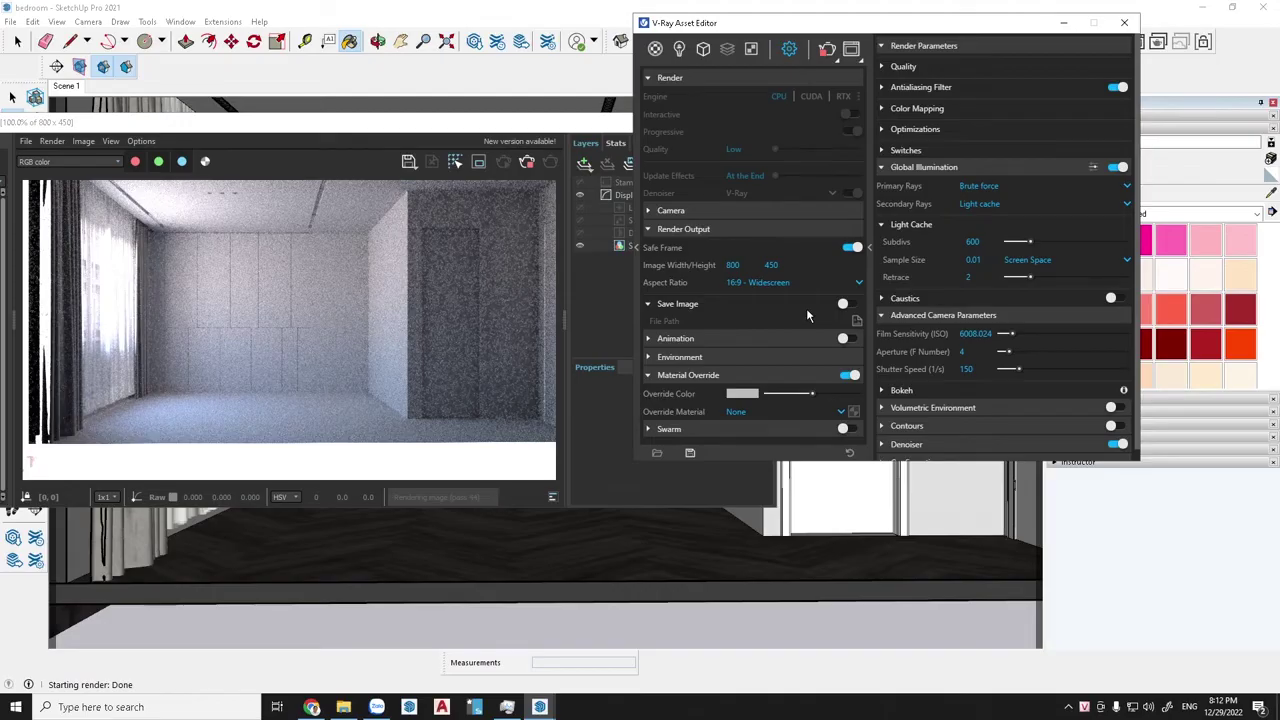
pyautogui.click(622, 162)
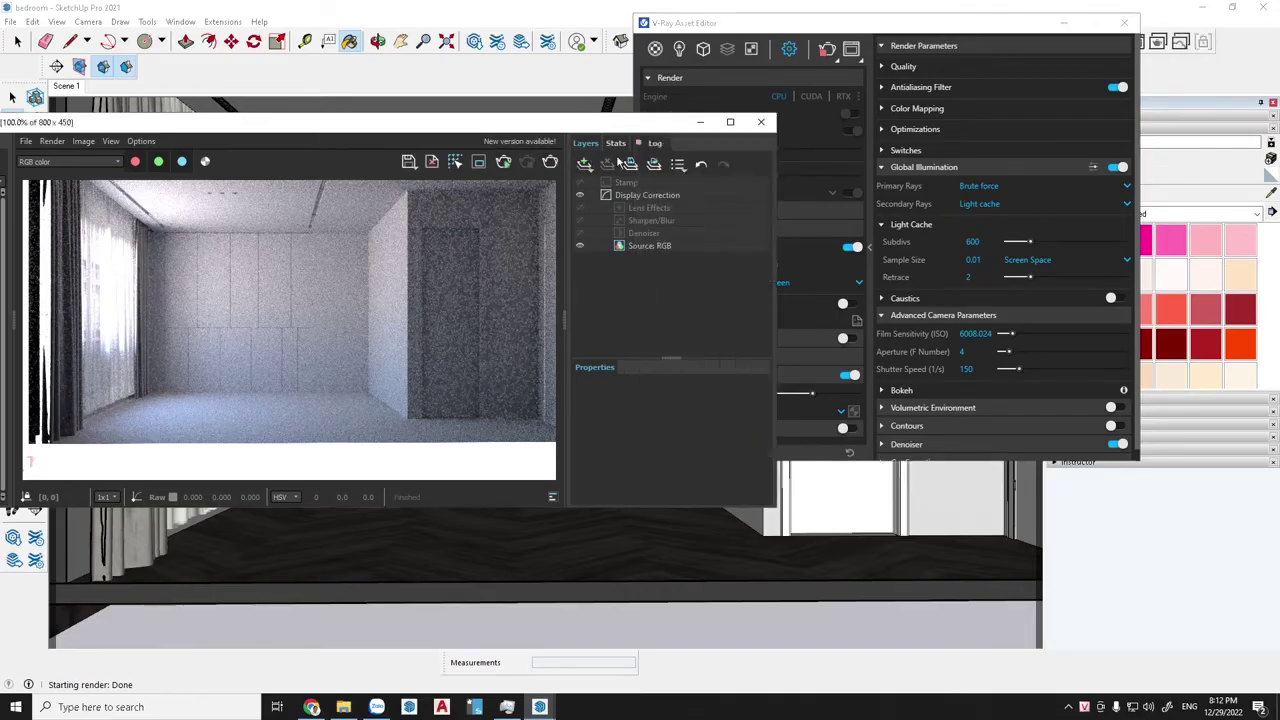
pyautogui.click(1006, 31)
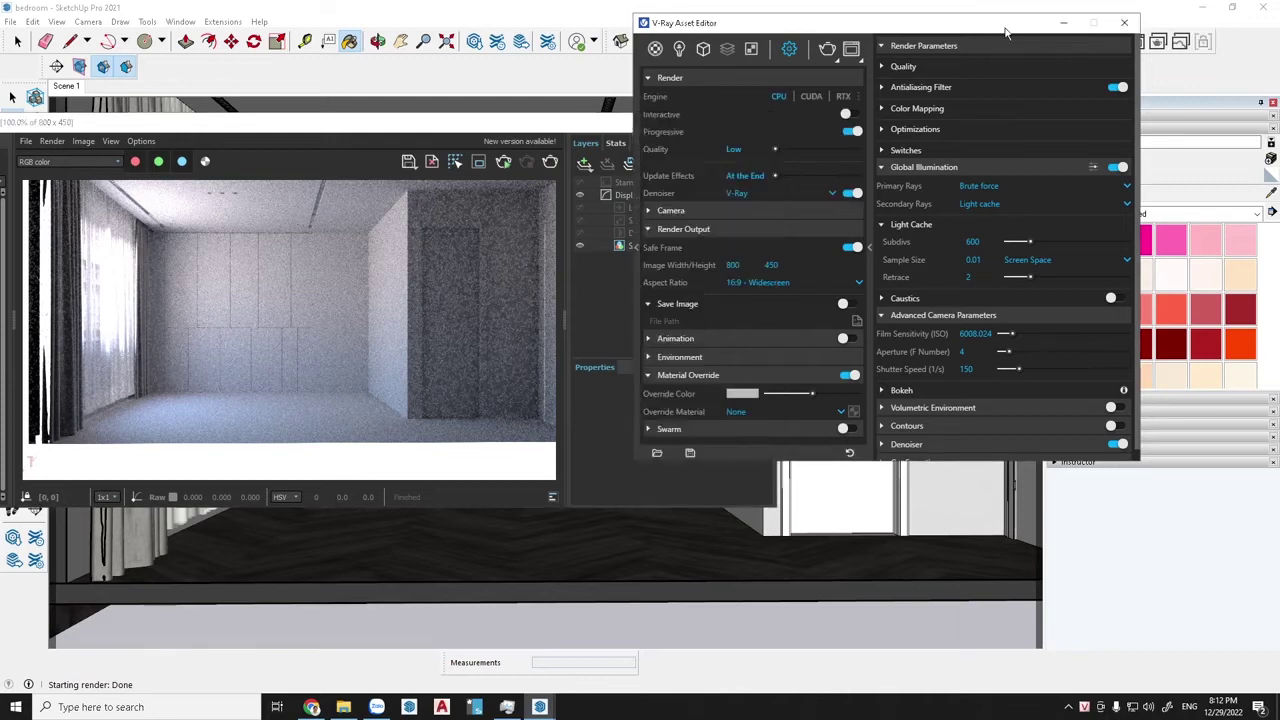
pyautogui.moveTo(1006, 31); pyautogui.dragTo(1052, 24)
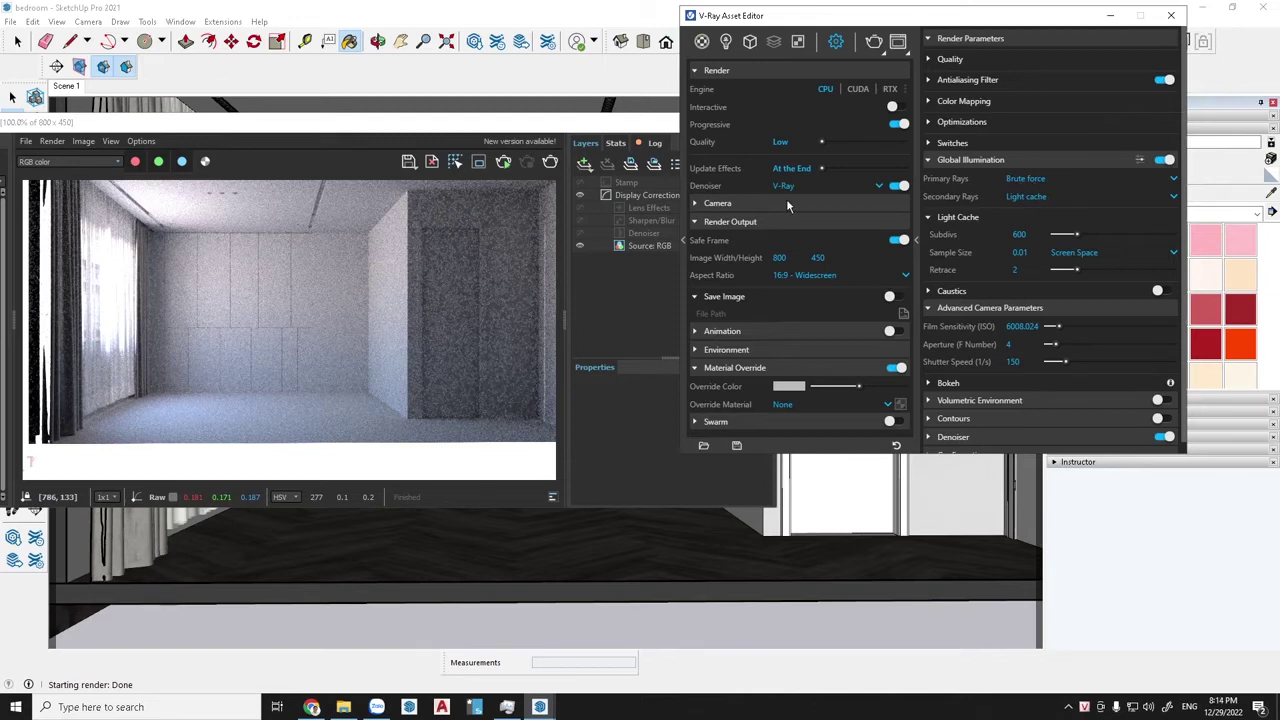
# Step: Turn off the denoiser, review the primary rays engines, and collapse Advanced Camera Parameters
pyautogui.click(899, 186)
pyautogui.click(1174, 180)
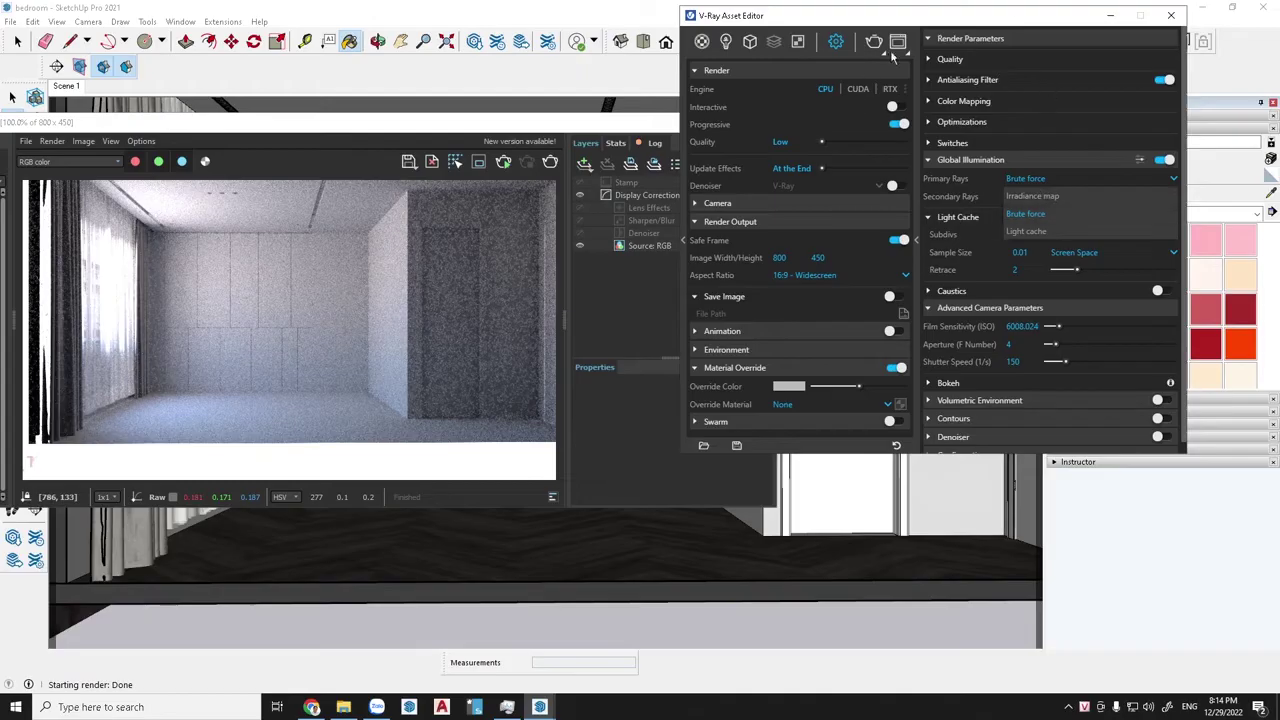
pyautogui.scroll(-3, 1024, 36)
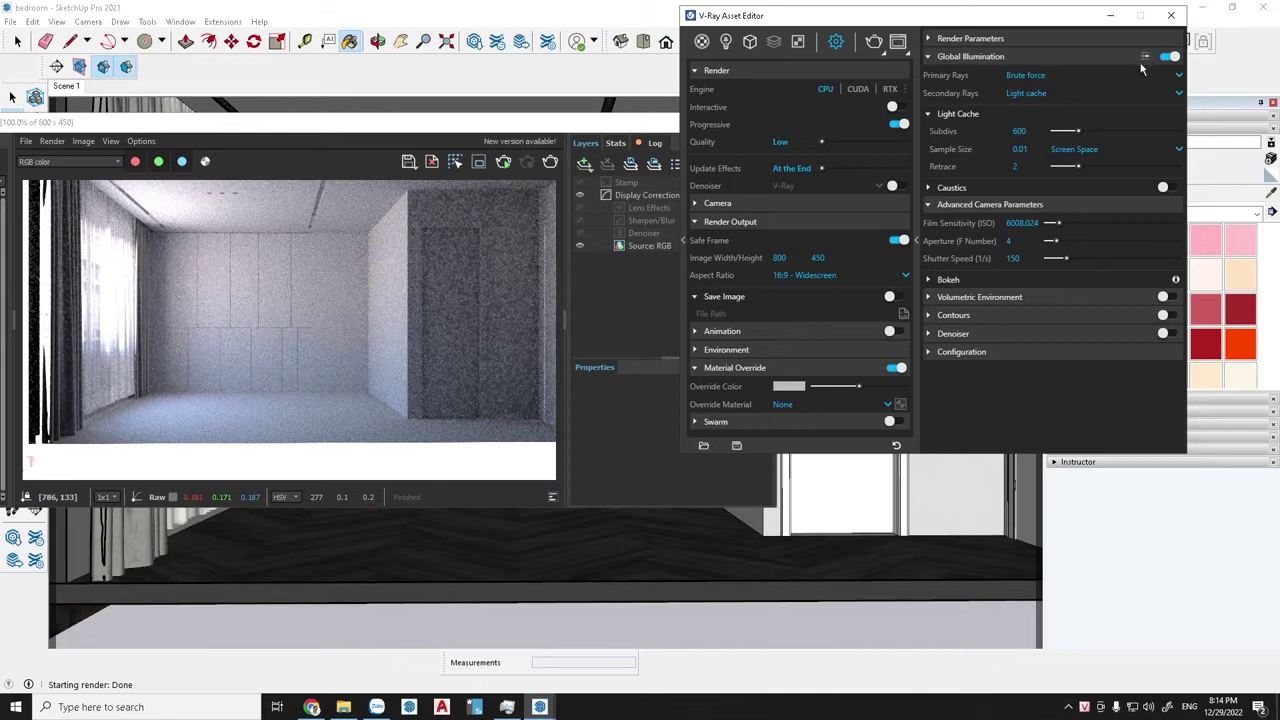
pyautogui.click(933, 206)
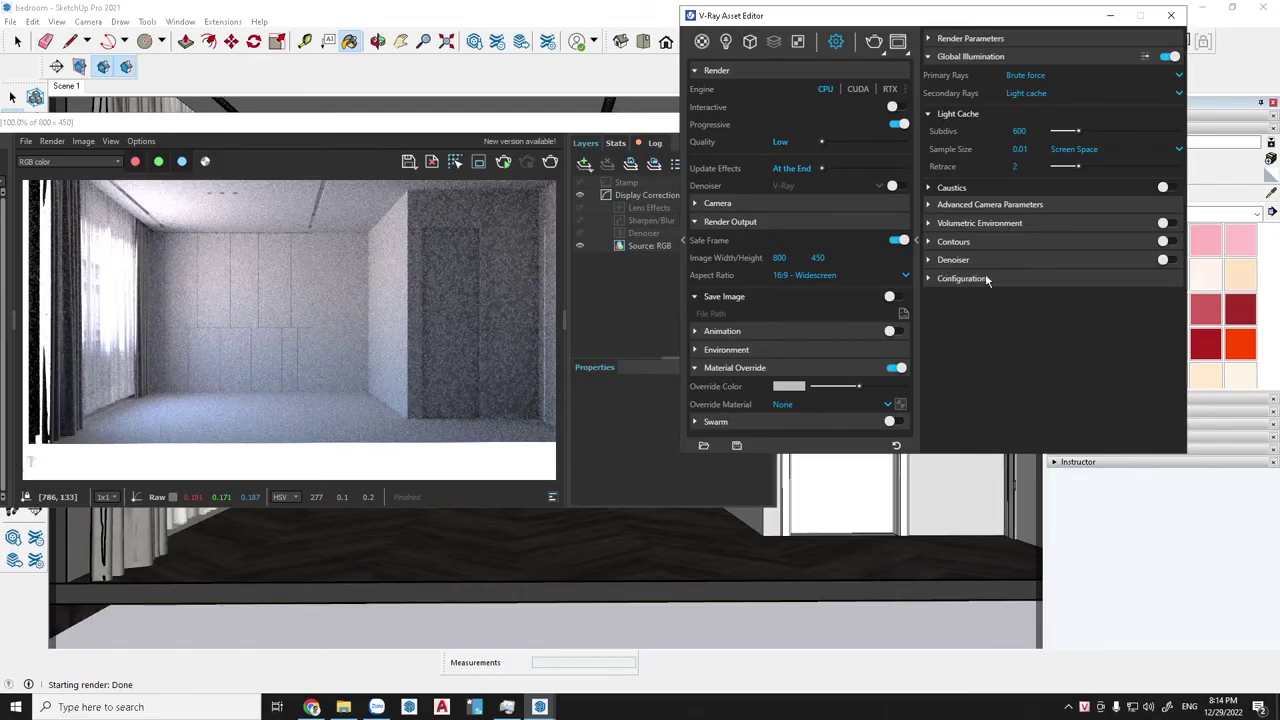
# Step: Show the advanced Global Illumination options, briefly checking Disk Caching
pyautogui.click(1145, 57)
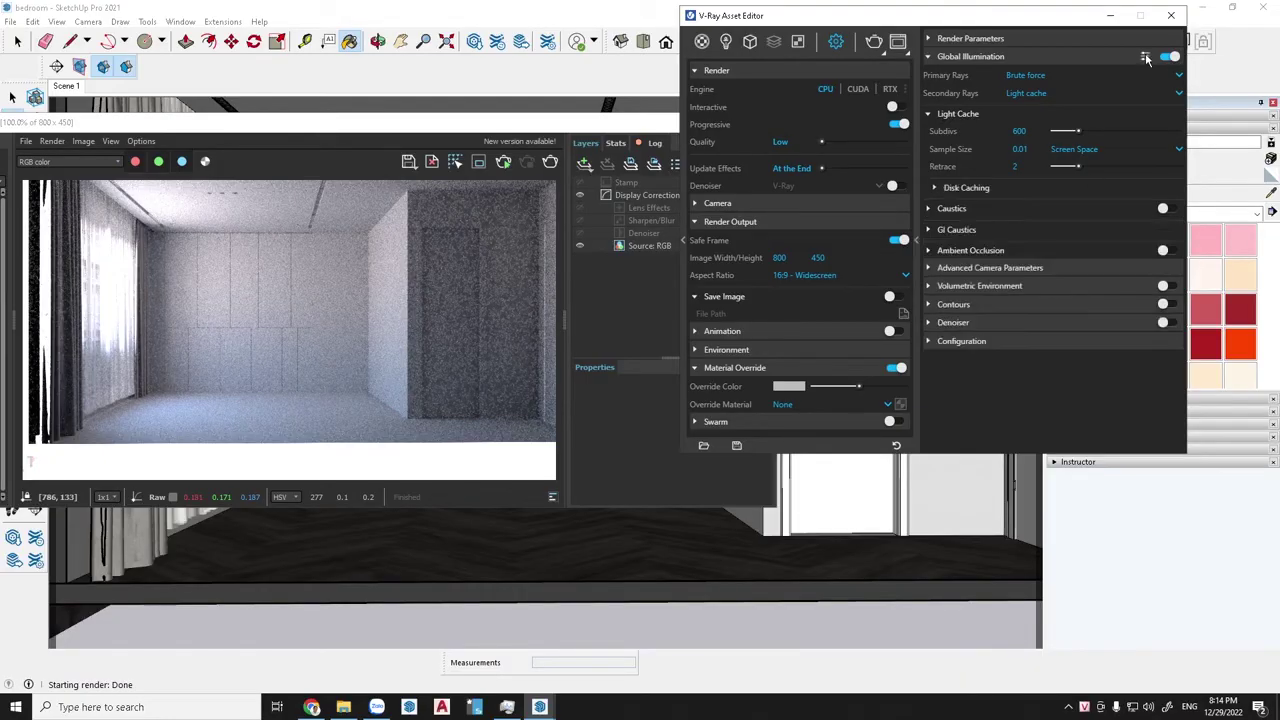
pyautogui.click(960, 190)
pyautogui.click(937, 189)
# Step: Enable Ambient Occlusion with radius 10 and amount 1.8 and render a preview
pyautogui.click(929, 251)
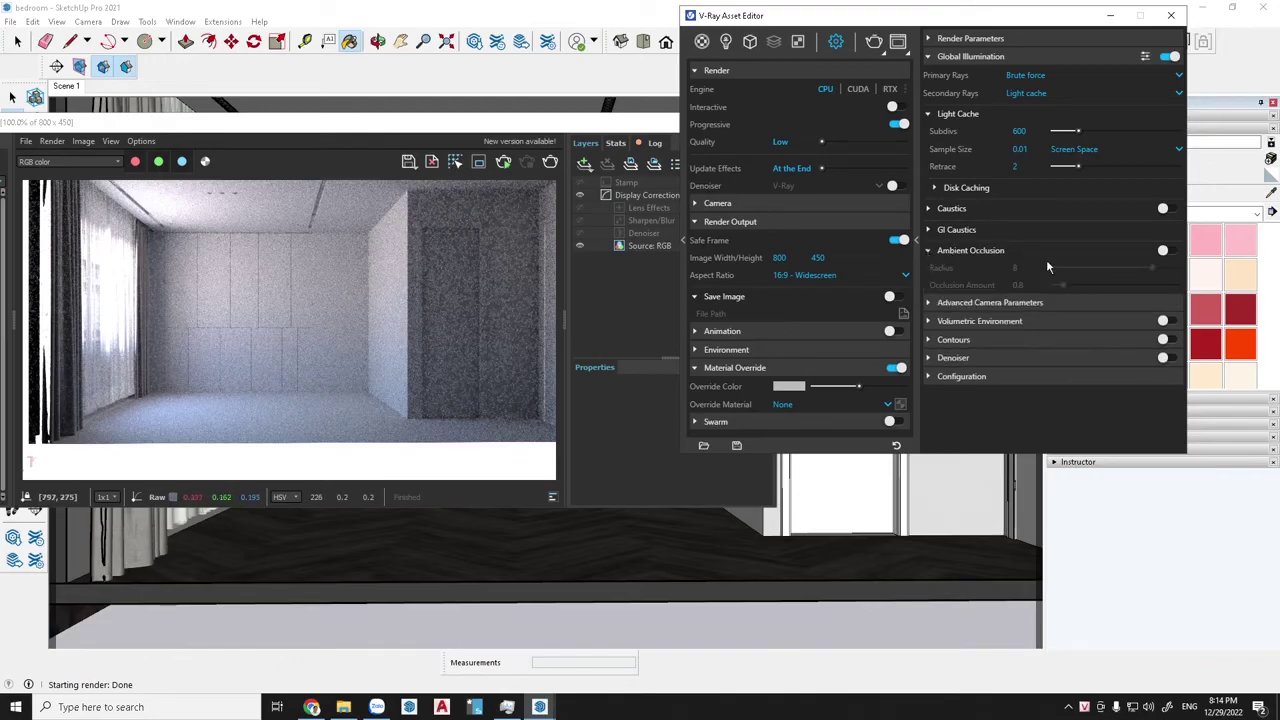
pyautogui.click(1164, 251)
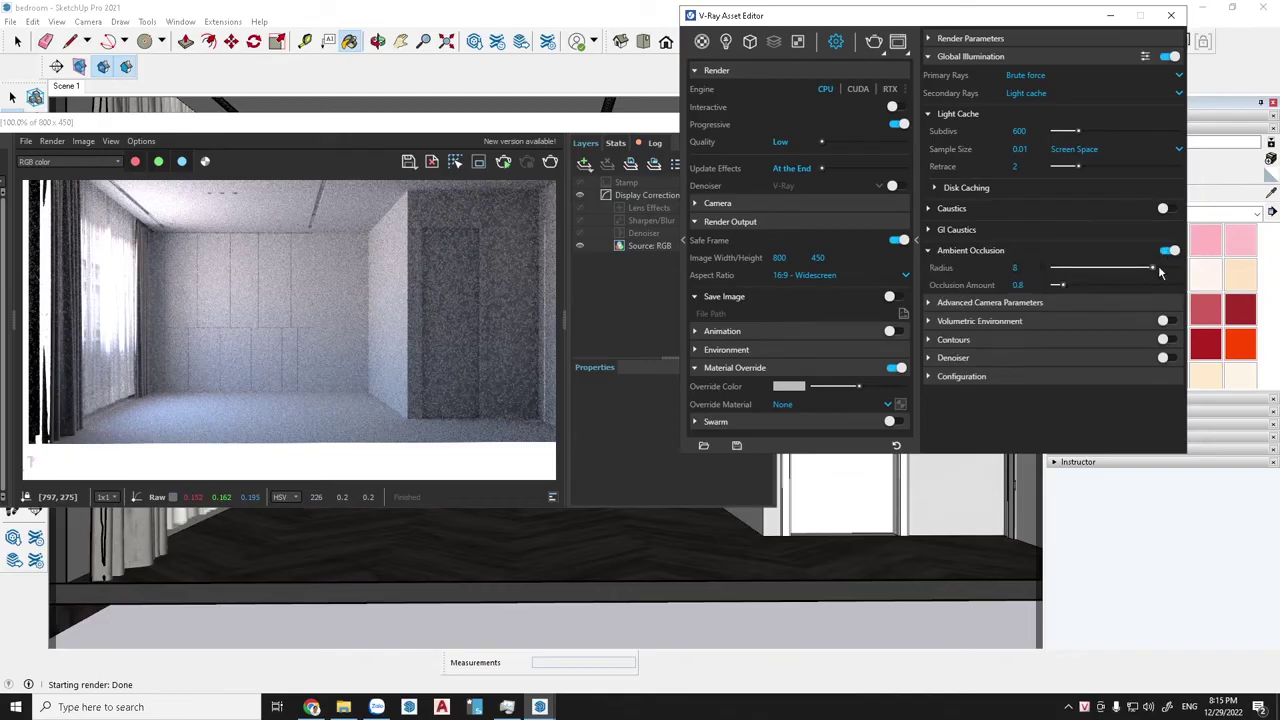
pyautogui.moveTo(1153, 268); pyautogui.dragTo(1181, 271)
pyautogui.moveTo(1062, 287); pyautogui.dragTo(1077, 289)
pyautogui.click(550, 163)
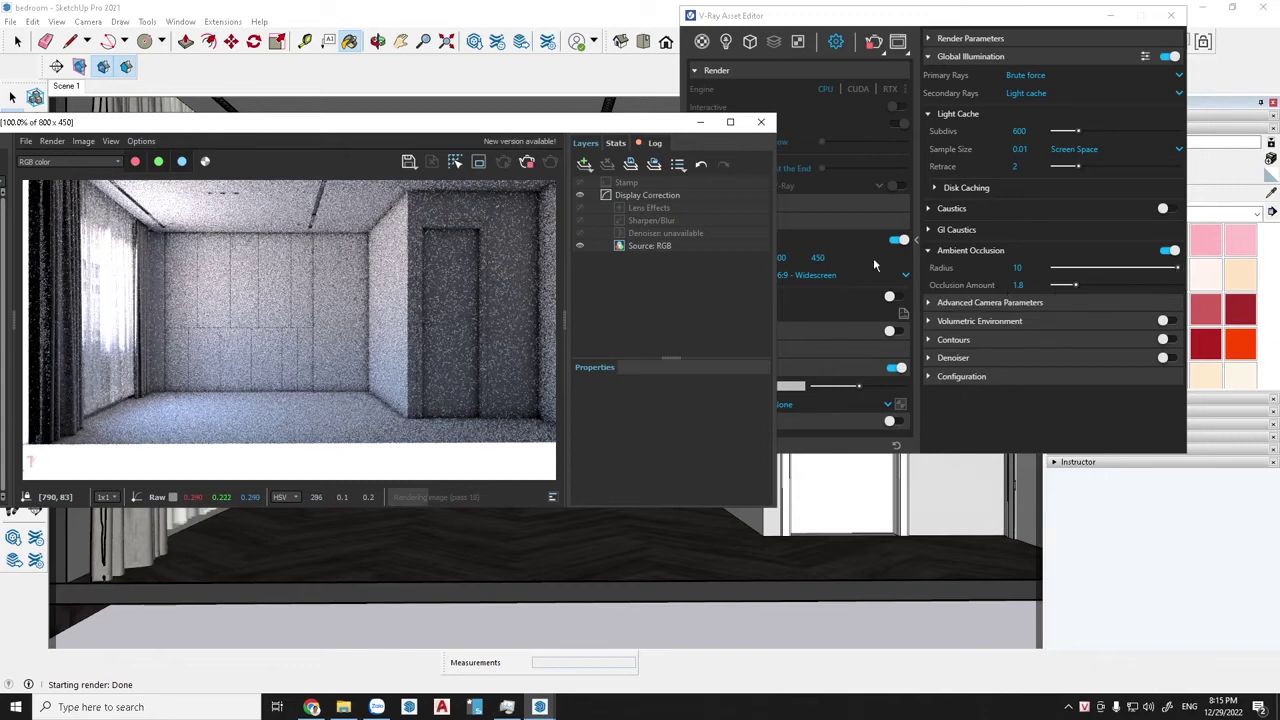
# Step: Stop the render and change Ambient Occlusion to radius 8 and amount 0.8
pyautogui.click(530, 163)
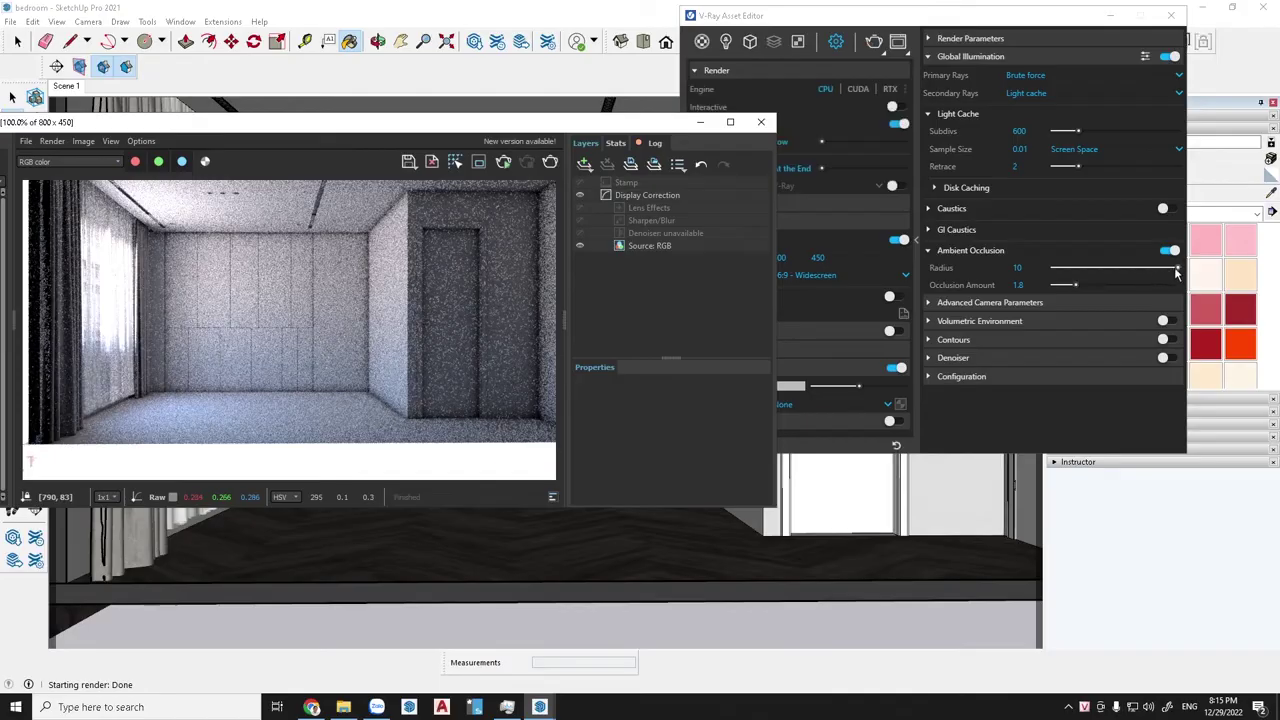
pyautogui.moveTo(1178, 272); pyautogui.dragTo(1118, 272)
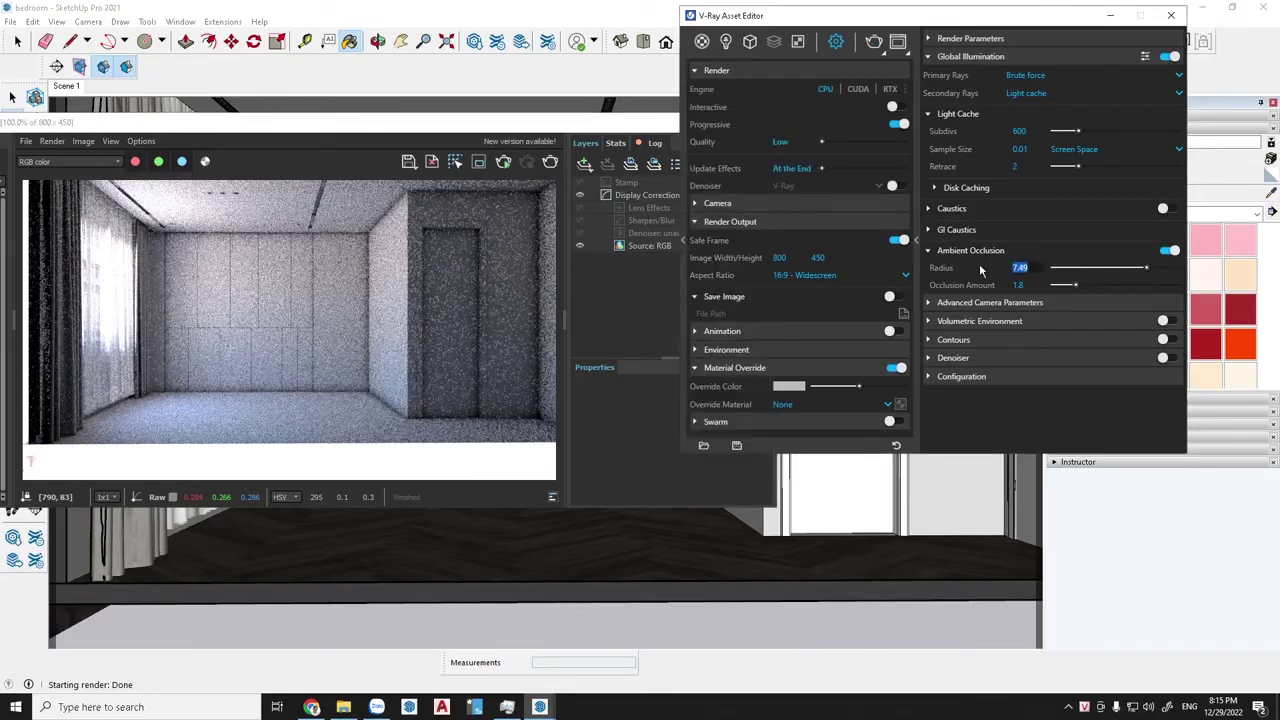
pyautogui.write('8')
pyautogui.press('Return')
pyautogui.click(1018, 285)
pyautogui.write('1')
pyautogui.press('Return')
# Step: Re-render to compare the new occlusion, stop it, and expand the Contours rollout
pyautogui.click(873, 42)
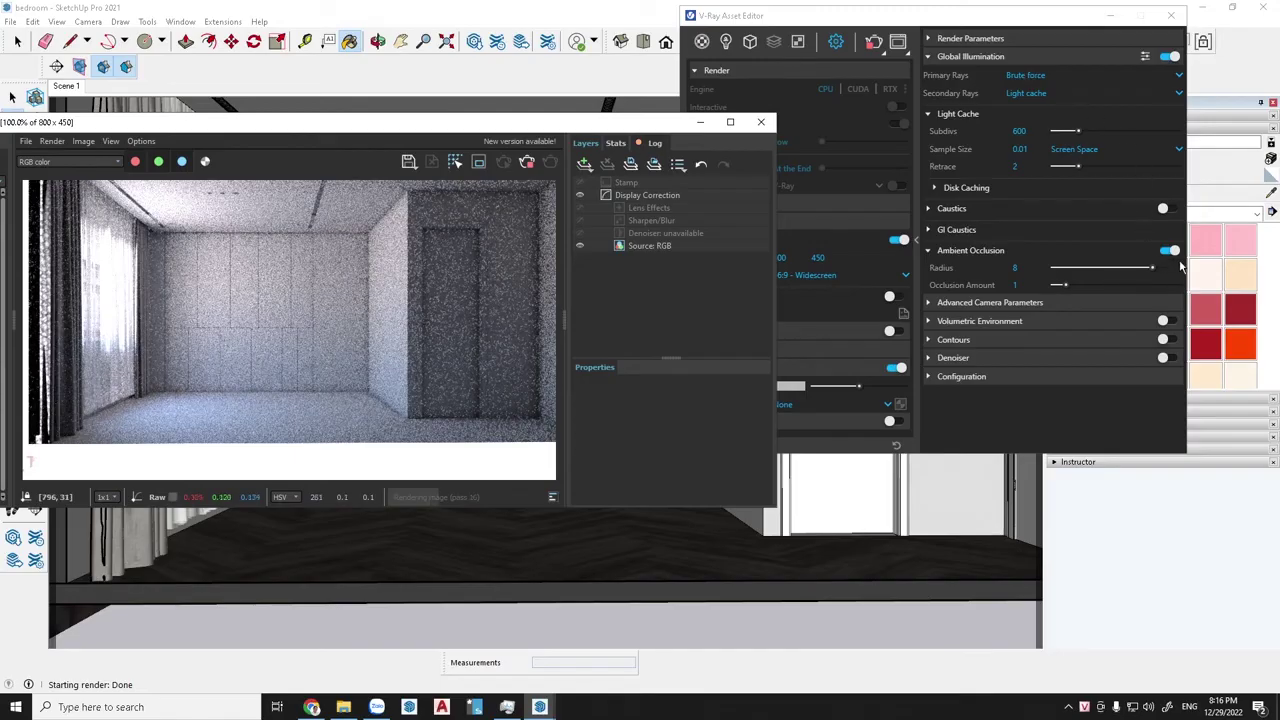
pyautogui.click(527, 163)
pyautogui.click(1014, 286)
pyautogui.write('0.8')
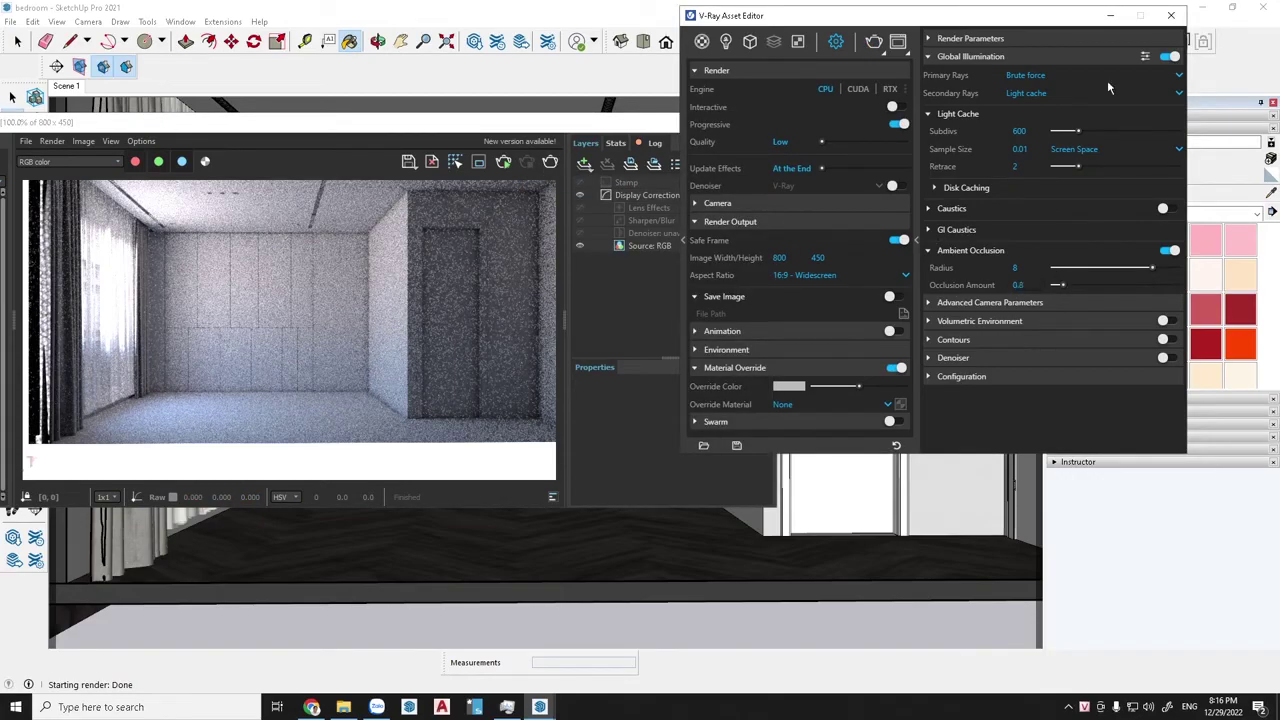
pyautogui.click(944, 340)
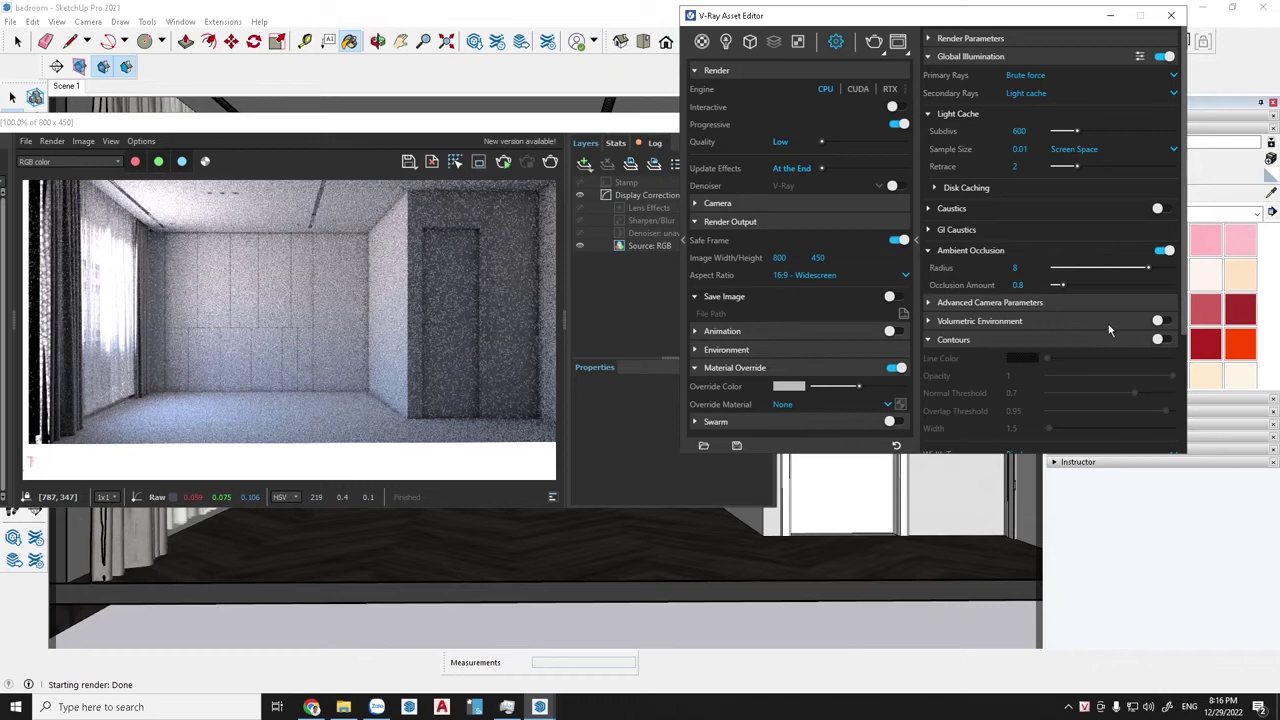
# Step: Turn Contours on and test-render the room with contour lines
pyautogui.click(1160, 341)
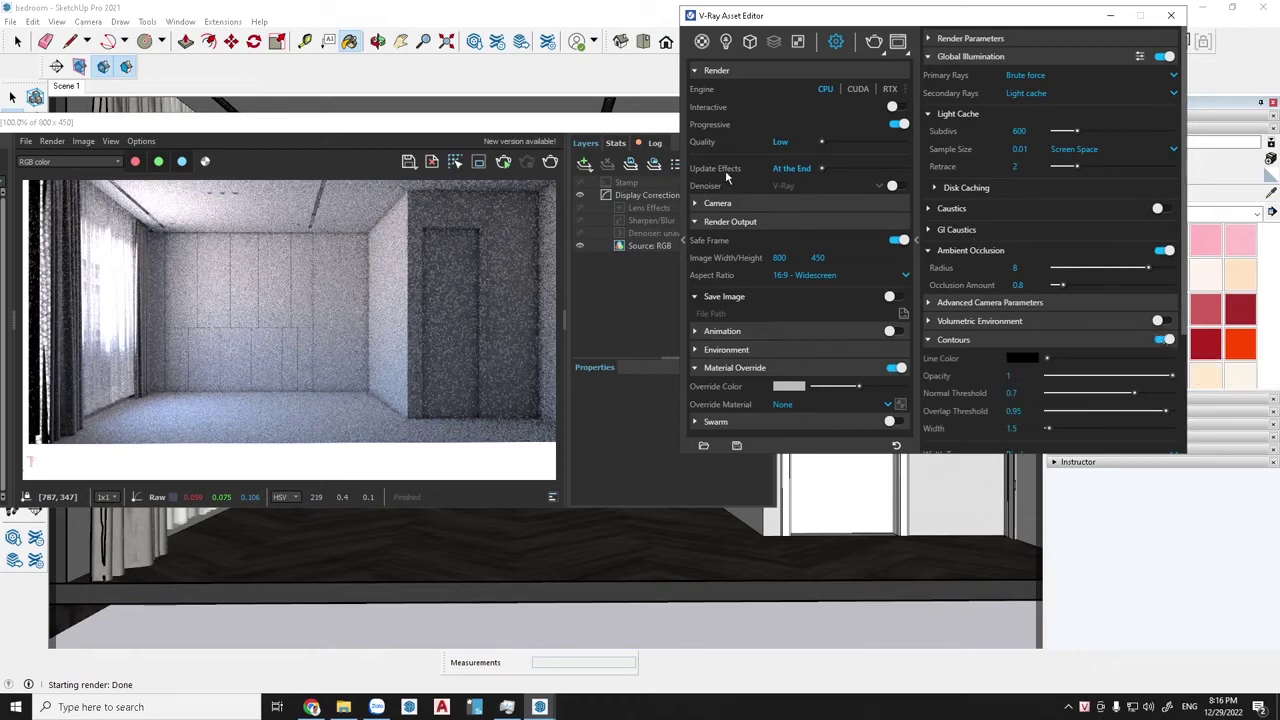
pyautogui.click(873, 42)
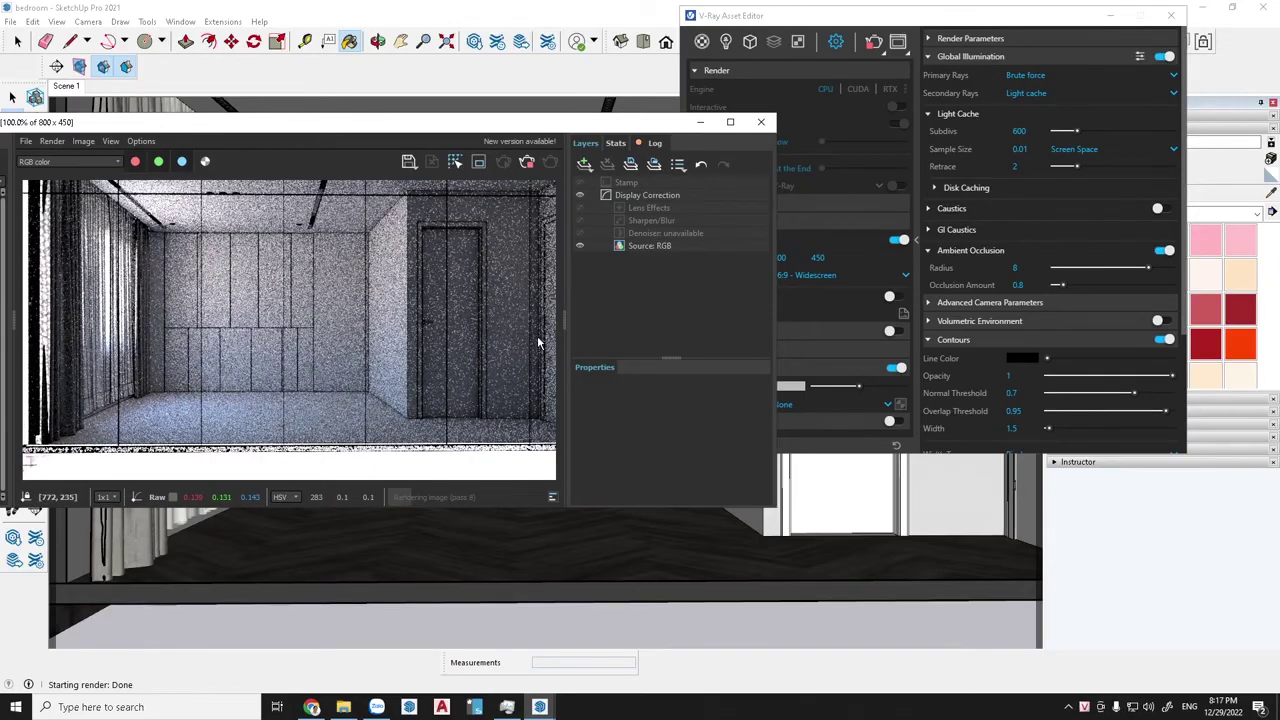
pyautogui.click(527, 165)
# Step: Close the Frame Buffer and switch Contours back off
pyautogui.moveTo(635, 126); pyautogui.dragTo(518, 135)
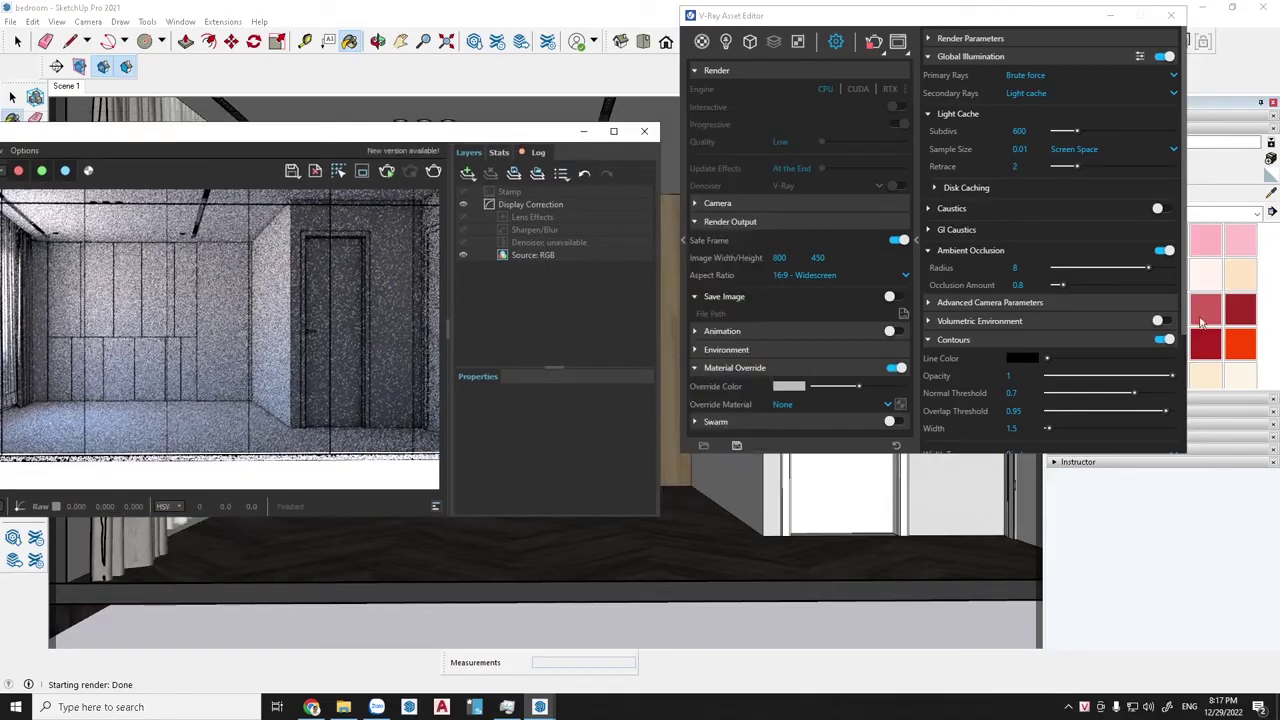
pyautogui.moveTo(1185, 318); pyautogui.dragTo(1193, 427)
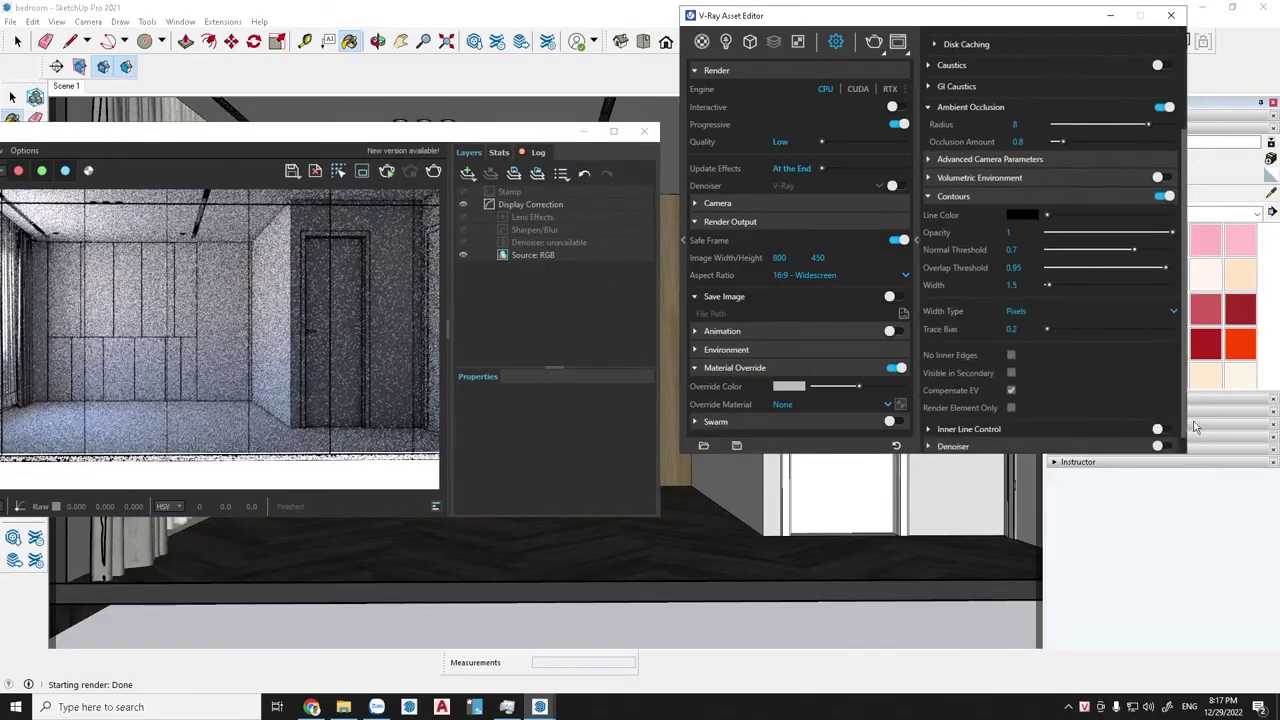
pyautogui.scroll(3, 1087, 287)
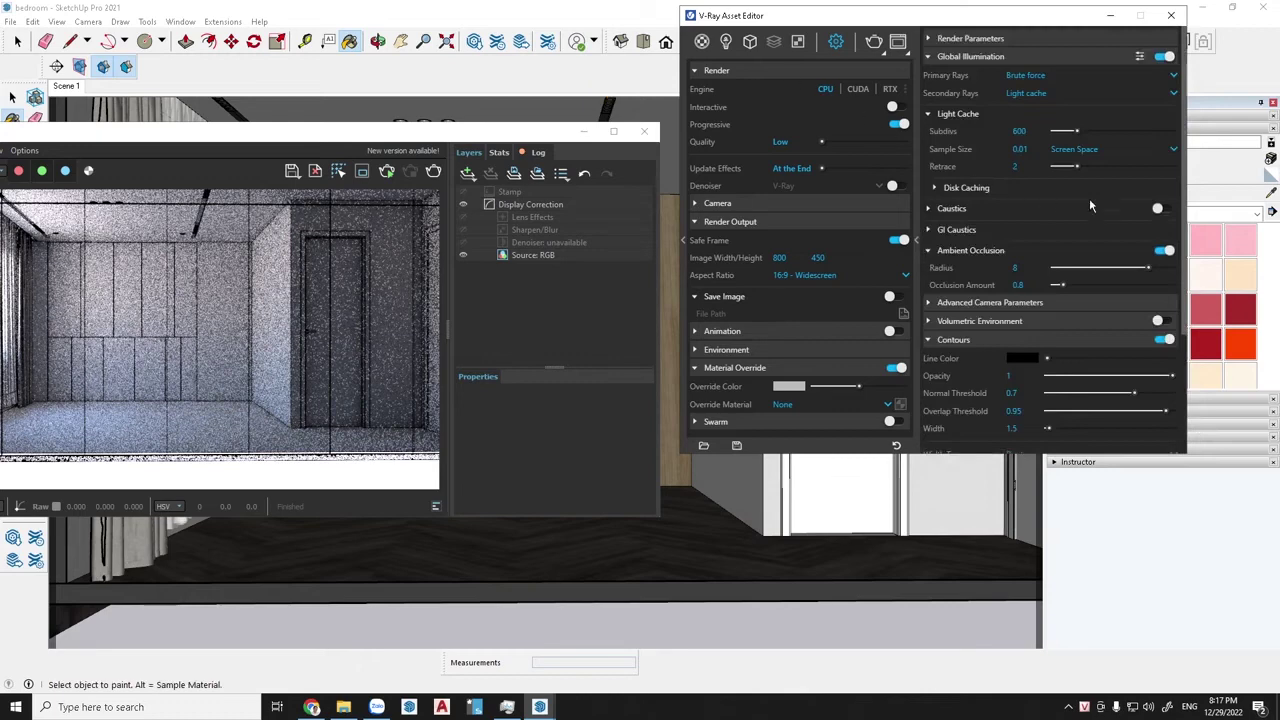
pyautogui.moveTo(1185, 327); pyautogui.dragTo(1193, 374)
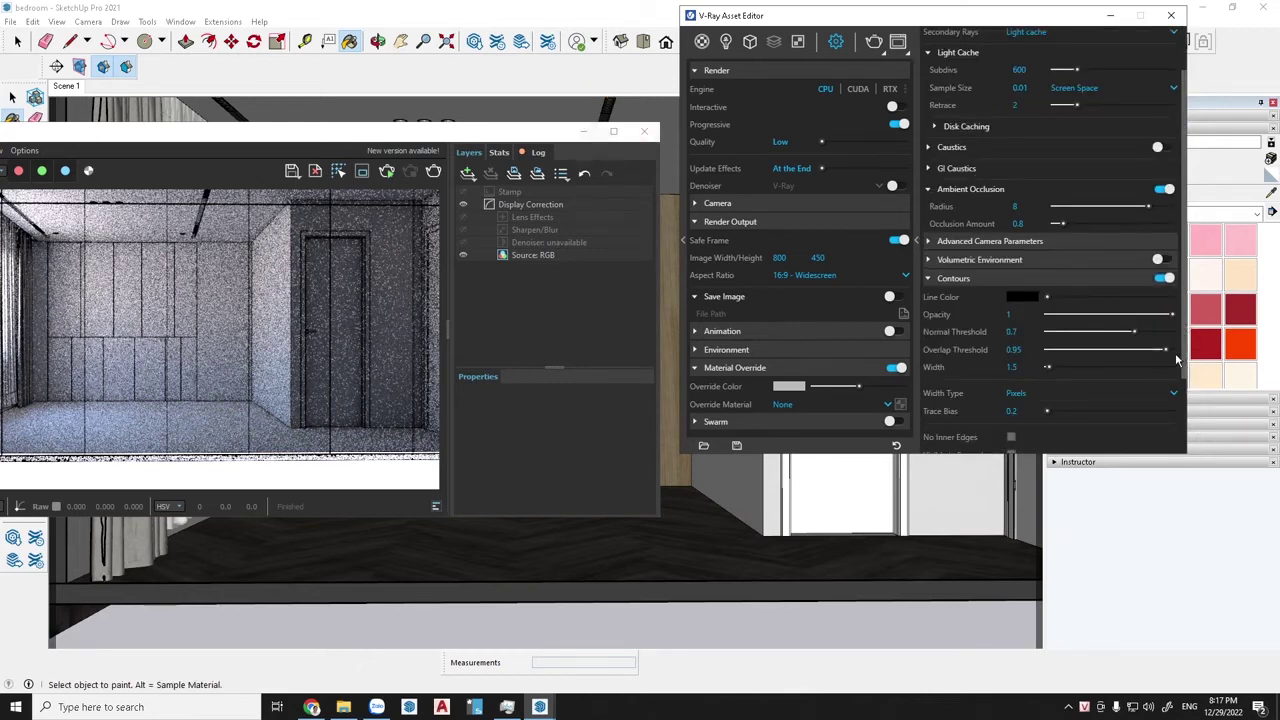
pyautogui.moveTo(1185, 368); pyautogui.dragTo(1193, 284)
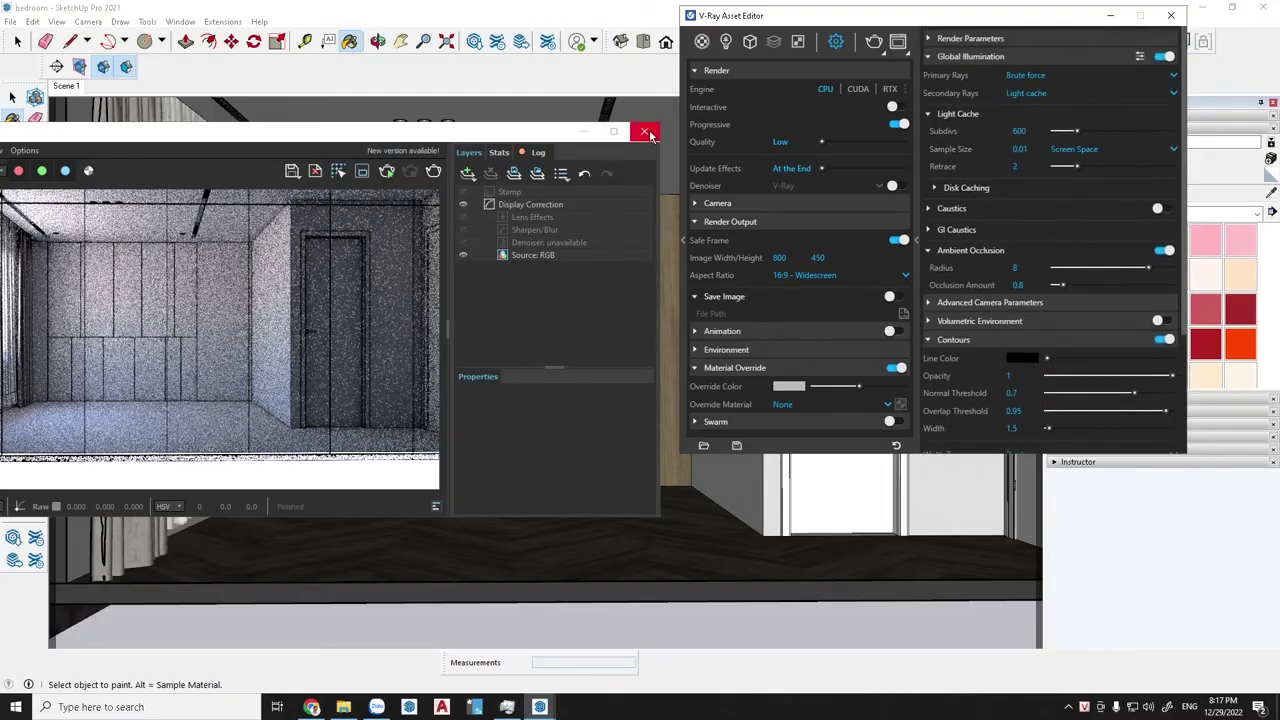
pyautogui.click(648, 133)
pyautogui.click(1162, 340)
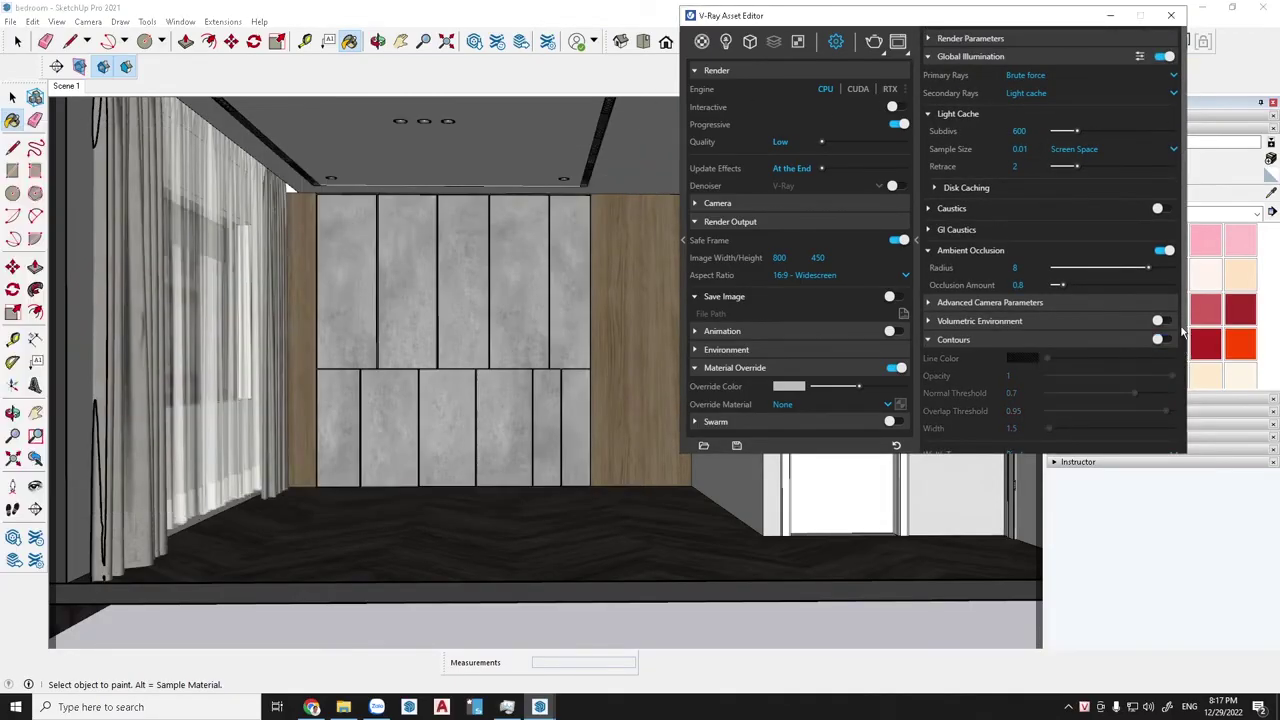
# Step: Switch Primary Rays to Irradiance map, showing rate -3, subdivs 30 and interpolation 20
pyautogui.moveTo(1183, 333)
pyautogui.mouseDown()
pyautogui.moveTo(1196, 425)
pyautogui.moveTo(1195, 265)
pyautogui.mouseUp()
pyautogui.click(1174, 80)
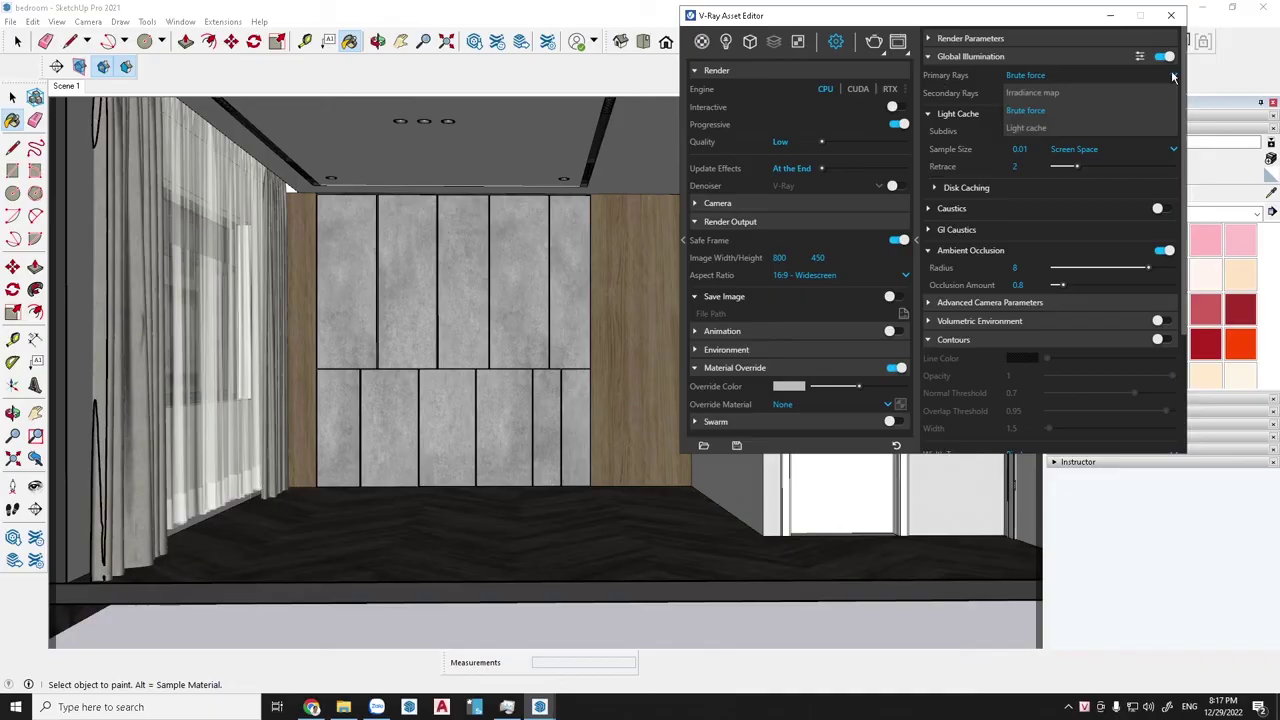
pyautogui.click(1038, 93)
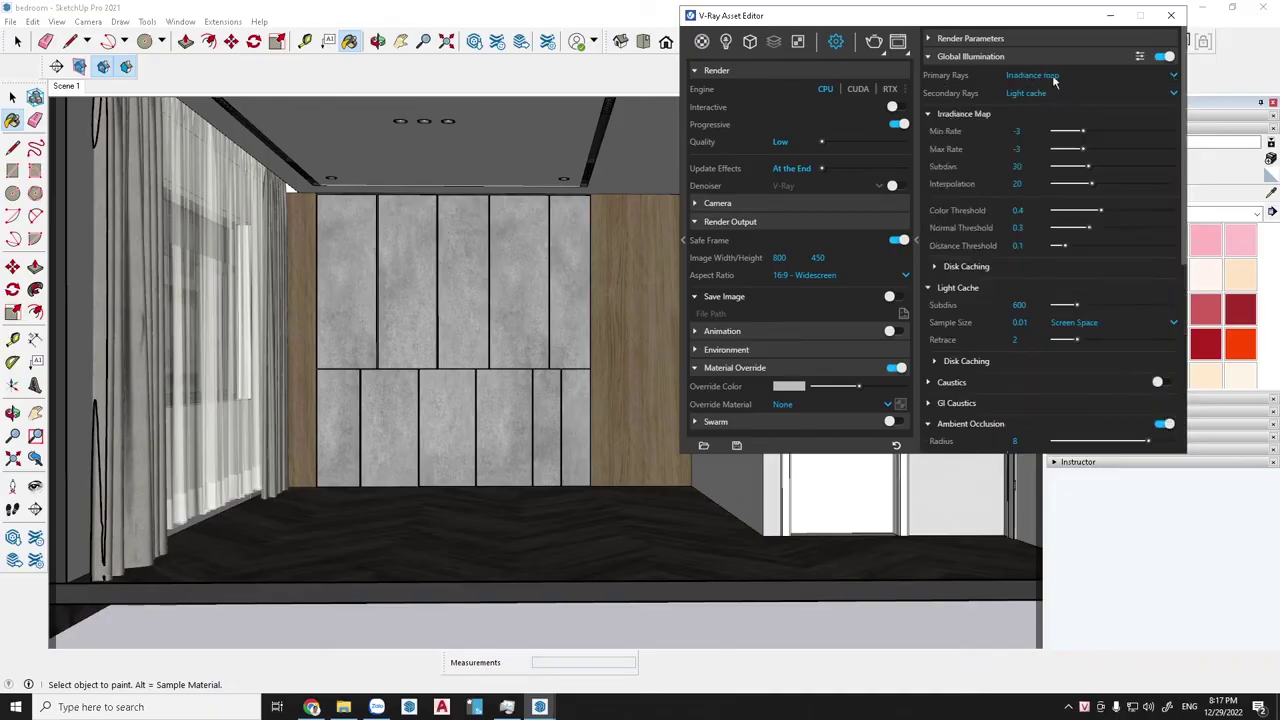
pyautogui.click(773, 42)
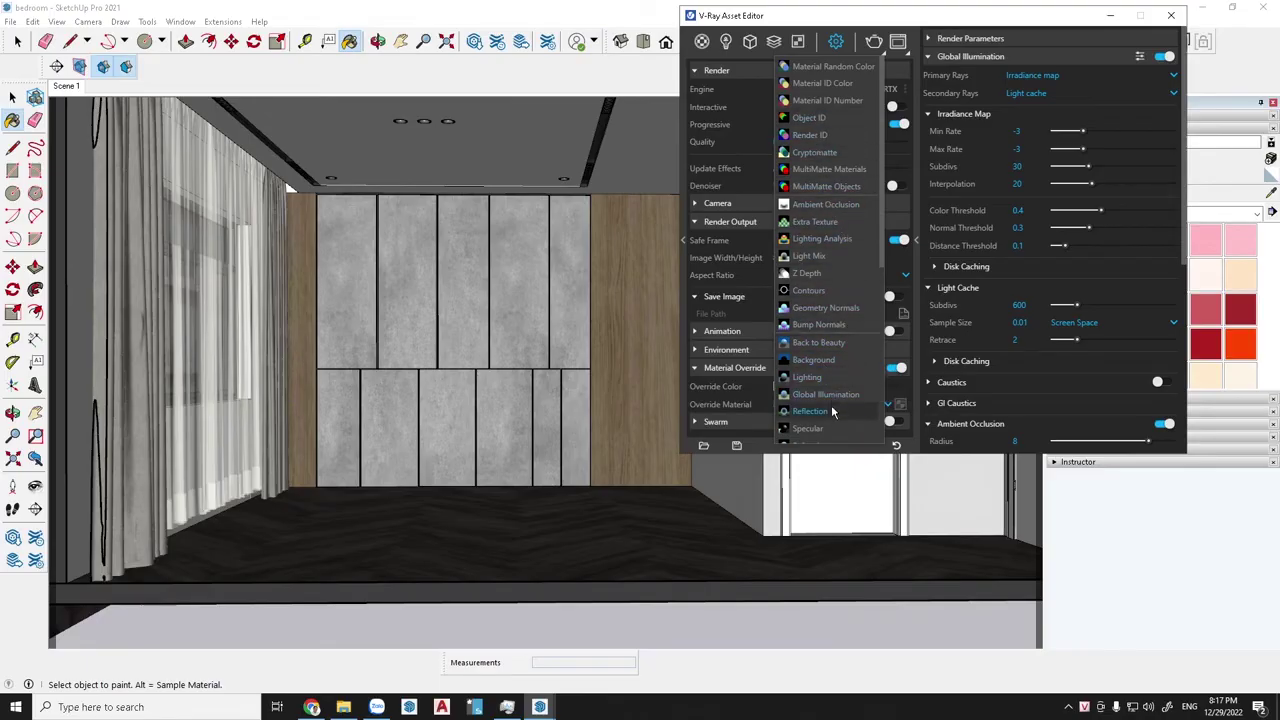
# Step: Scroll down and back up through the Render Elements dropdown list
pyautogui.scroll(-3, 838, 420)
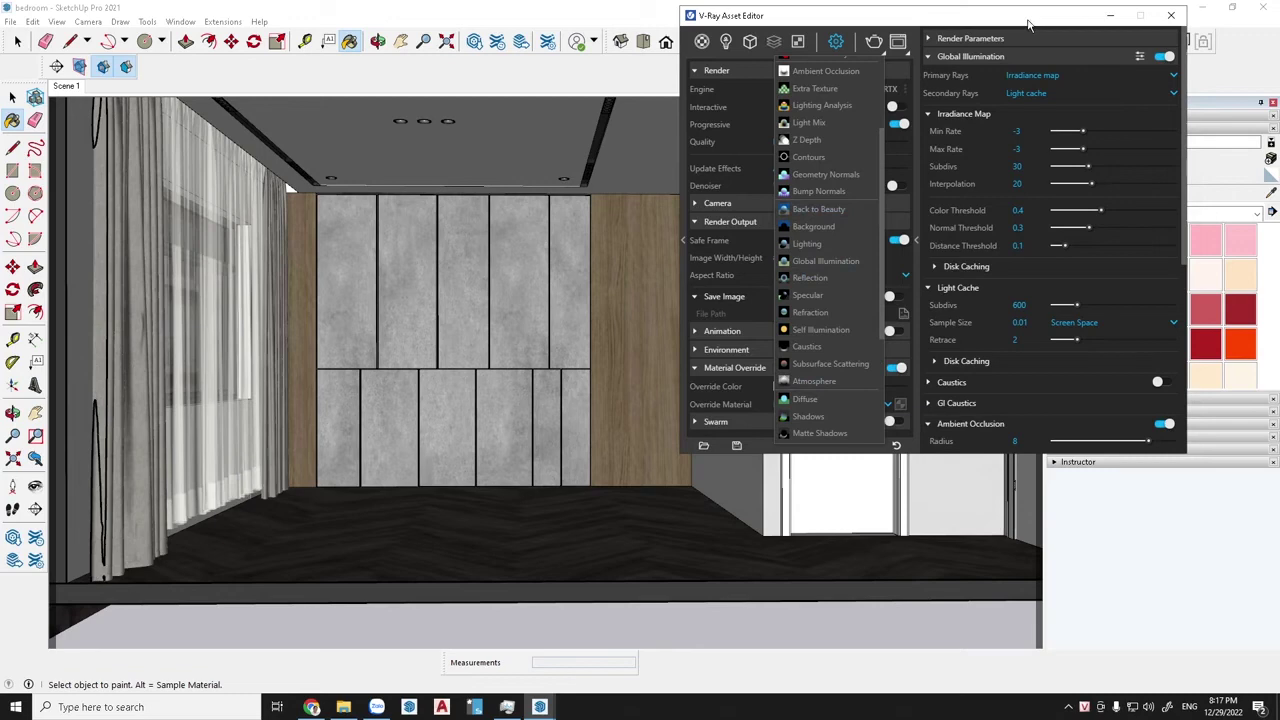
pyautogui.scroll(2, 844, 156)
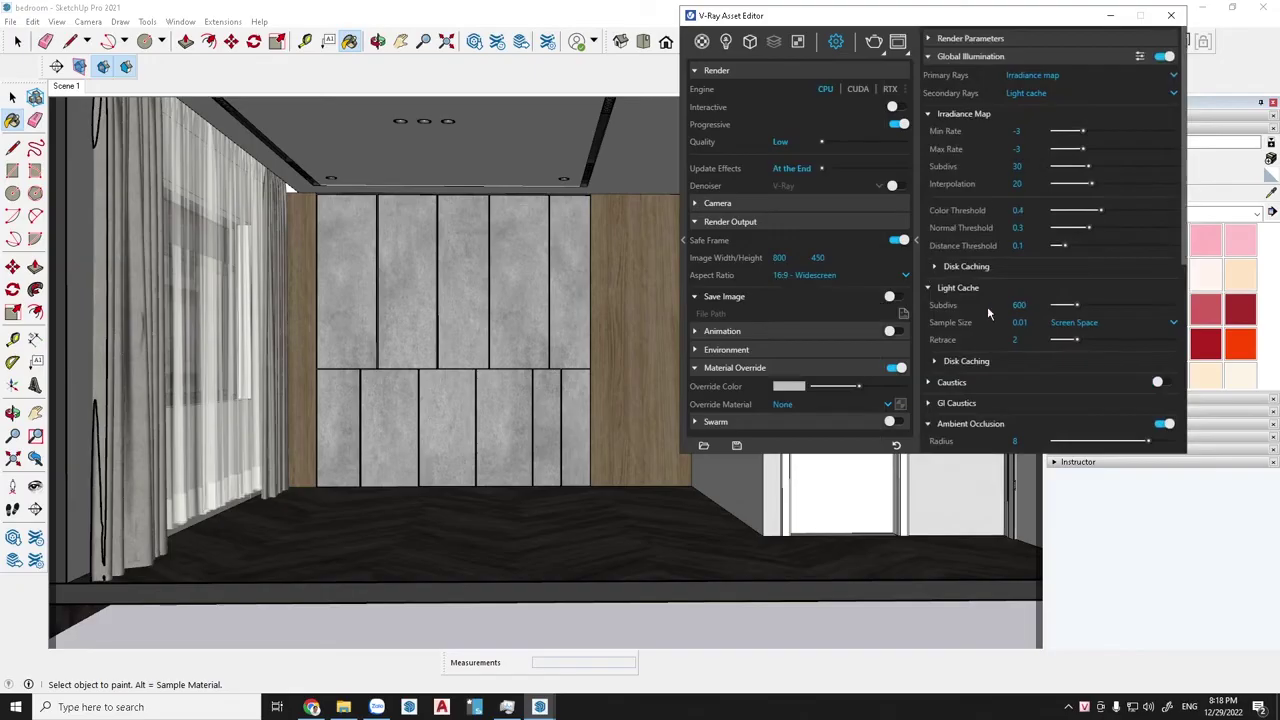
# Step: Expand Irradiance Map Disk Caching to show Single Frame mode, Keep File on, Auto-Save off
pyautogui.click(935, 267)
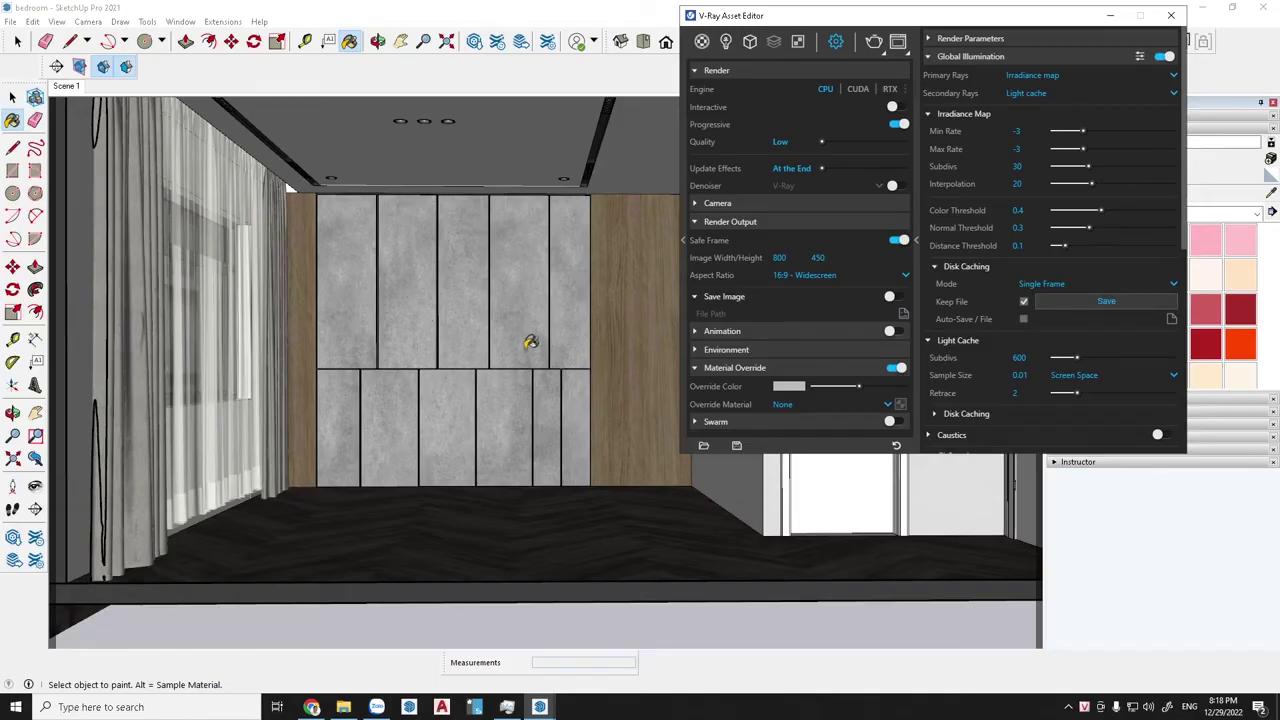
pyautogui.moveTo(866, 18)
pyautogui.mouseDown()
pyautogui.moveTo(596, 36)
pyautogui.moveTo(604, 162)
pyautogui.mouseUp()
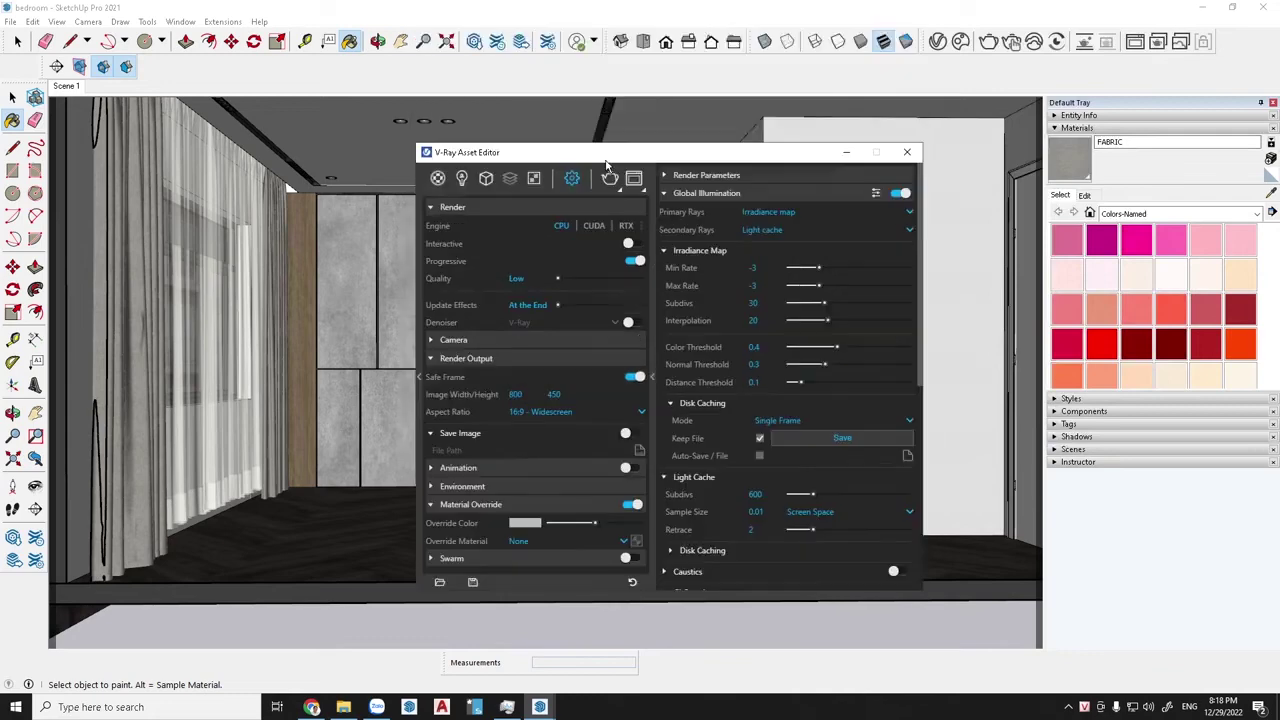
# Step: Unhide all hidden geometry in the model and move the V-Ray settings window aside
pyautogui.click(33, 21)
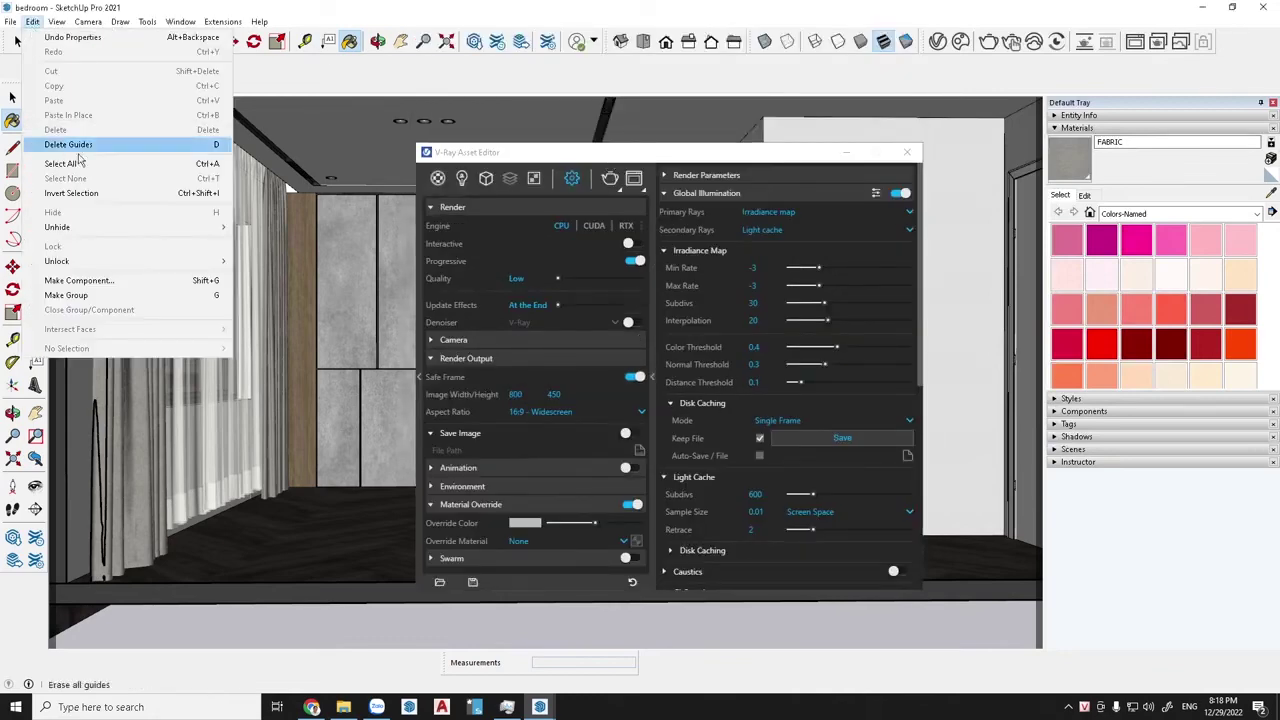
pyautogui.click(263, 255)
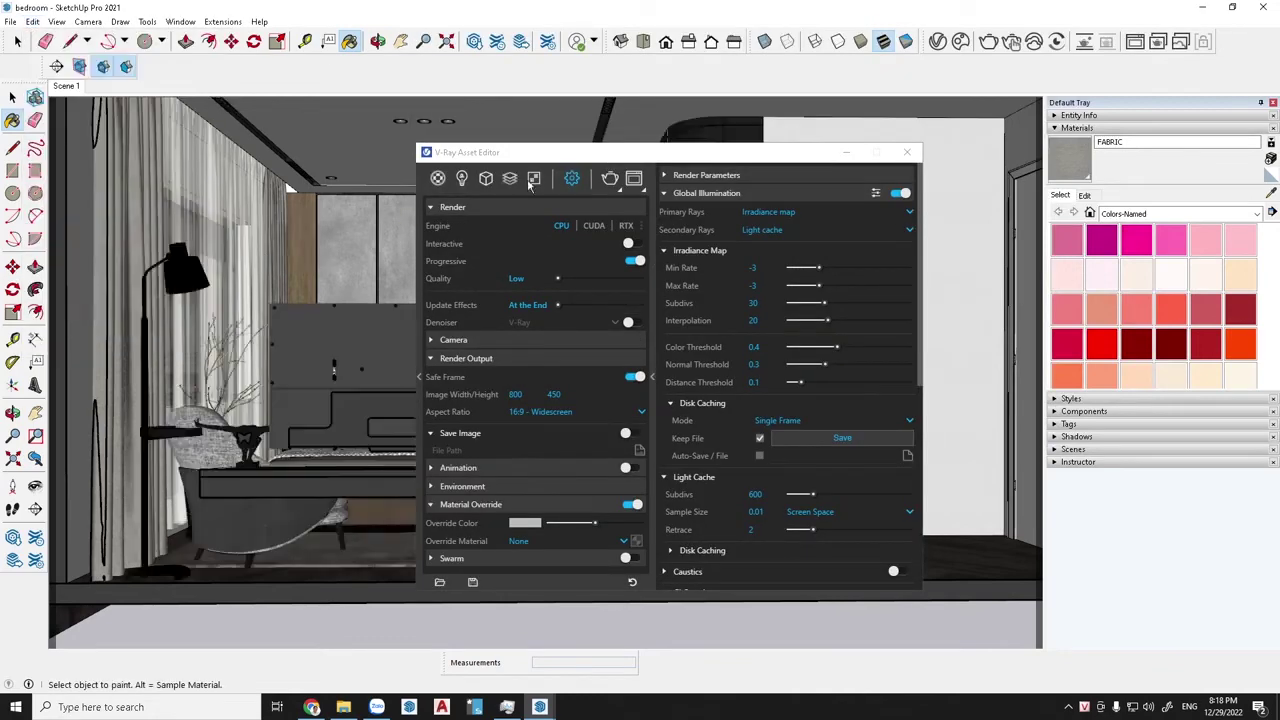
pyautogui.moveTo(578, 152); pyautogui.dragTo(638, 63)
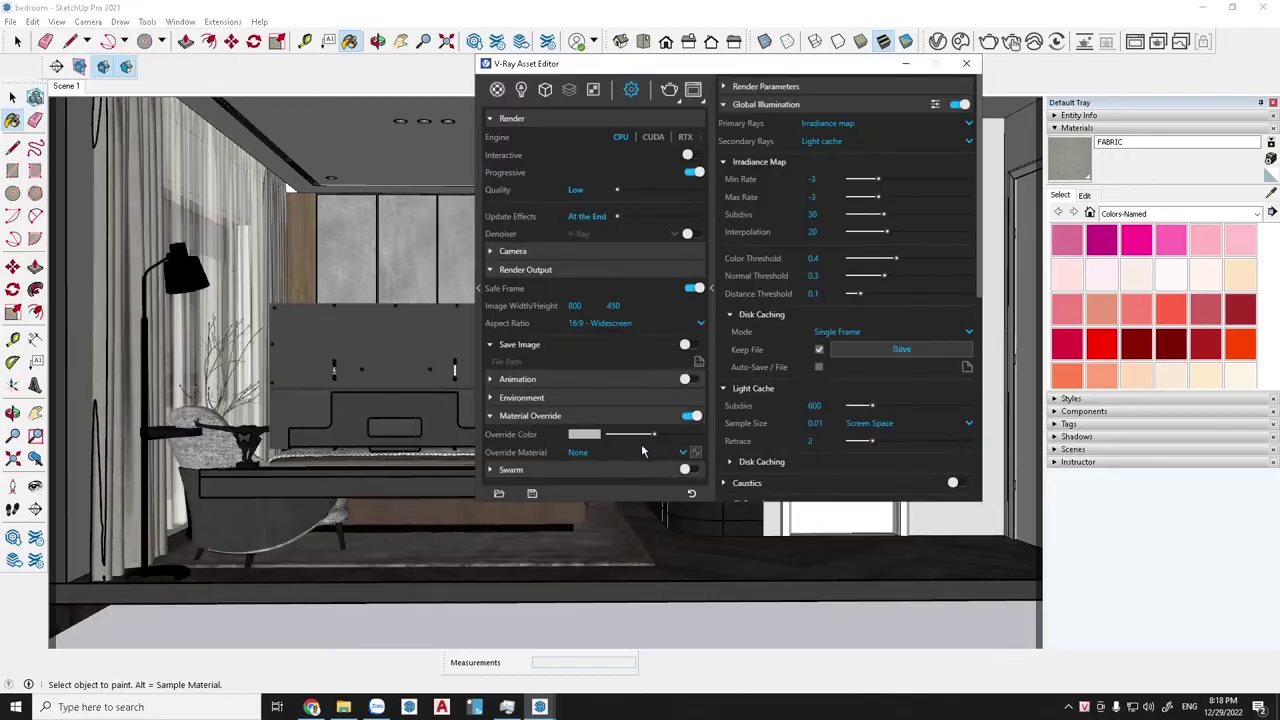
pyautogui.click(693, 417)
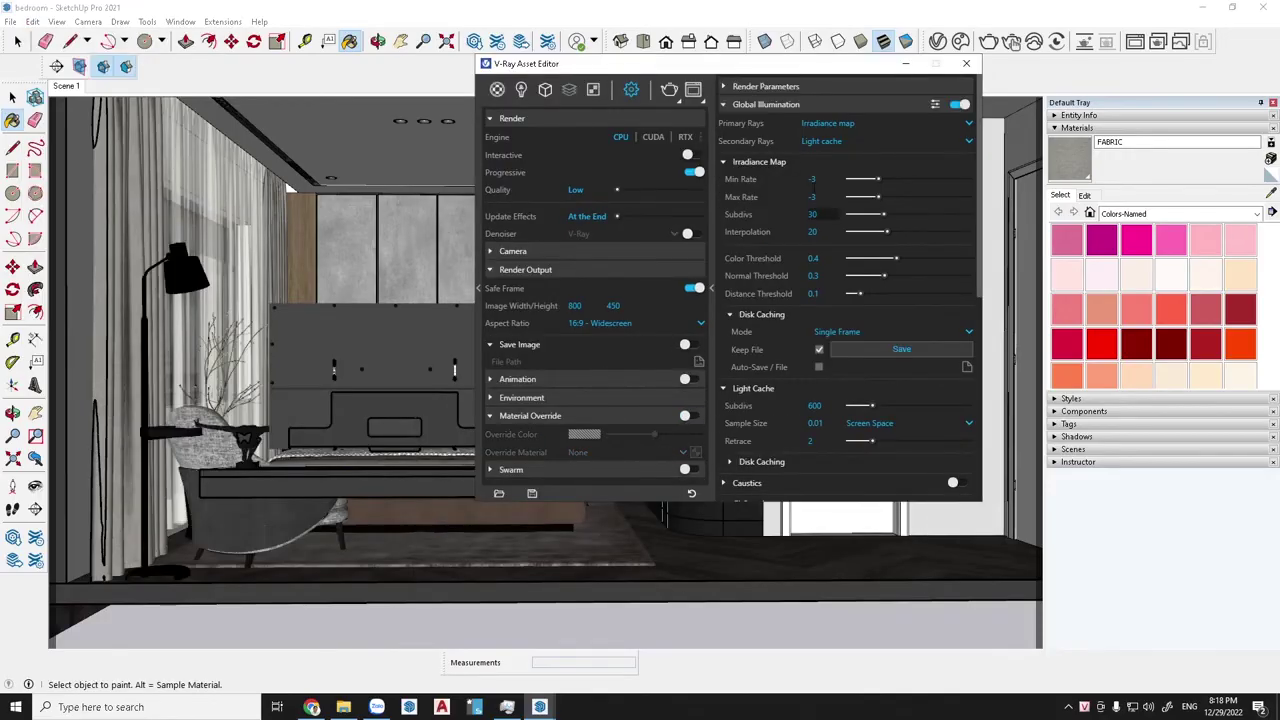
pyautogui.moveTo(741, 68); pyautogui.dragTo(900, 118)
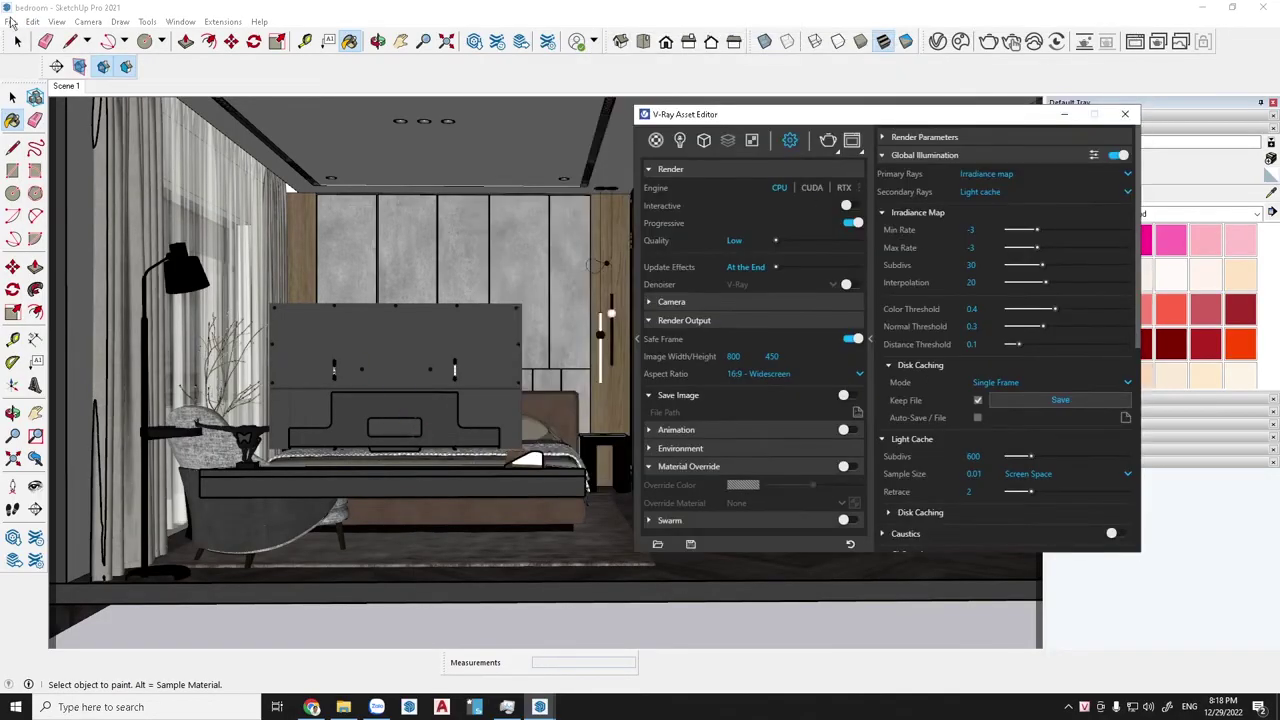
# Step: Hide the headboard group from the camera view
pyautogui.click(12, 97)
pyautogui.click(388, 350)
pyautogui.rightClick(388, 350)
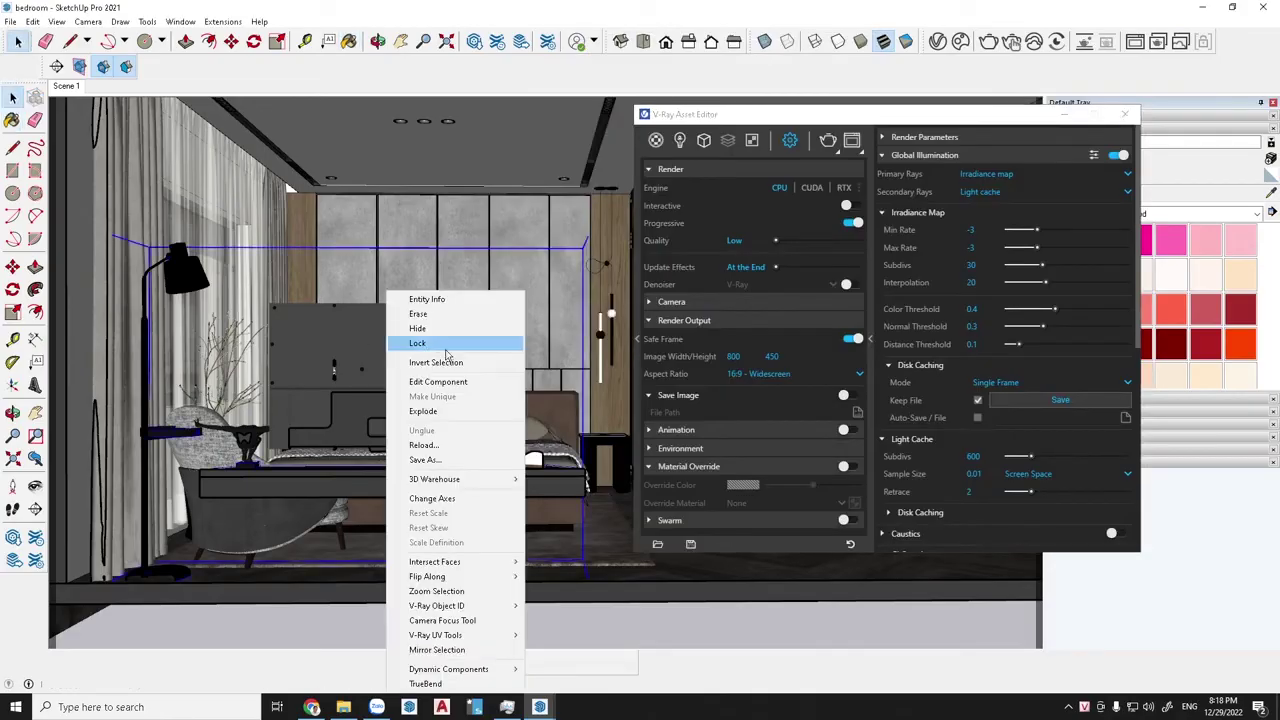
pyautogui.click(426, 332)
pyautogui.moveTo(783, 130); pyautogui.dragTo(467, 74)
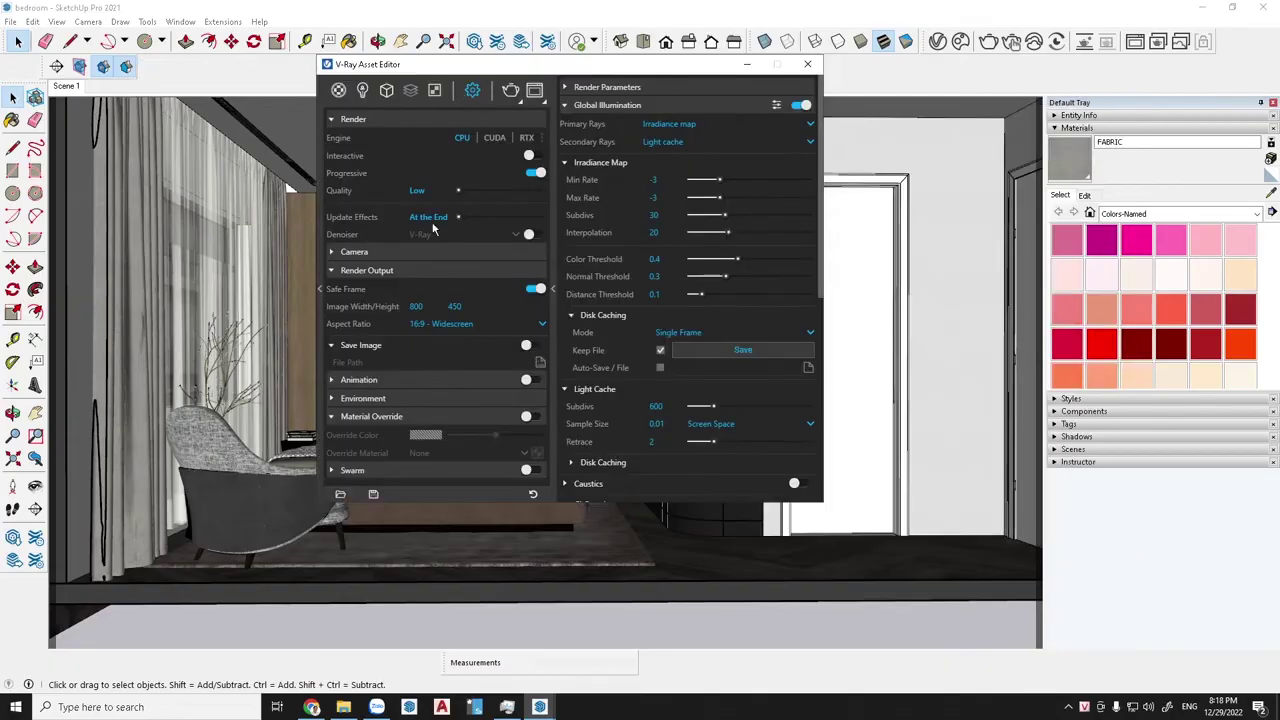
# Step: Hide the armchair group from the camera view
pyautogui.click(226, 454)
pyautogui.rightClick(229, 474)
pyautogui.click(281, 204)
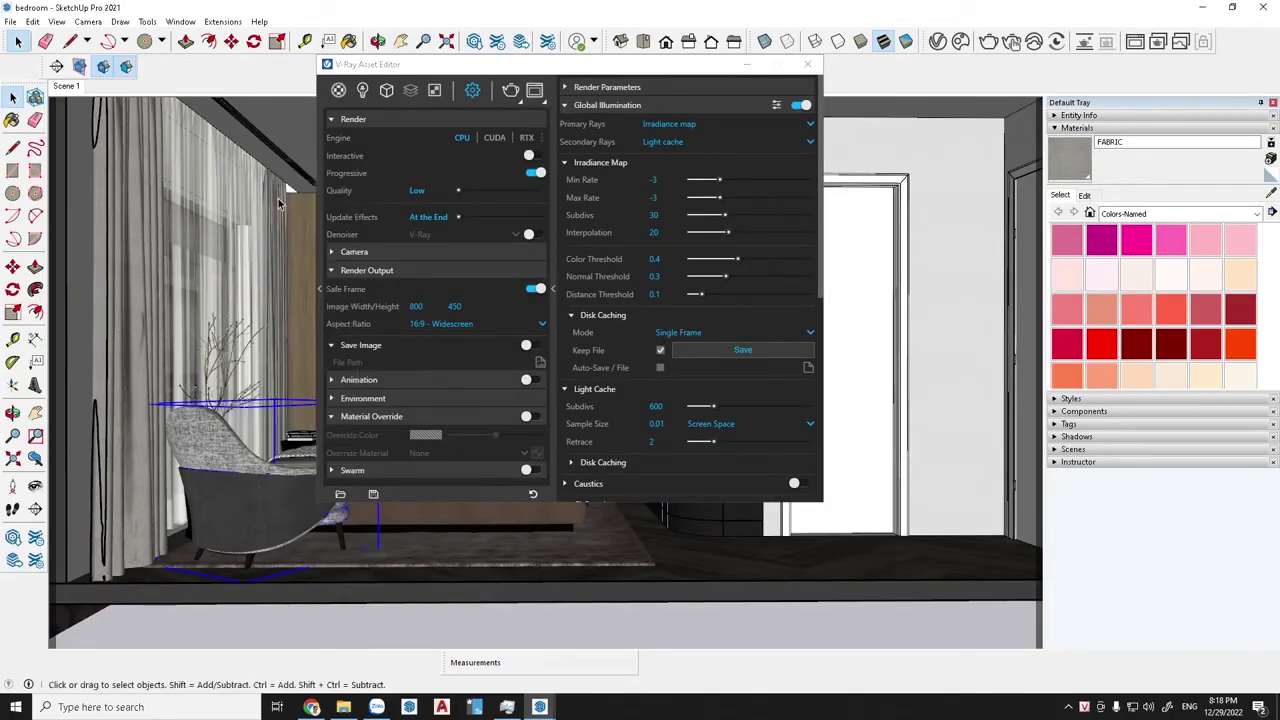
pyautogui.moveTo(590, 72); pyautogui.dragTo(616, 72)
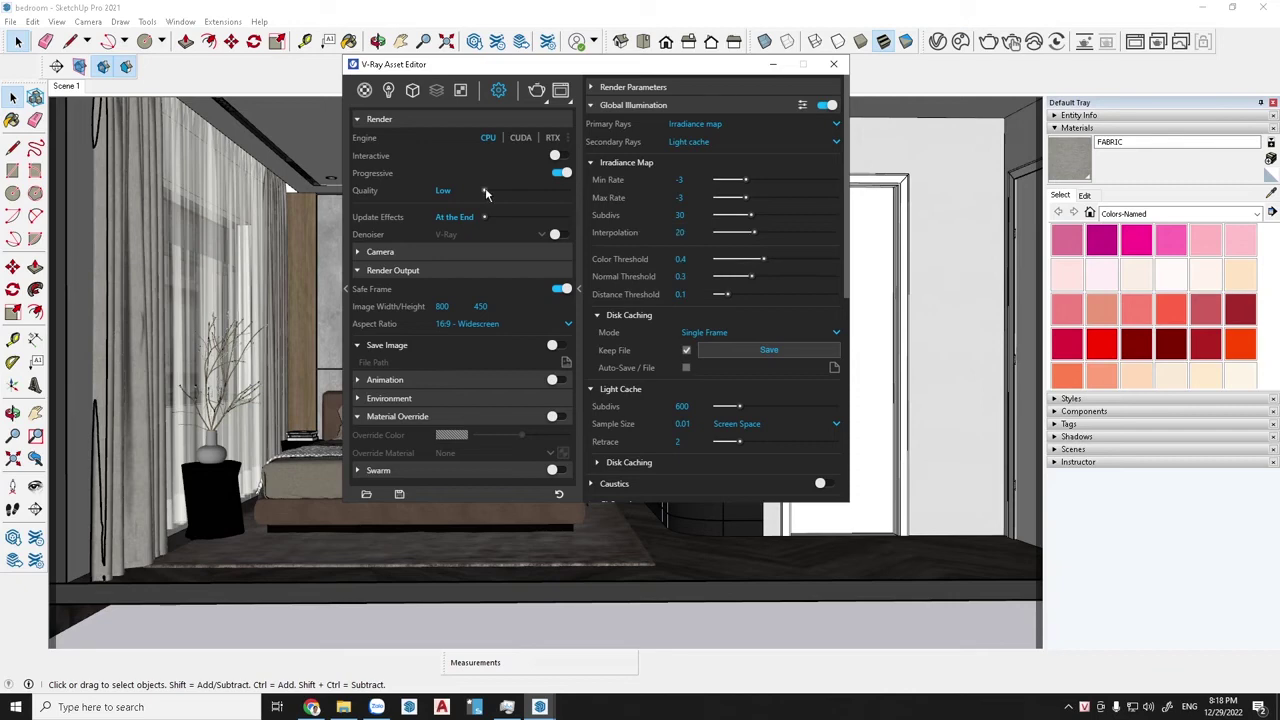
# Step: Turn off Progressive, raise Quality to High, and set the image width to 600 (600 × 338)
pyautogui.click(561, 174)
pyautogui.moveTo(485, 190); pyautogui.dragTo(551, 198)
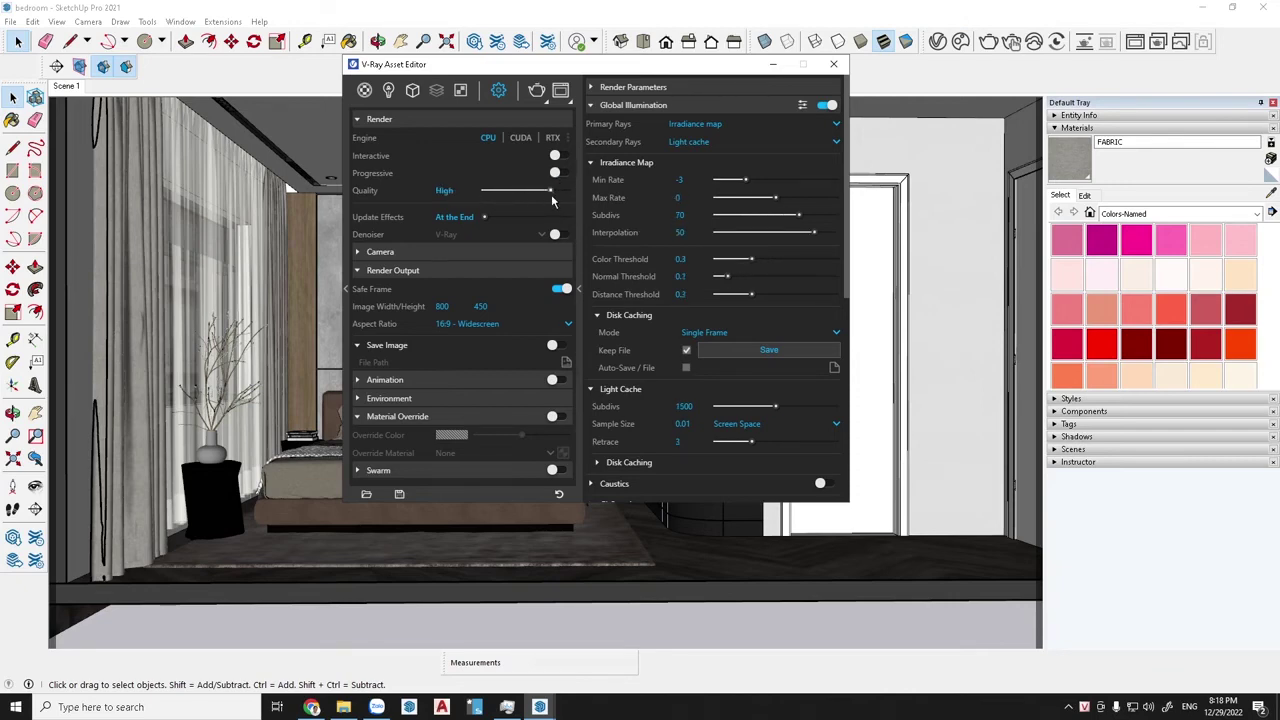
pyautogui.moveTo(442, 306)
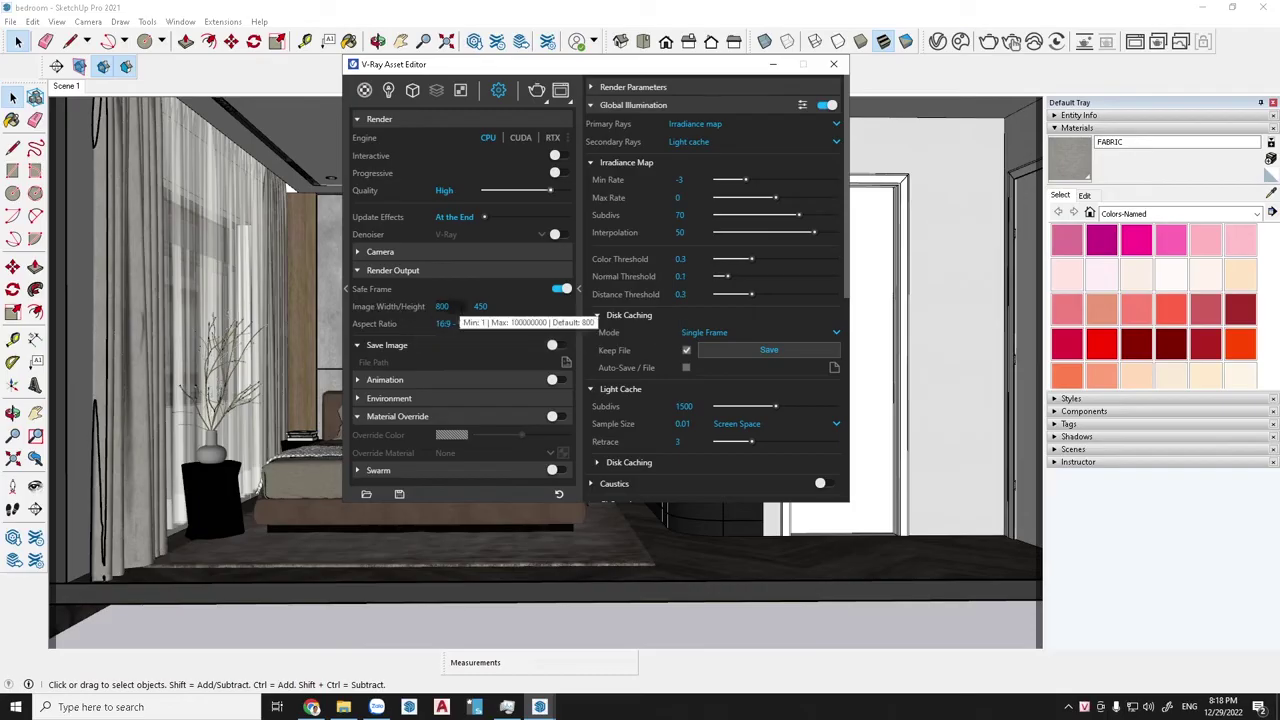
pyautogui.moveTo(450, 307); pyautogui.dragTo(420, 313)
pyautogui.write('6')
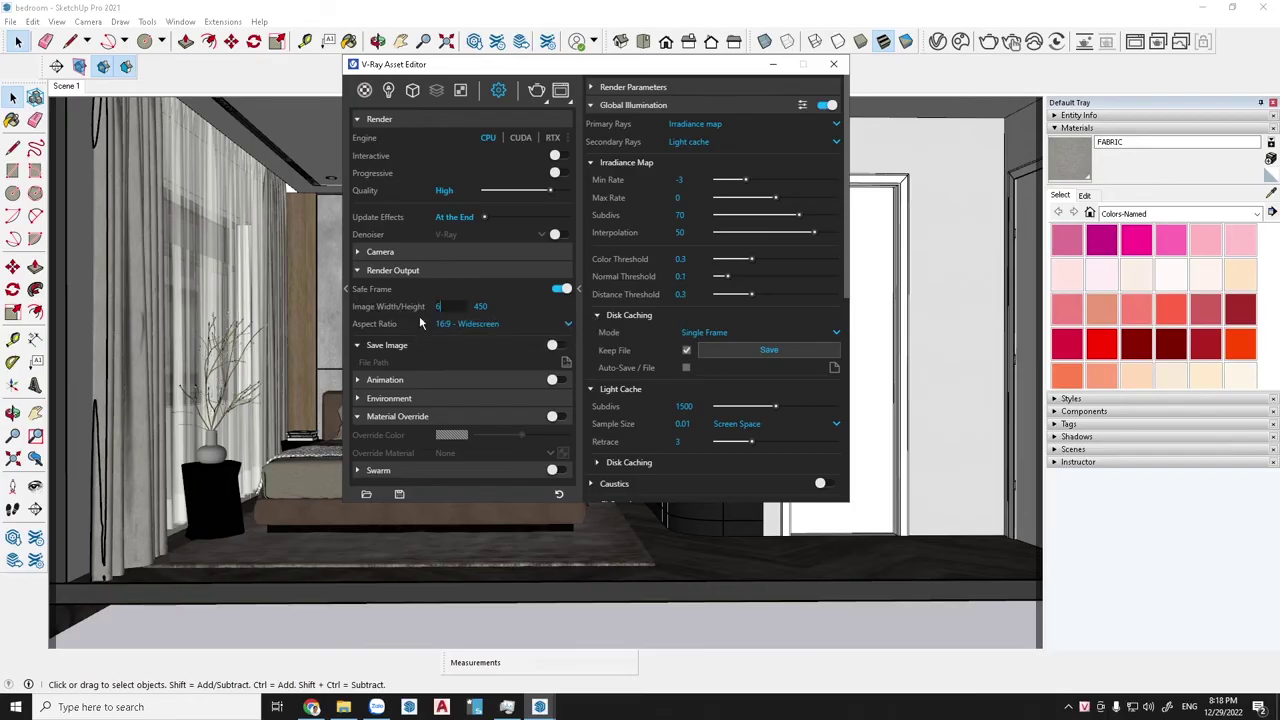
pyautogui.write('00')
pyautogui.press('Return')
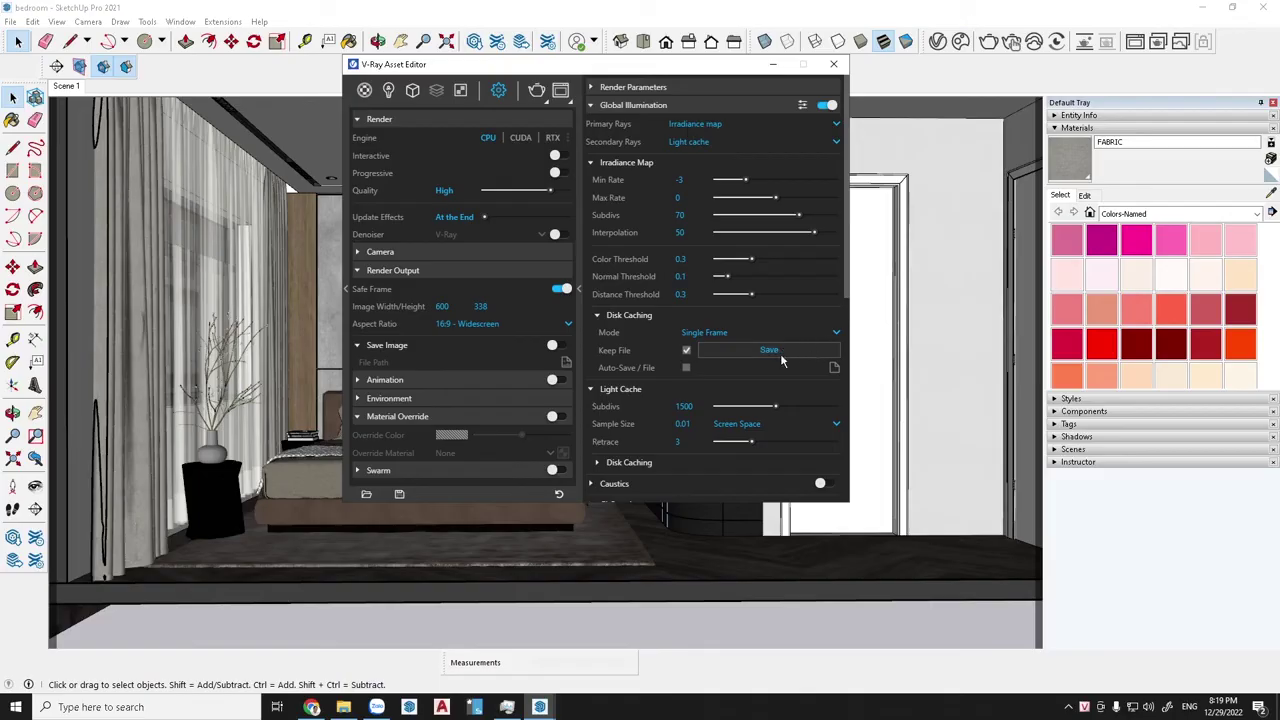
# Step: Turn on Auto-Save / File for the irradiance map and save its cache file in Documents
pyautogui.click(686, 369)
pyautogui.click(768, 350)
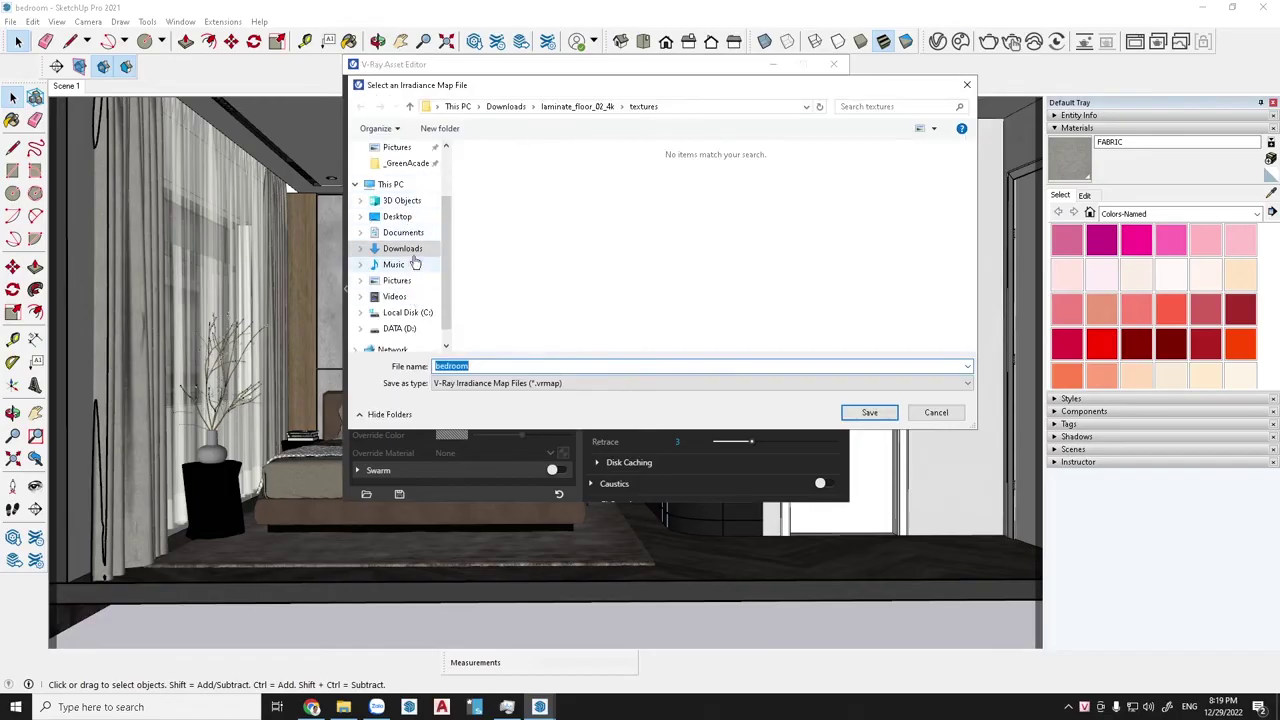
pyautogui.click(405, 233)
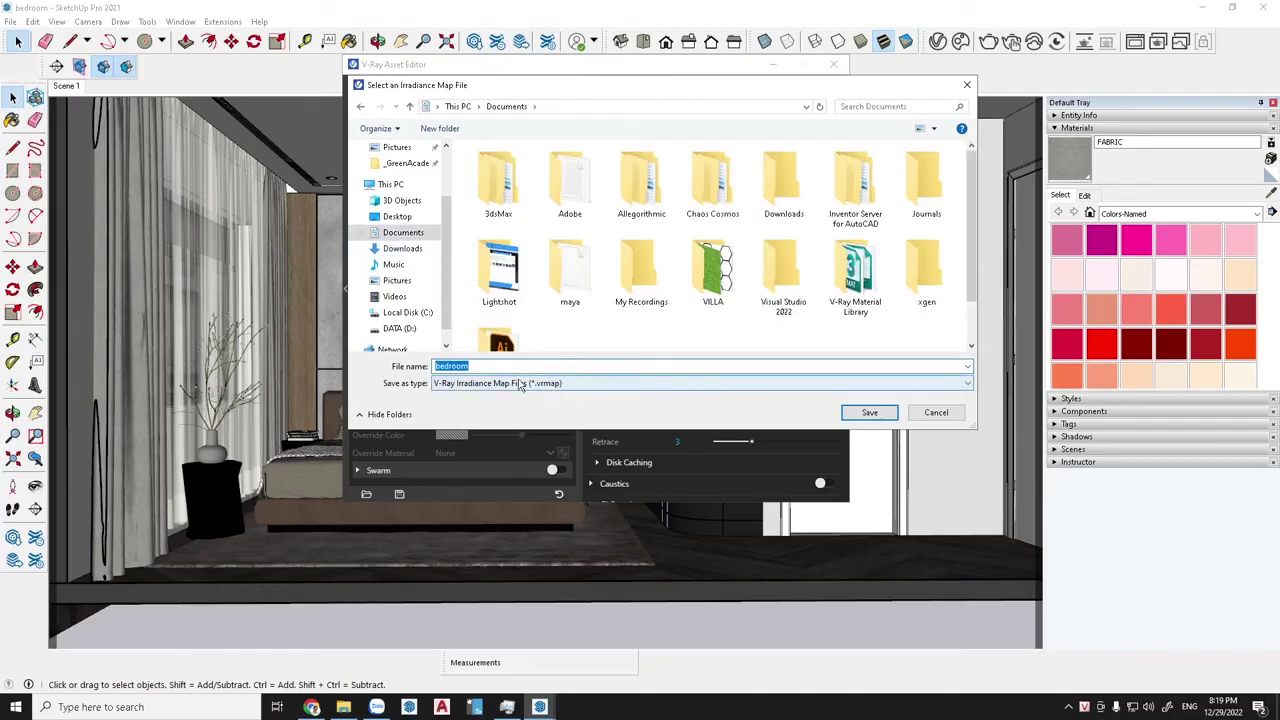
pyautogui.write('l')
pyautogui.click(872, 416)
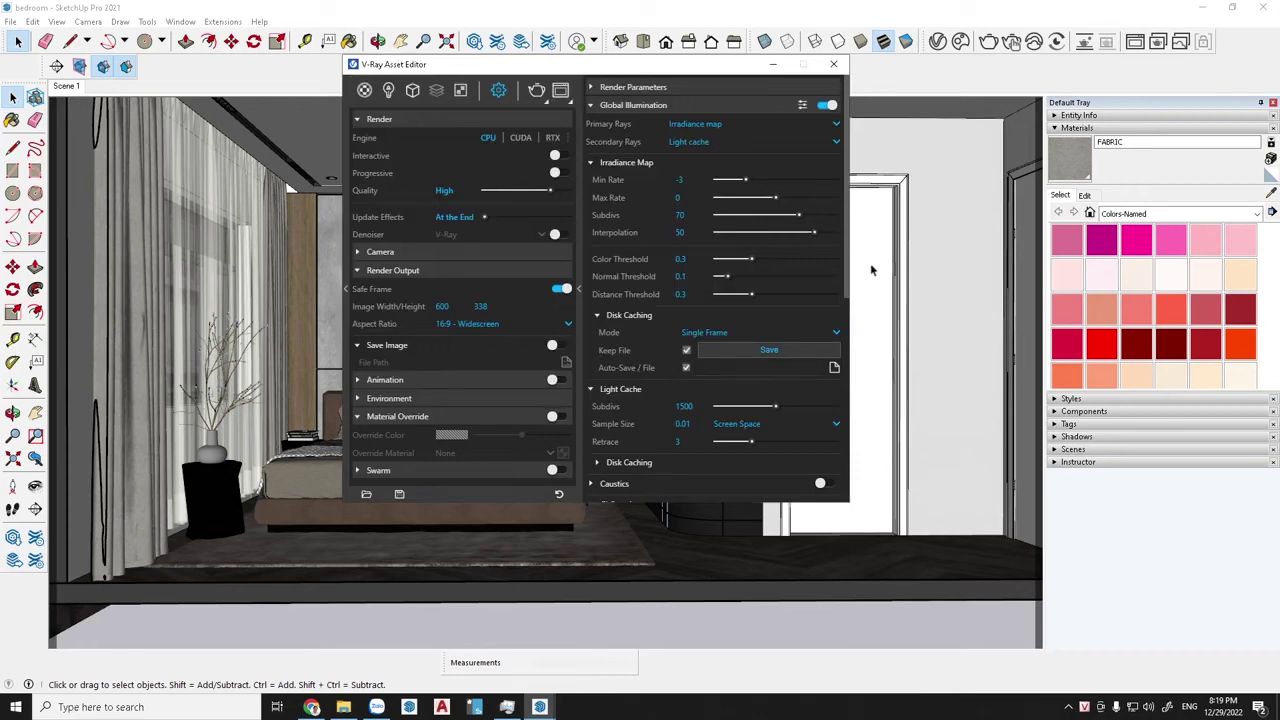
pyautogui.moveTo(850, 274); pyautogui.dragTo(846, 327)
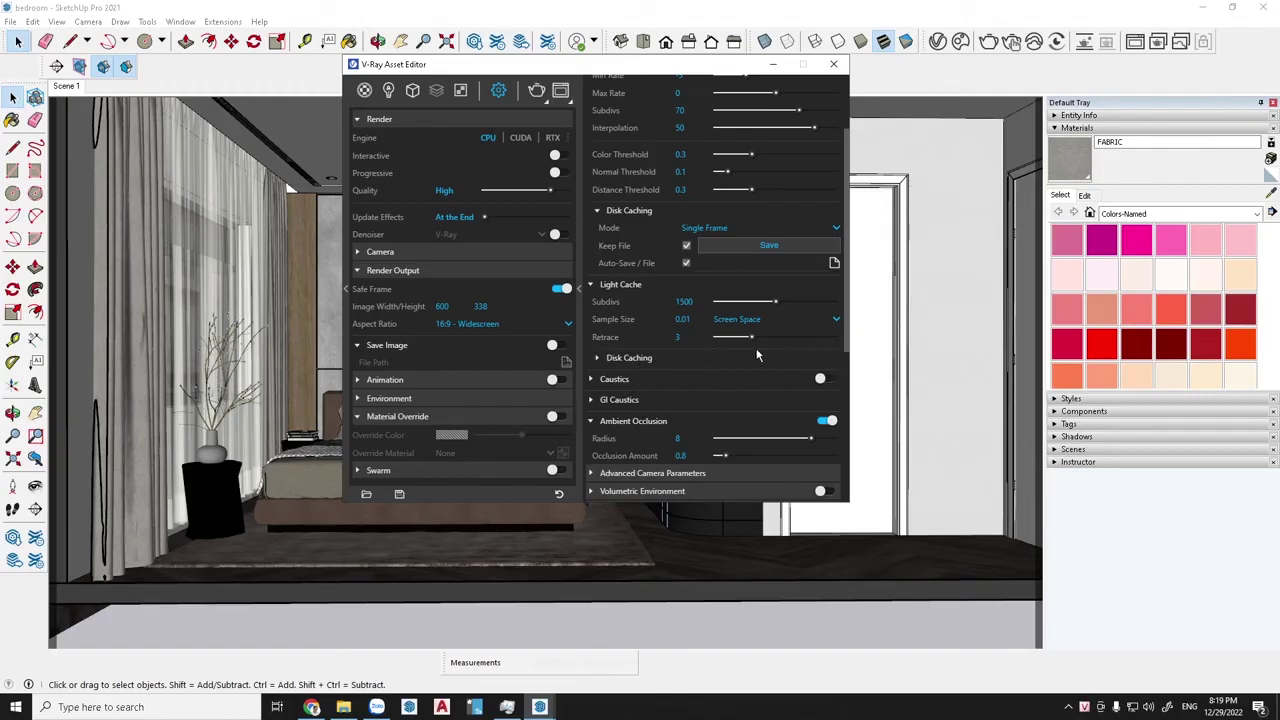
# Step: Enable Light Cache Auto-Save / File, saving to a file named 1 in Documents
pyautogui.click(599, 360)
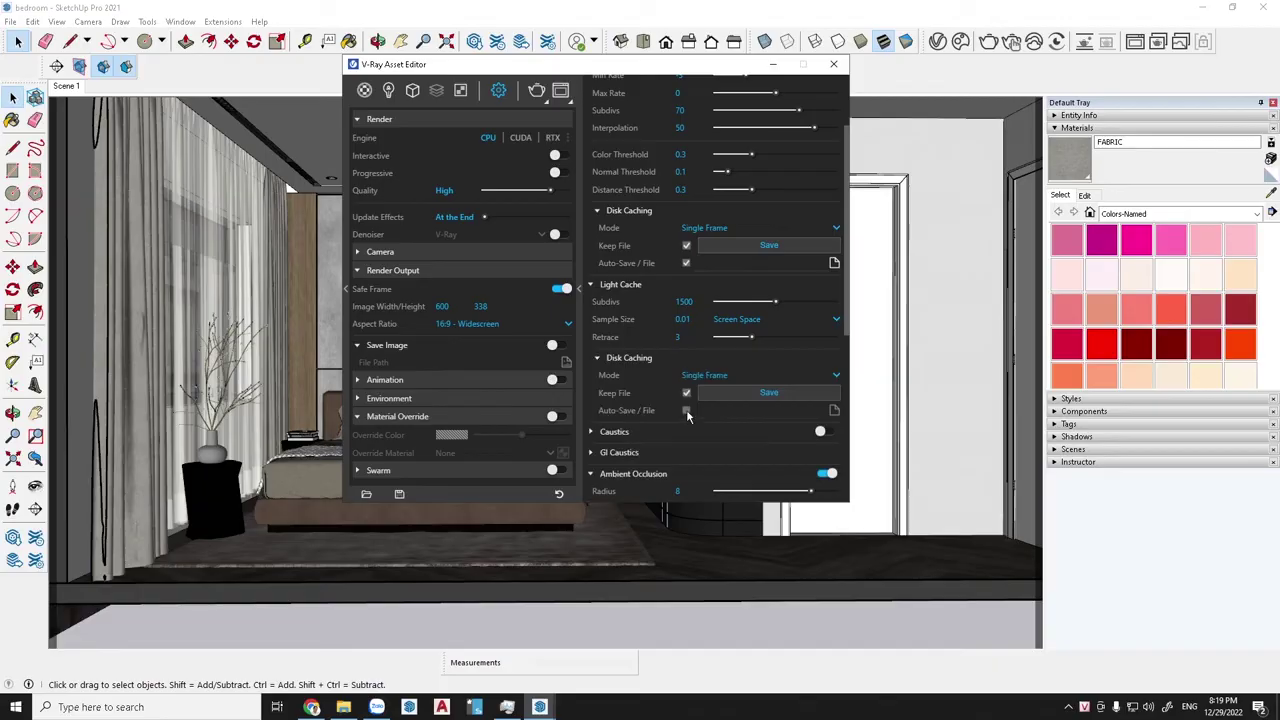
pyautogui.click(687, 412)
pyautogui.click(771, 394)
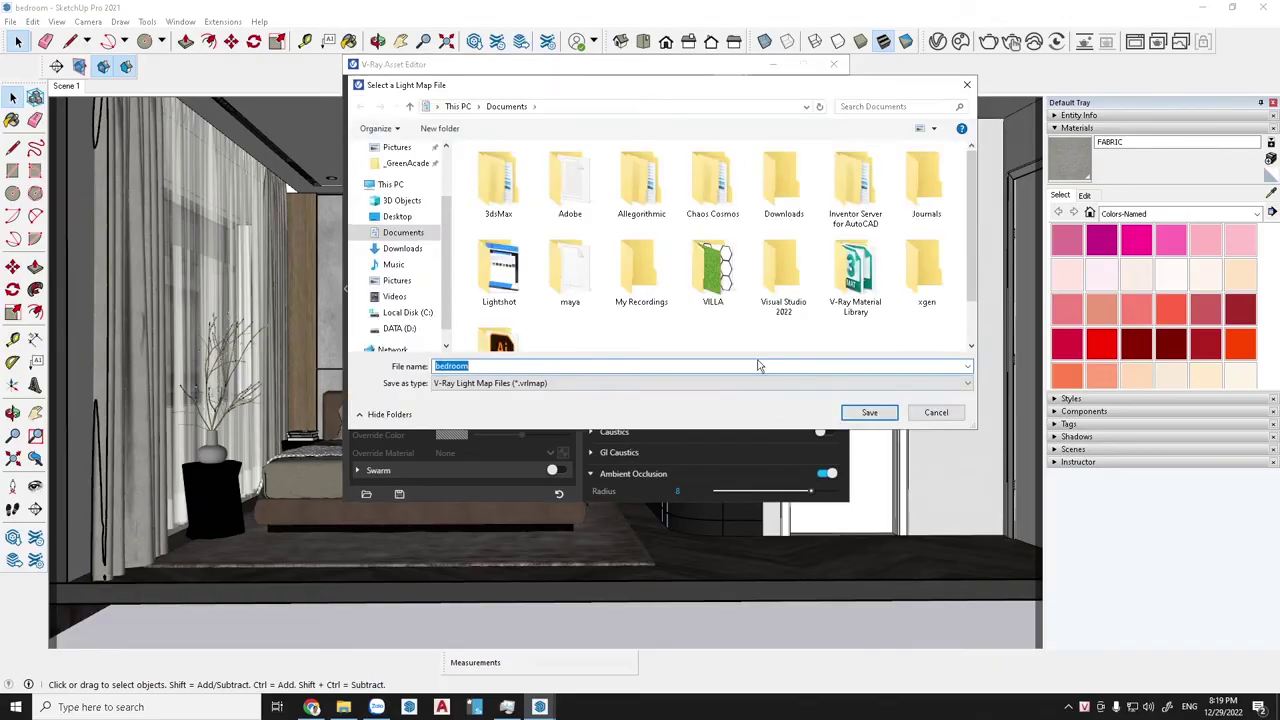
pyautogui.click(411, 237)
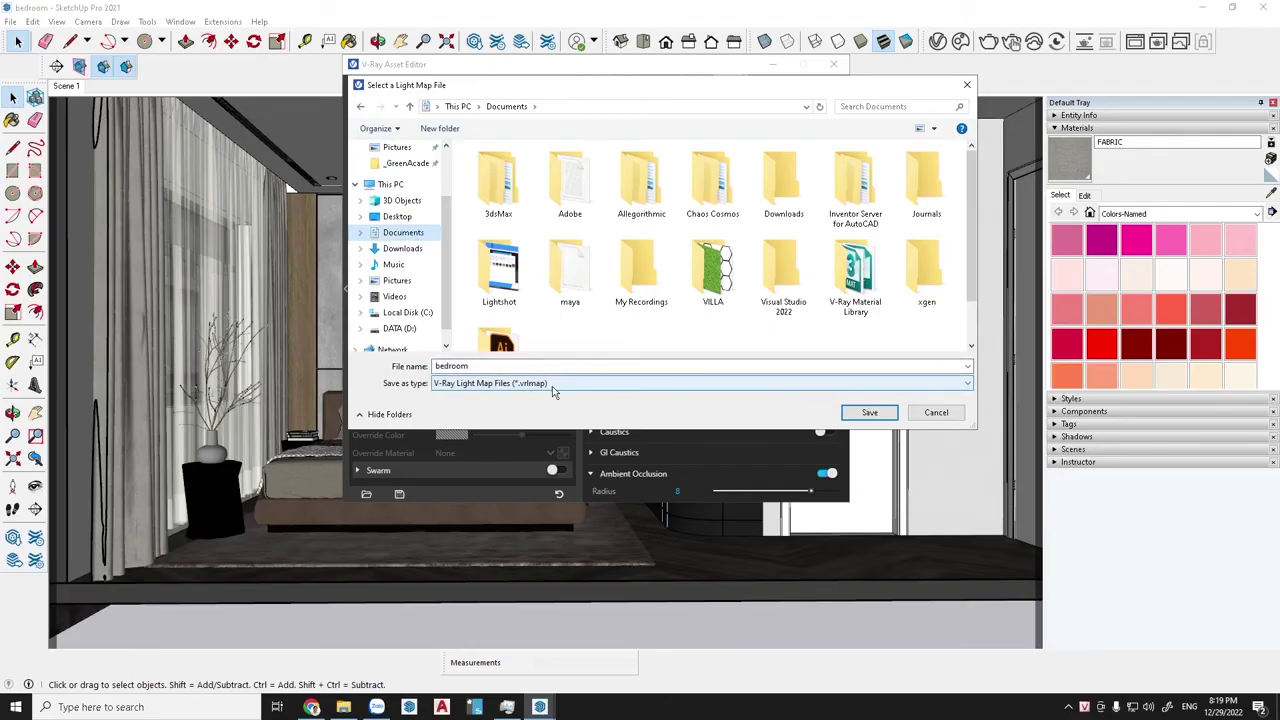
pyautogui.doubleClick(490, 367)
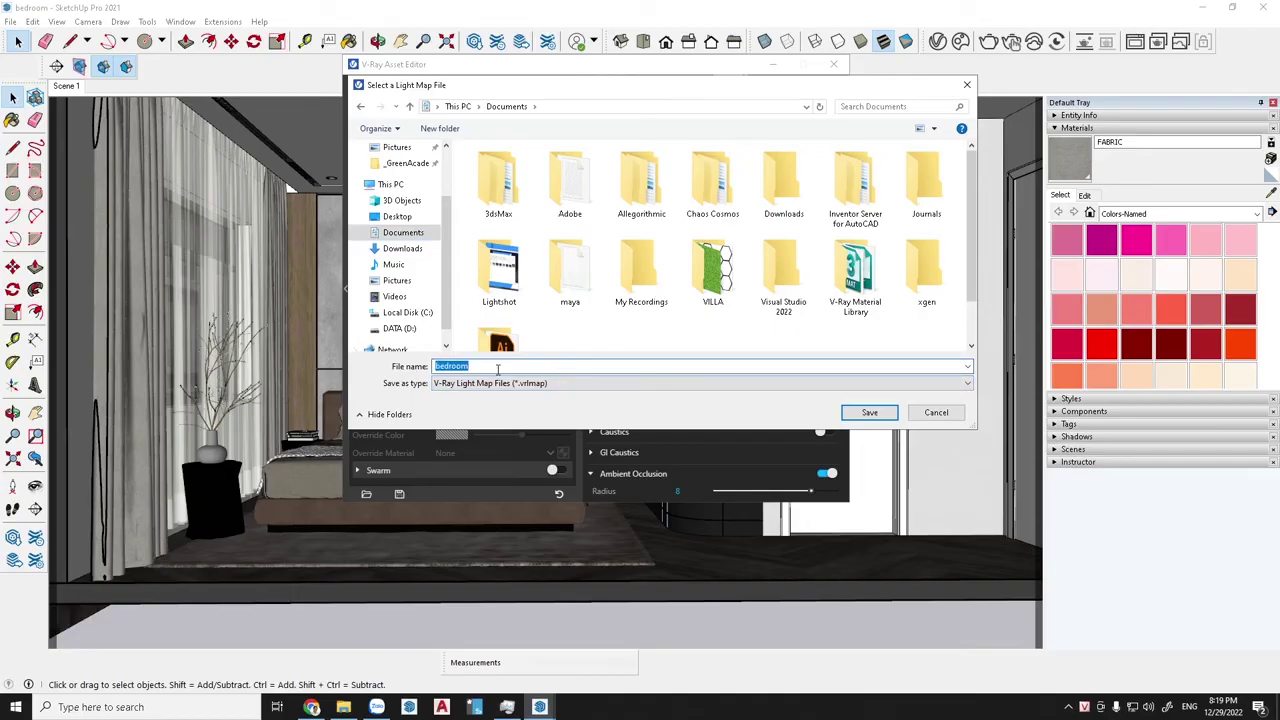
pyautogui.write('1')
pyautogui.click(882, 412)
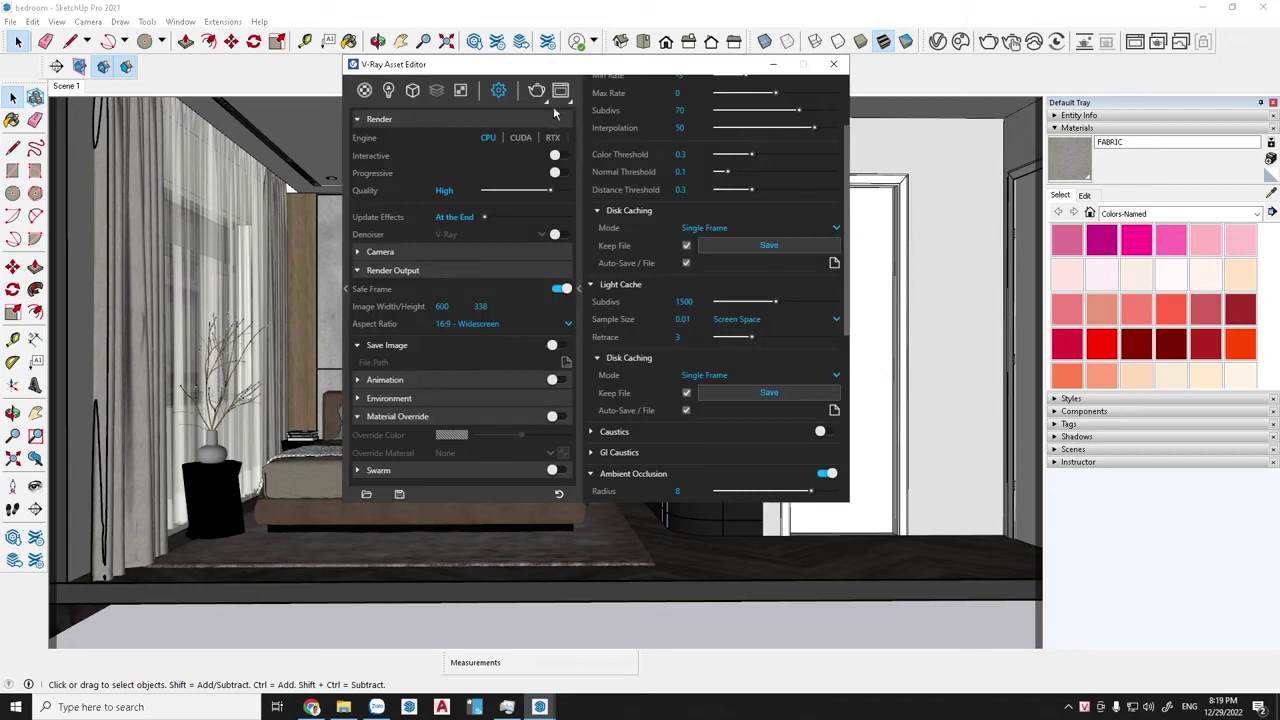
# Step: Start a V-Ray render of the bedroom and open the Frame Buffer's add-layer list
pyautogui.click(537, 90)
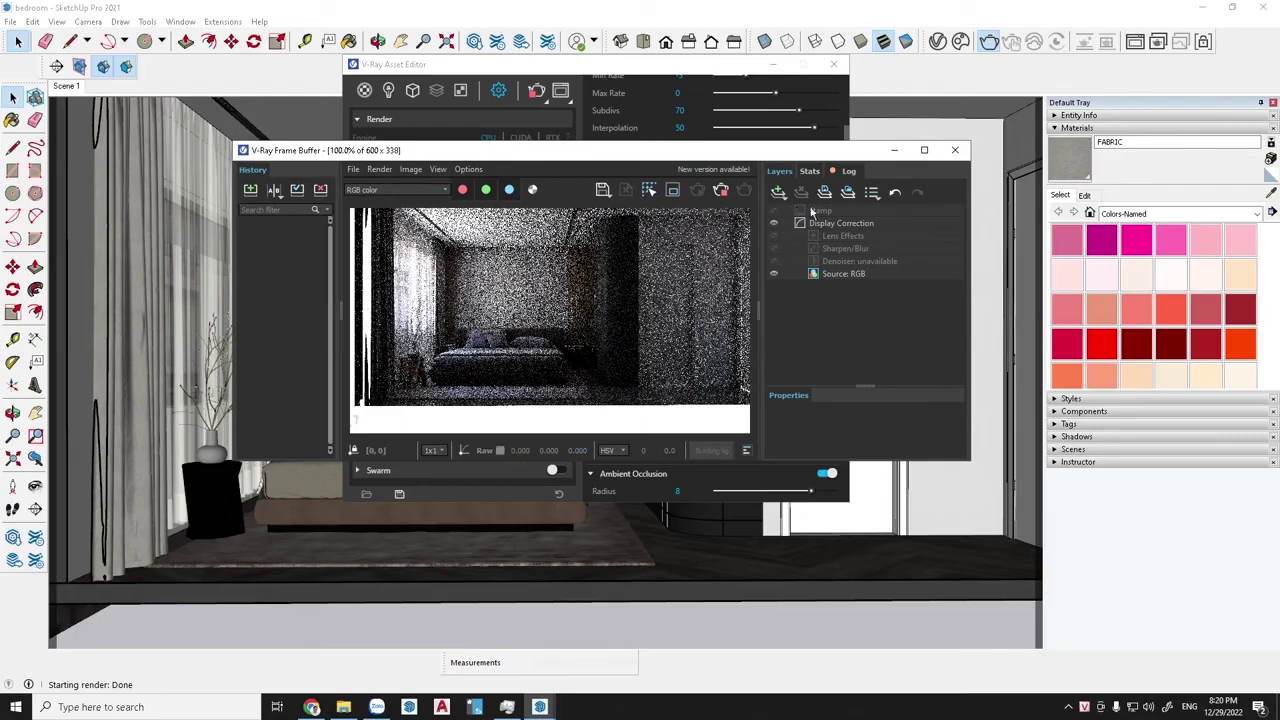
pyautogui.click(778, 191)
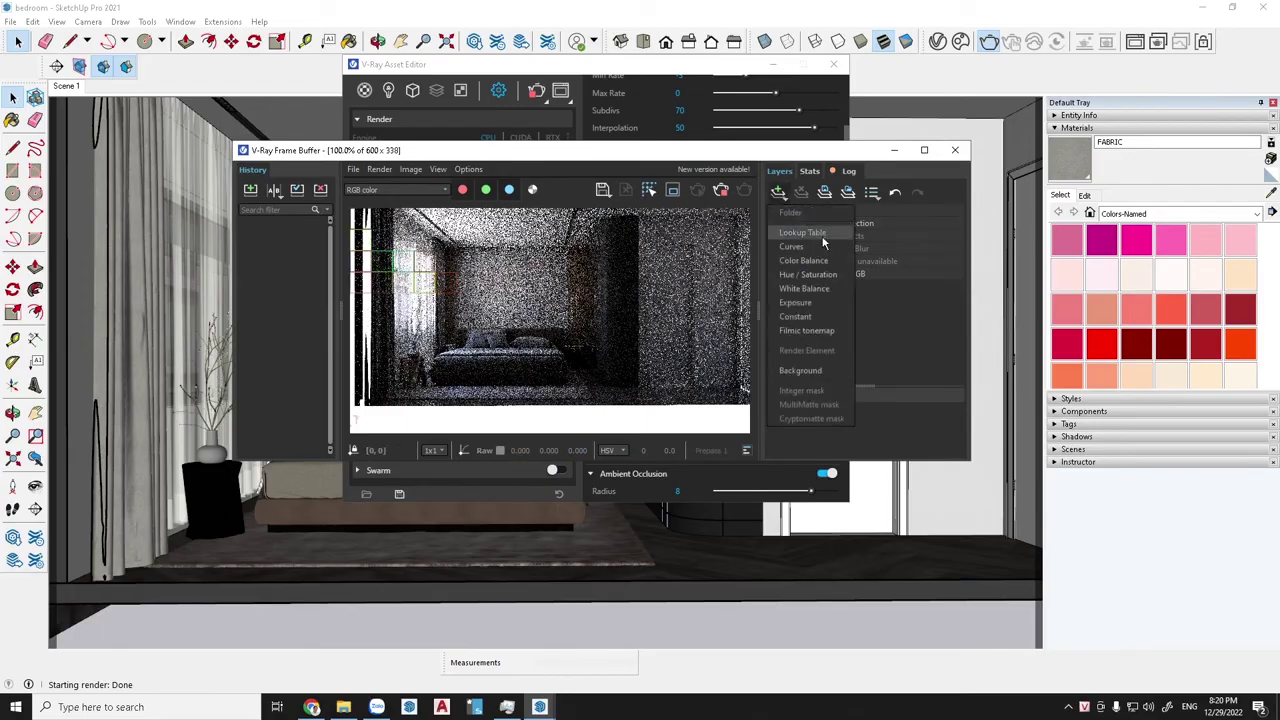
# Step: Add an Exposure layer with exposure 2.233, highlight burn 0.306 and contrast 0.243
pyautogui.click(817, 303)
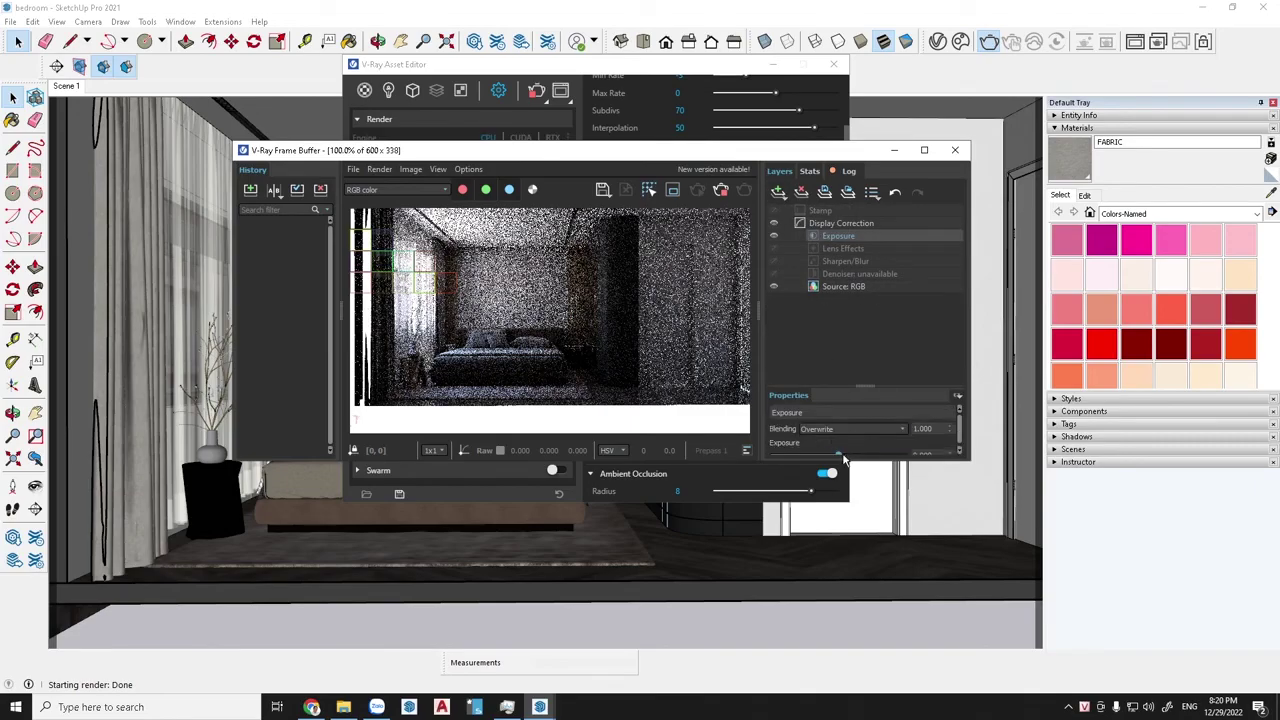
pyautogui.moveTo(845, 143); pyautogui.dragTo(845, 45)
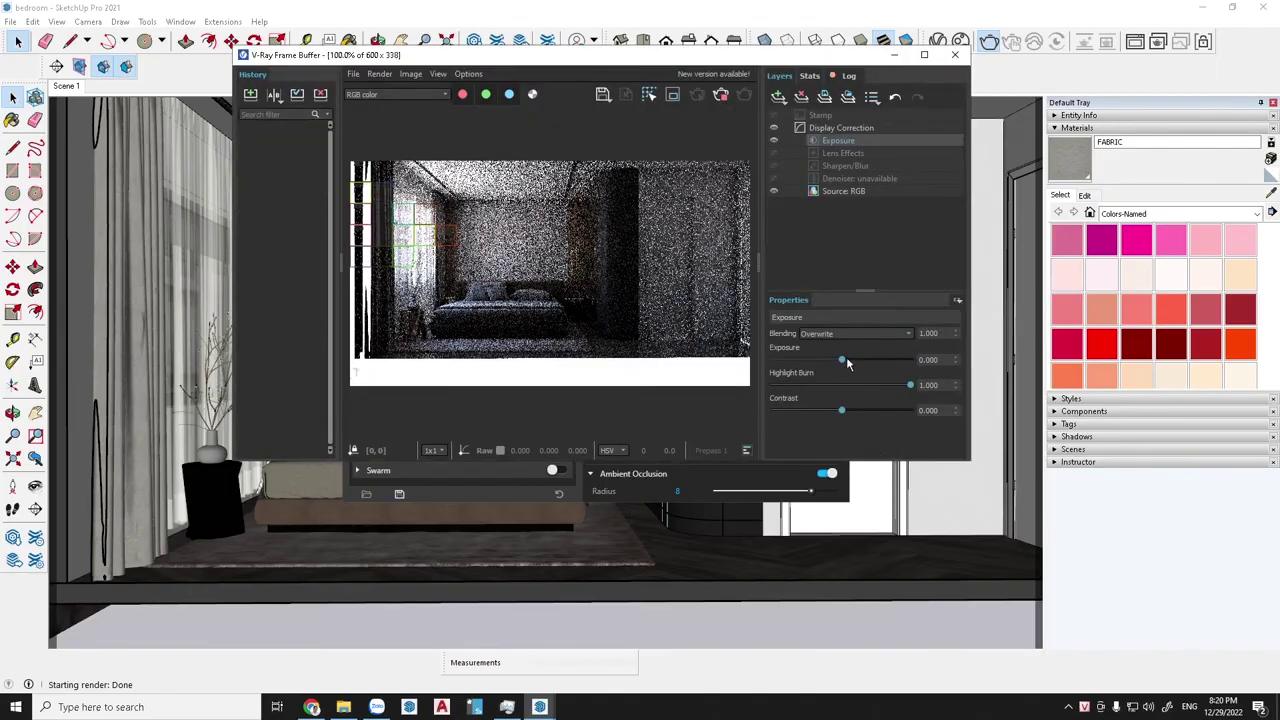
pyautogui.moveTo(845, 358); pyautogui.dragTo(873, 366)
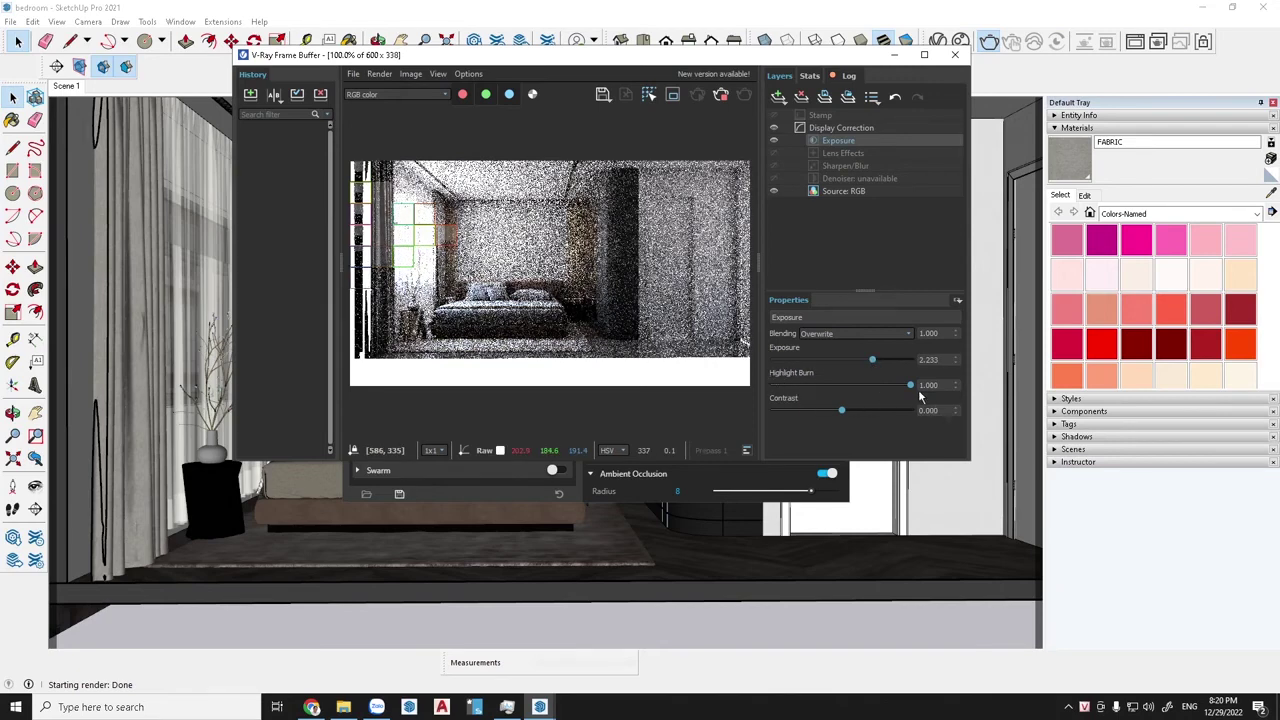
pyautogui.moveTo(911, 386); pyautogui.dragTo(821, 381)
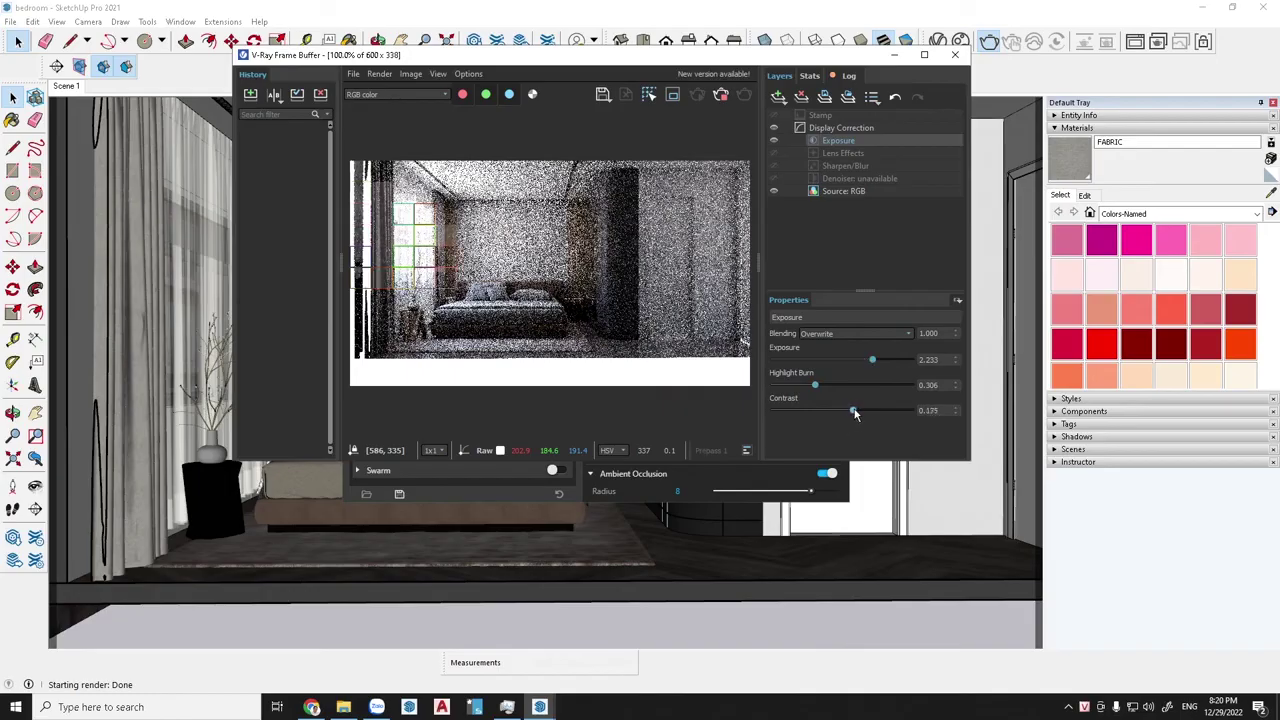
pyautogui.moveTo(842, 411)
pyautogui.mouseDown()
pyautogui.moveTo(797, 416)
pyautogui.moveTo(901, 418)
pyautogui.moveTo(845, 415)
pyautogui.moveTo(860, 411)
pyautogui.mouseUp()
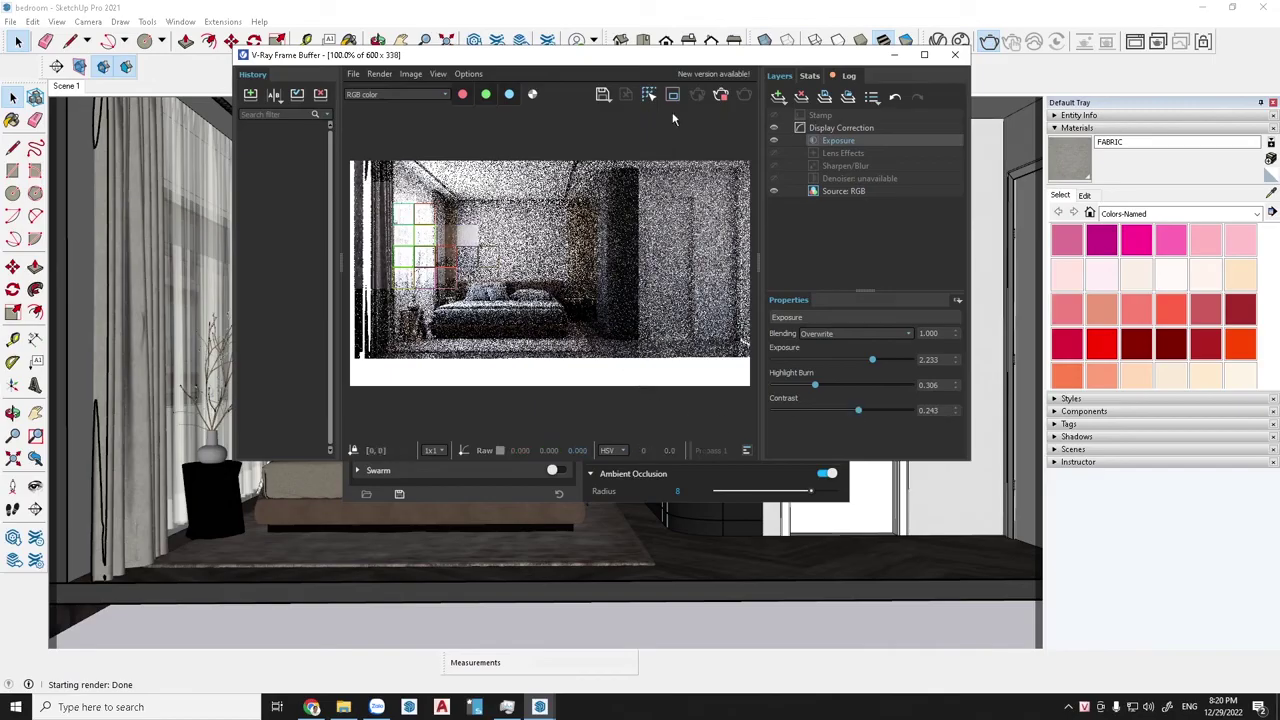
pyautogui.moveTo(648, 63); pyautogui.dragTo(626, 37)
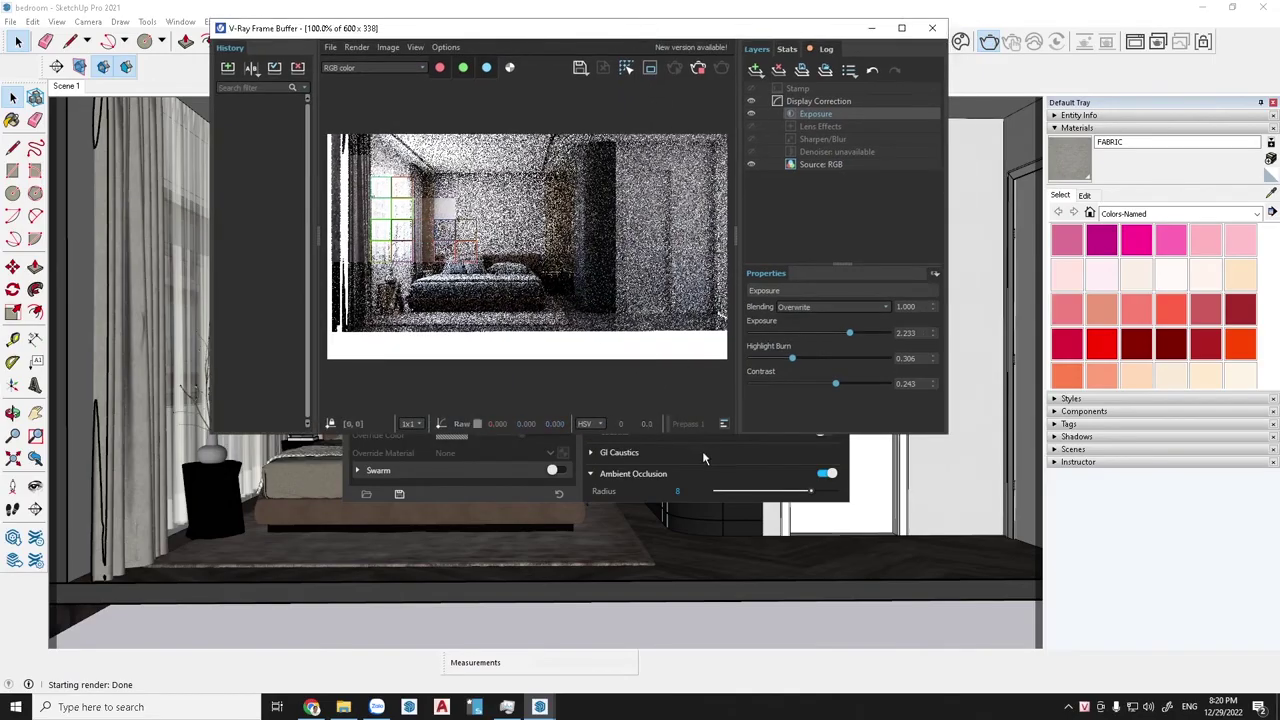
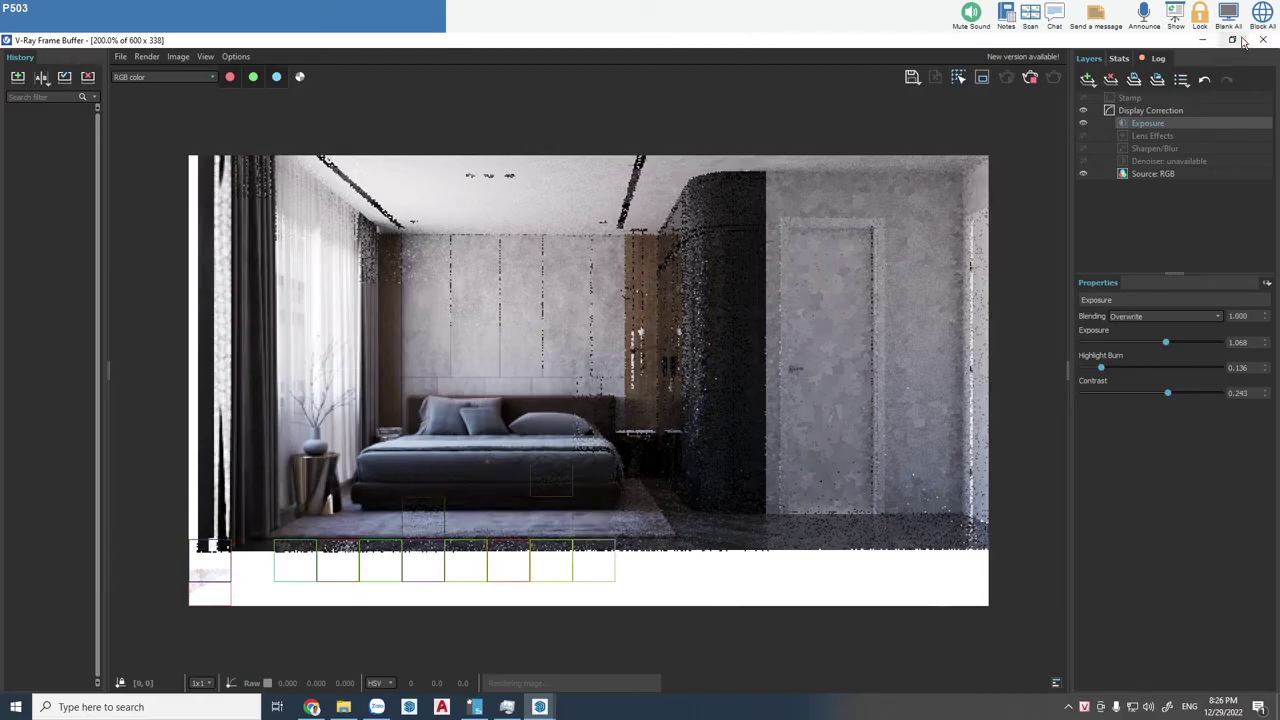
# Step: Save the computed irradiance map as a .vrmap file in Documents via Irradiance Map Disk Caching
pyautogui.click(1233, 40)
pyautogui.click(900, 97)
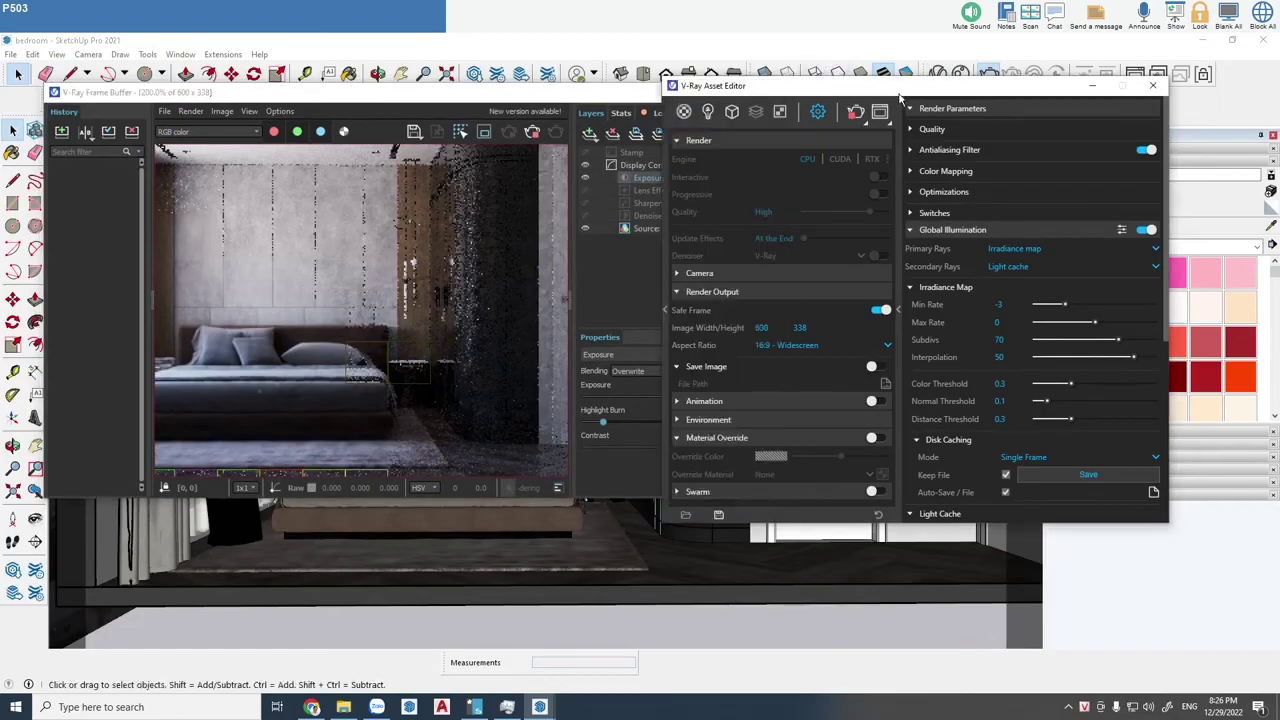
pyautogui.click(1093, 475)
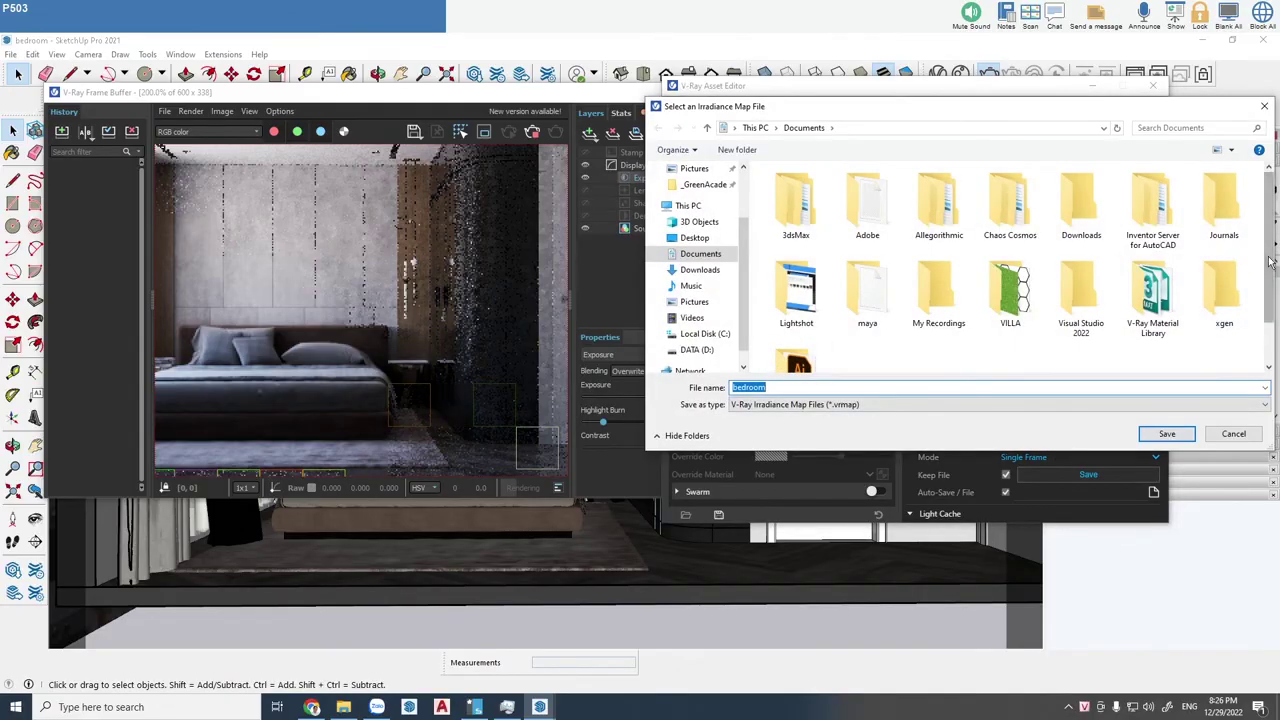
pyautogui.moveTo(1270, 262); pyautogui.dragTo(1274, 335)
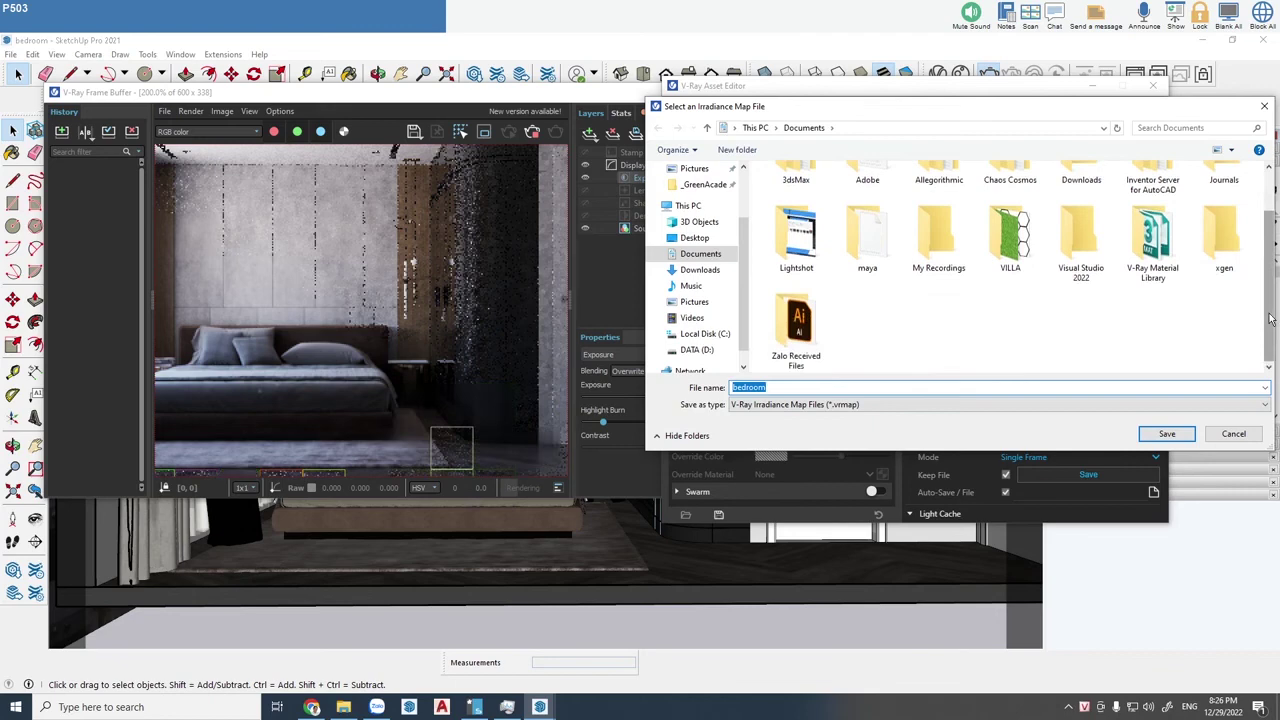
pyautogui.write('l')
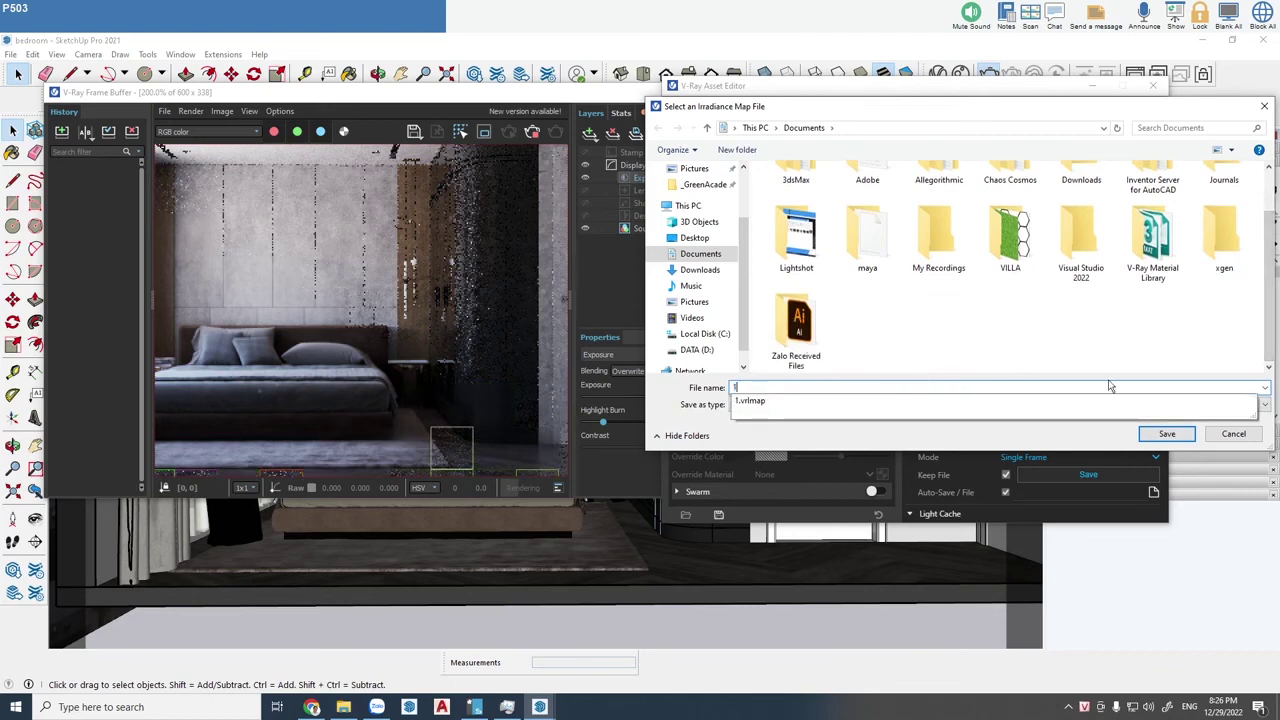
pyautogui.click(1163, 434)
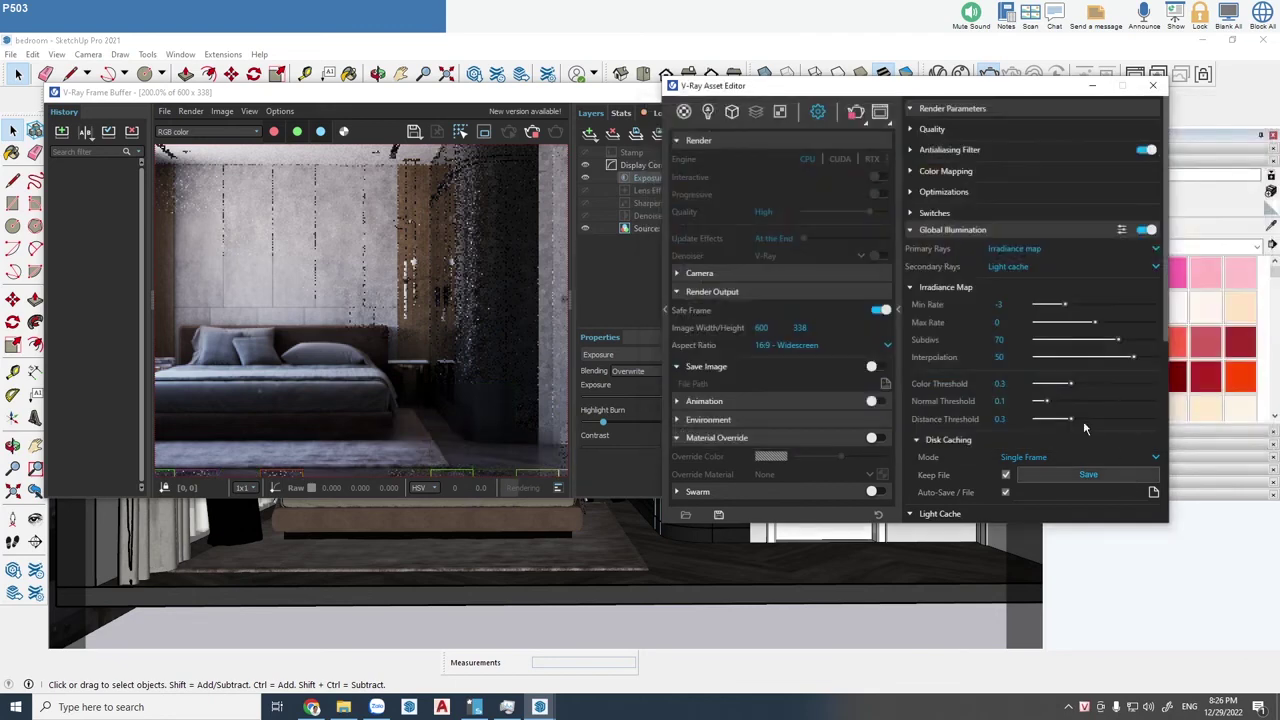
# Step: Save the light cache over the existing 1.vrlmap in Documents, confirming the replacement
pyautogui.scroll(-3, 1168, 318)
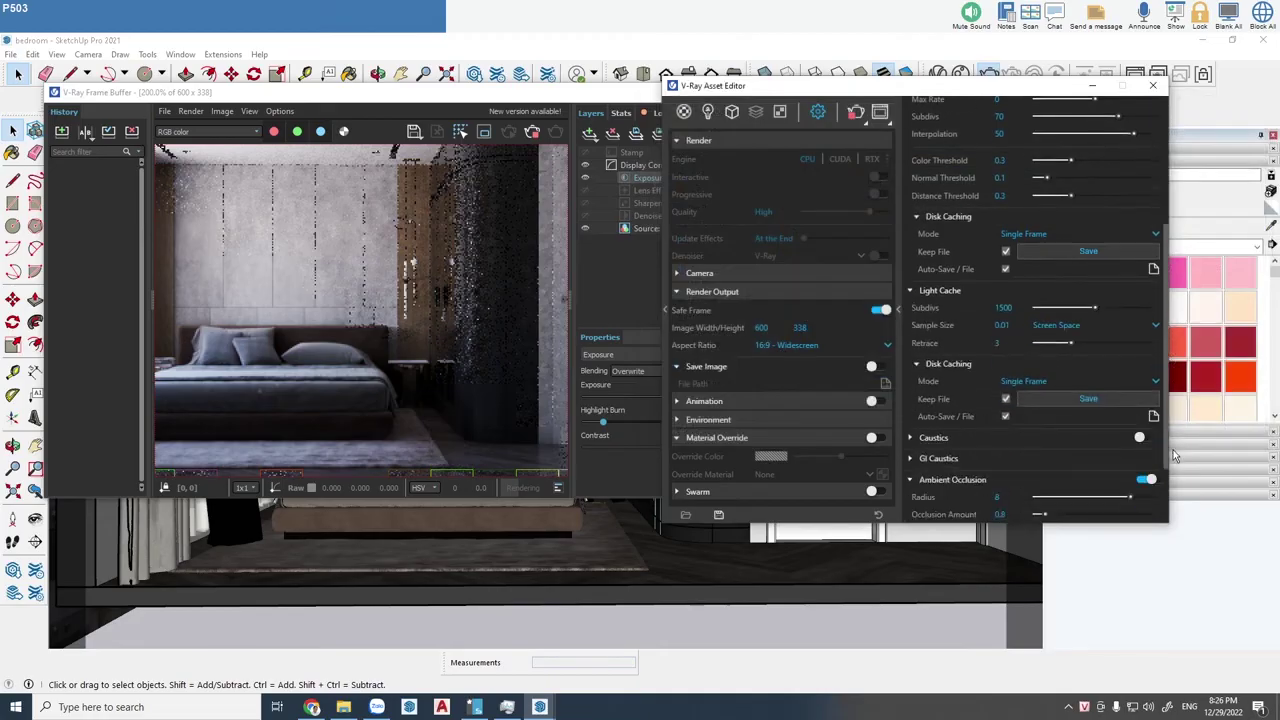
pyautogui.click(1085, 399)
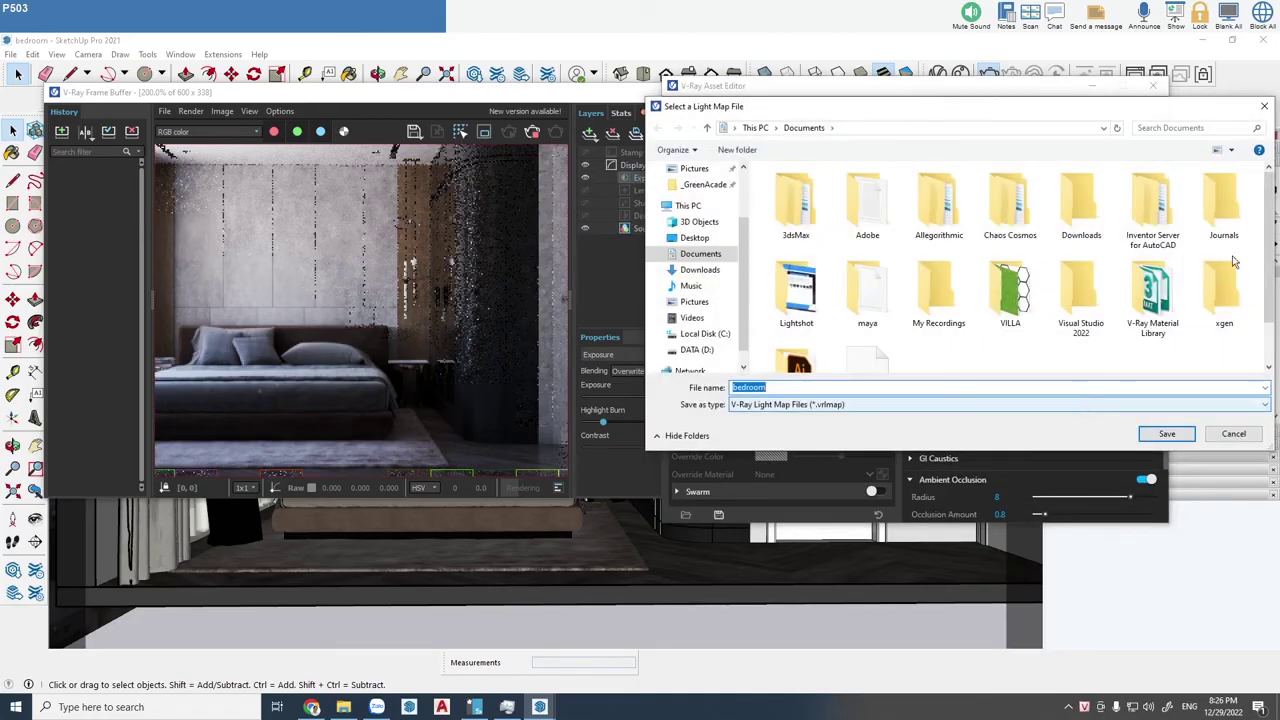
pyautogui.scroll(-1, 1269, 340)
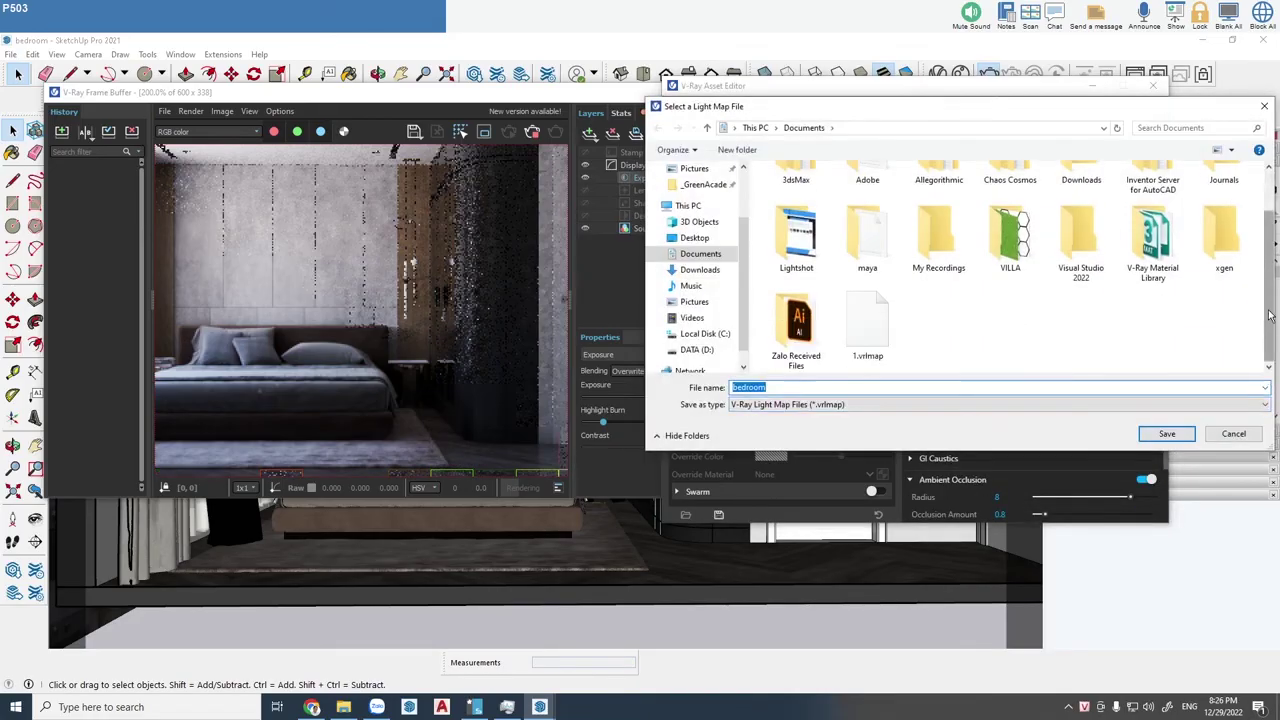
pyautogui.click(884, 326)
pyautogui.click(1168, 435)
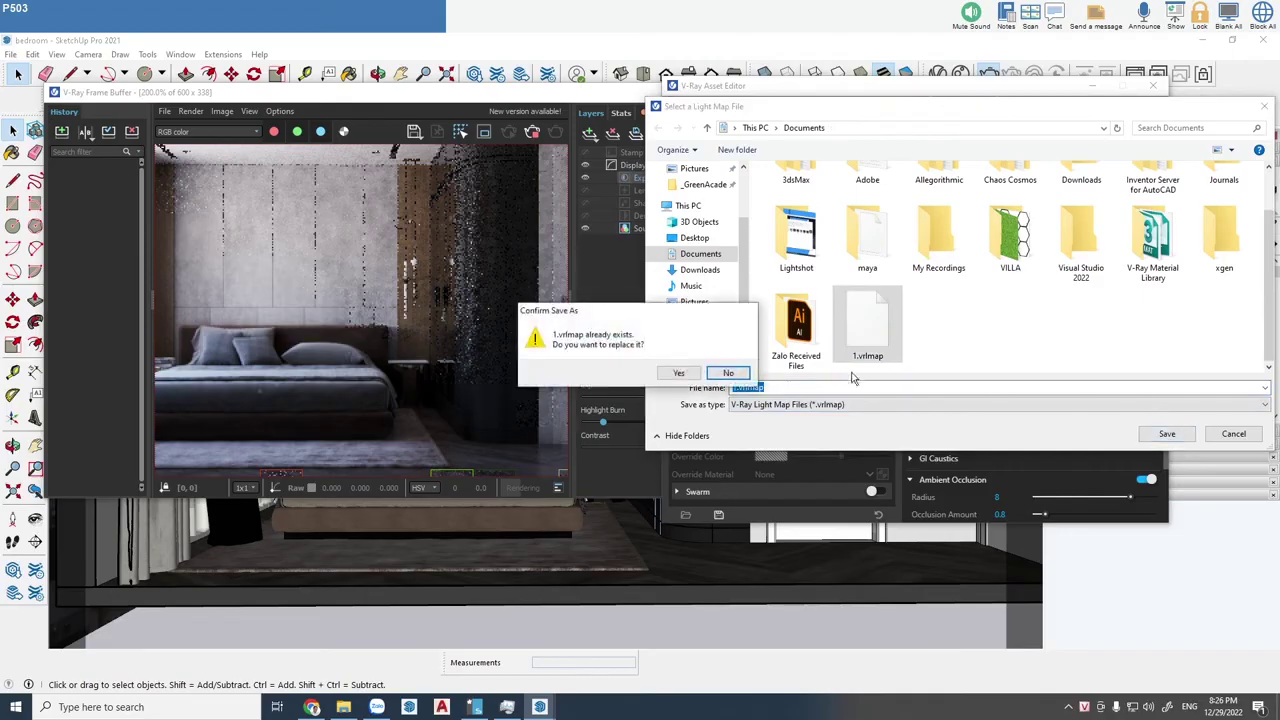
pyautogui.click(685, 374)
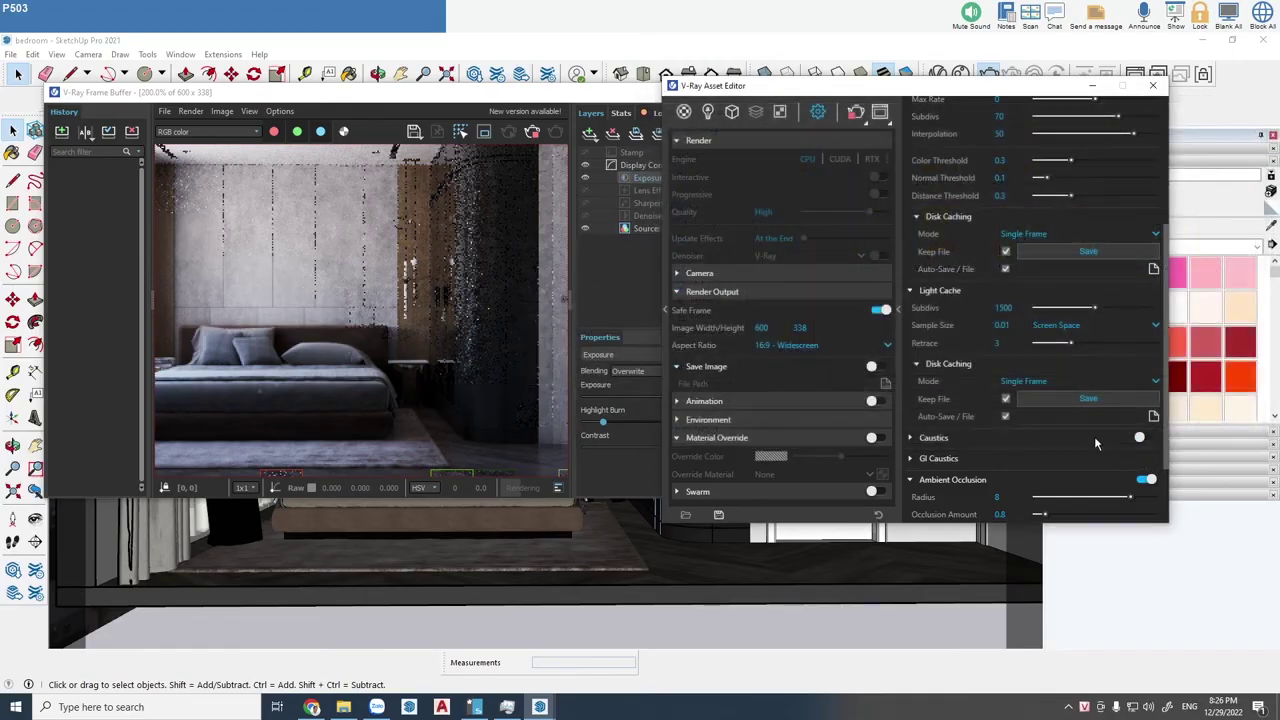
# Step: Re-save the irradiance map over the existing 1.vrmap, confirming the replacement
pyautogui.click(1076, 251)
pyautogui.scroll(-2, 1272, 277)
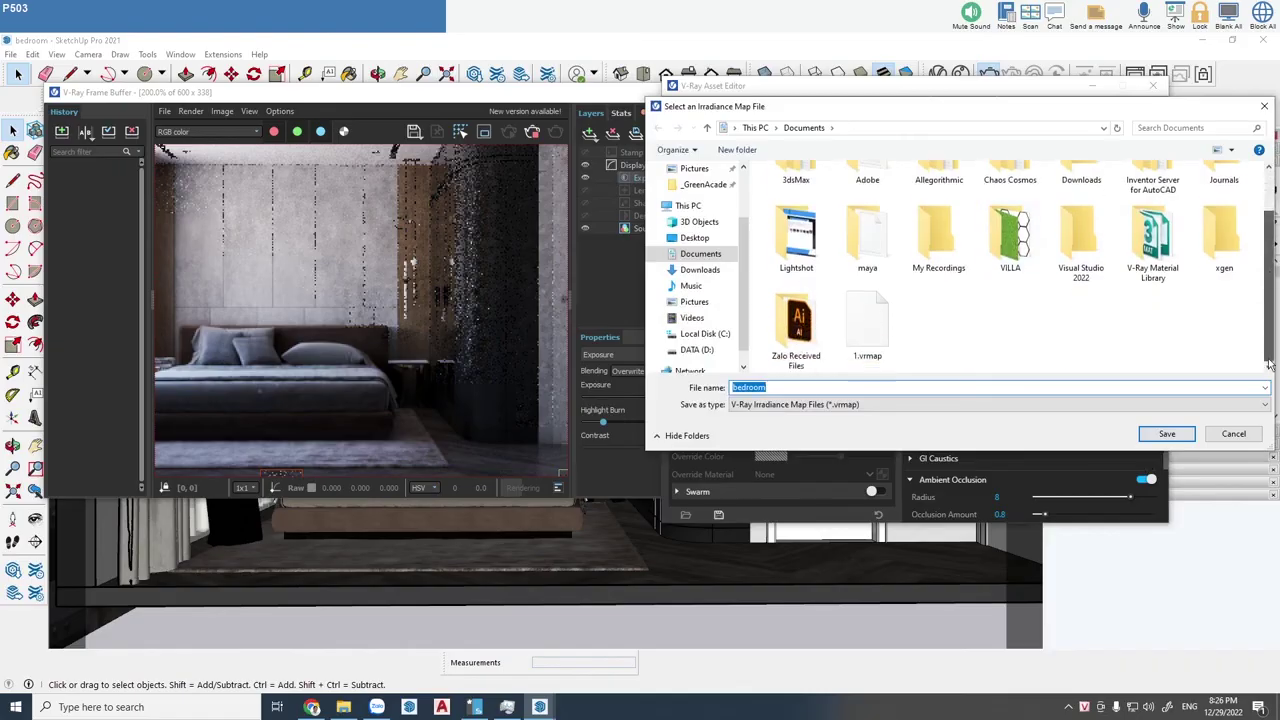
pyautogui.click(866, 338)
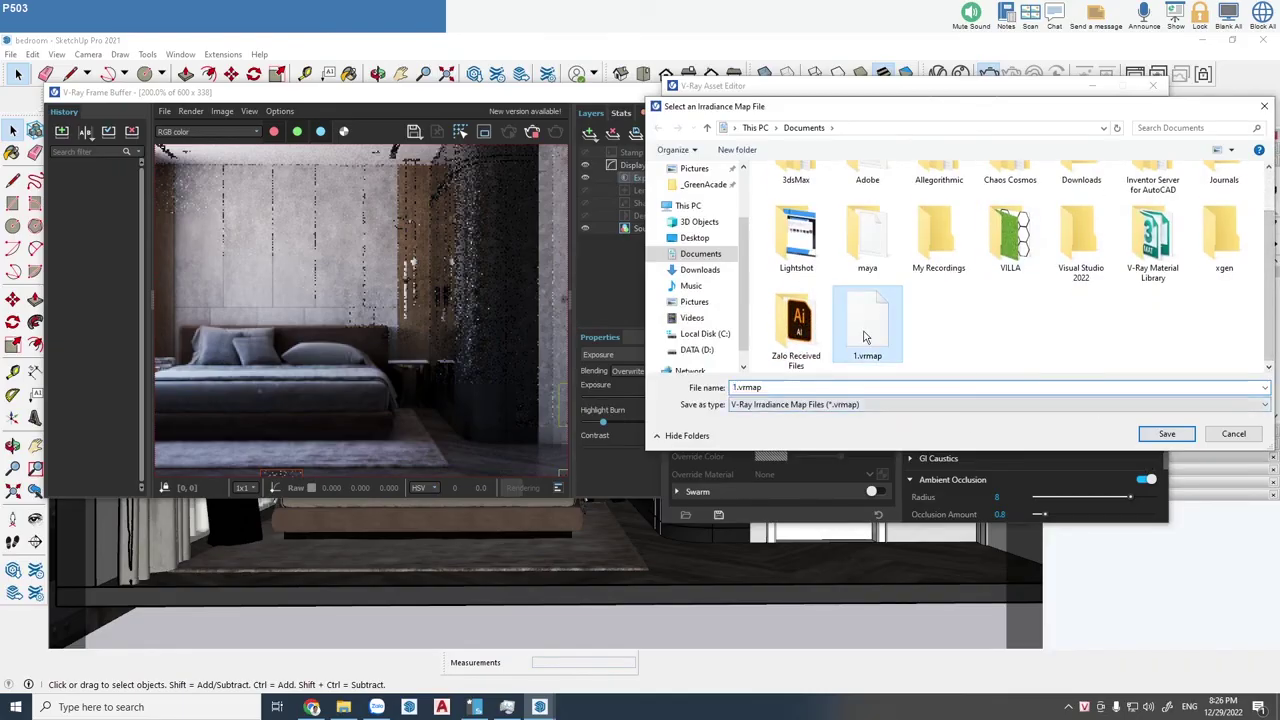
pyautogui.click(1167, 433)
pyautogui.click(678, 374)
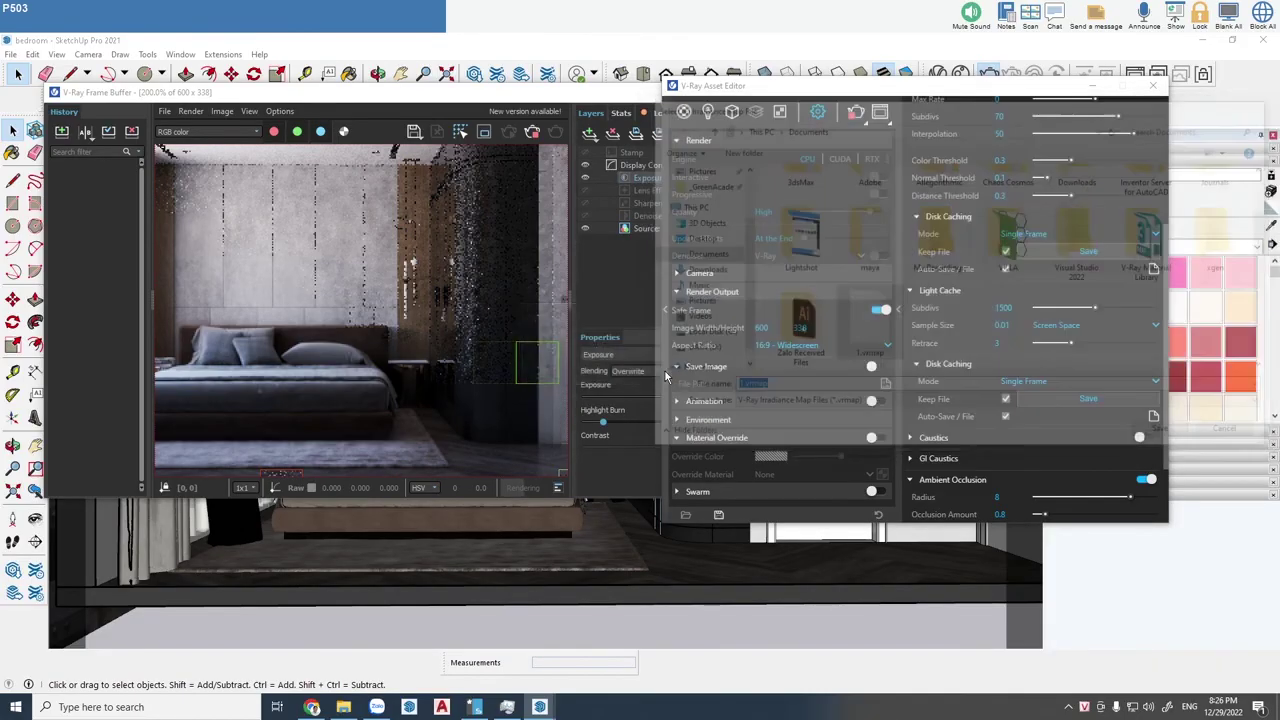
# Step: Pan and zoom around the finished 600x338 bedroom test render in the V-Ray Frame Buffer
pyautogui.click(460, 103)
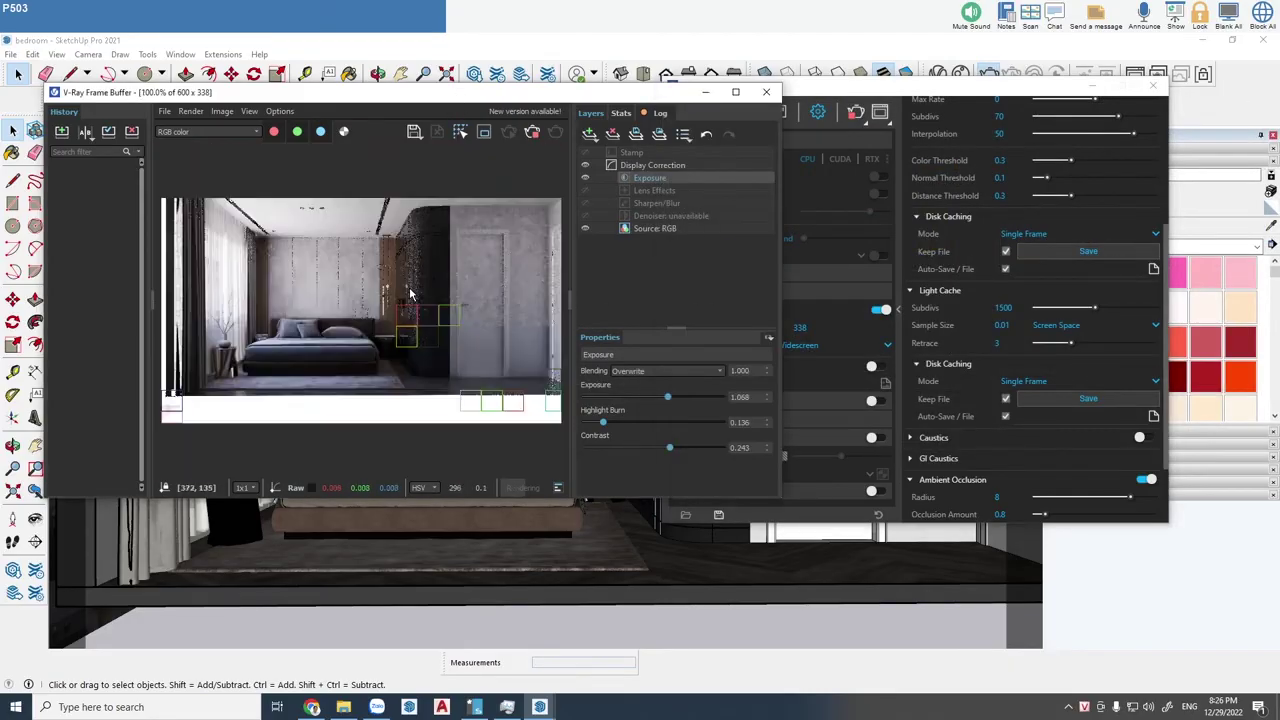
pyautogui.moveTo(492, 361); pyautogui.dragTo(499, 353, button='middle')
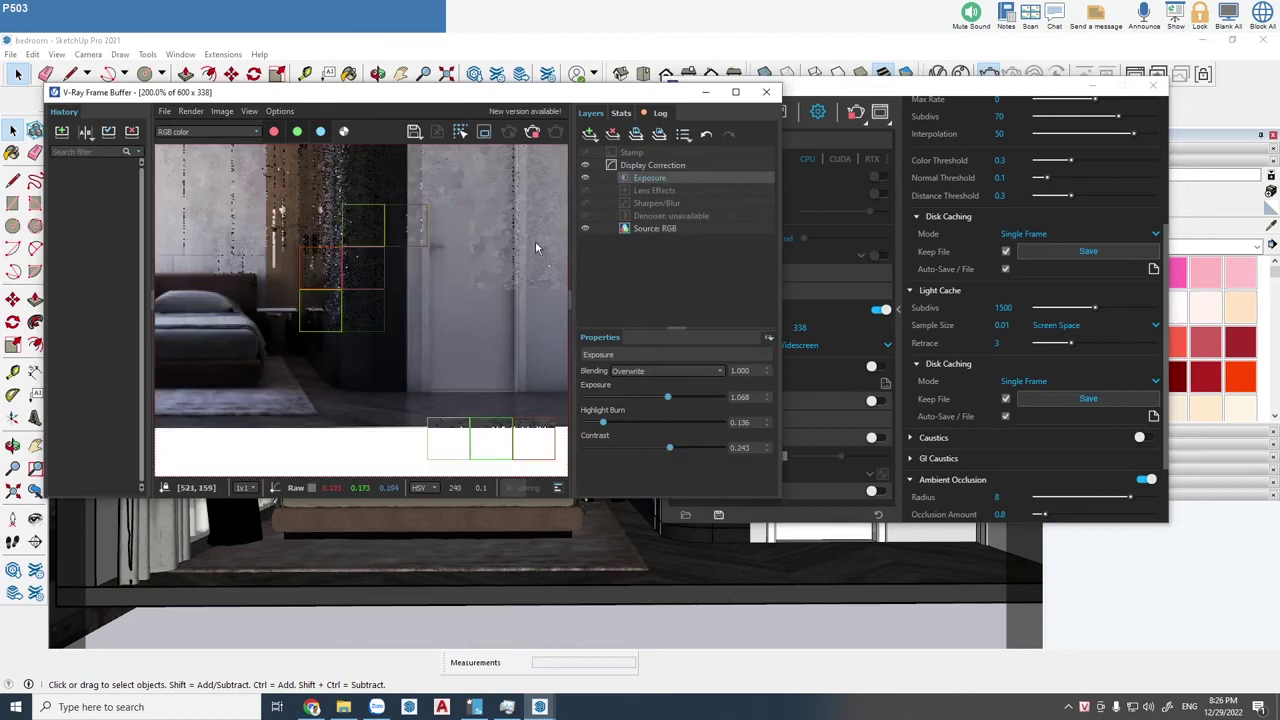
pyautogui.scroll(-2, 510, 295)
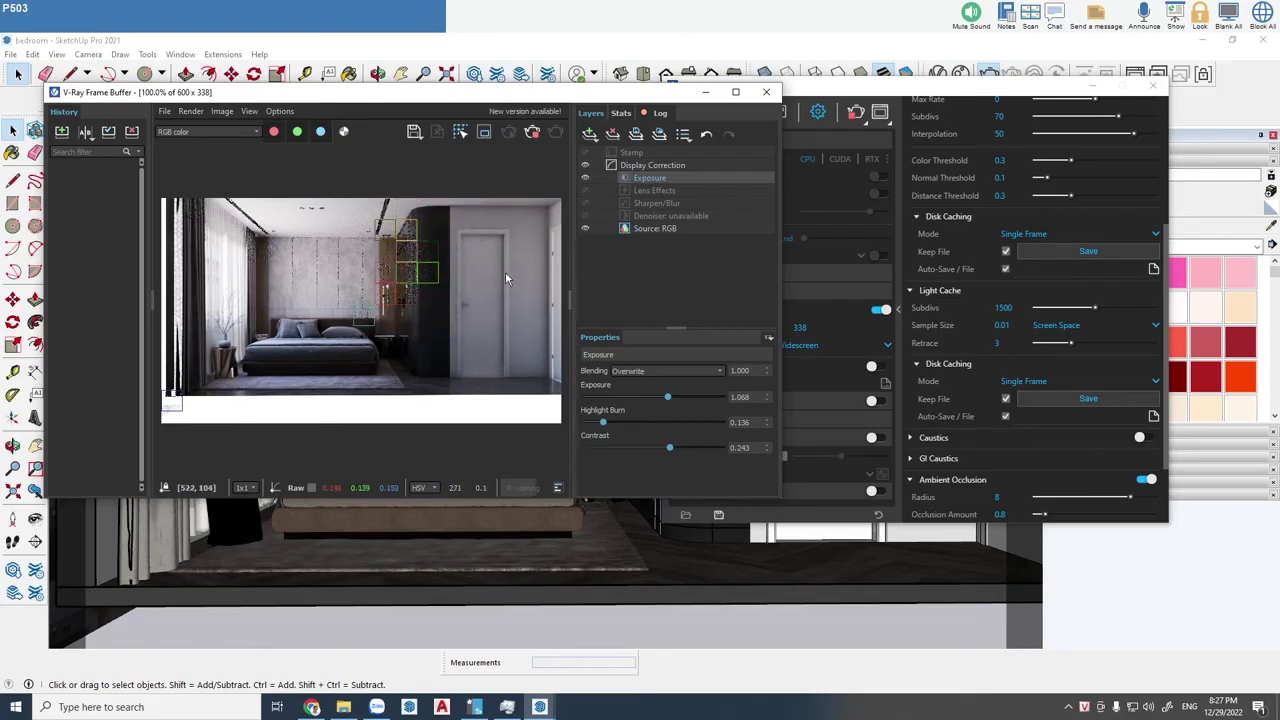
pyautogui.scroll(2, 505, 263)
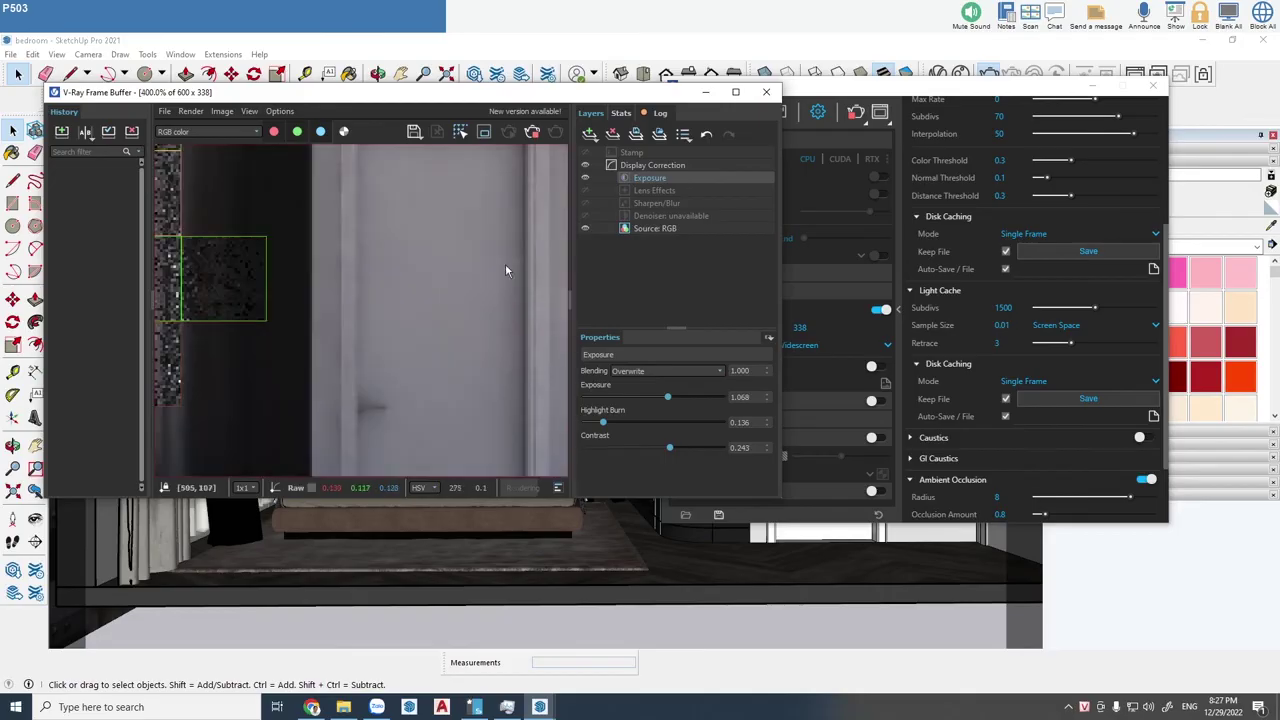
pyautogui.scroll(-1, 452, 335)
pyautogui.scroll(-2, 452, 267)
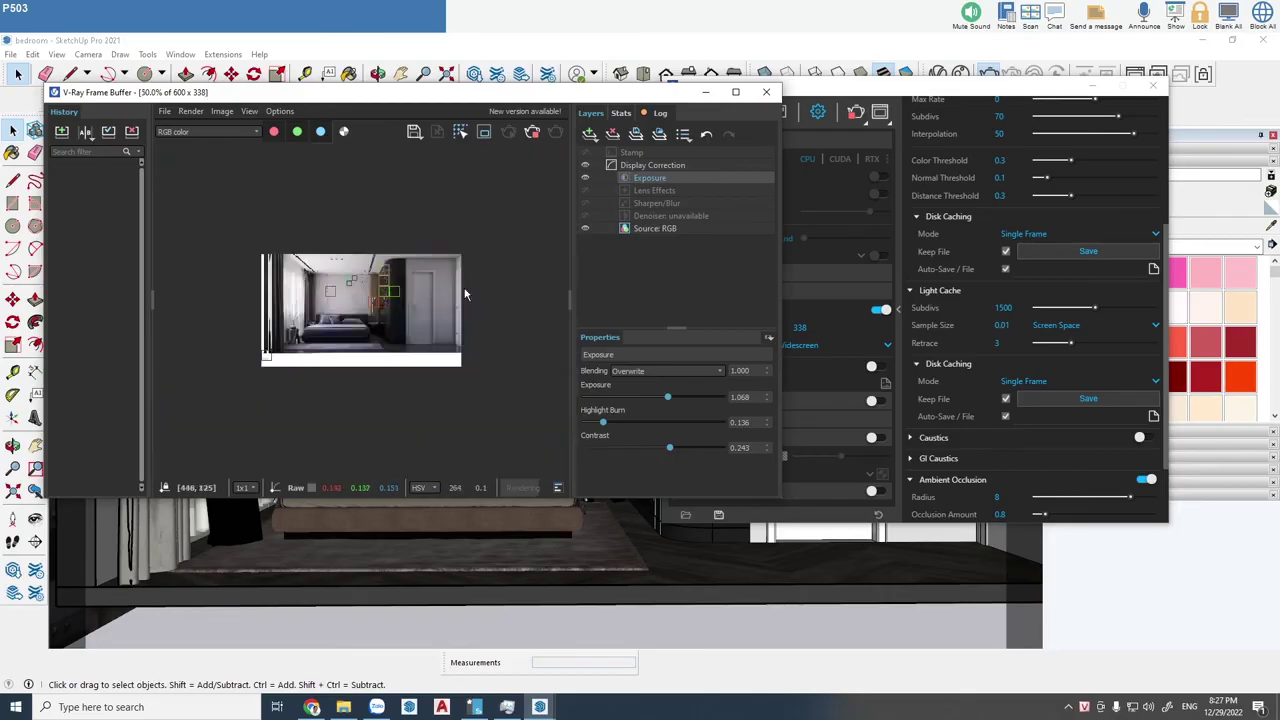
pyautogui.scroll(1, 465, 235)
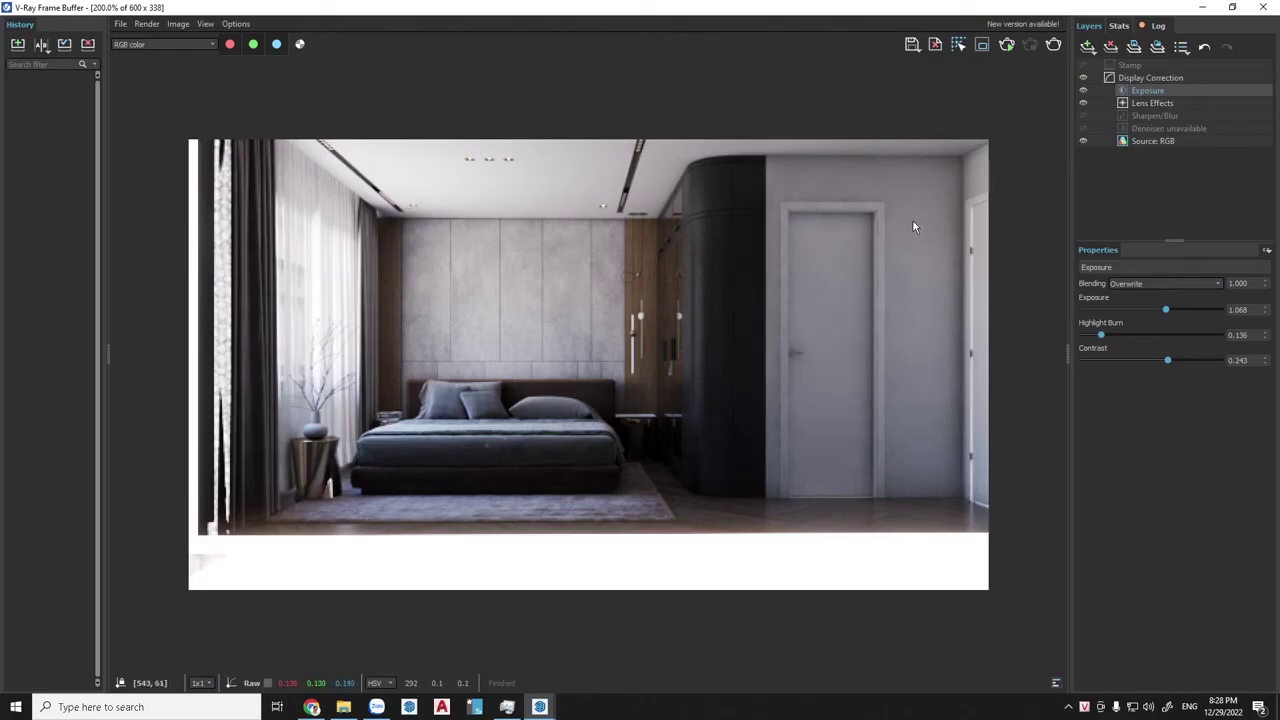
# Step: Move the frame buffer aside and enter 2000 as the Render Output image width
pyautogui.click(1232, 7)
pyautogui.moveTo(622, 92); pyautogui.dragTo(502, 253)
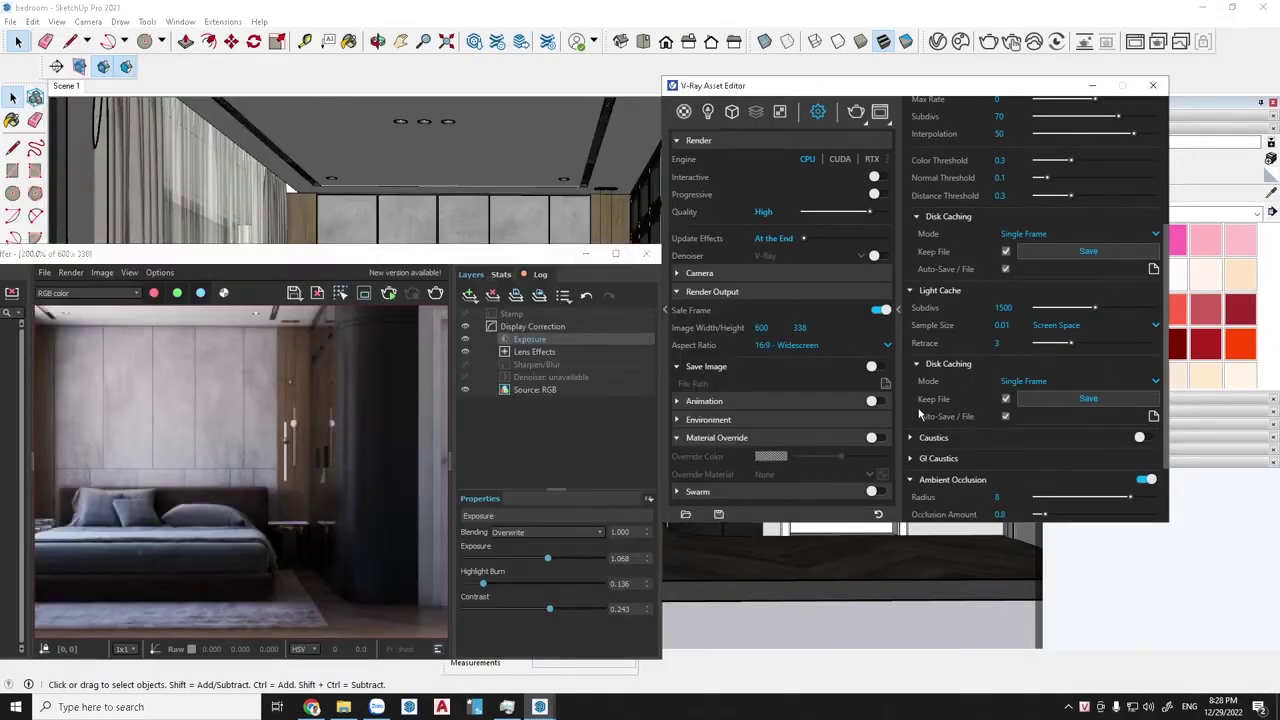
pyautogui.click(766, 327)
pyautogui.write('2000')
pyautogui.moveTo(1001, 87); pyautogui.dragTo(1015, 86)
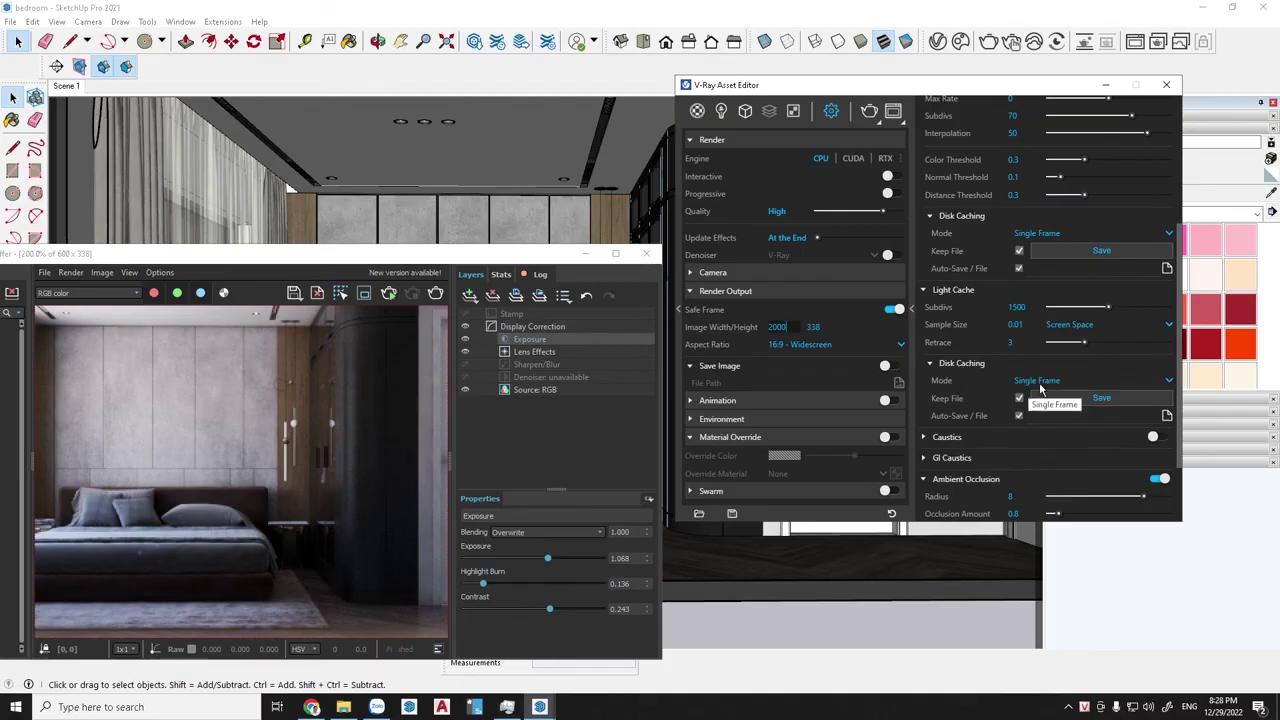
# Step: Set Light Cache Disk Caching to From File using 1.vrlmap from Documents
pyautogui.click(1170, 381)
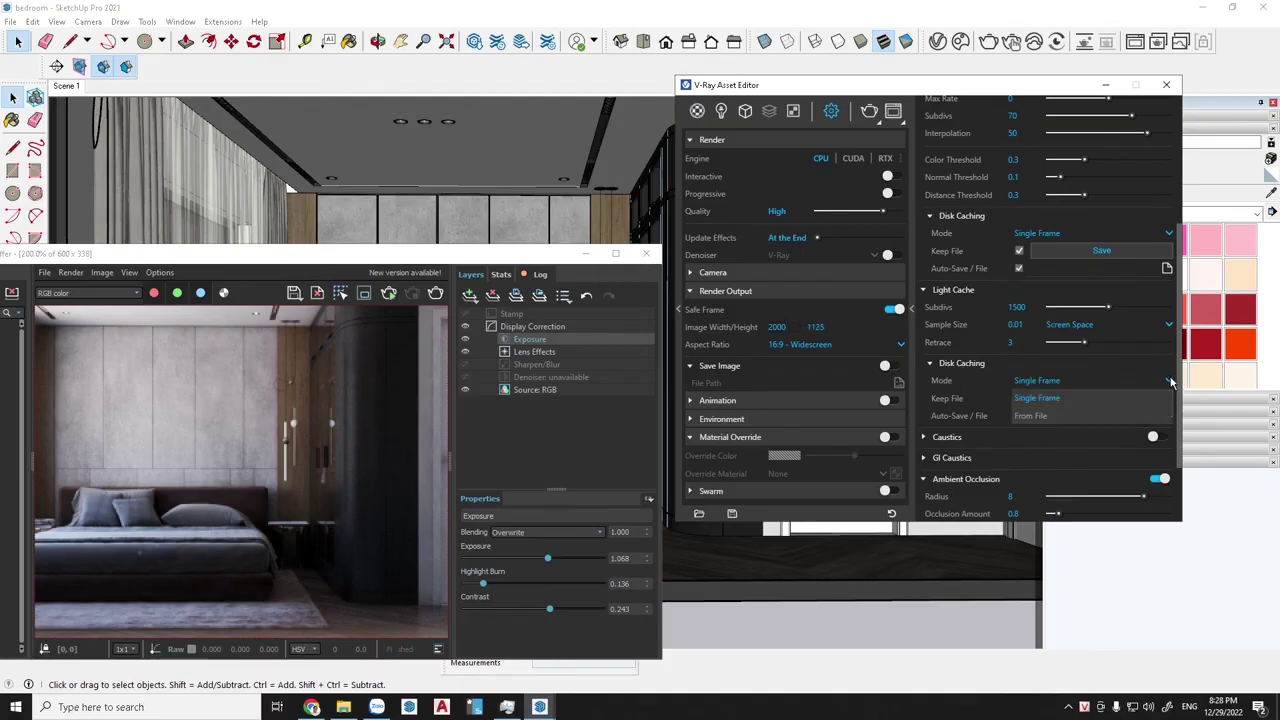
pyautogui.click(1036, 419)
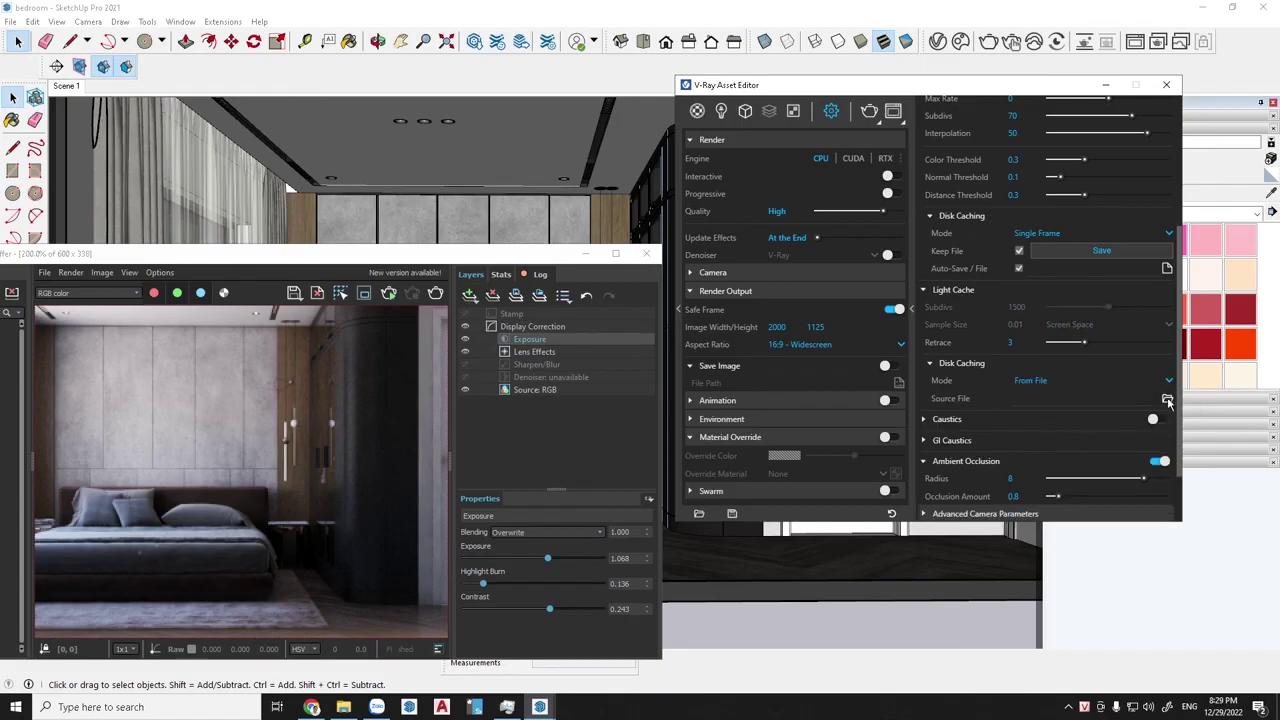
pyautogui.click(1167, 399)
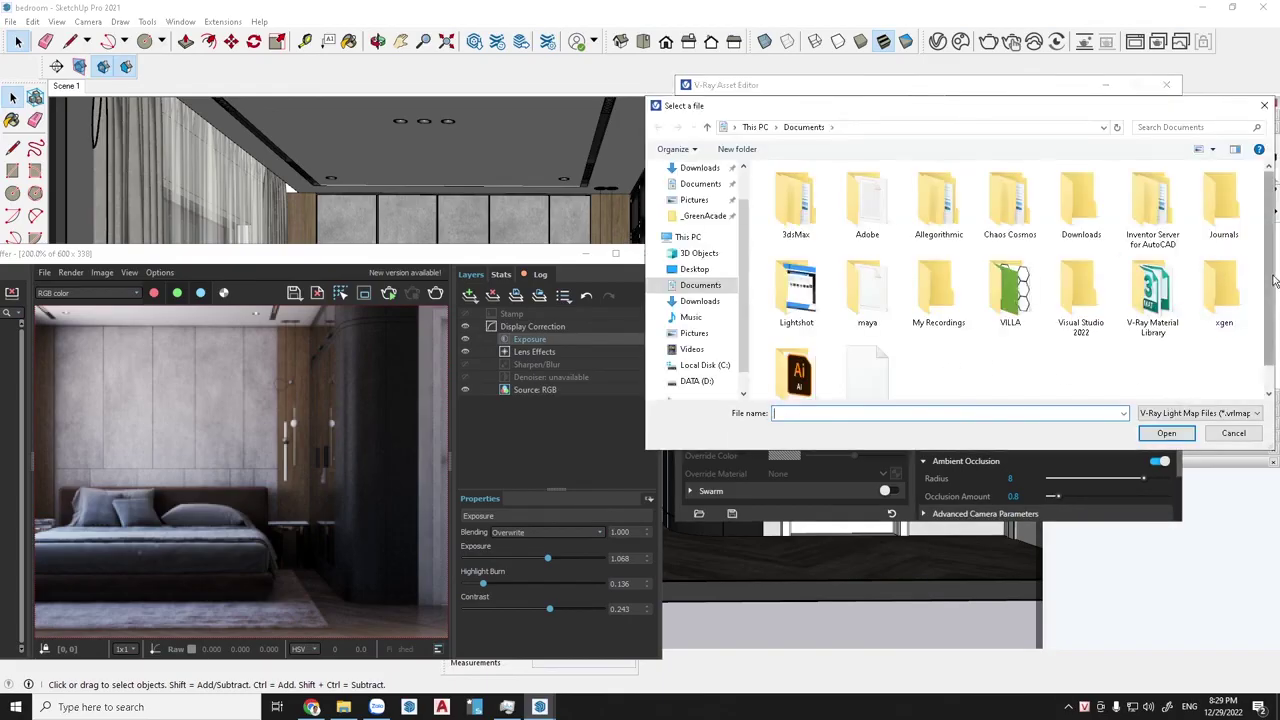
pyautogui.scroll(-1, 1268, 345)
pyautogui.click(865, 350)
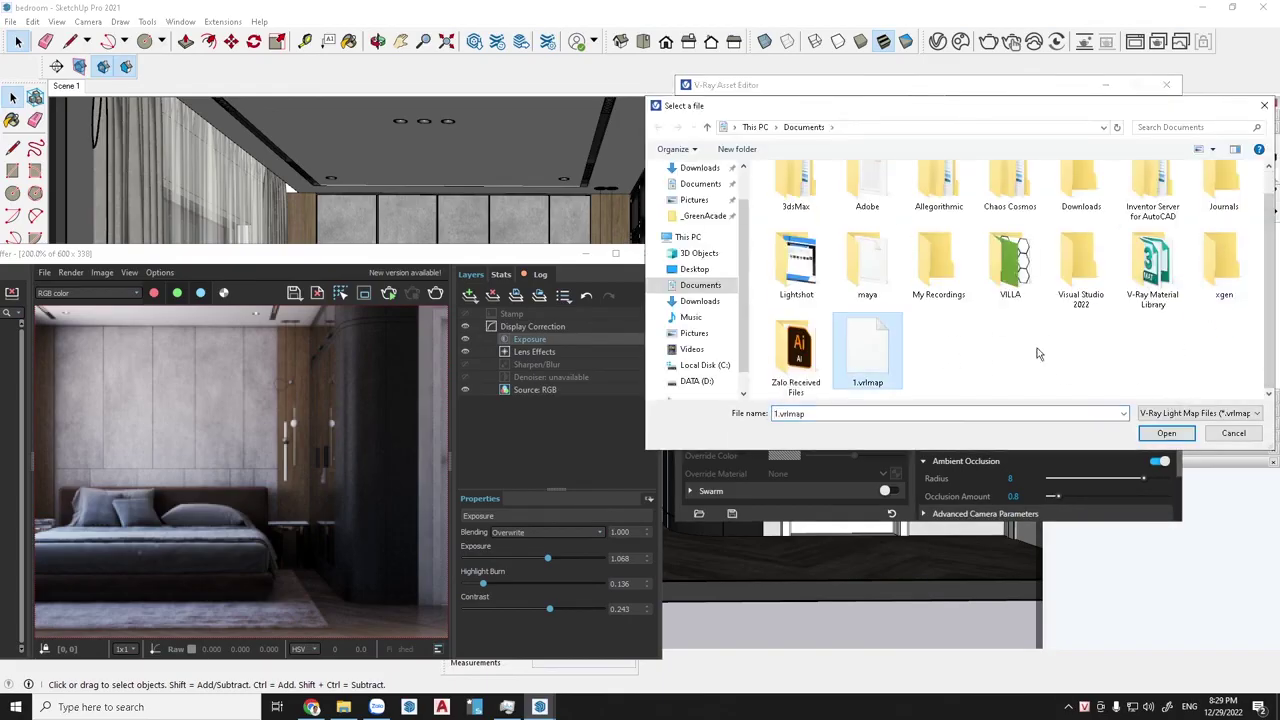
pyautogui.click(1165, 434)
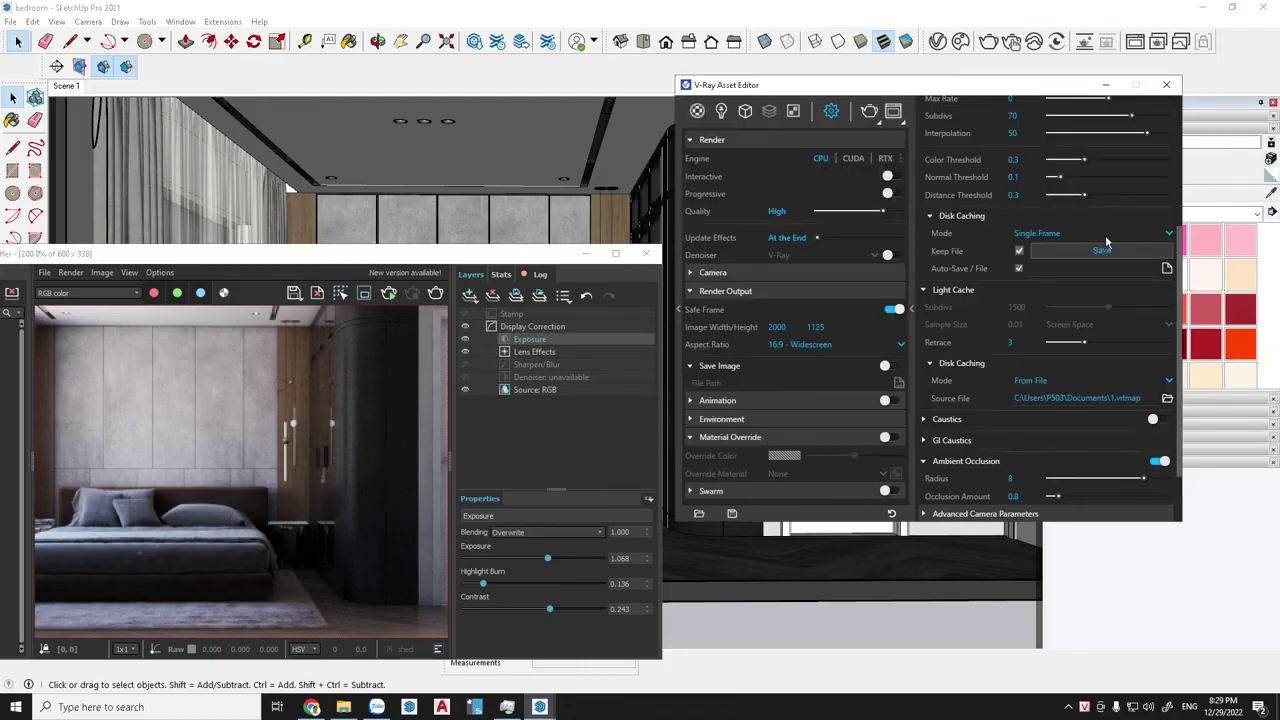
pyautogui.scroll(2, 1062, 287)
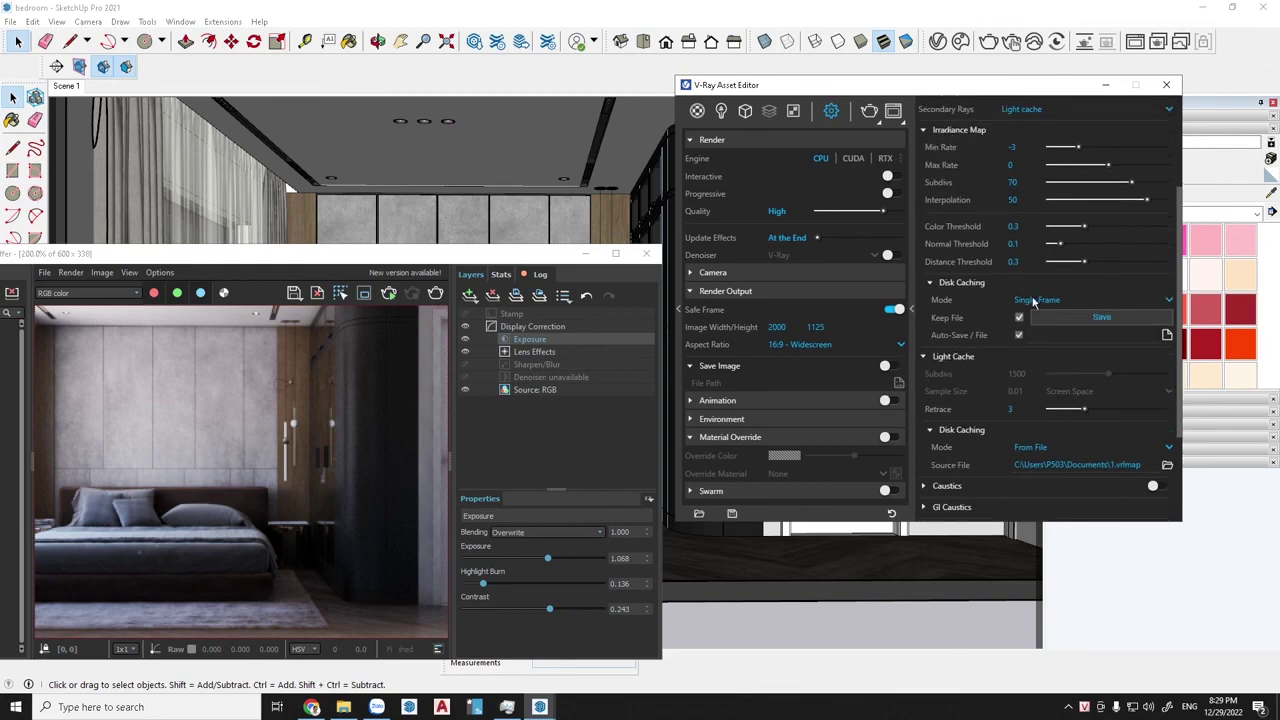
# Step: Set Irradiance Map Disk Caching to From File using 1.vrmap from Documents
pyautogui.click(1168, 302)
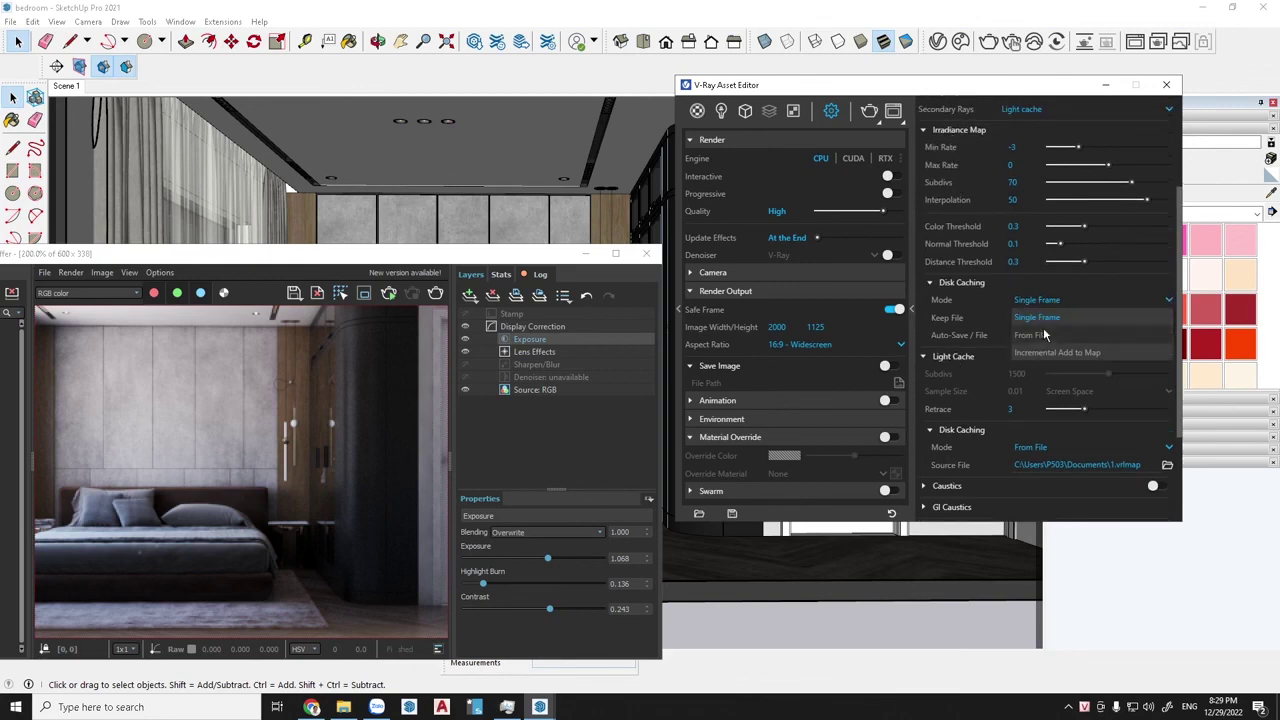
pyautogui.click(1030, 339)
pyautogui.click(1167, 317)
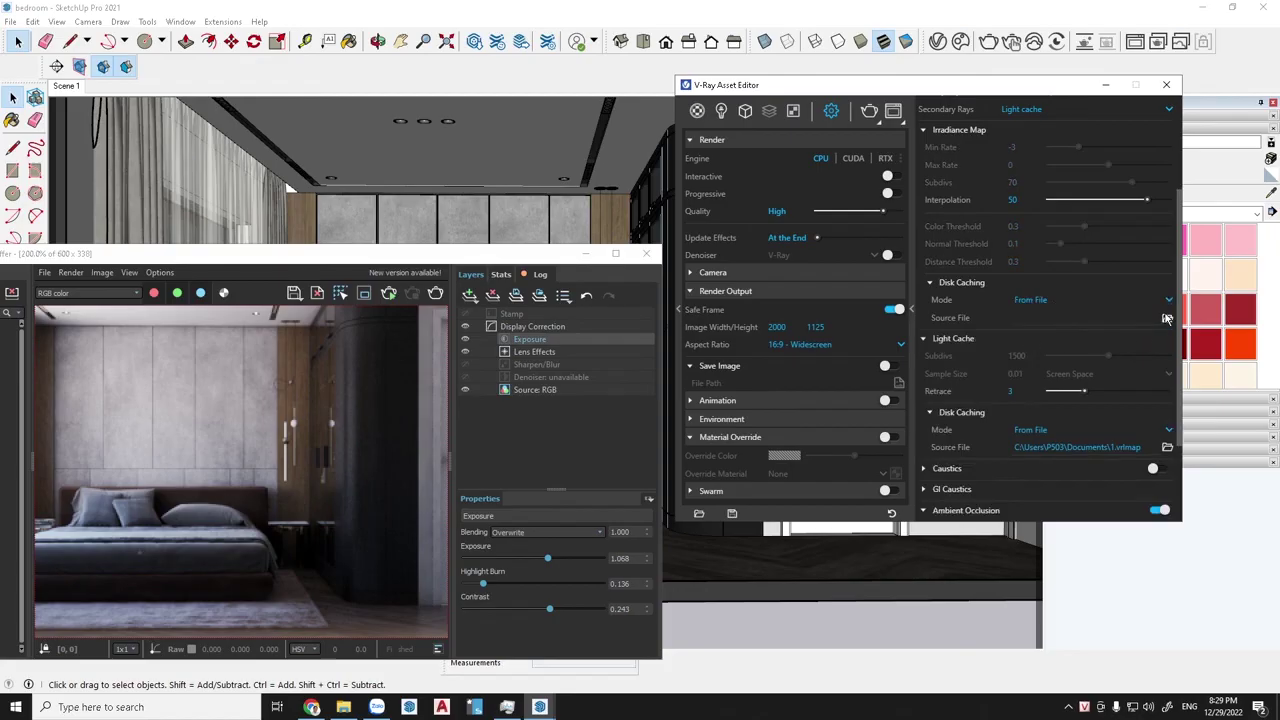
pyautogui.moveTo(1273, 285); pyautogui.dragTo(1273, 307)
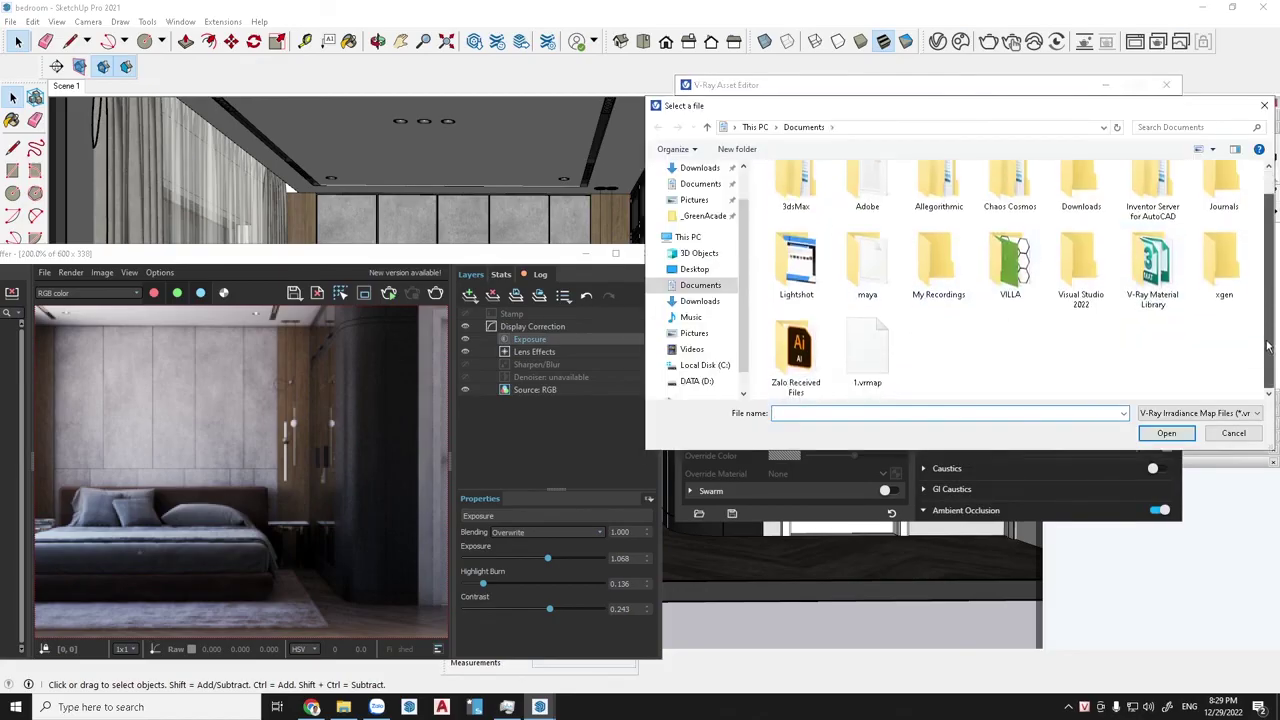
pyautogui.click(867, 350)
pyautogui.click(1167, 434)
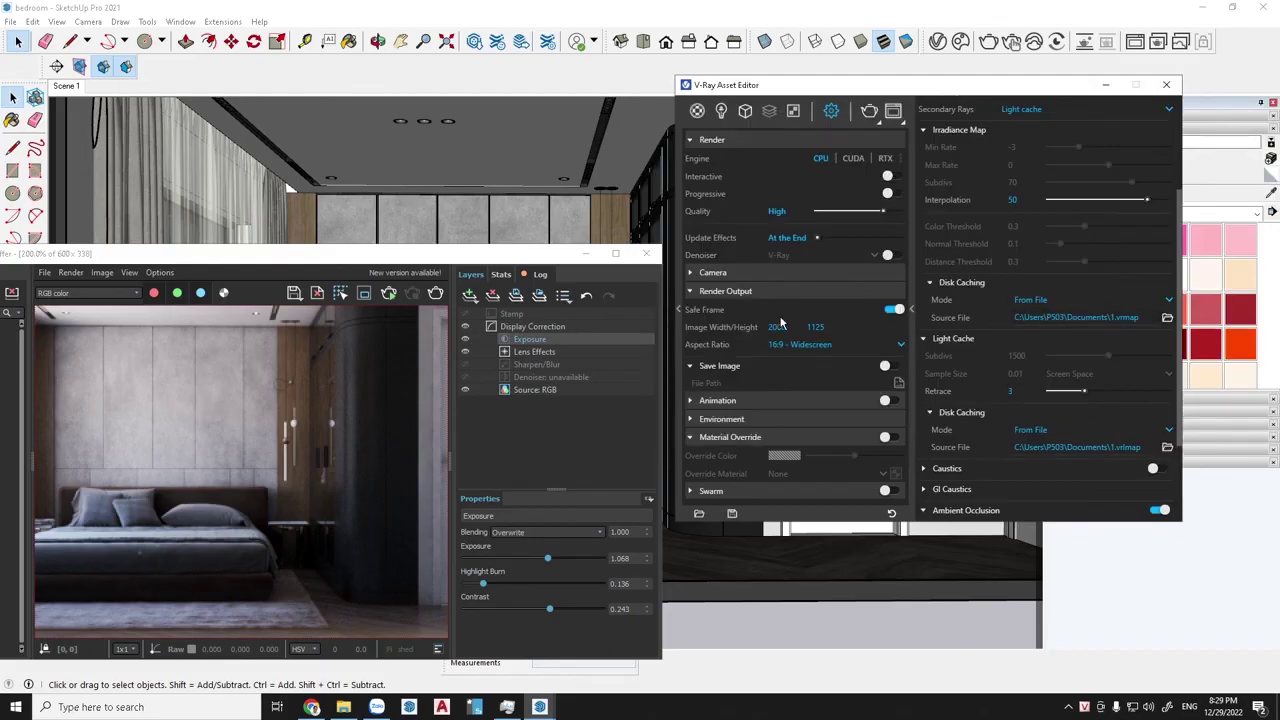
# Step: Launch the 2000x1125 V-Ray render and maximize the frame buffer to watch it
pyautogui.moveTo(540, 256); pyautogui.dragTo(571, 165)
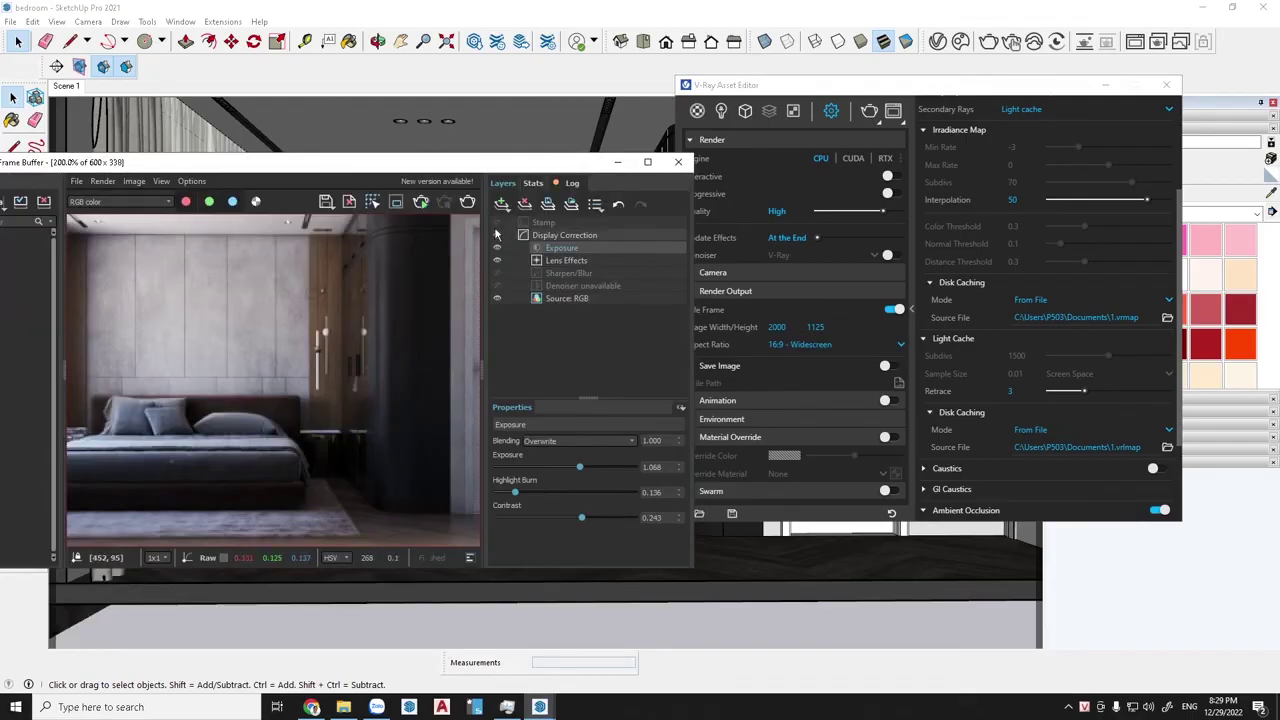
pyautogui.click(467, 203)
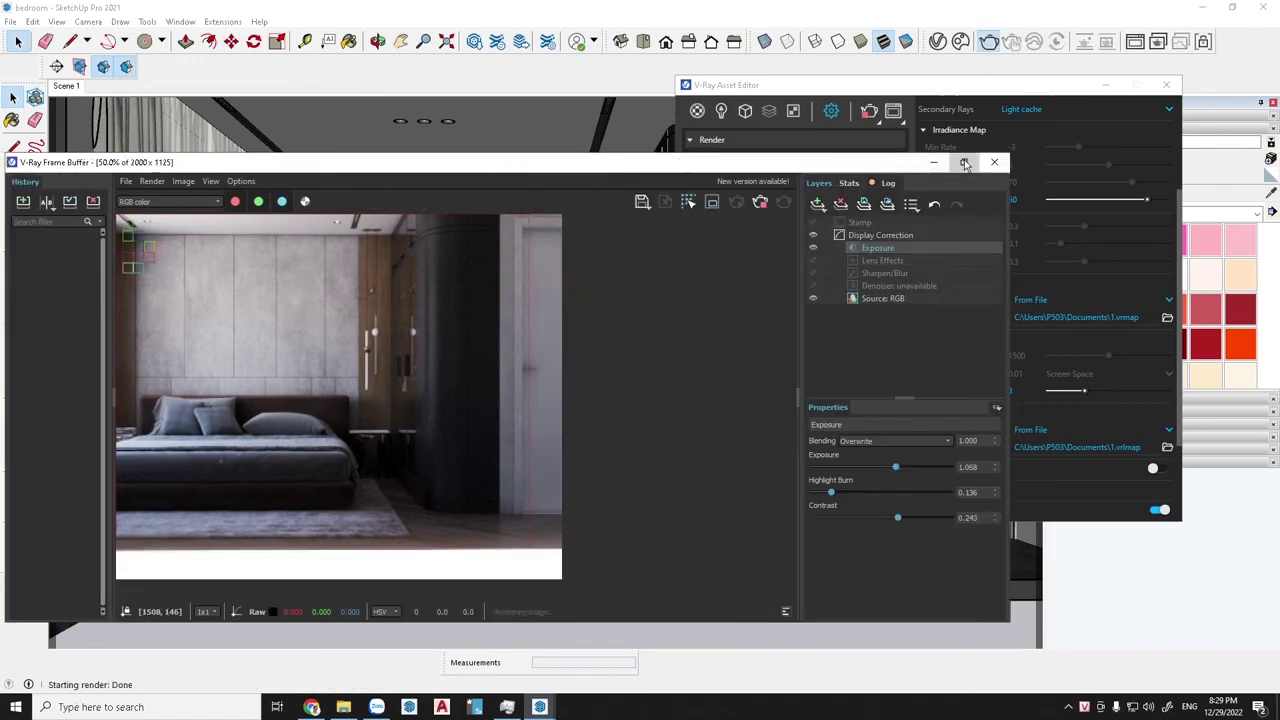
pyautogui.click(965, 164)
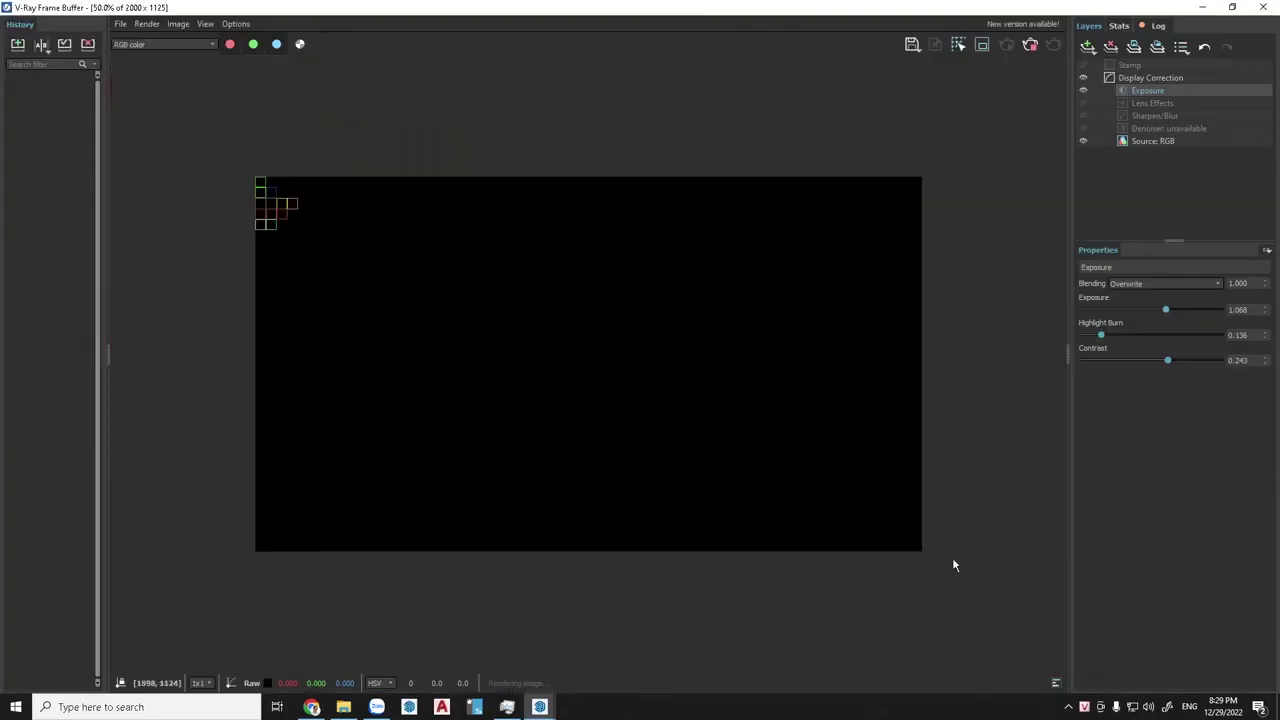